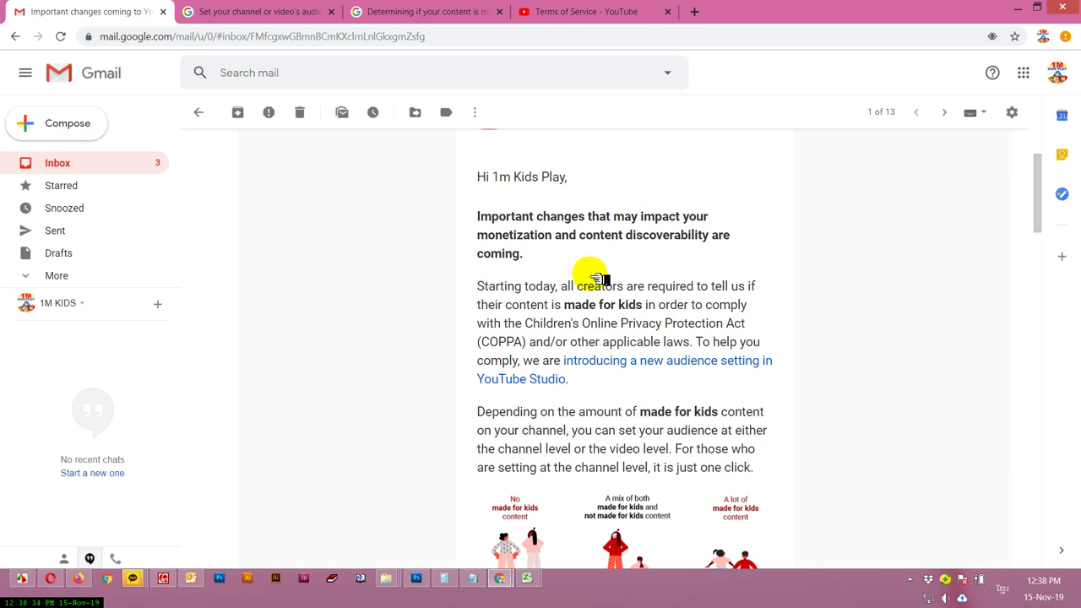
- Switch to the YouTube channel in Firefox and bring up the audience options in YouTube Studio's advanced channel settings
scroll(597, 279, "down", 1)
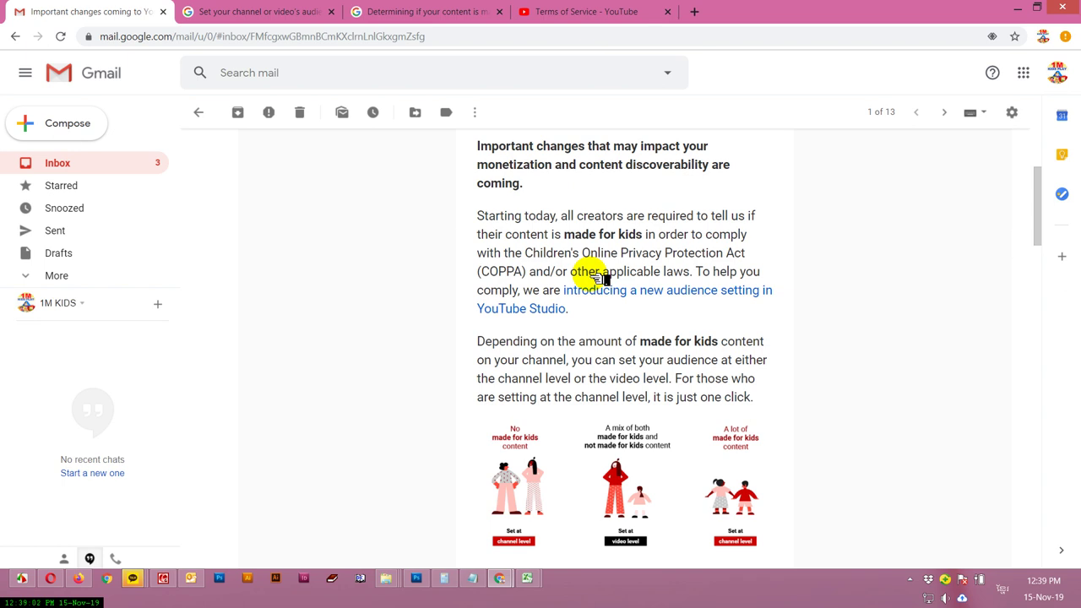
left_click(93, 579)
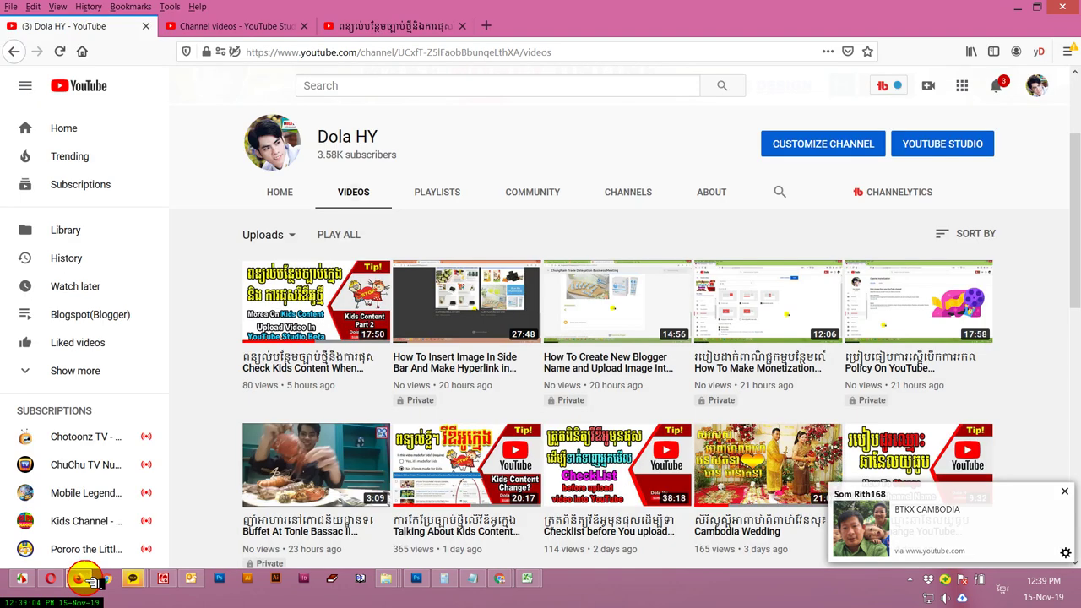
left_click(970, 145)
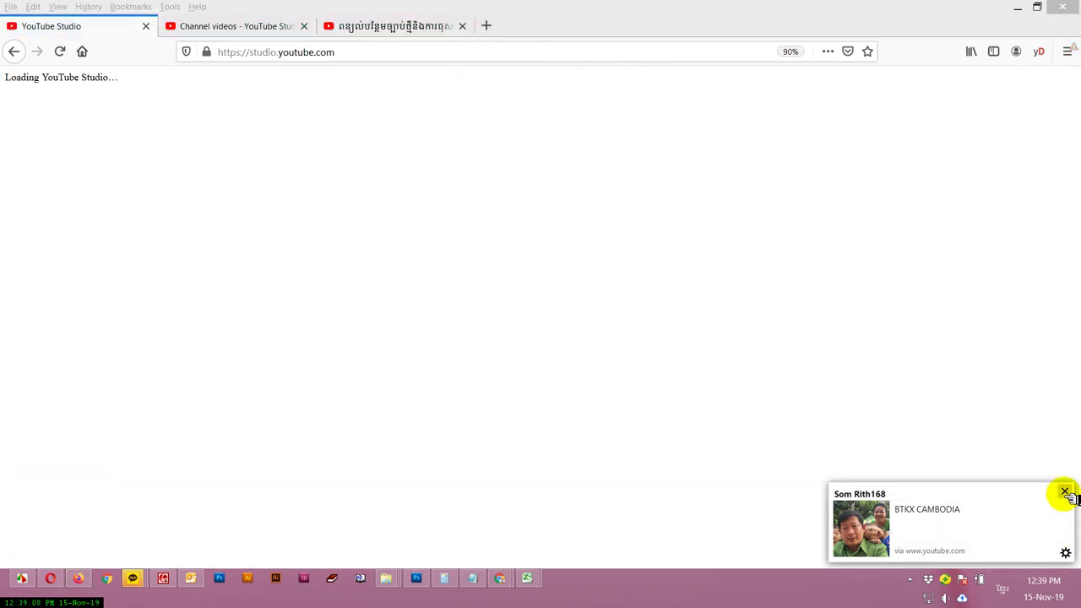
left_click(1065, 492)
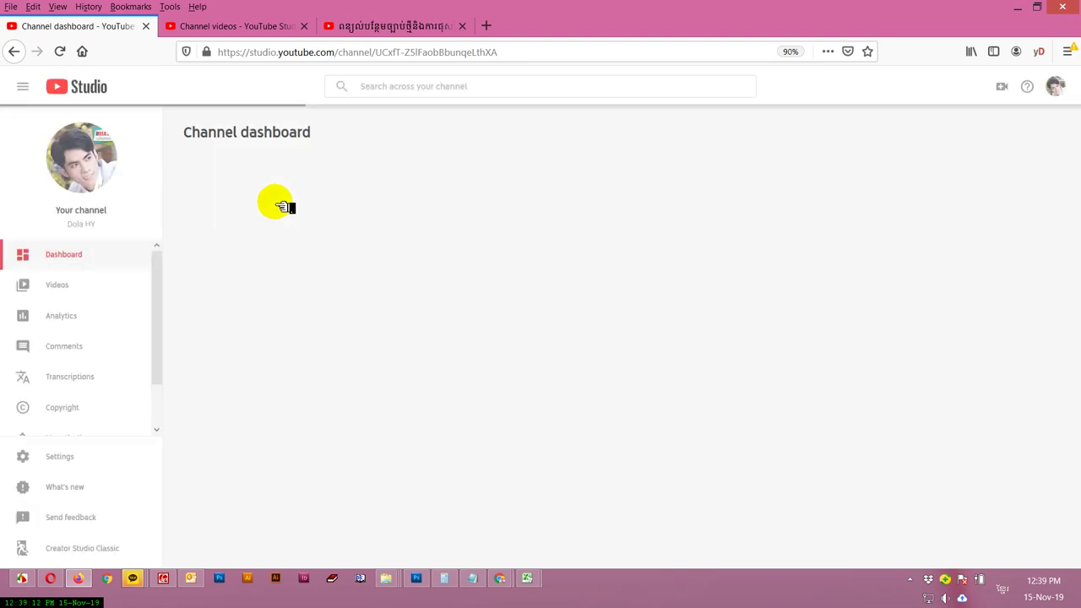
left_click(75, 464)
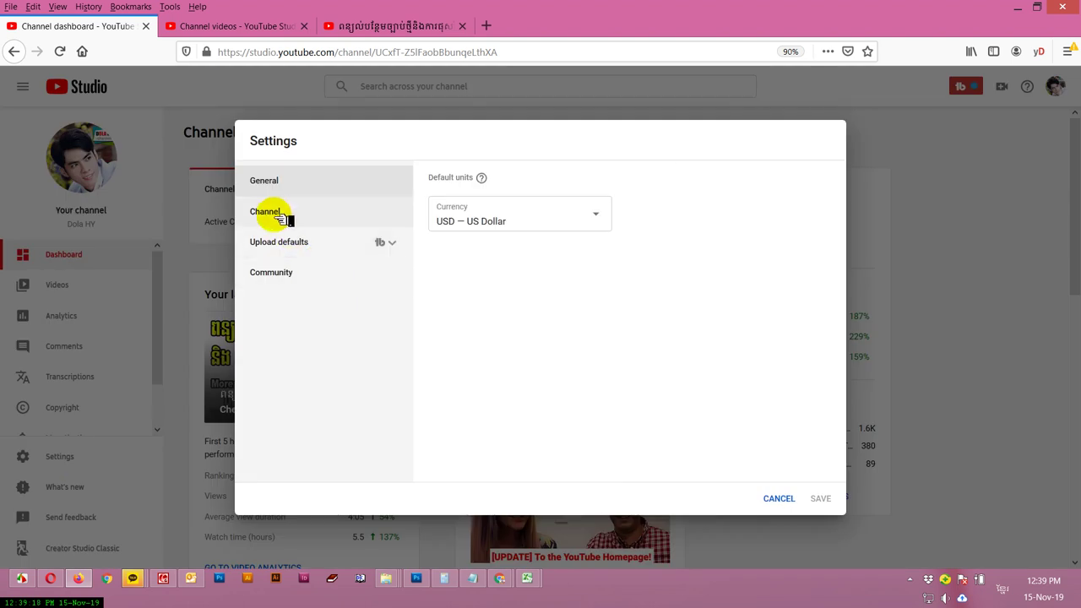
left_click(281, 216)
left_click(539, 188)
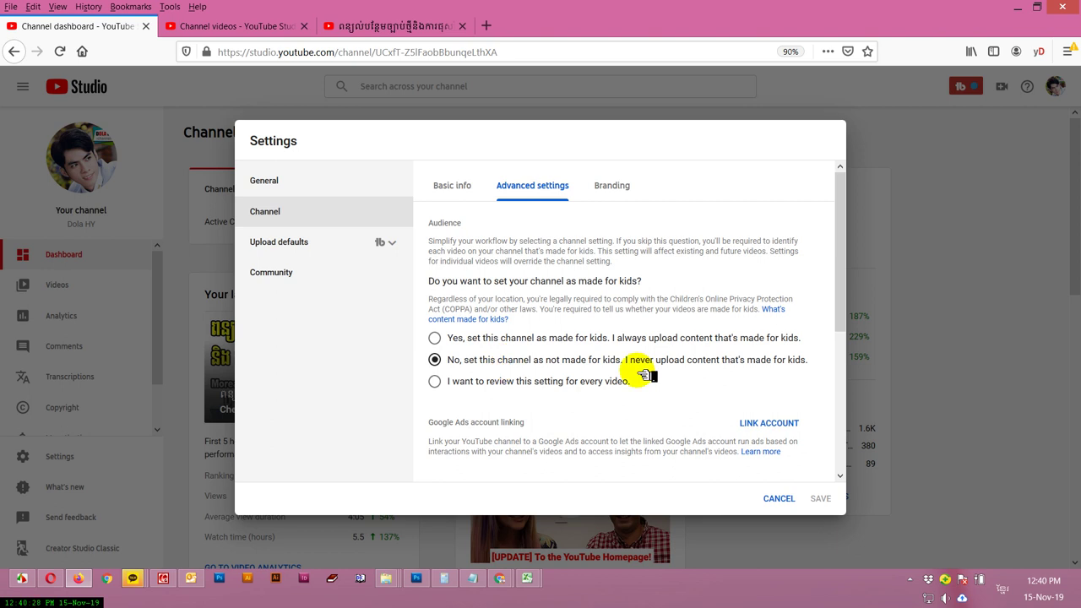
- Close the extra Chrome window and return to the "Important changes coming to YouTube" email in Gmail
left_click(500, 580)
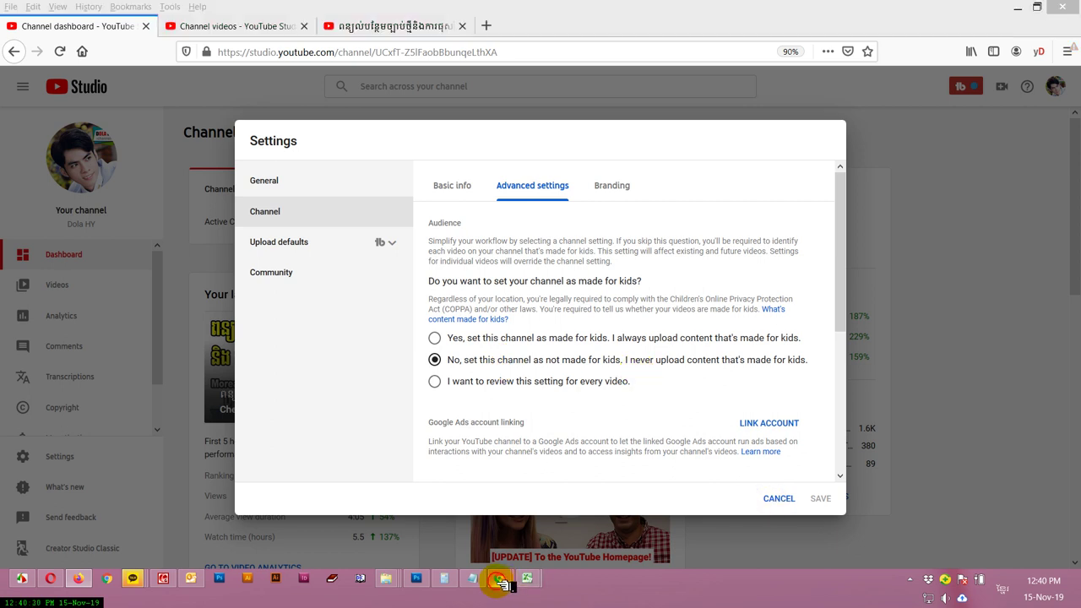
left_click(647, 468)
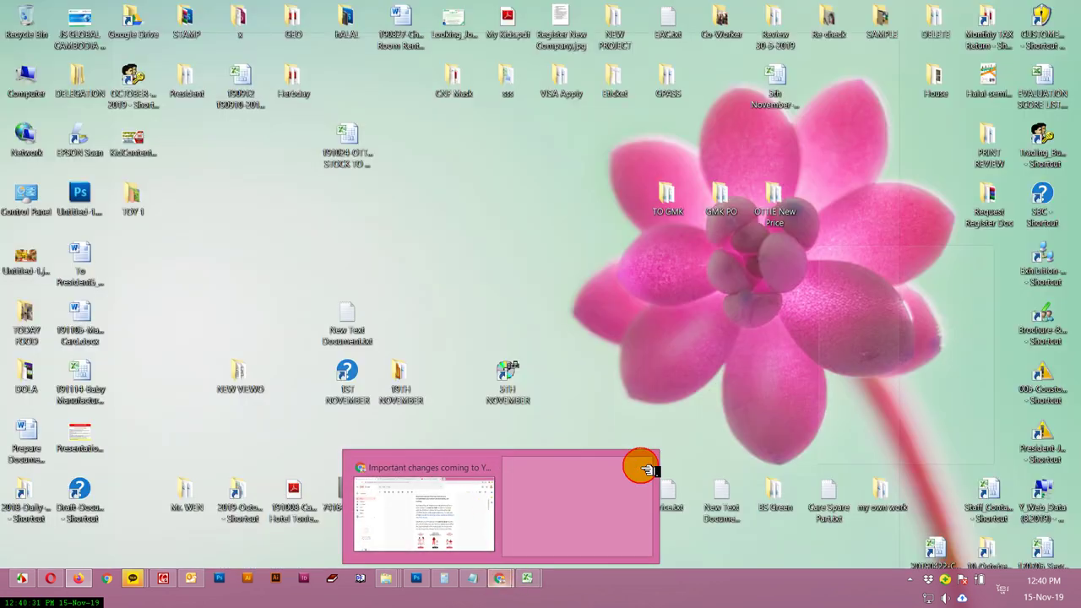
left_click(538, 496)
- Read the email's paragraphs on the made for kids requirement, COPPA and the new audience setting, highlighting key passages
scroll(616, 308, "up", 3)
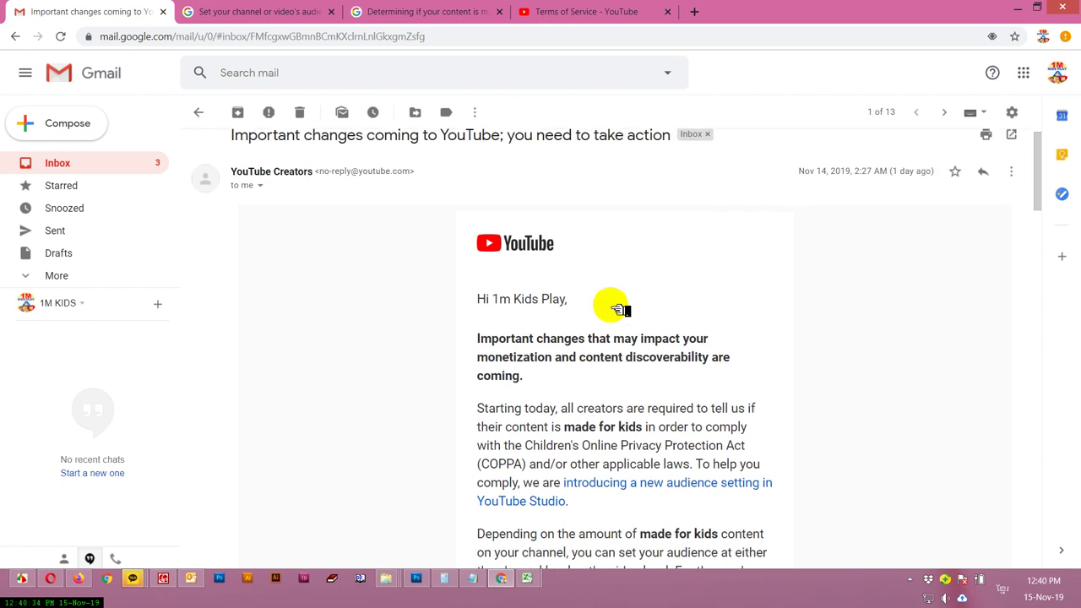
scroll(616, 308, "down", 3)
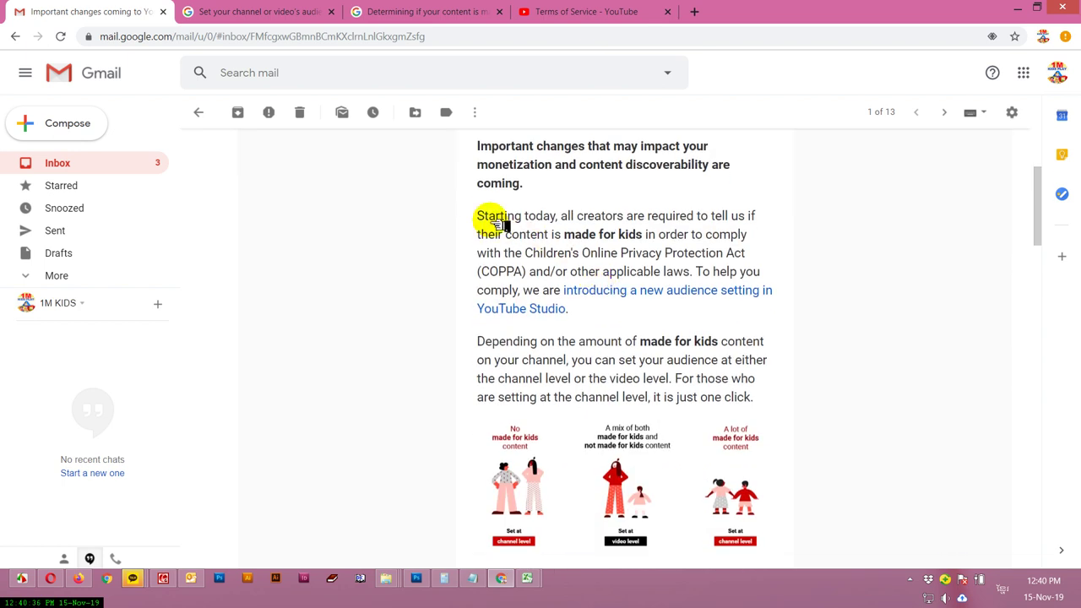
left_click_drag(477, 215, 579, 241)
left_click(582, 240)
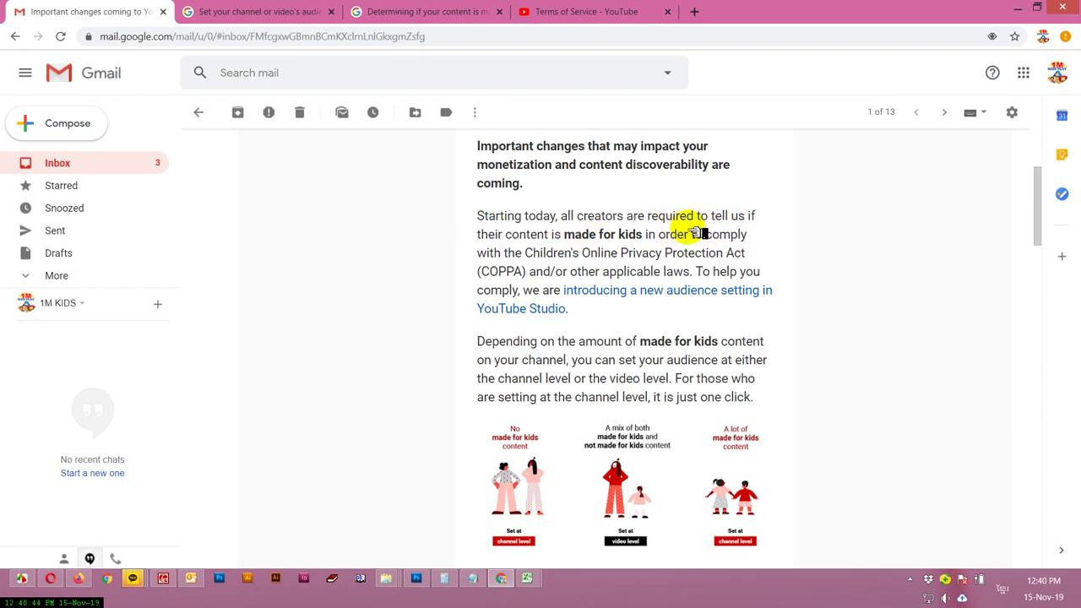
left_click_drag(646, 236, 577, 236)
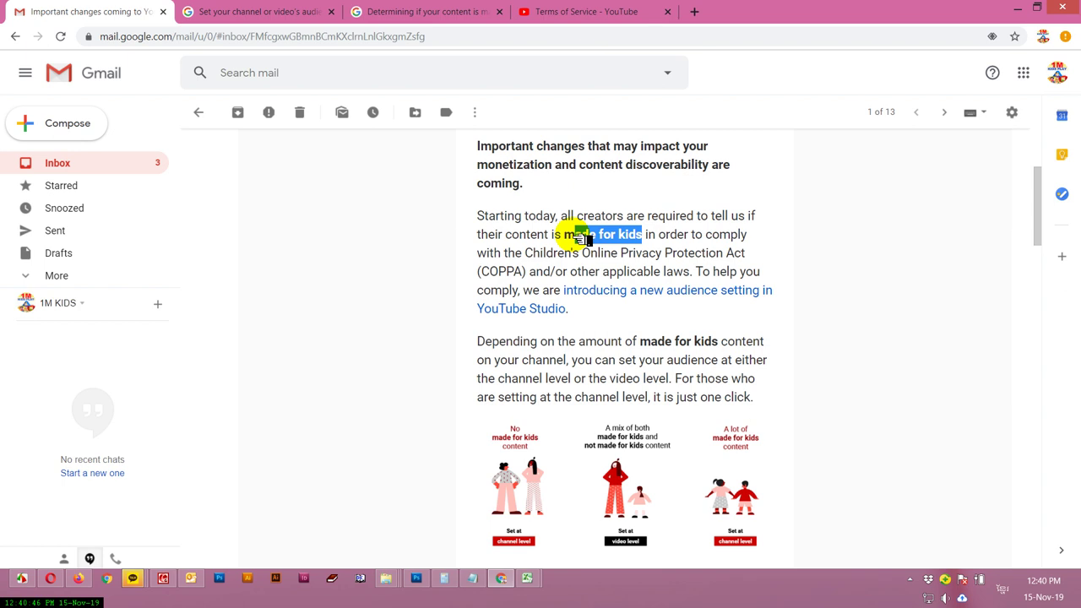
scroll(681, 253, "down", 1)
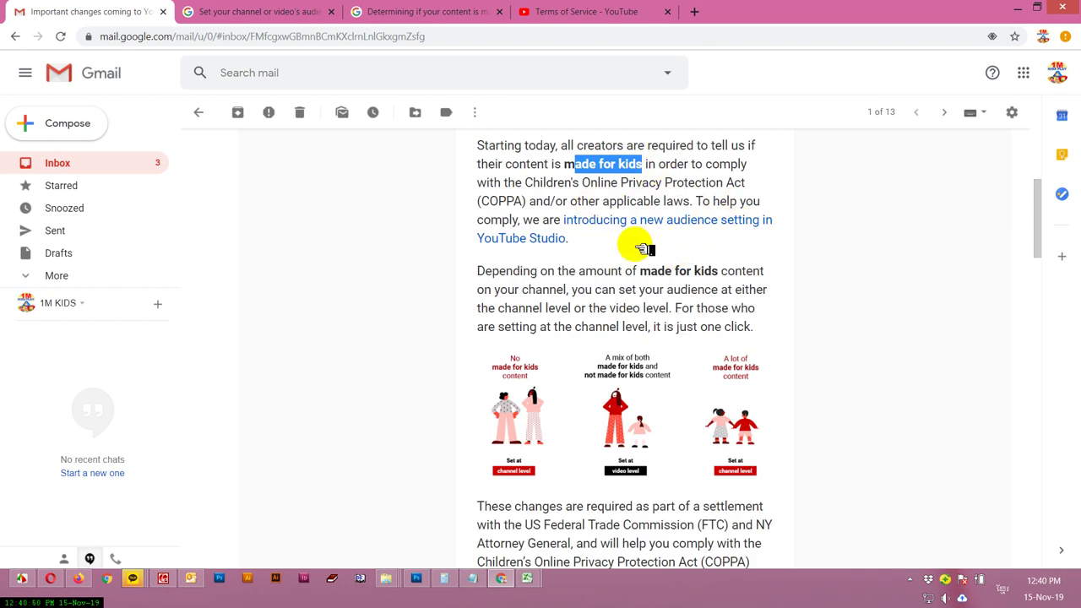
left_click_drag(619, 242, 512, 208)
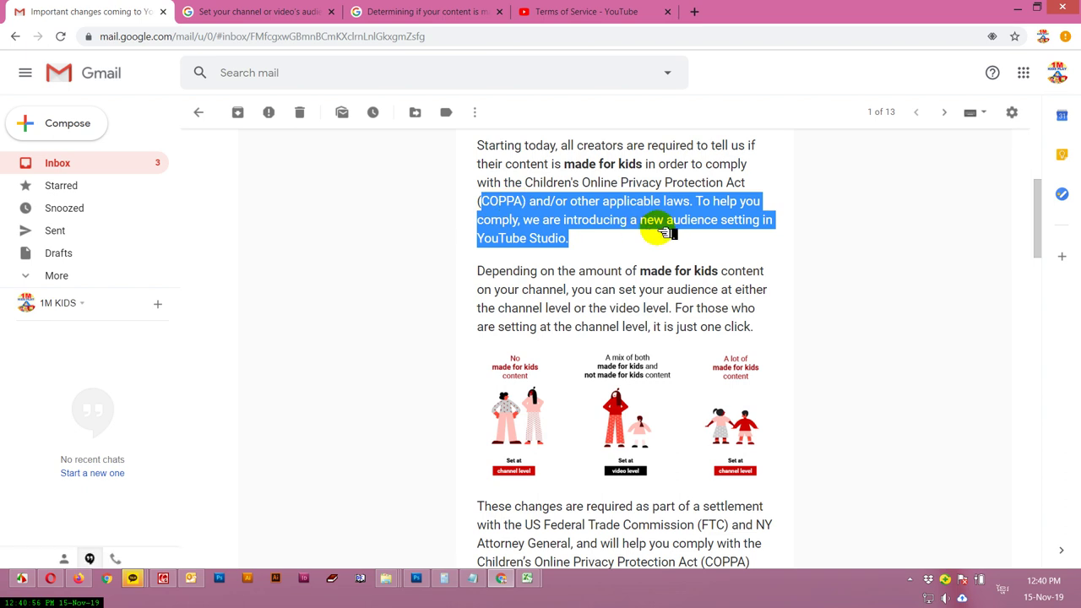
scroll(667, 232, "down", 1)
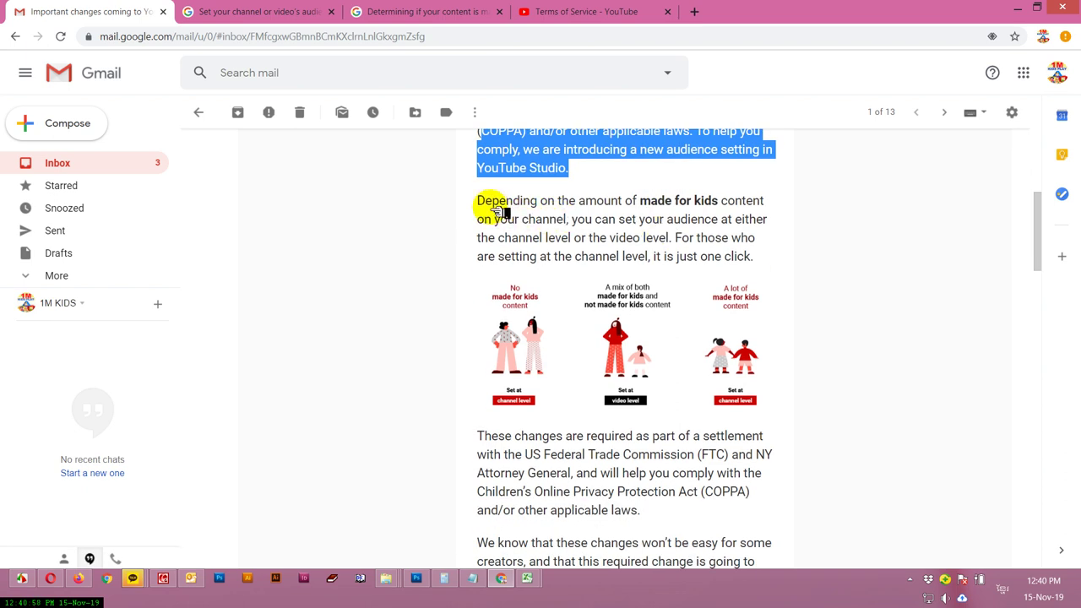
left_click_drag(479, 204, 542, 203)
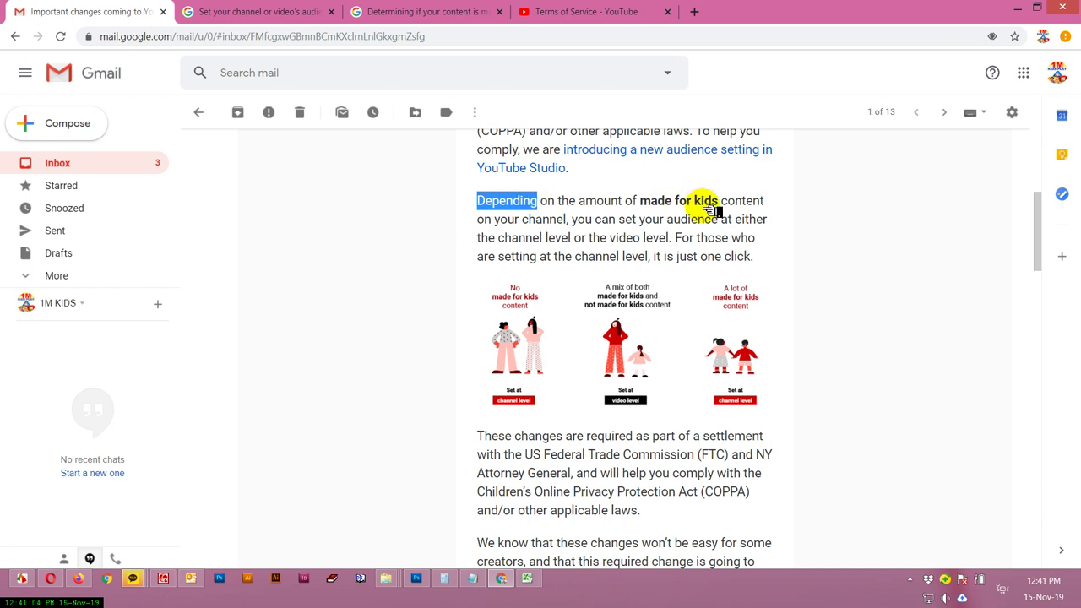
- Return to YouTube Studio in Firefox, dismiss the channel settings without saving, and look through the analytics, videos and dashboard pages
left_click(84, 579)
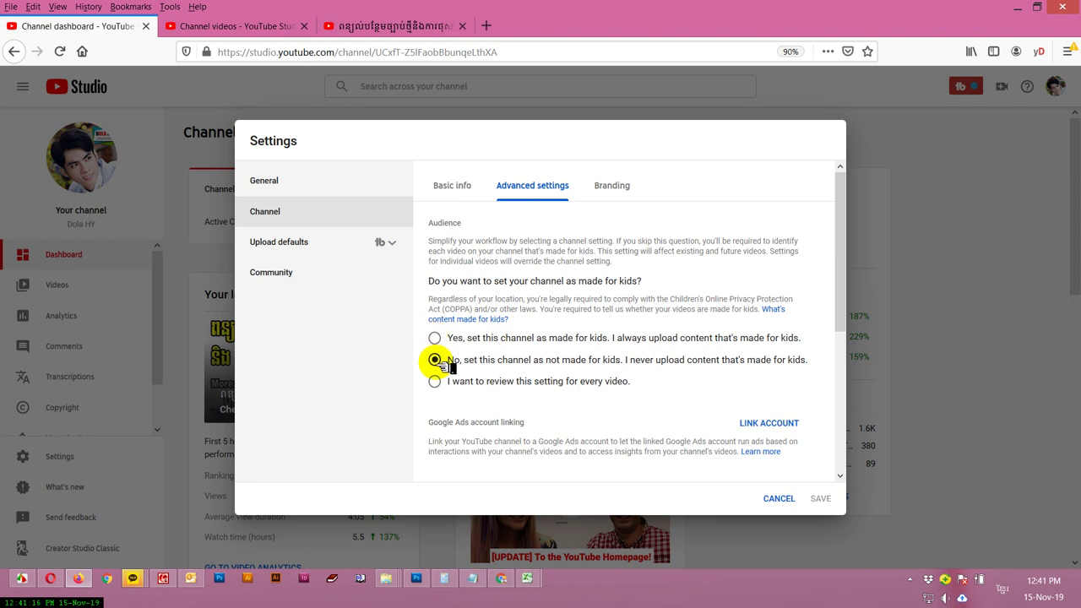
left_click(778, 498)
left_click(66, 317)
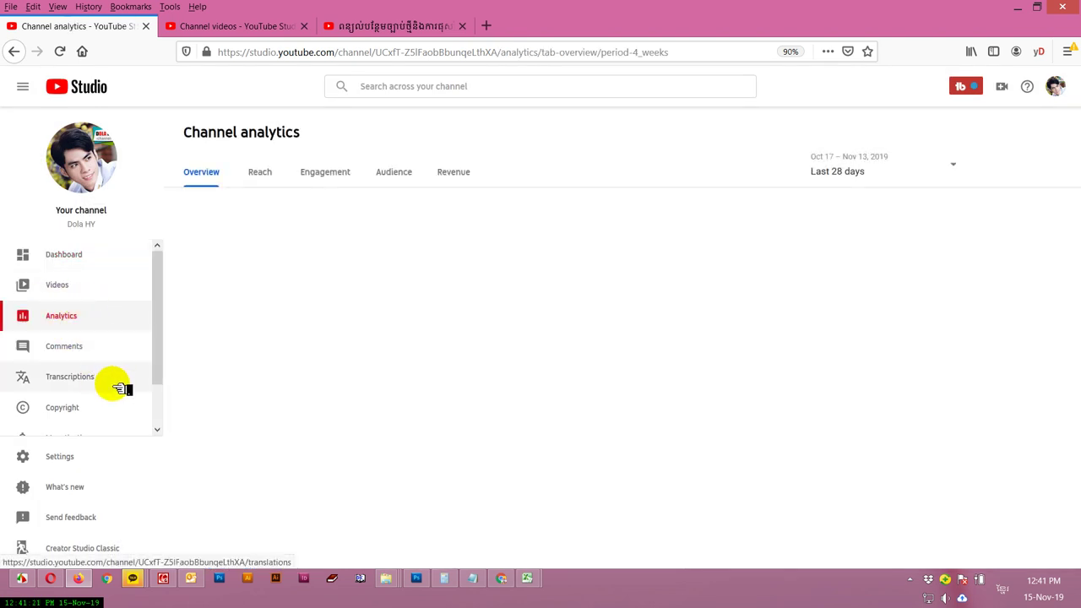
left_click(70, 286)
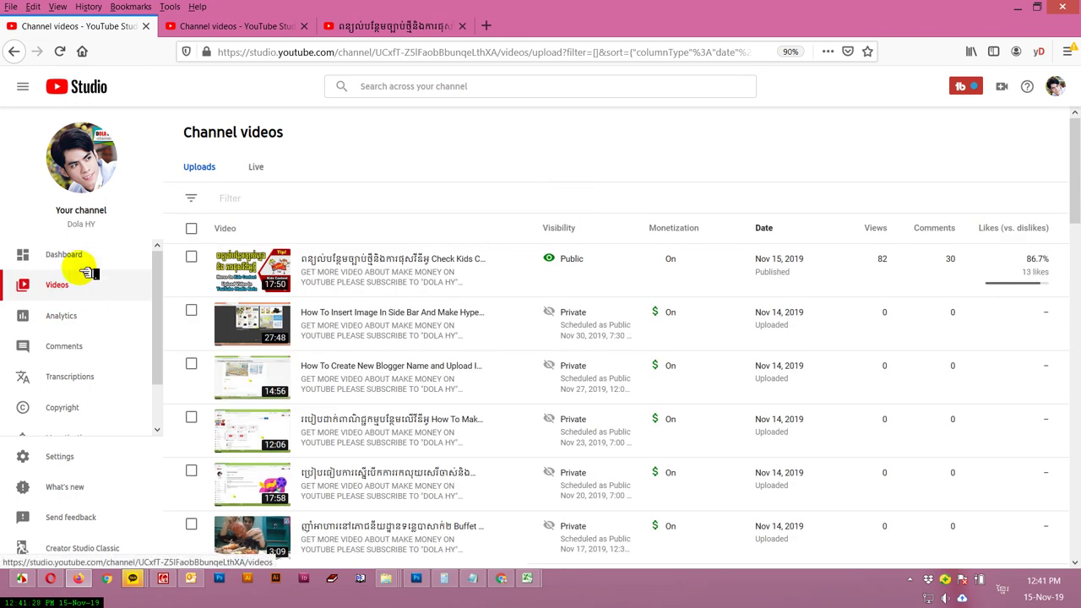
left_click(87, 256)
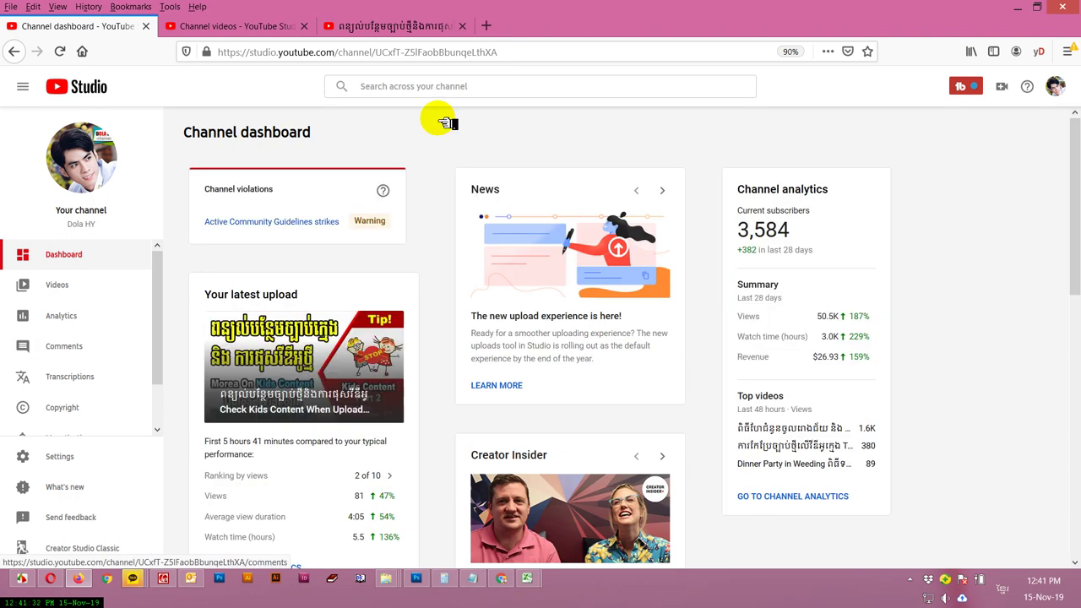
- Go to the channel's YouTube page from the account options and look through its playlists
left_click(1056, 86)
left_click(1056, 86)
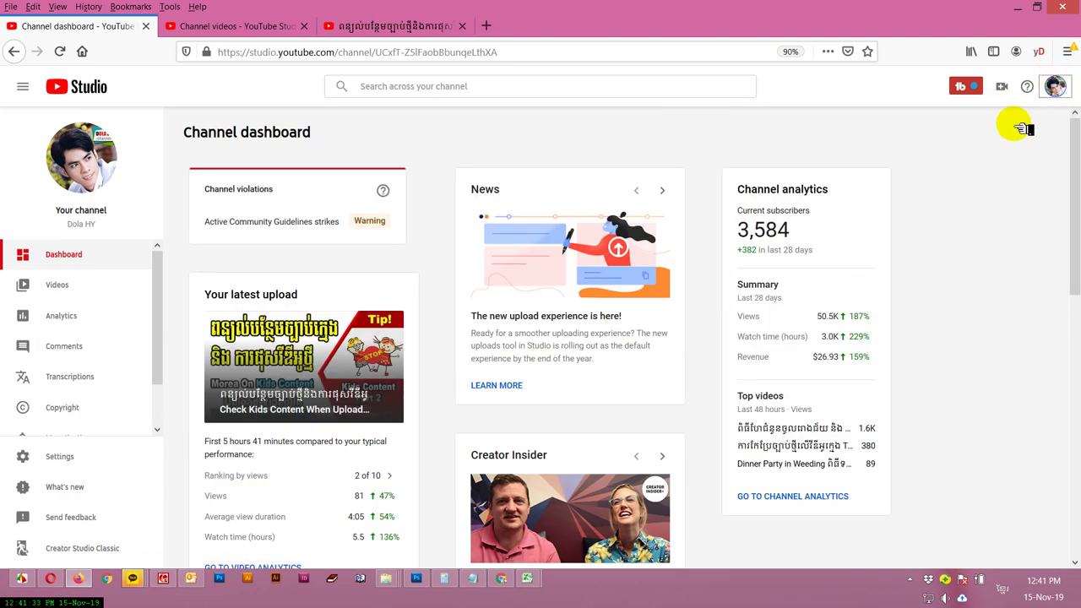
left_click(1055, 88)
left_click(955, 164)
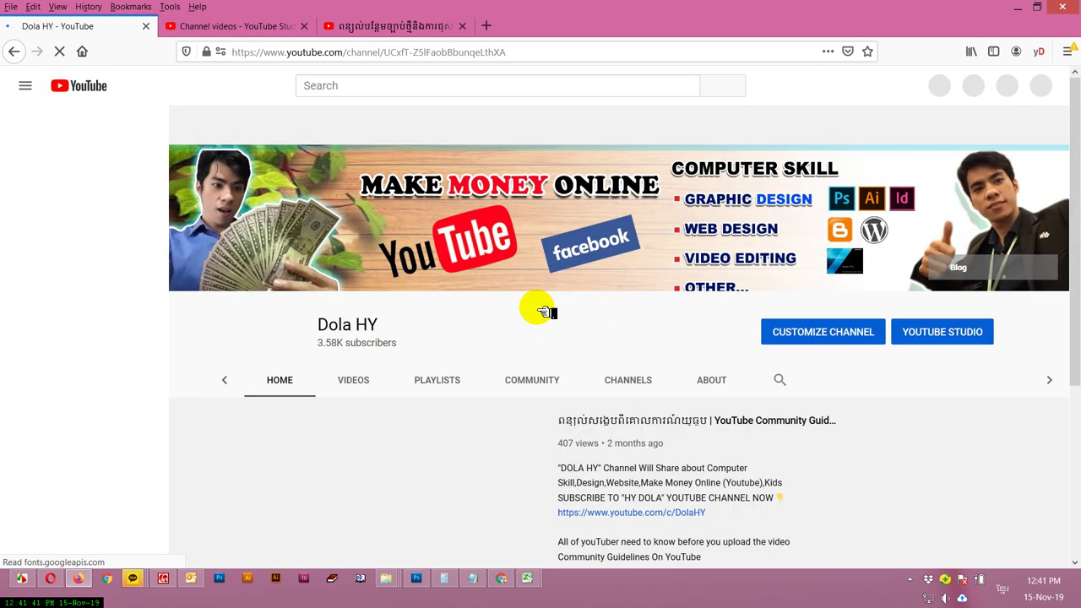
left_click(436, 341)
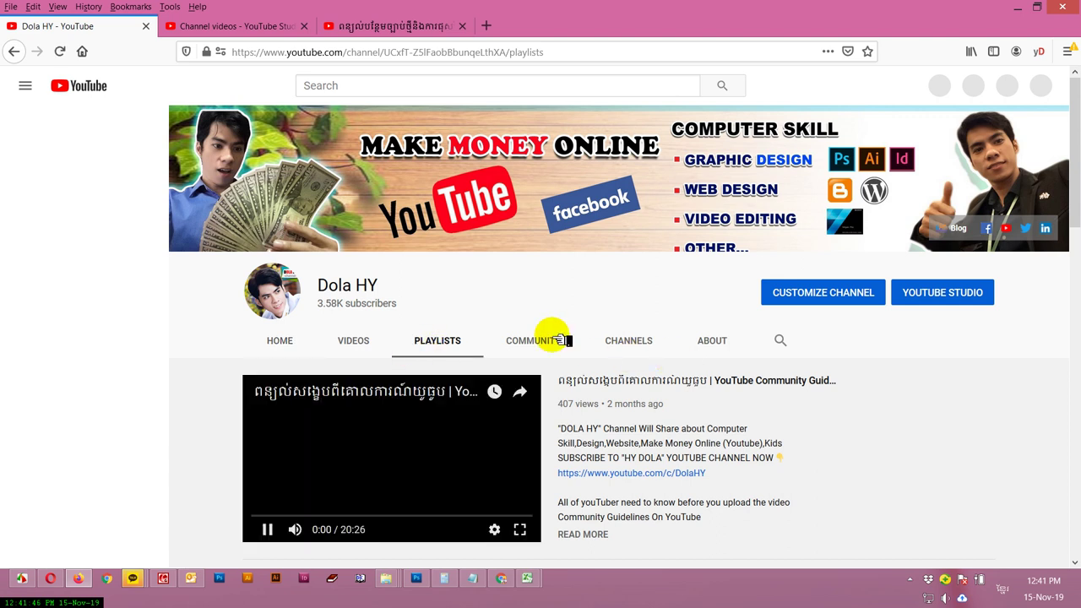
scroll(760, 422, "down", 5)
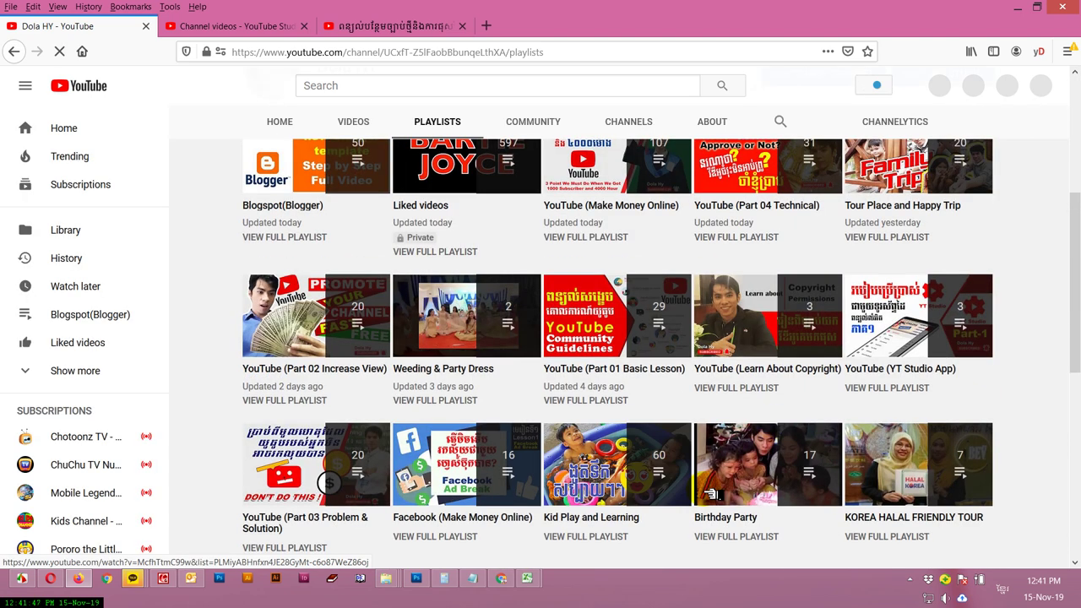
scroll(713, 494, "down", 3)
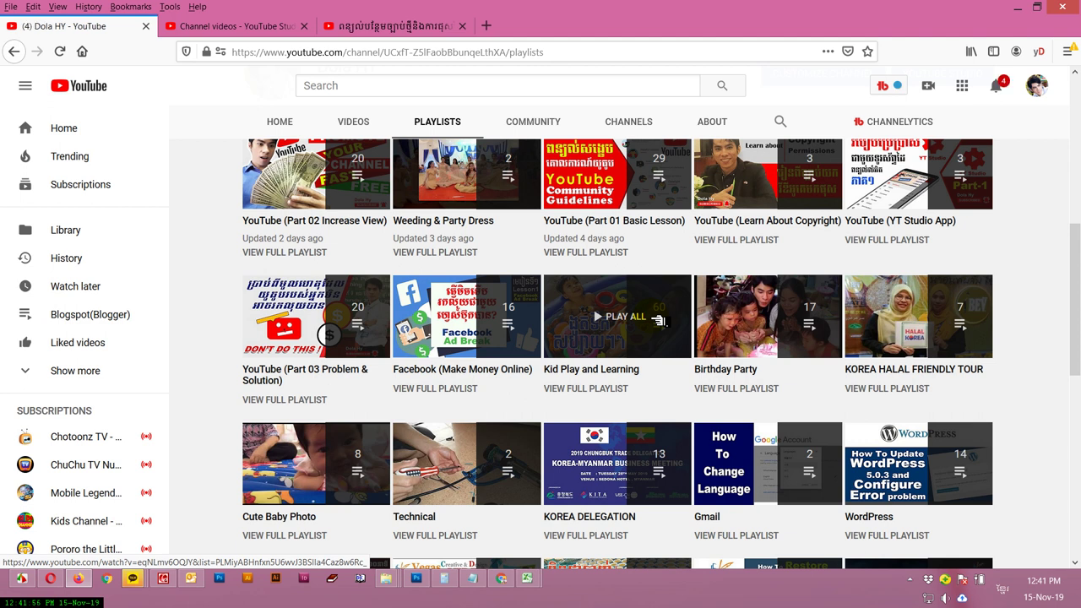
- Bring up the advanced channel settings from the already loaded Channel videos page to review the made for kids choices
left_click(207, 26)
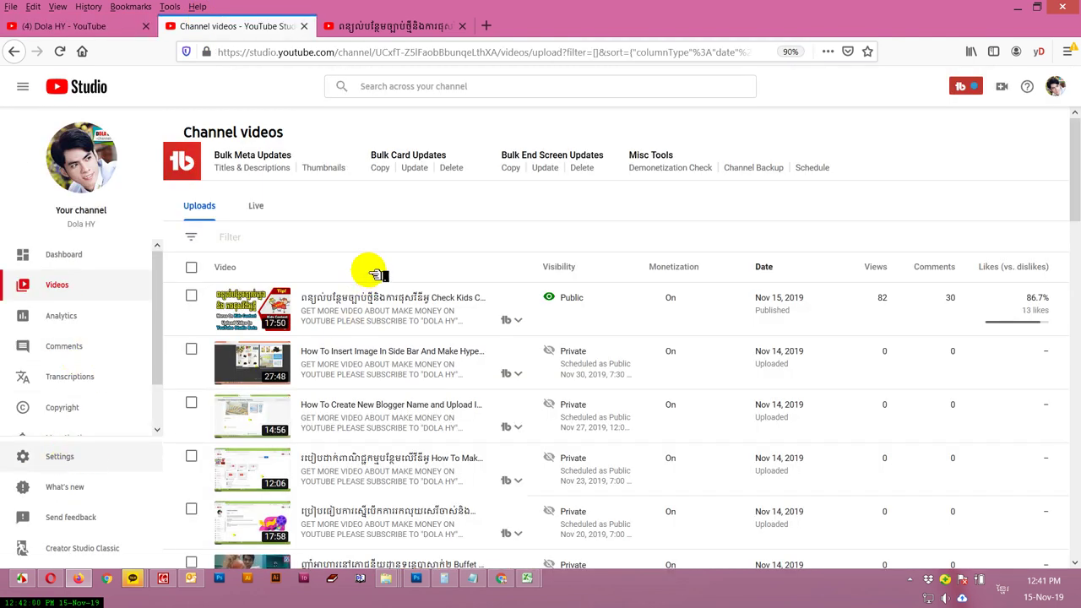
left_click(76, 459)
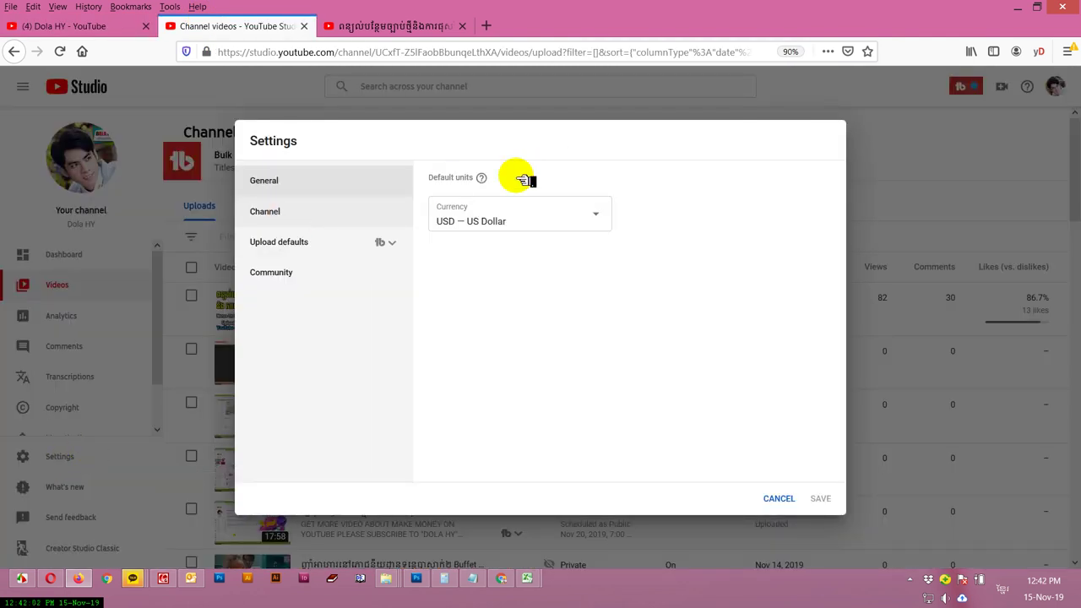
left_click(516, 184)
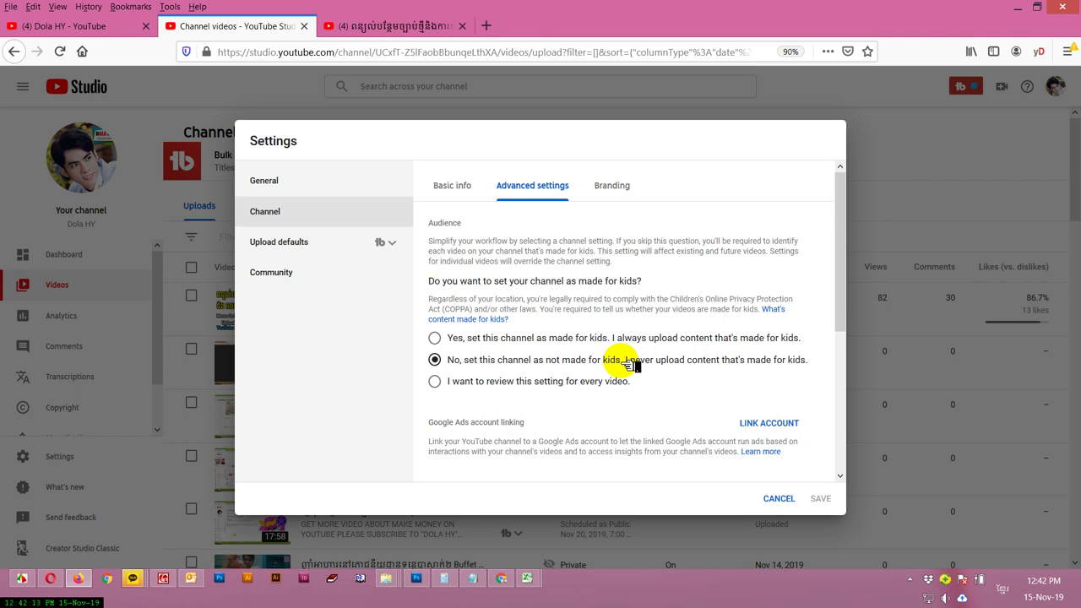
- Switch back to the Gmail message in Chrome and highlight the wording about setting the audience at channel or video level
left_click(363, 26)
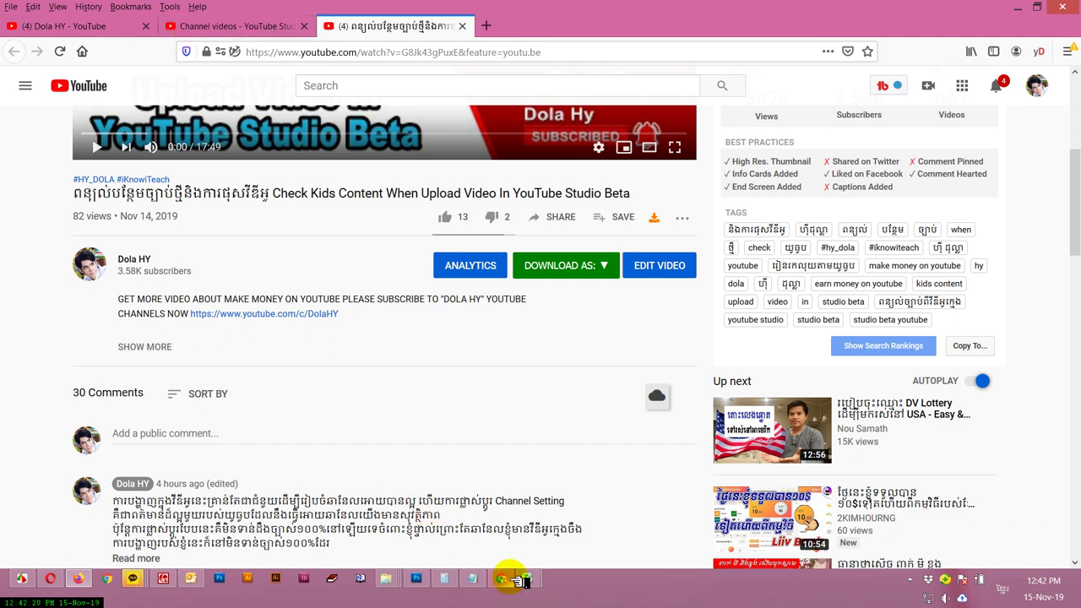
mouse_move(519, 581)
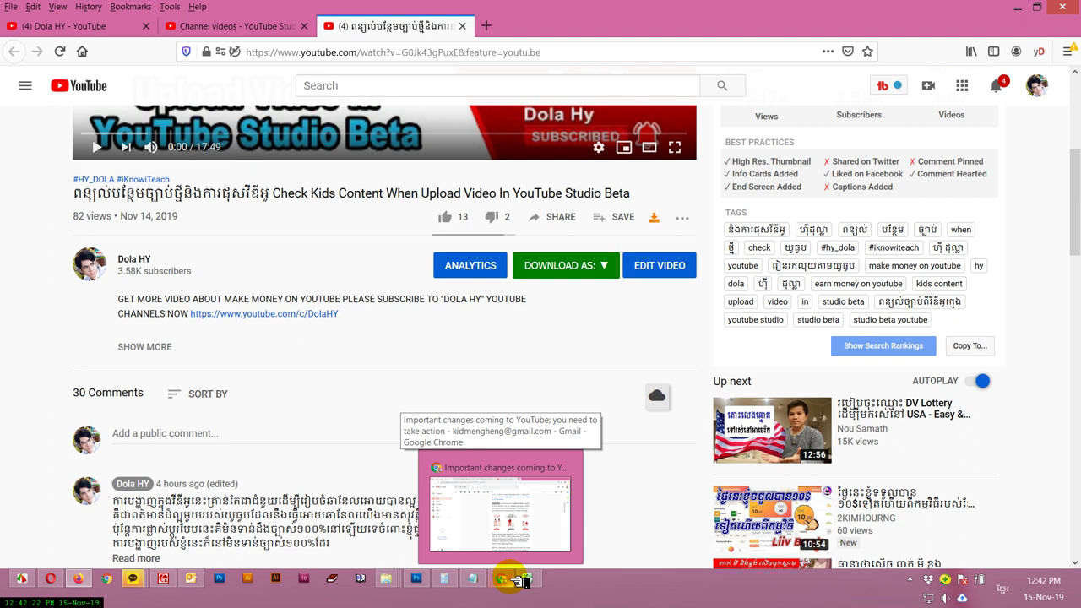
left_click(522, 581)
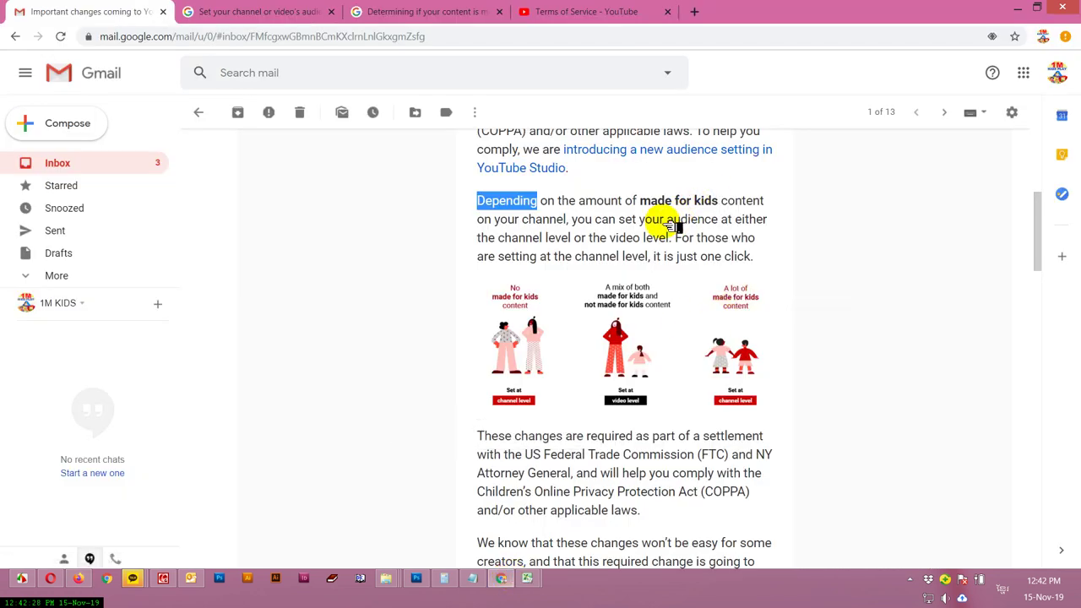
left_click(539, 205)
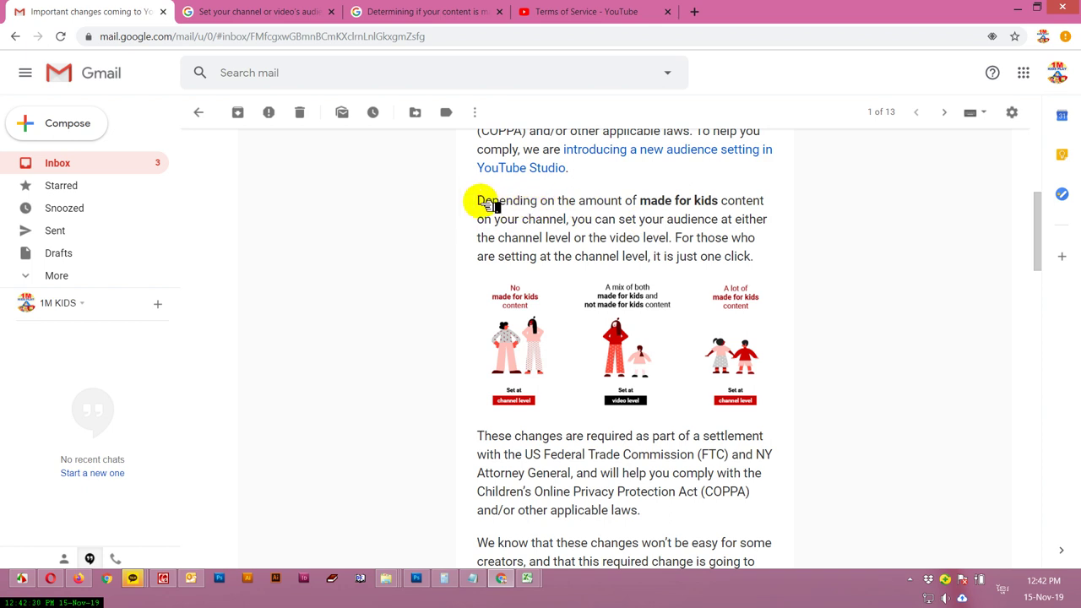
left_click_drag(479, 204, 728, 203)
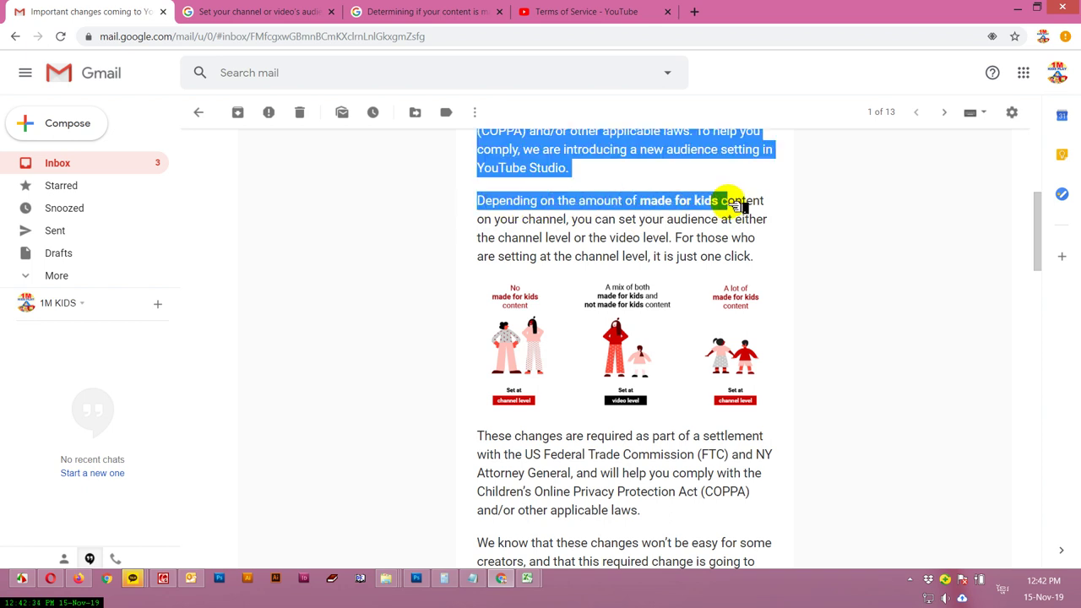
double_click(752, 220)
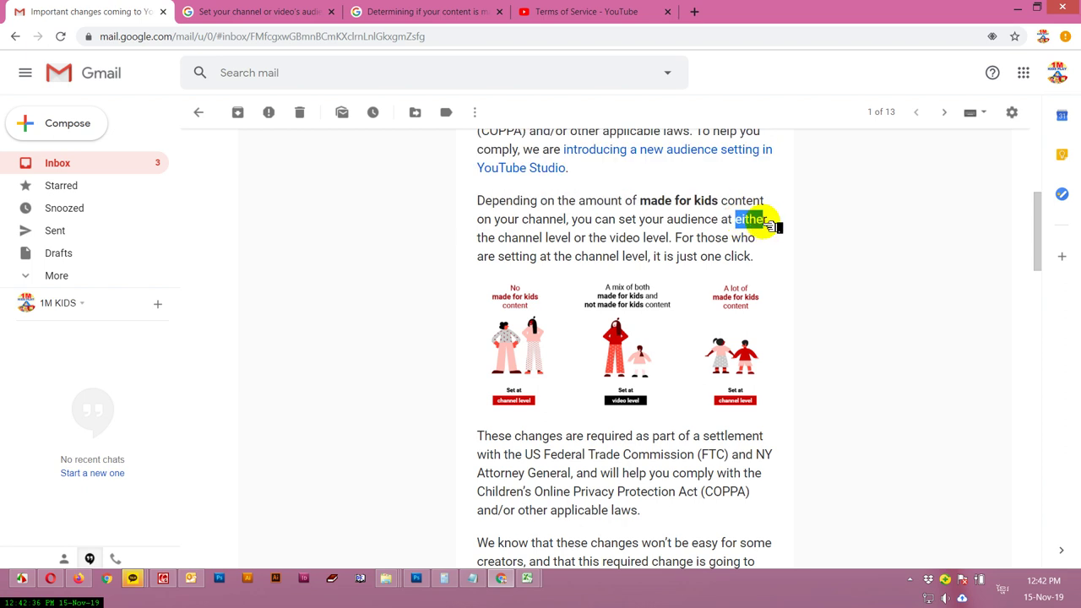
left_click_drag(625, 239, 681, 243)
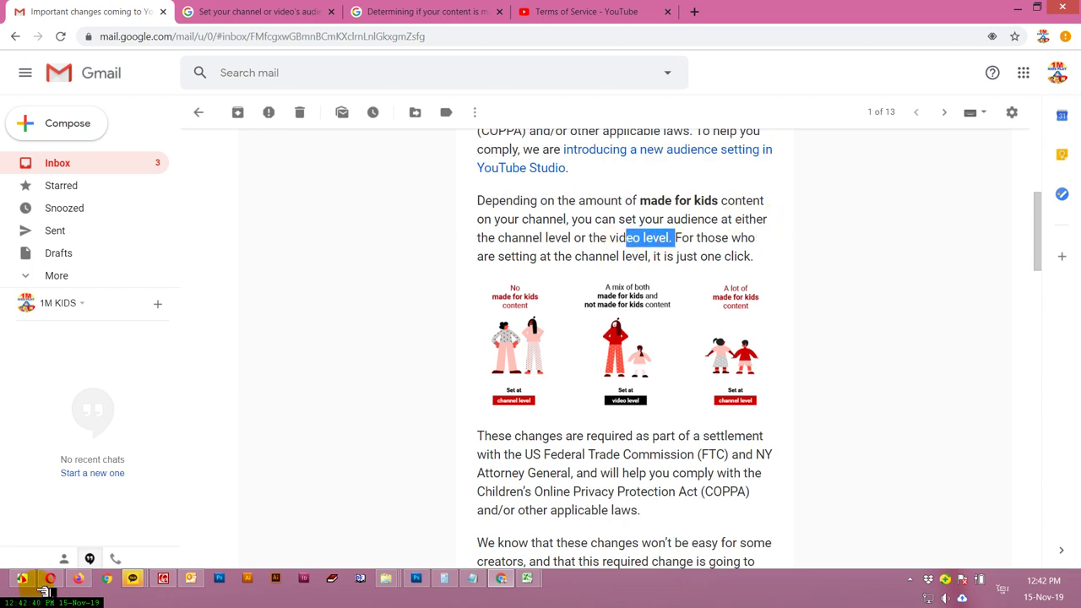
- Switch to Firefox and, from the YouTube watch page, open YouTube Studio and its list of channel videos
left_click(80, 580)
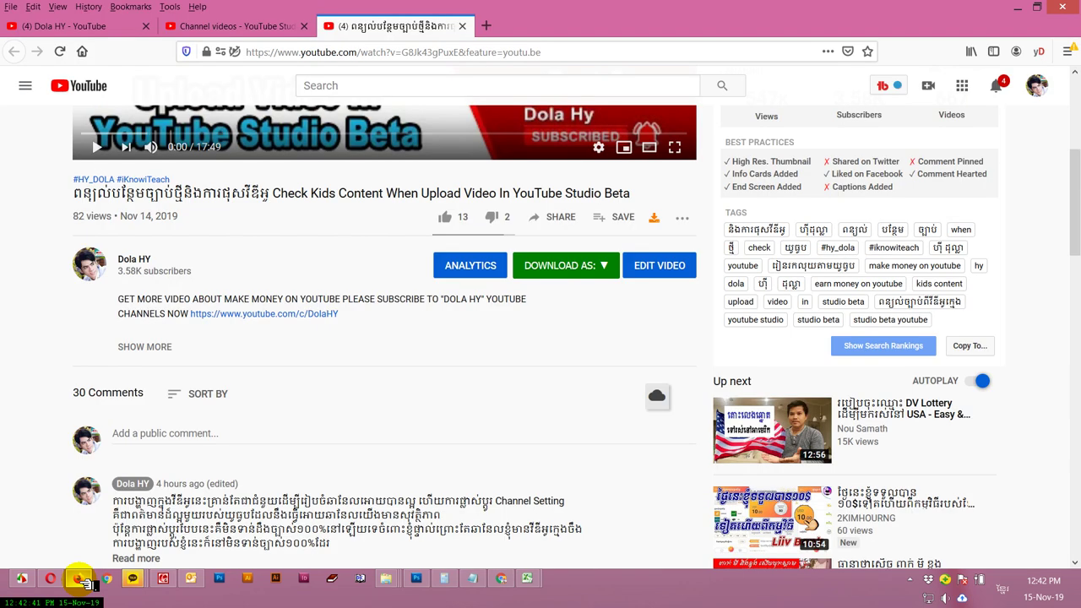
left_click(242, 28)
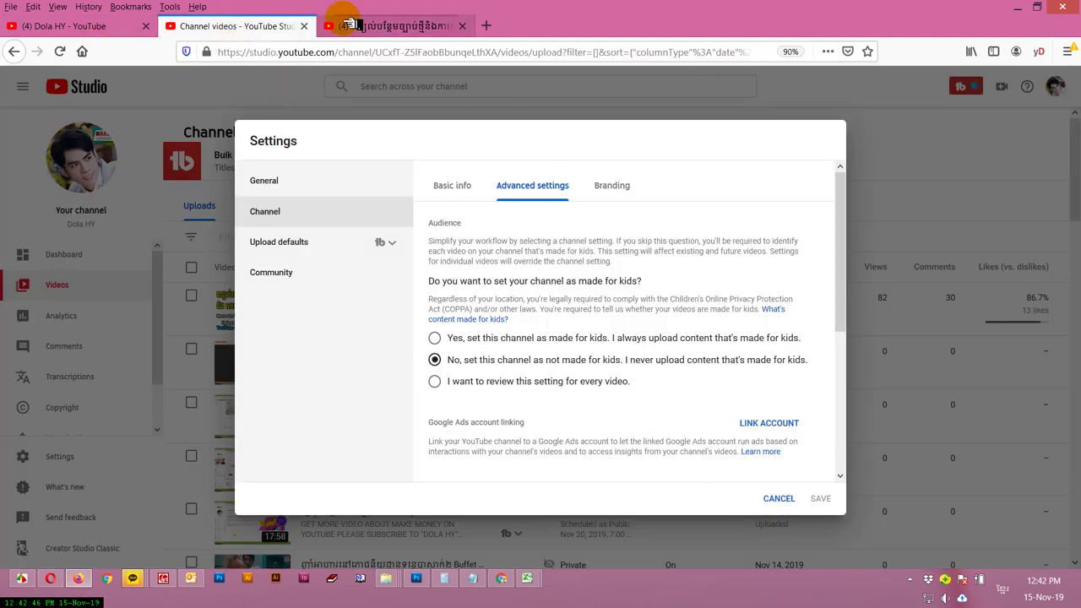
left_click(378, 26)
left_click(1052, 86)
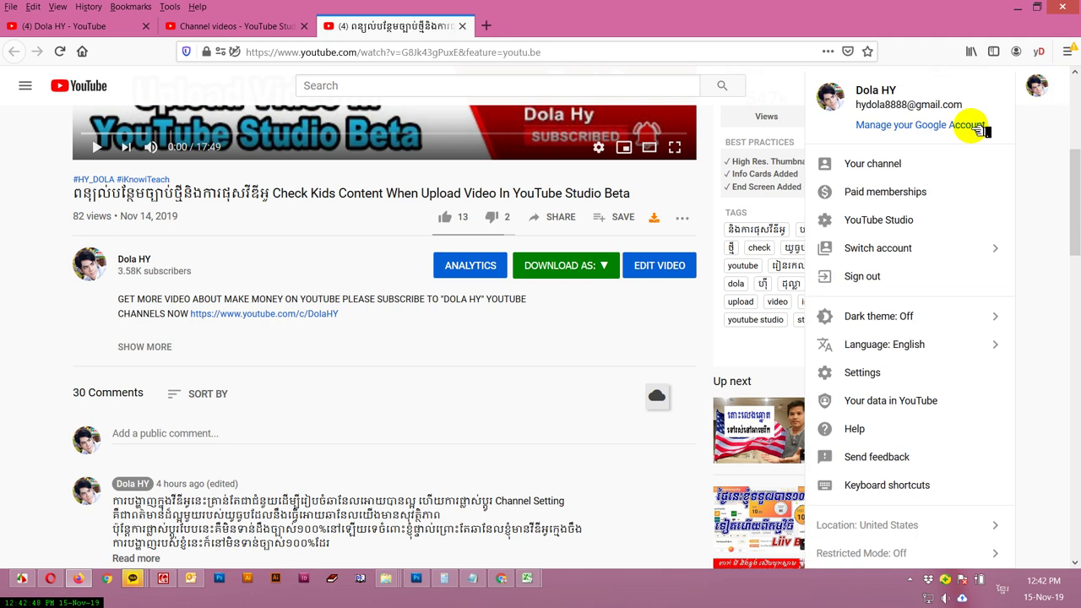
left_click(878, 221)
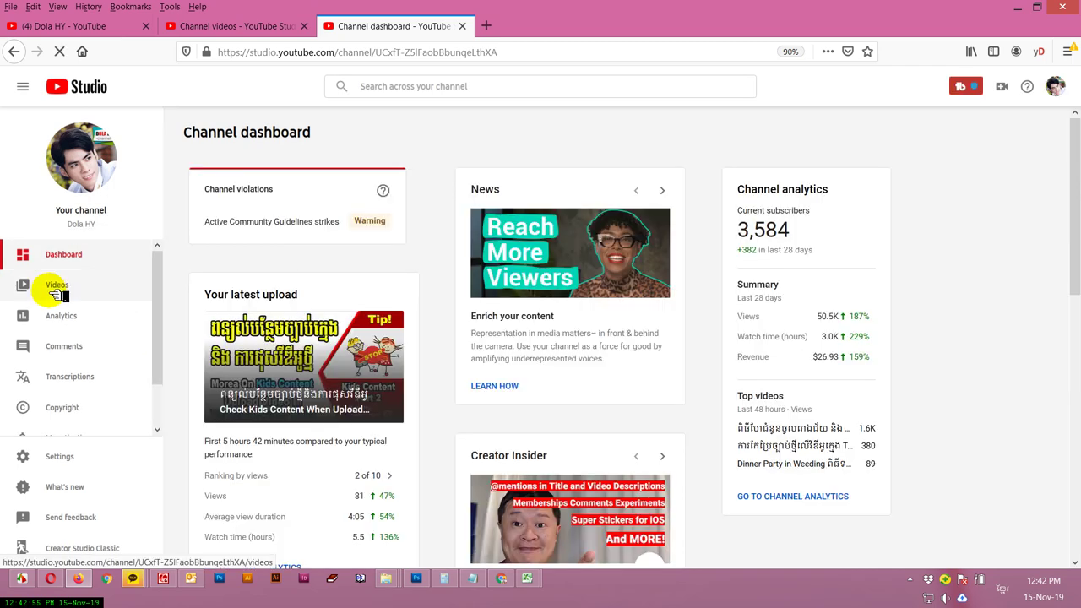
left_click(56, 287)
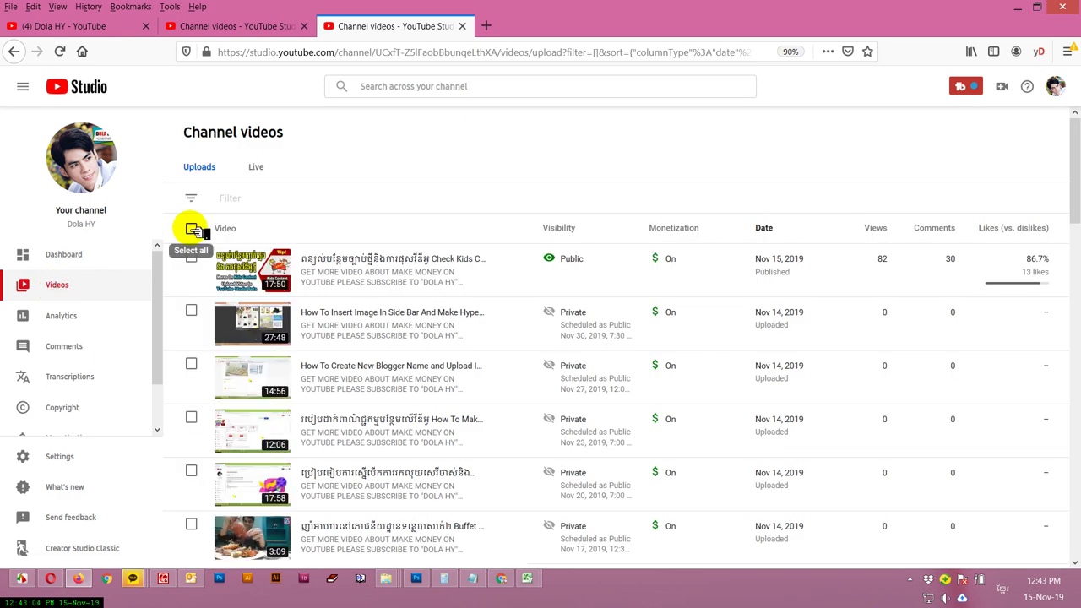
- Select all videos on the uploads page and start a bulk edit of their Audience setting
left_click(193, 230)
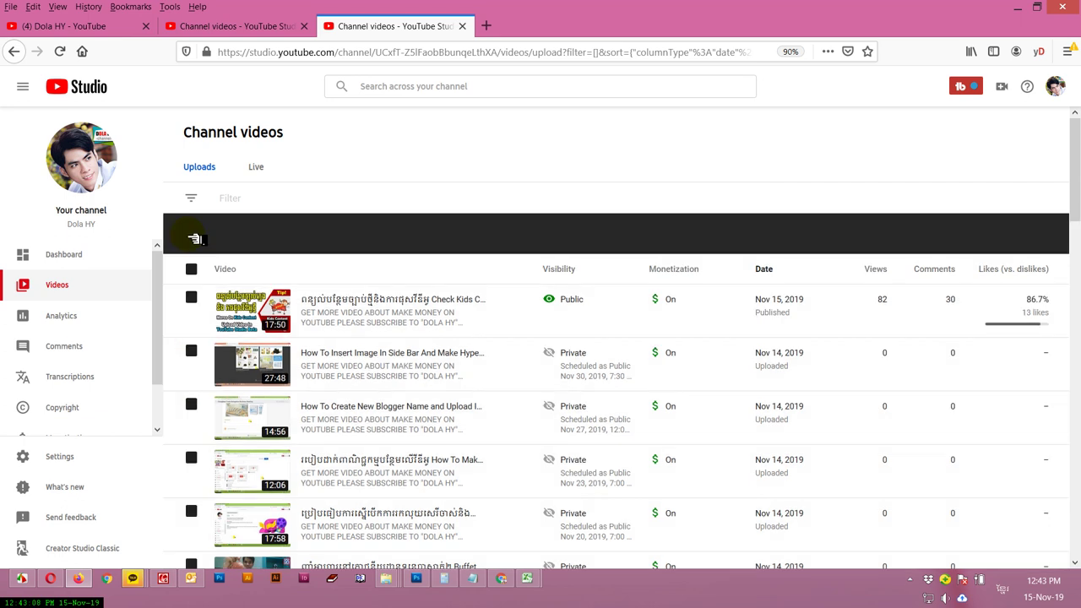
left_click(192, 235)
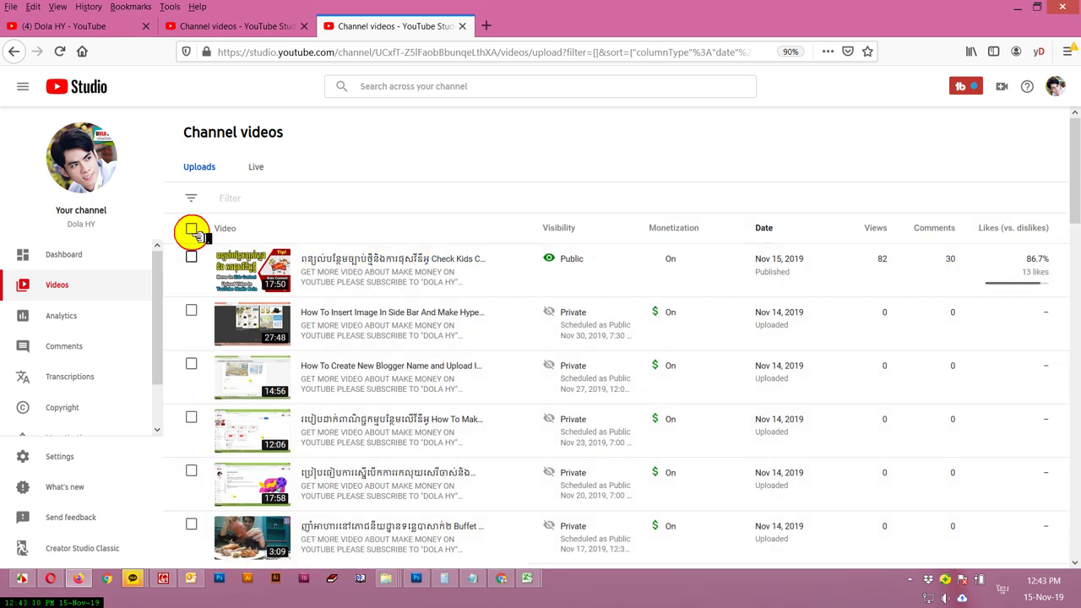
left_click(192, 229)
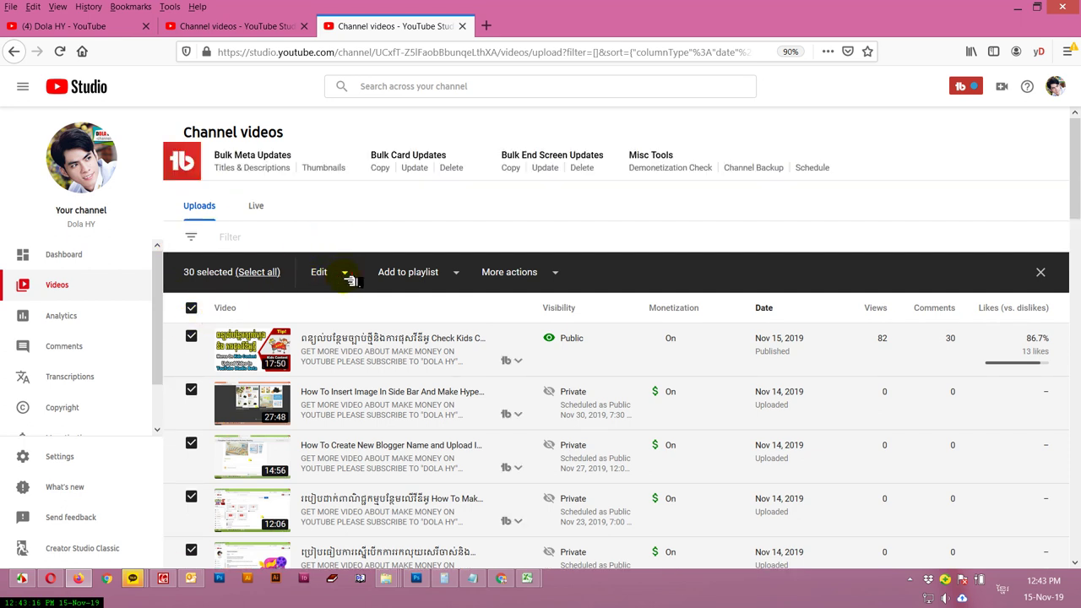
left_click(347, 275)
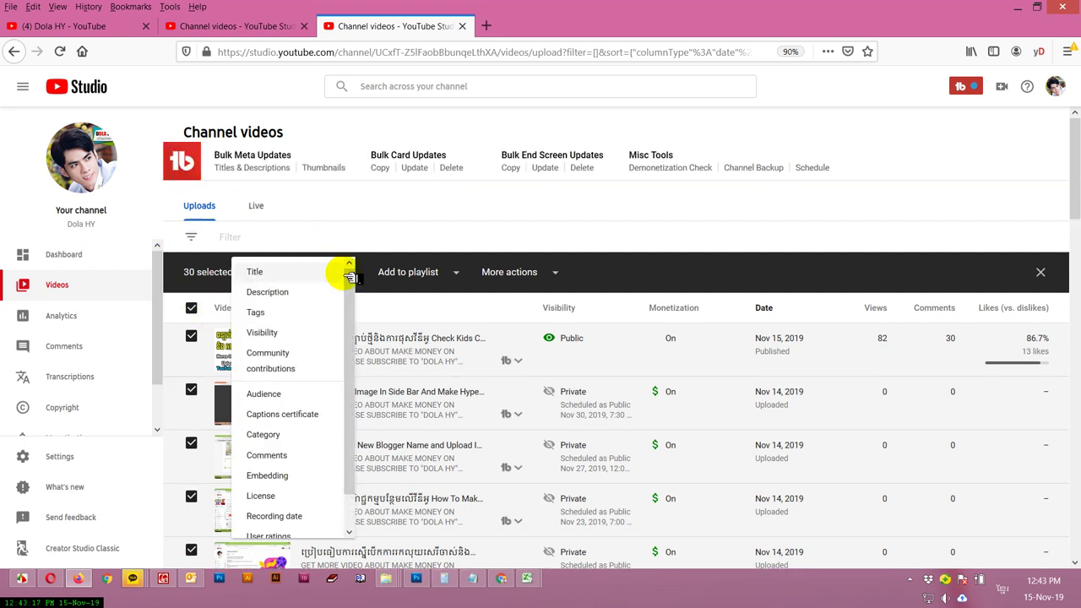
left_click(265, 393)
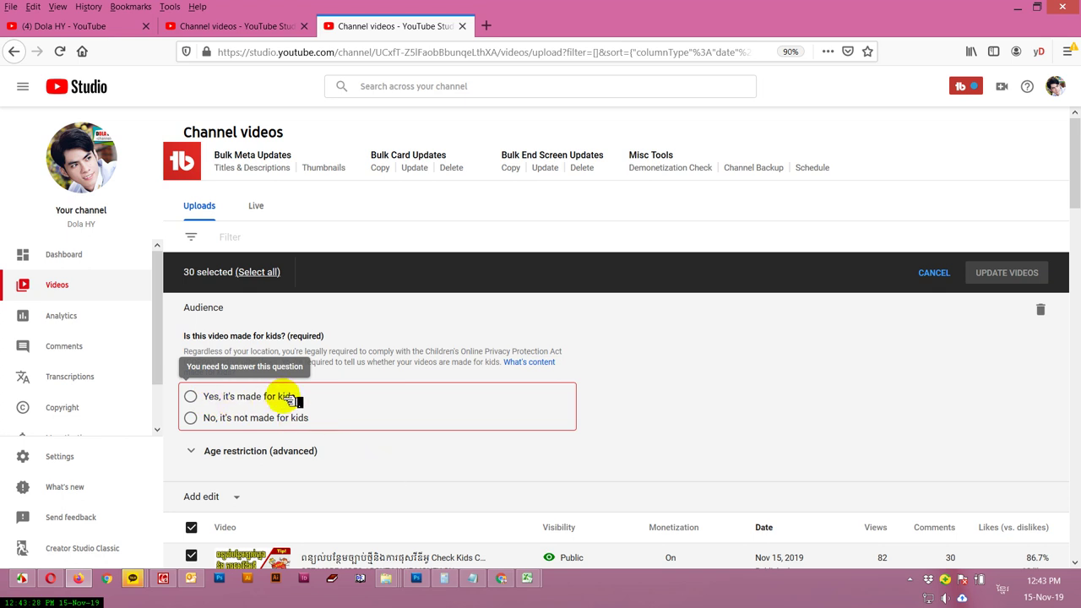
- Mark the selected videos as "No, it's not made for kids", expand the age restriction options, and confirm the bulk update
left_click(193, 419)
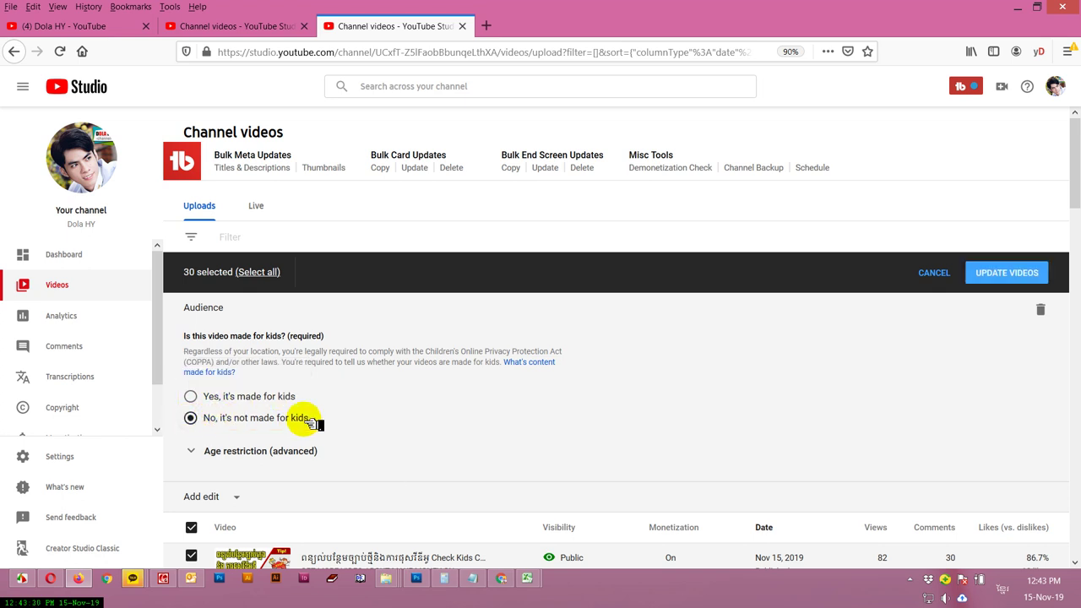
scroll(840, 394, "down", 1)
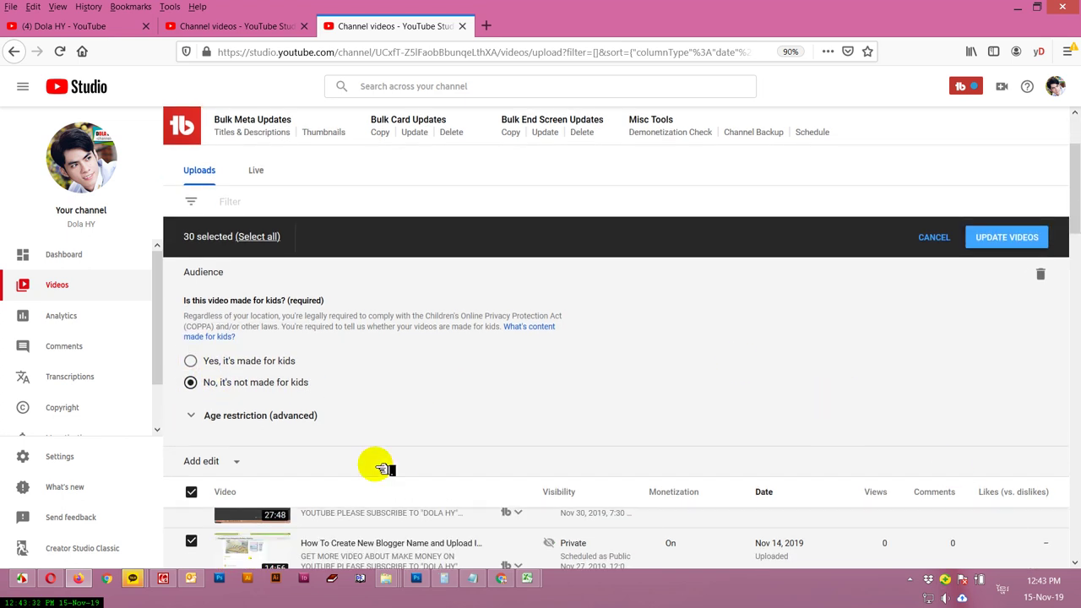
left_click(192, 416)
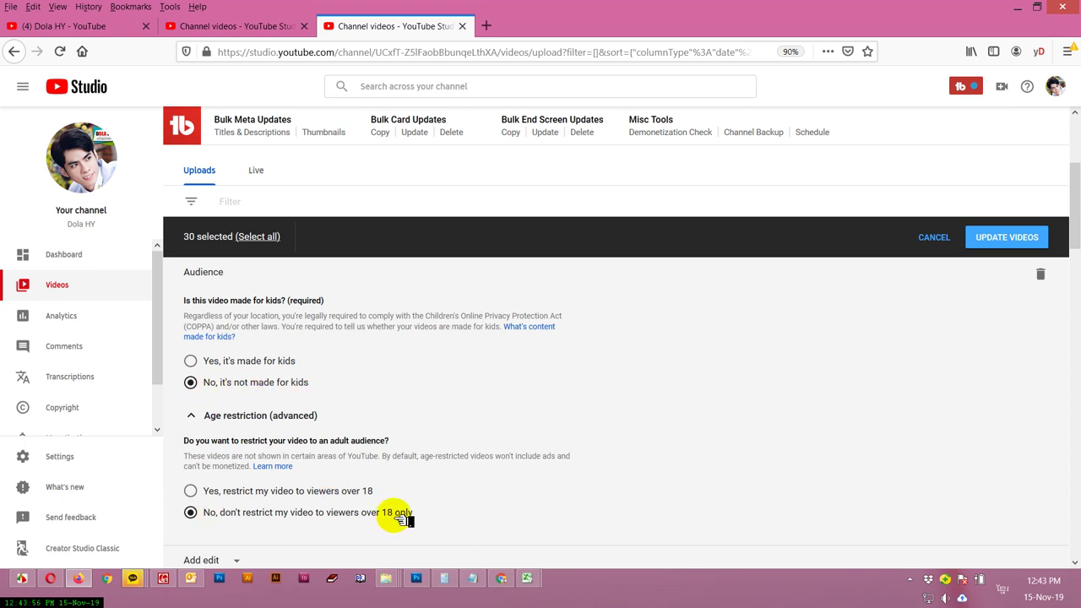
left_click(1019, 239)
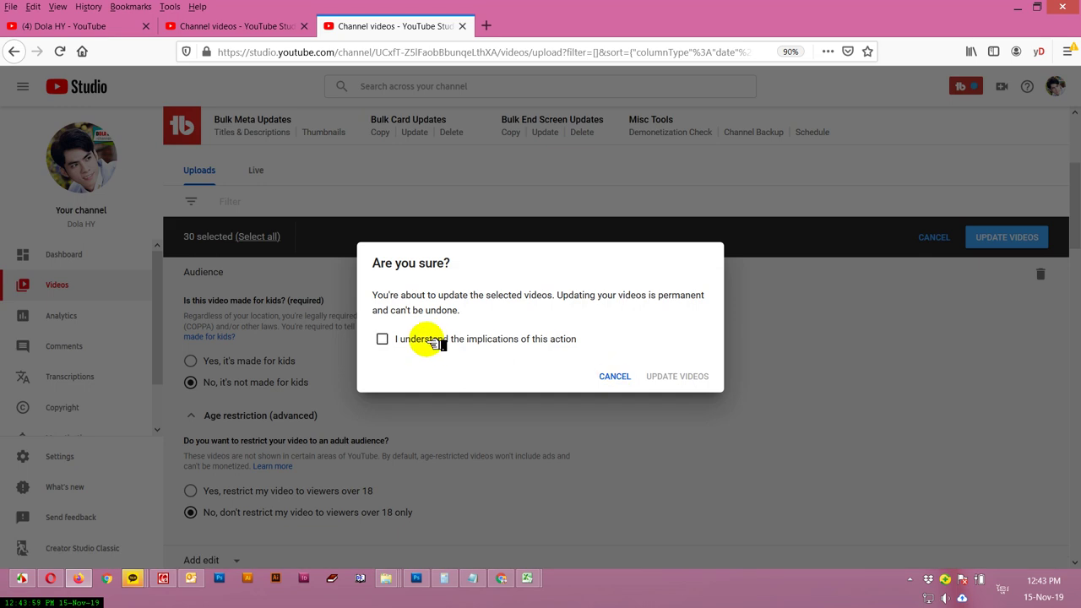
left_click(393, 339)
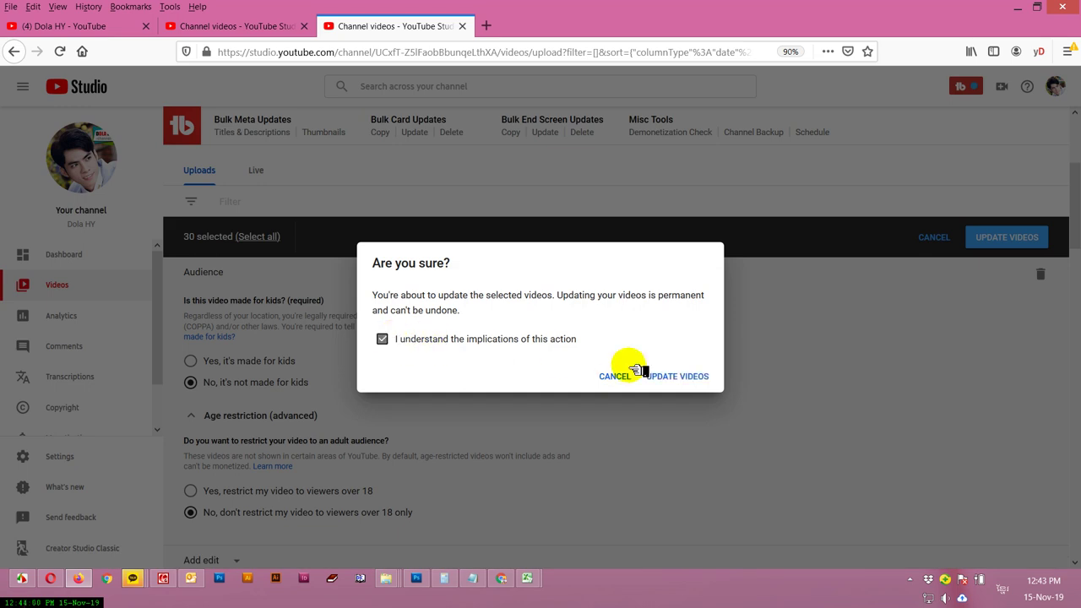
left_click(679, 377)
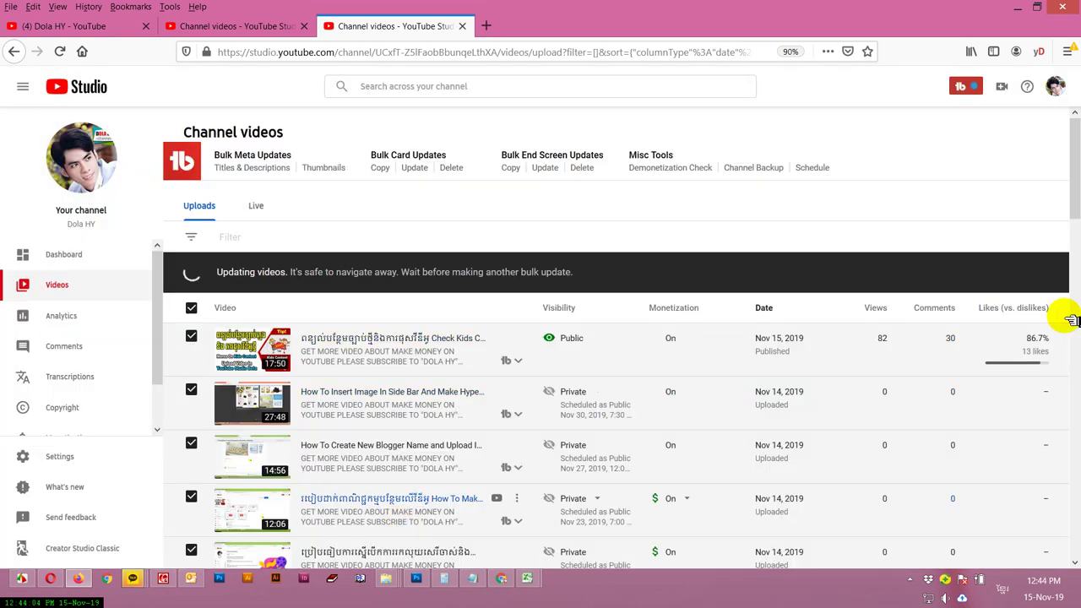
left_click_drag(1073, 243, 1072, 169)
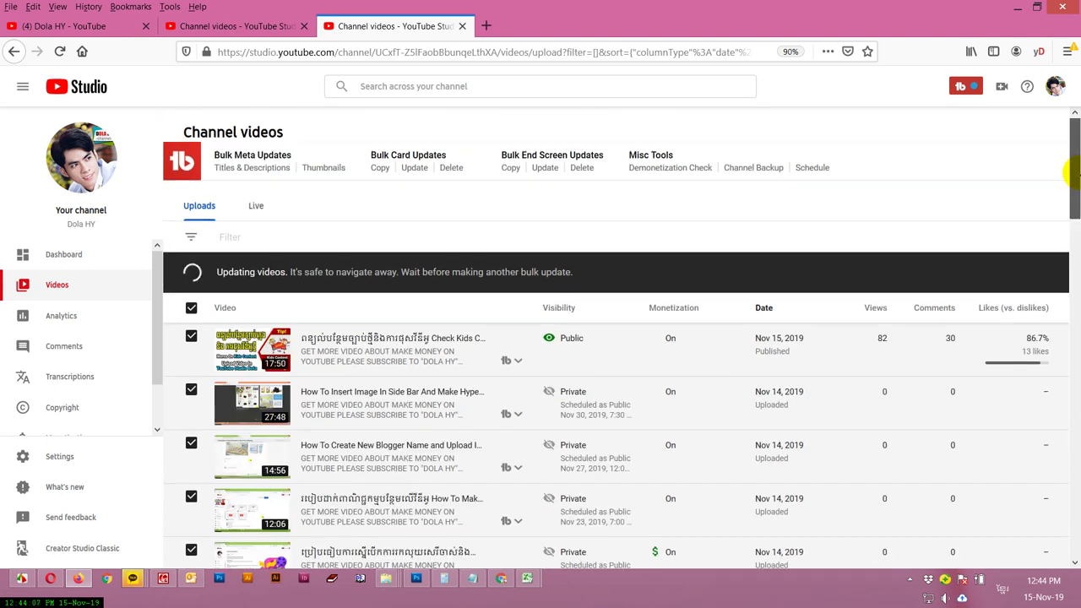
- Look at the channel's audience setting in the other Studio page, then at the audience levels illustration in the Gmail message
left_click(211, 26)
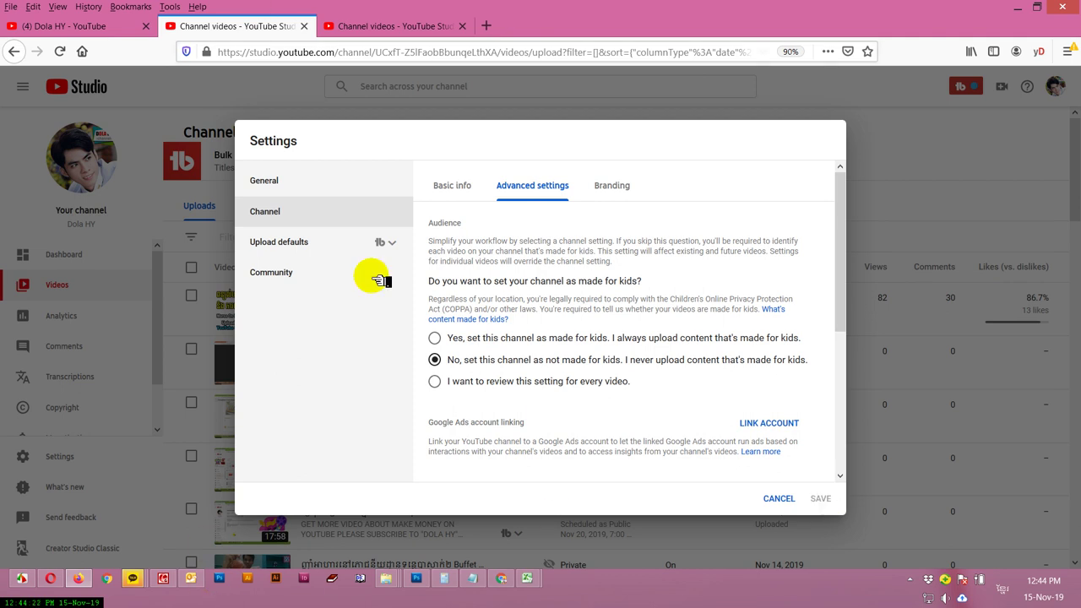
left_click(503, 578)
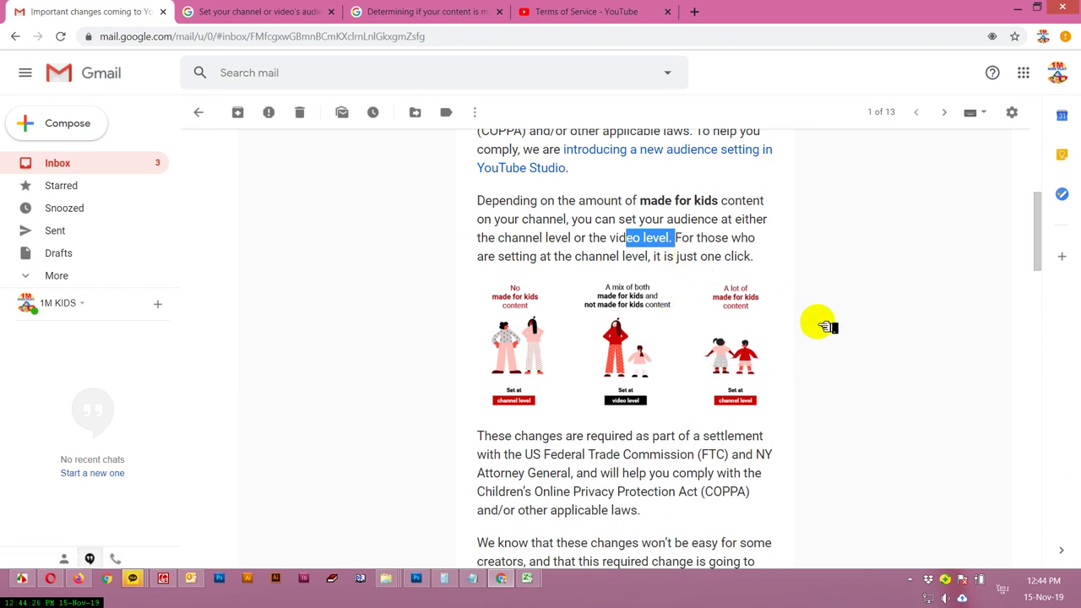
scroll(820, 321, "down", 1)
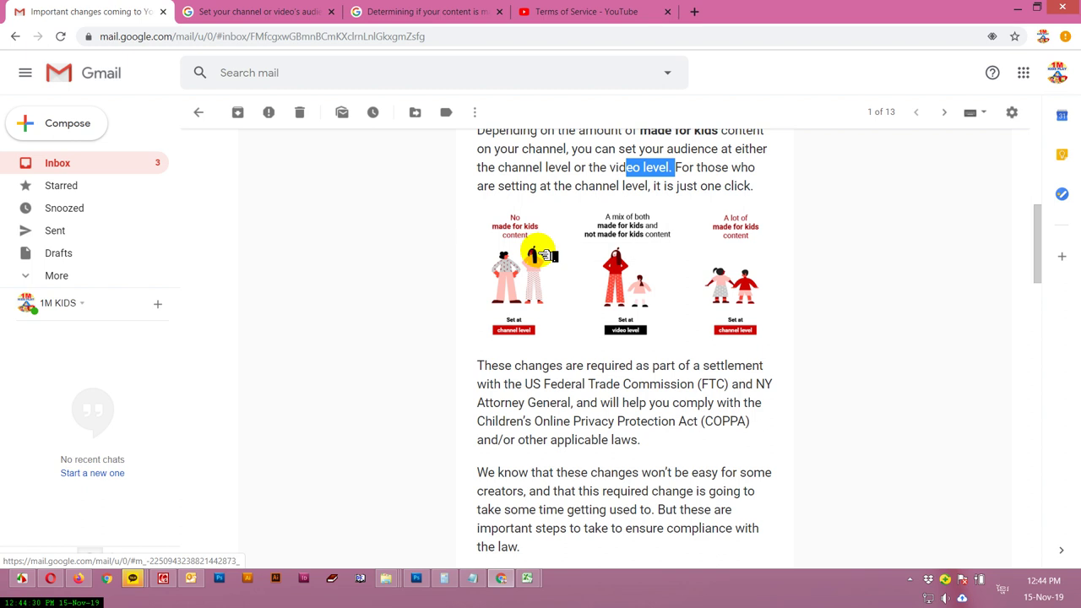
- Return to the channel settings in Firefox and highlight the "not made for kids" option and the Audience explanation
left_click(80, 578)
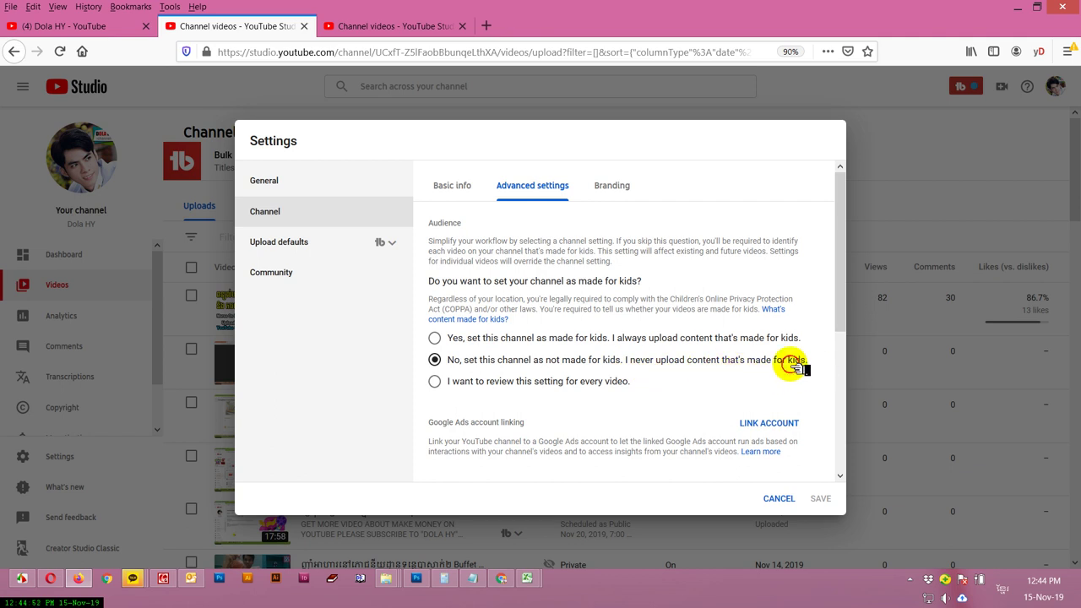
left_click_drag(785, 362, 664, 366)
left_click(684, 362)
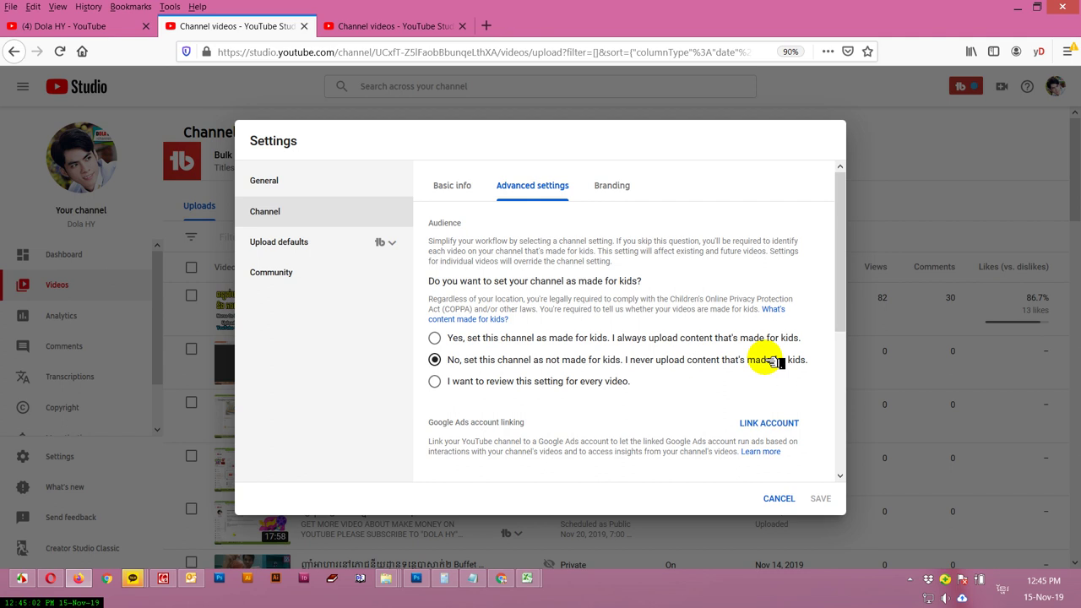
left_click_drag(811, 361, 439, 361)
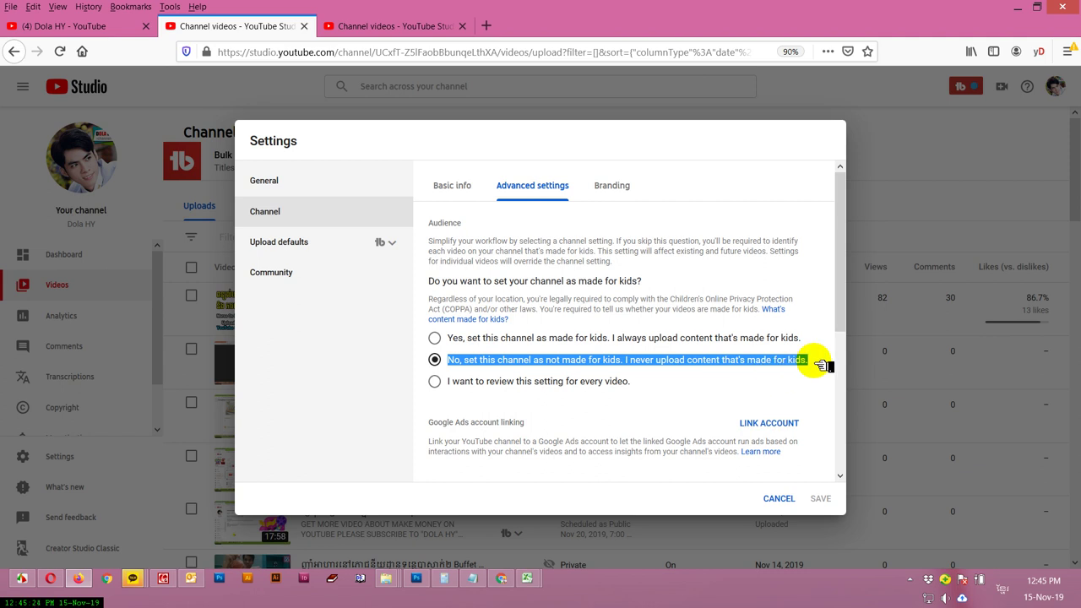
left_click(813, 362)
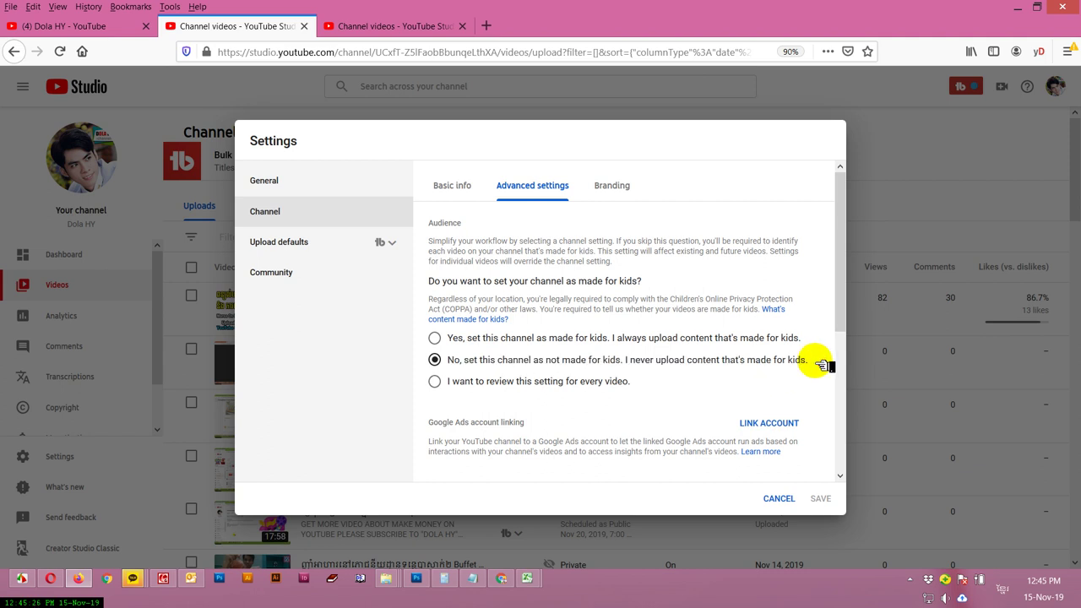
left_click_drag(428, 222, 820, 367)
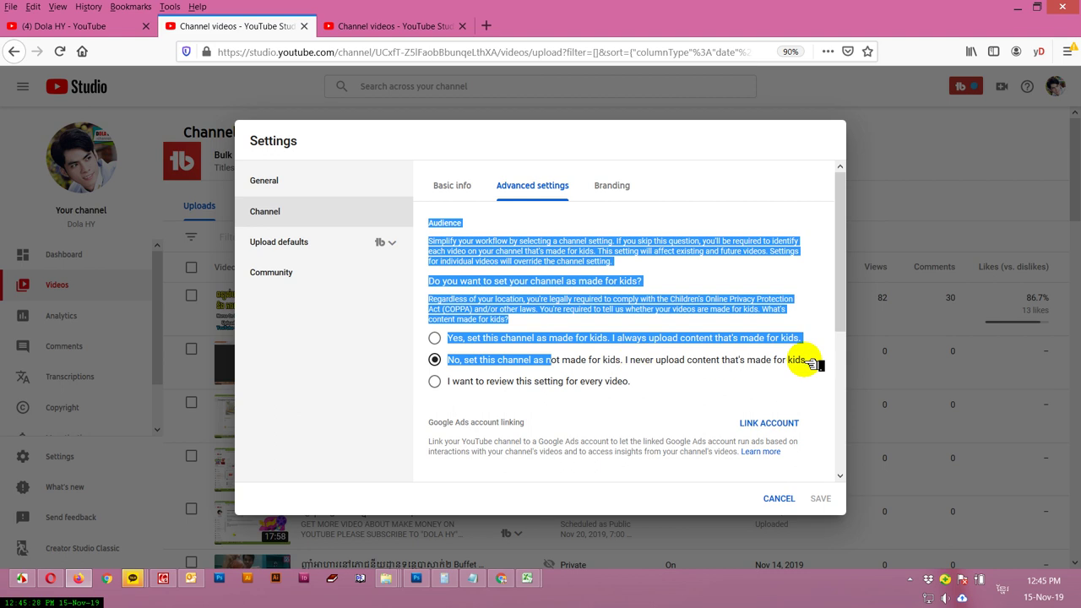
left_click(821, 366)
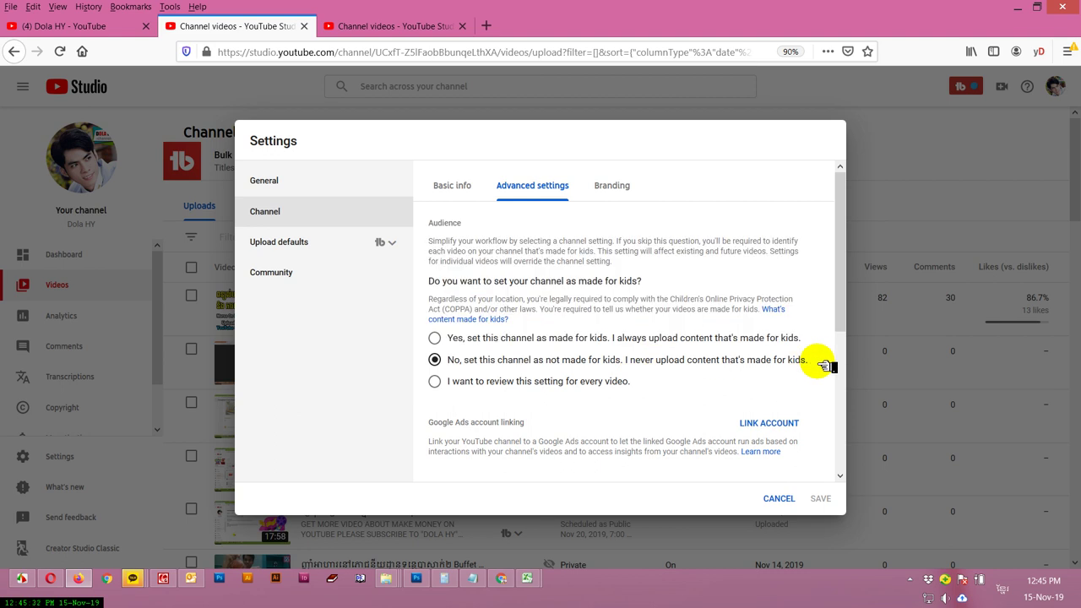
- Check the channel-level case in the Gmail illustration, dismiss the pop-up notification, and return to the Studio channel settings
left_click(504, 582)
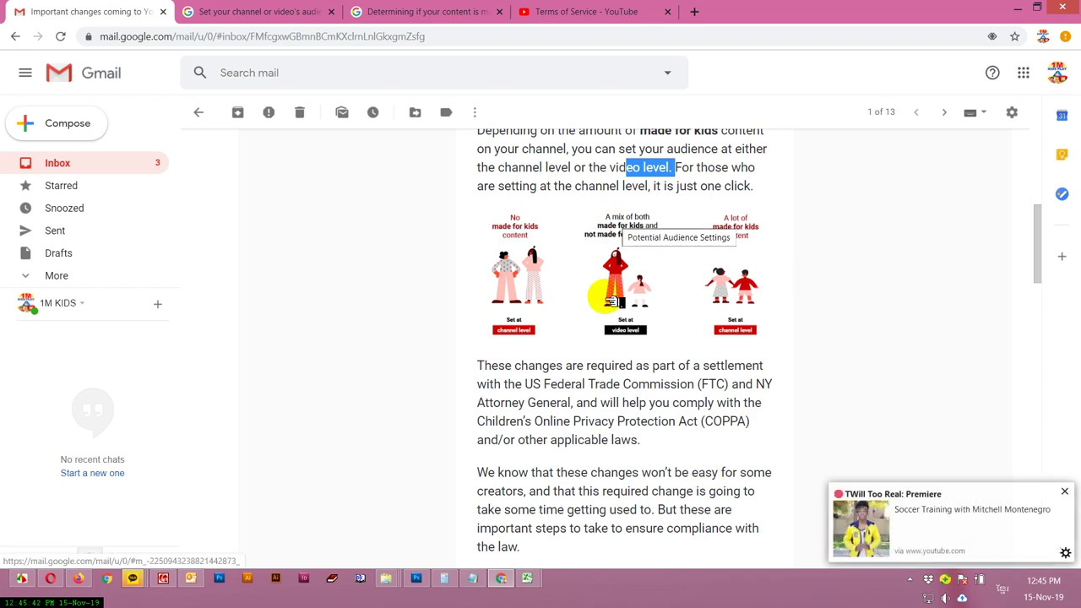
left_click(1065, 492)
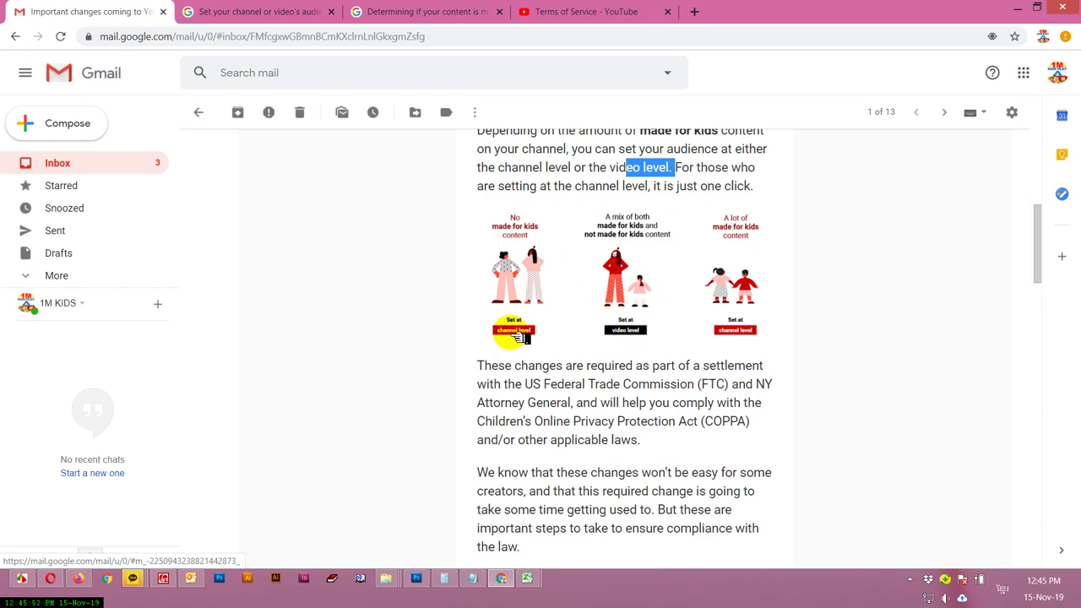
left_click(81, 576)
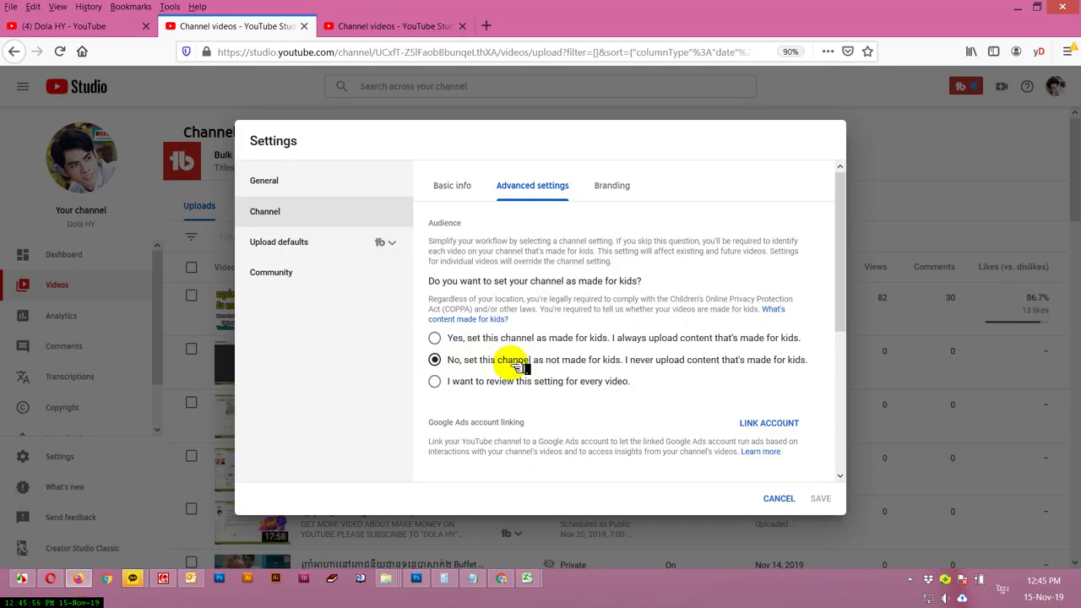
- Check the email's video-level case, then choose "I want to review this setting for every video" in the channel's Audience settings
left_click(501, 589)
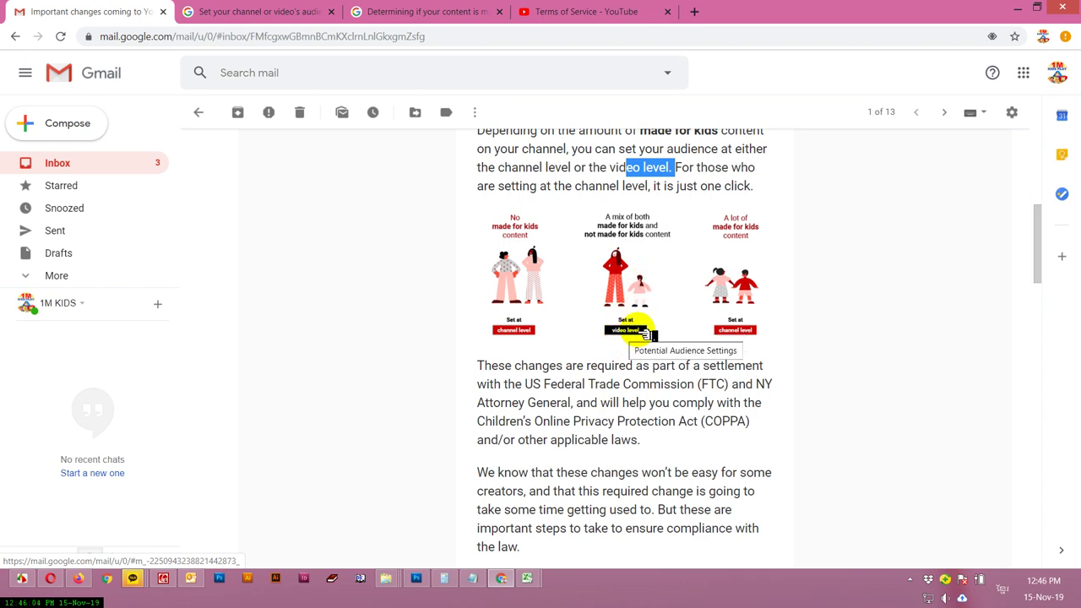
left_click(78, 578)
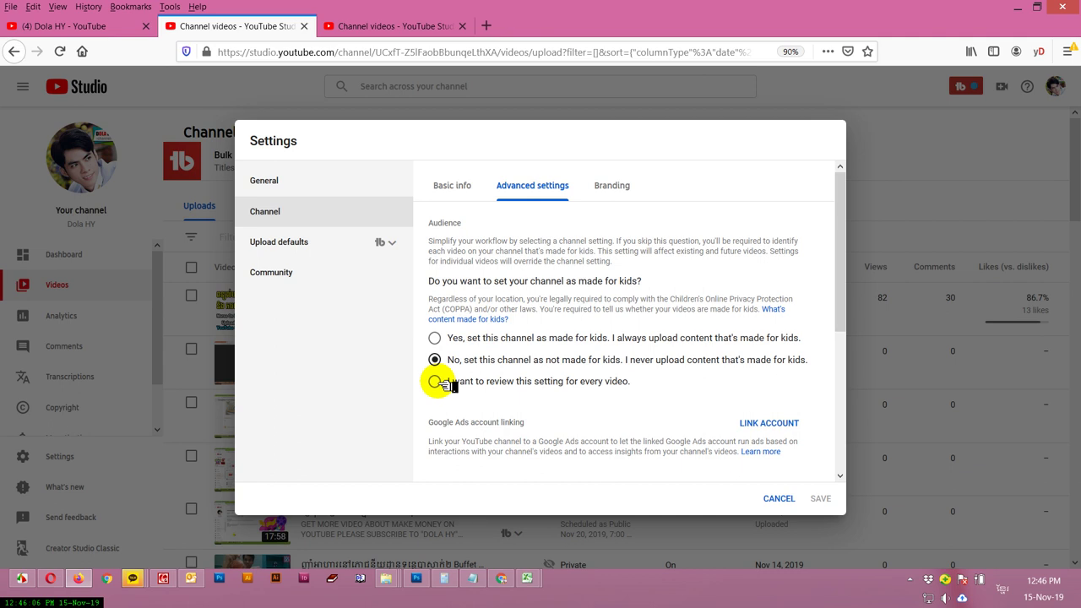
left_click(435, 382)
- In the other Studio page, filter the channel's uploaded videos to those whose title contains "kid"
left_click(369, 23)
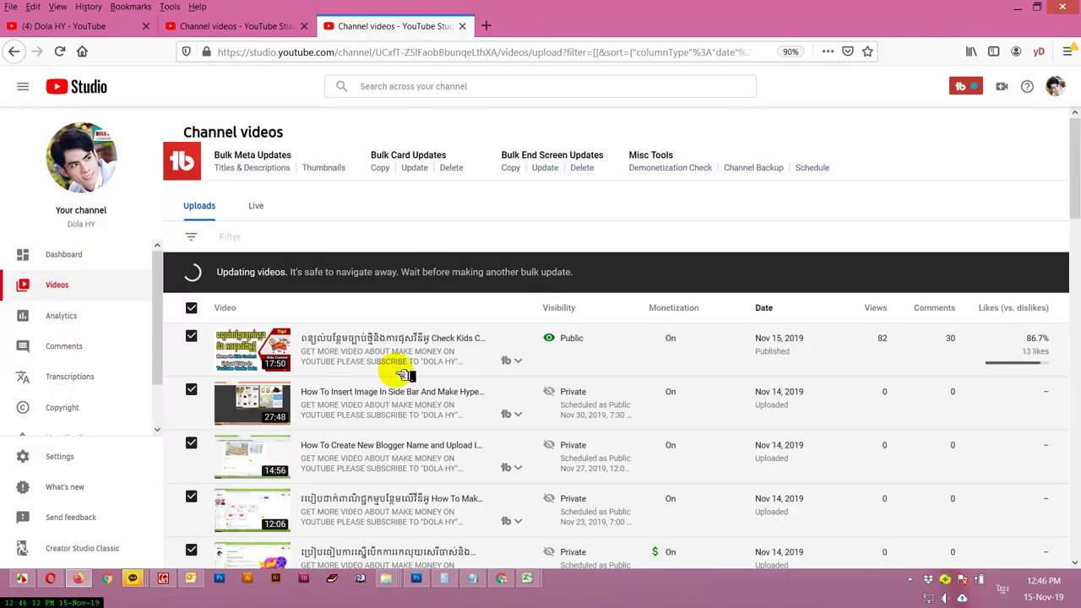
left_click(265, 241)
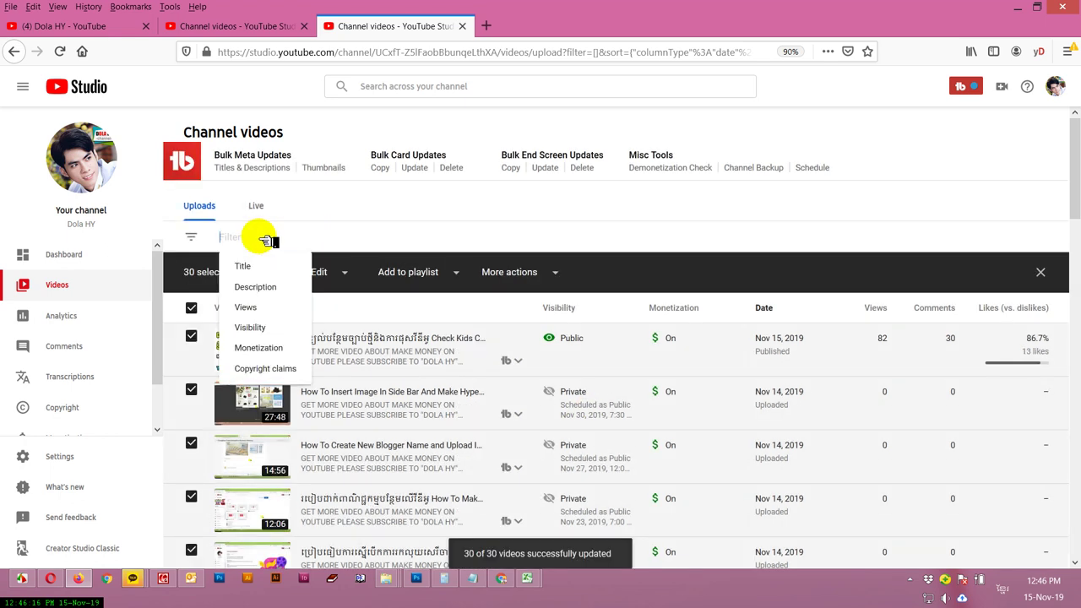
type("កិដ")
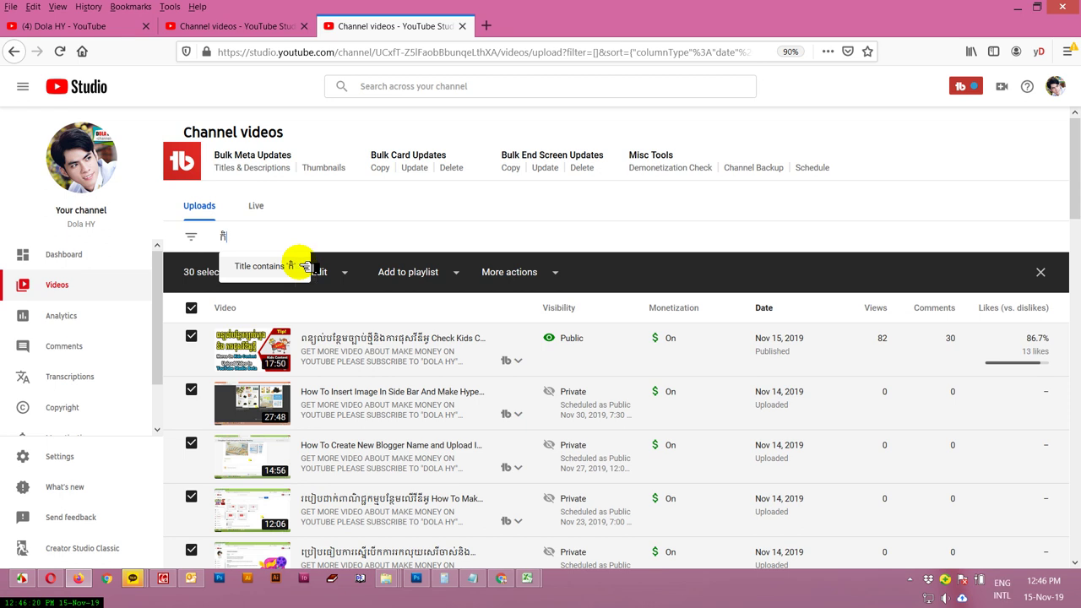
key("BackSpace")
key("BackSpace")
type("k")
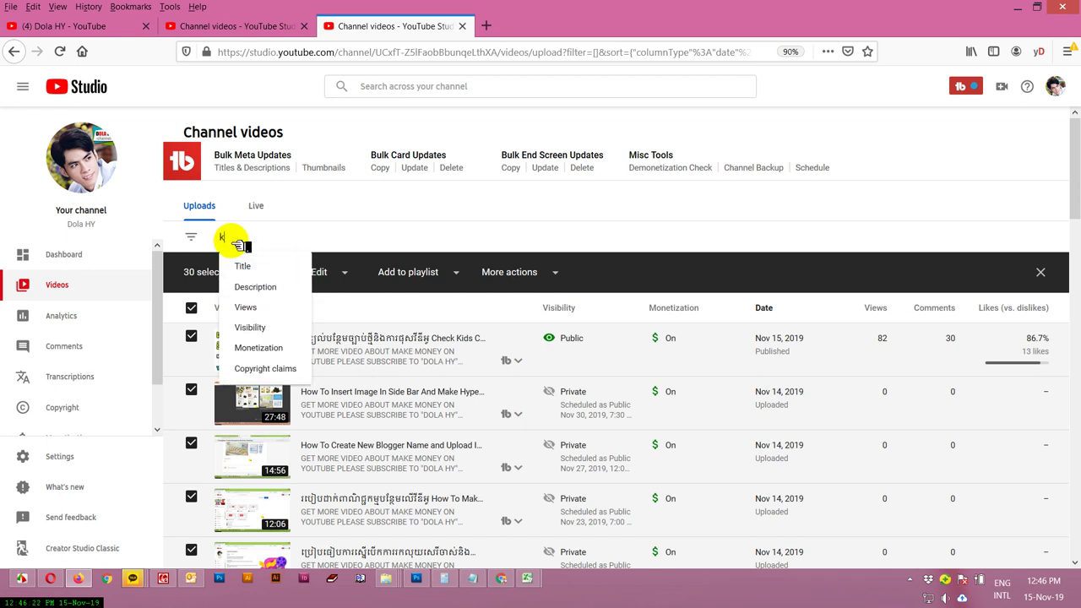
type("id")
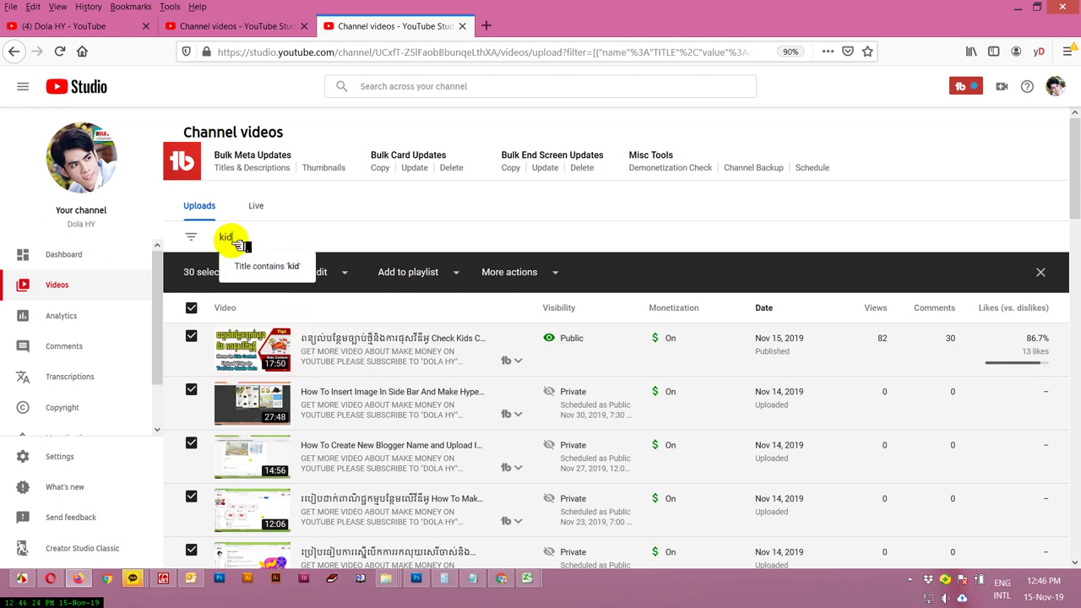
left_click(283, 266)
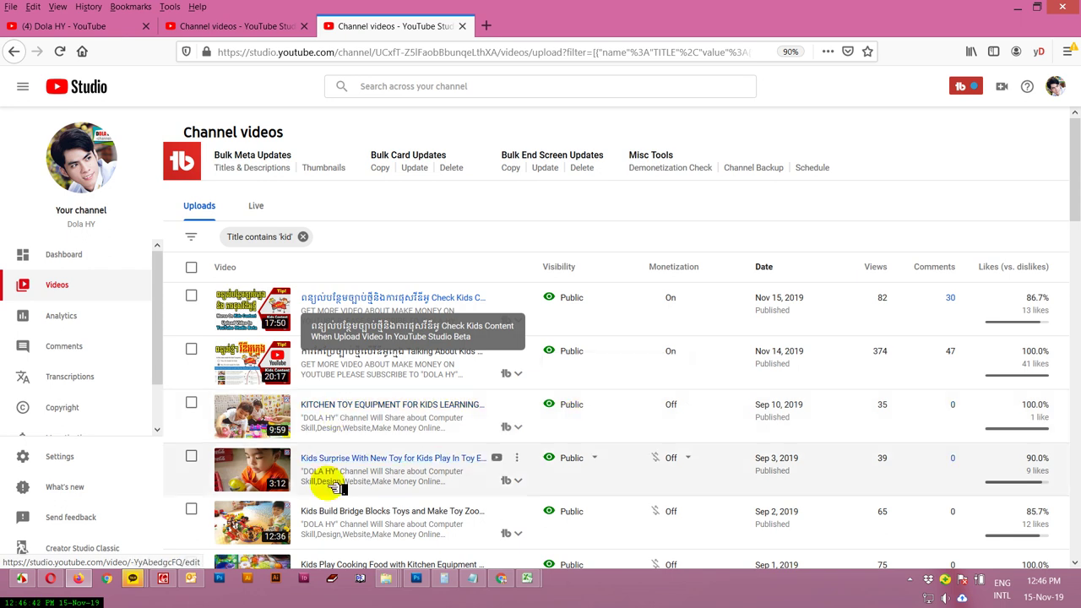
- Check the audience levels illustration in the Gmail message, then return to the channel's Audience settings in Firefox
left_click(503, 577)
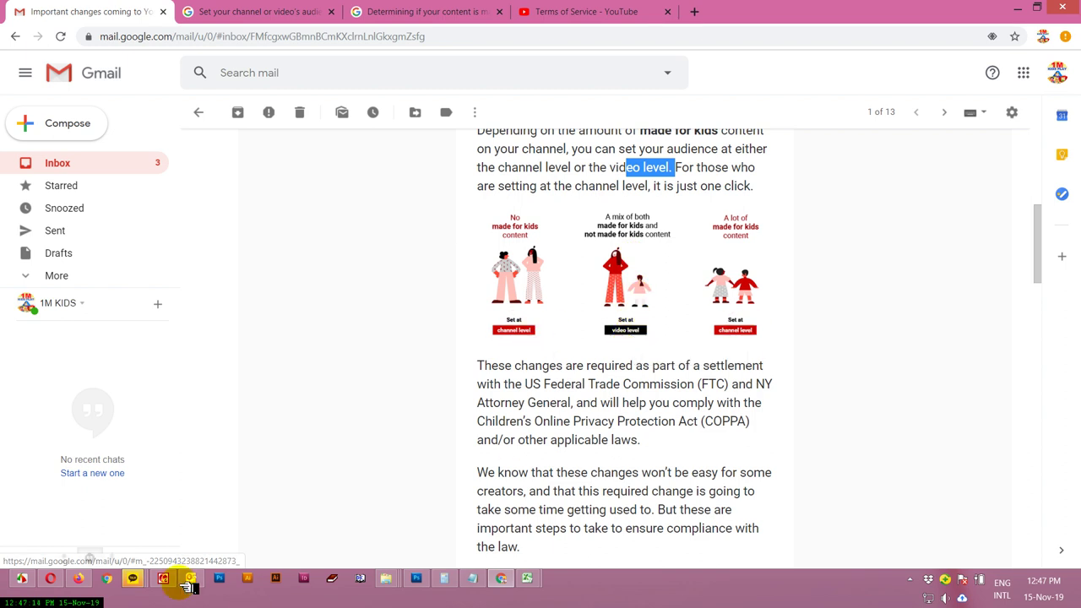
left_click(80, 578)
left_click(97, 26)
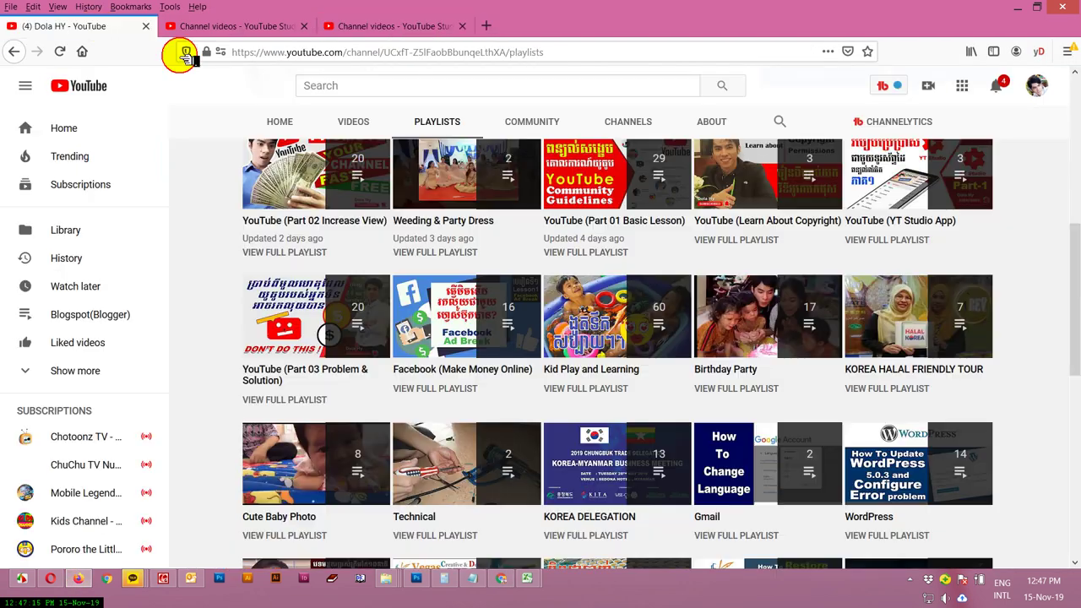
left_click(232, 24)
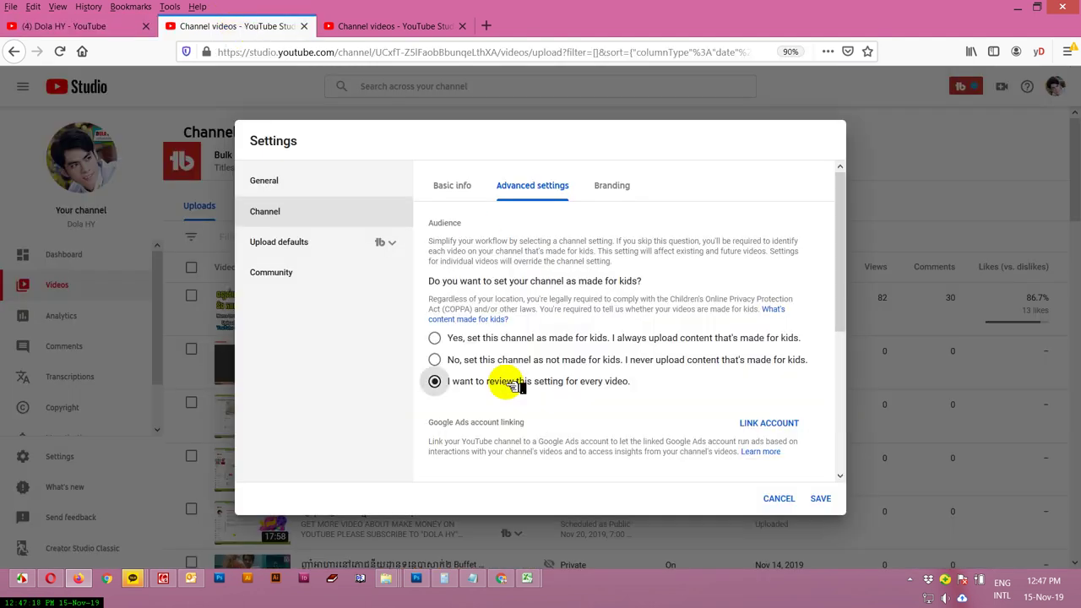
- Compare the per-video review option with the channel-wide one, leaving "No, set this channel as not made for kids" selected
left_click(441, 361)
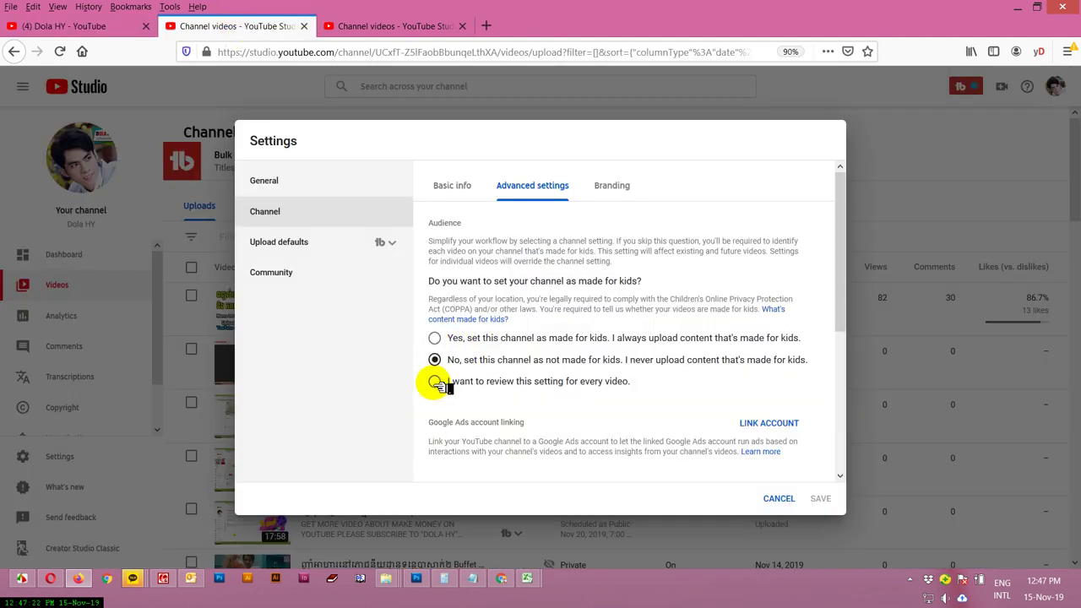
left_click(435, 381)
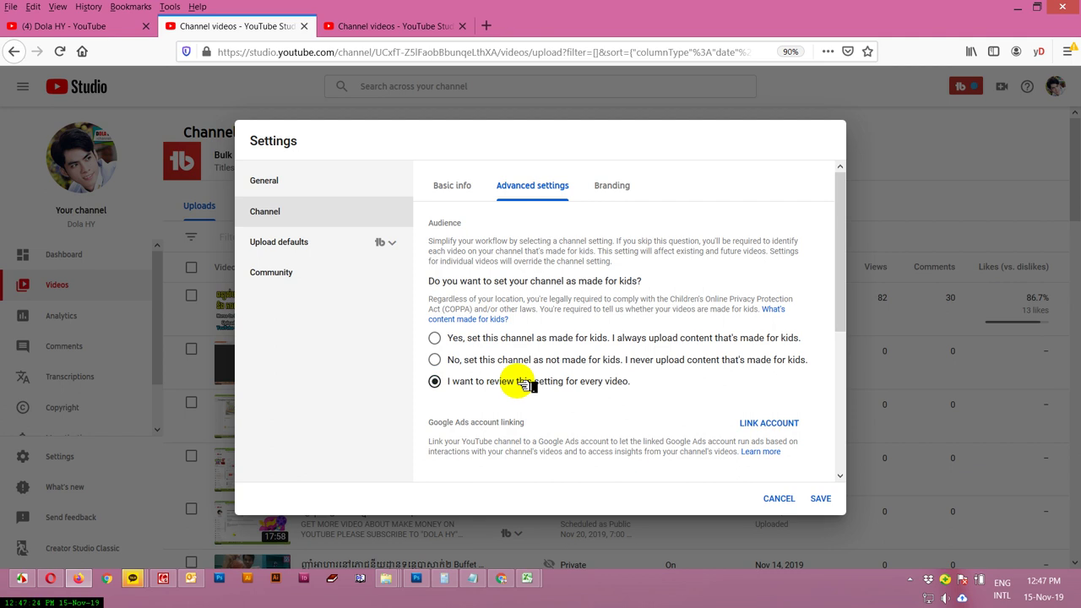
left_click(437, 359)
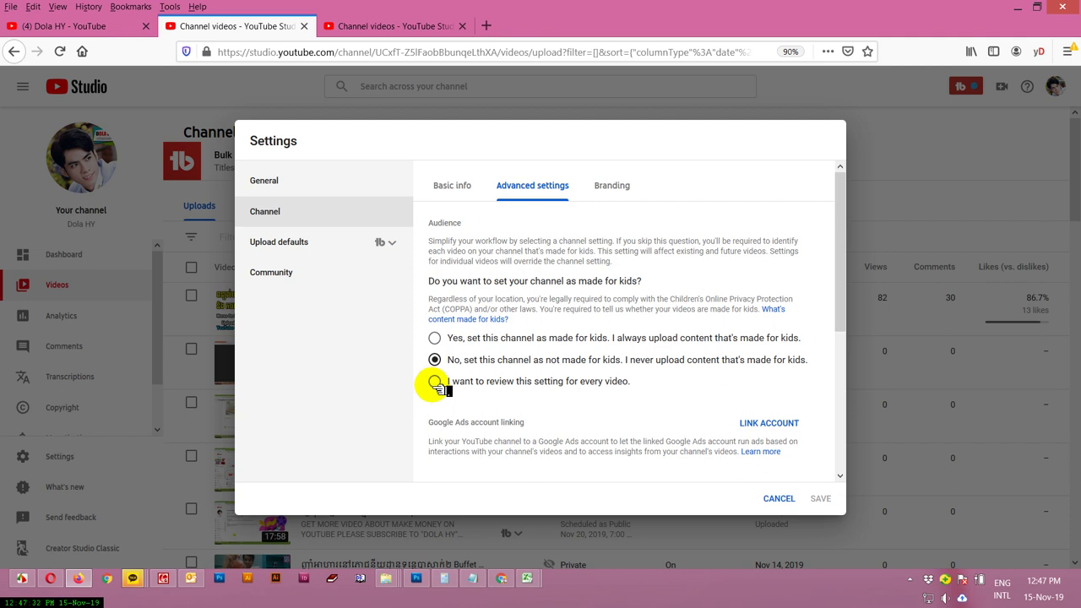
- Switch to the Gmail message, highlight the sentence about the FTC settlement, and dismiss the pop-up notification
left_click(501, 579)
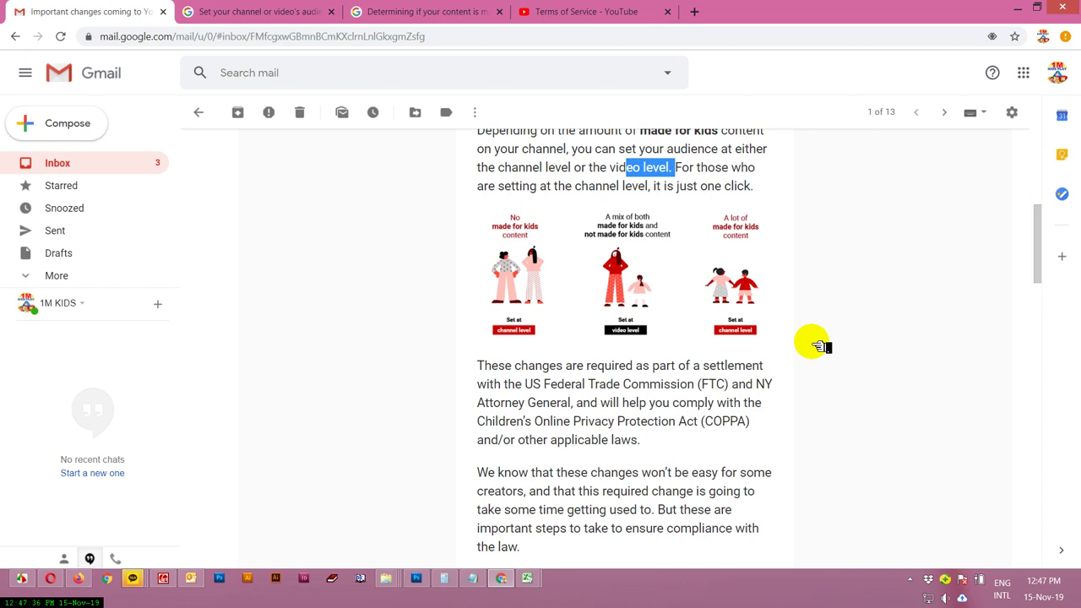
scroll(817, 346, "down", 1)
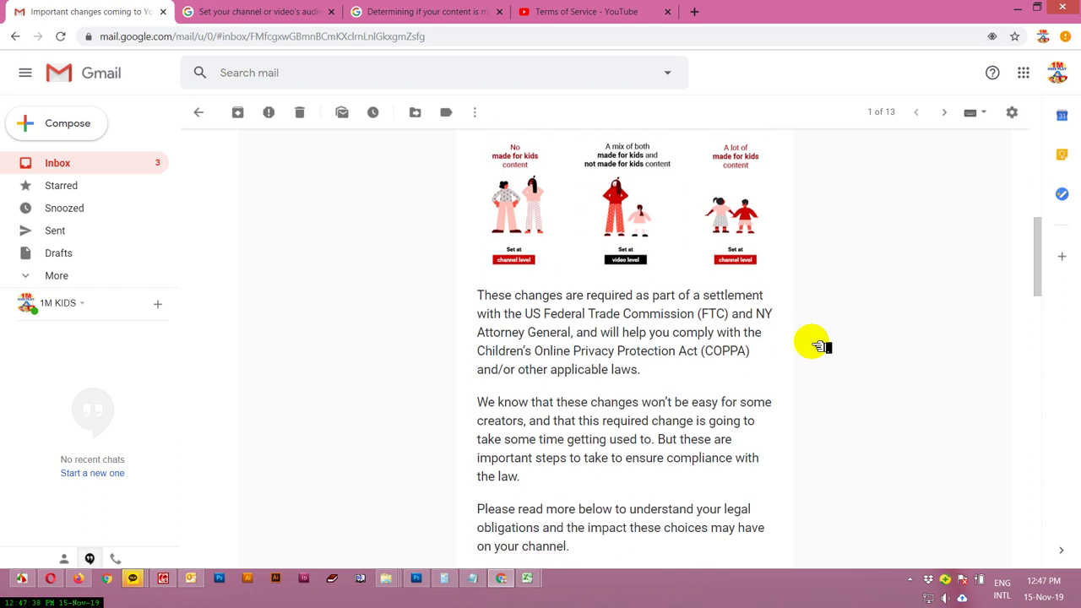
scroll(818, 346, "down", 1)
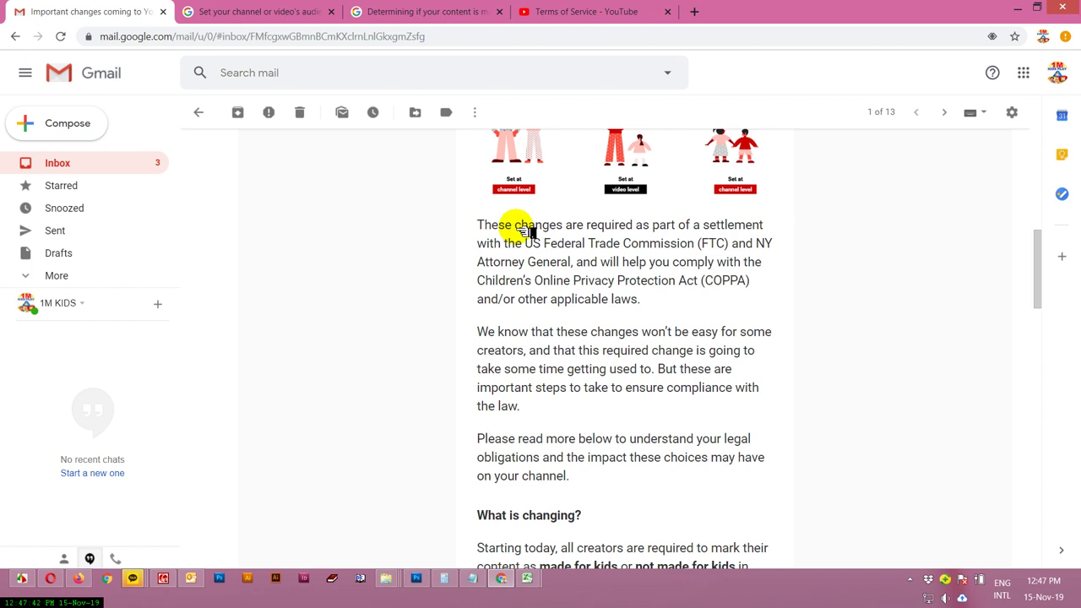
left_click_drag(505, 226, 559, 247)
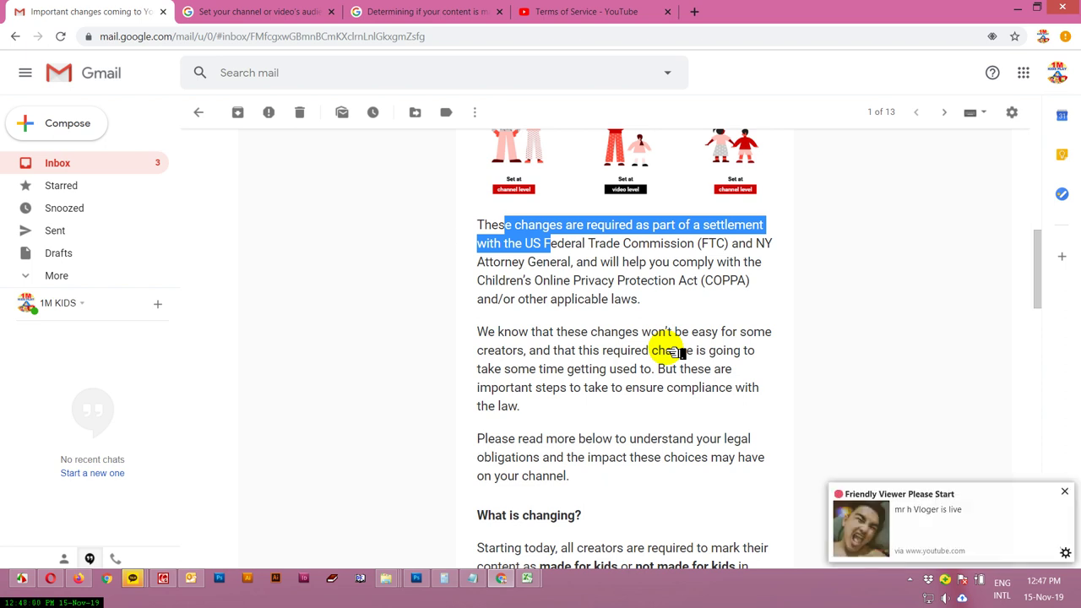
left_click(1066, 491)
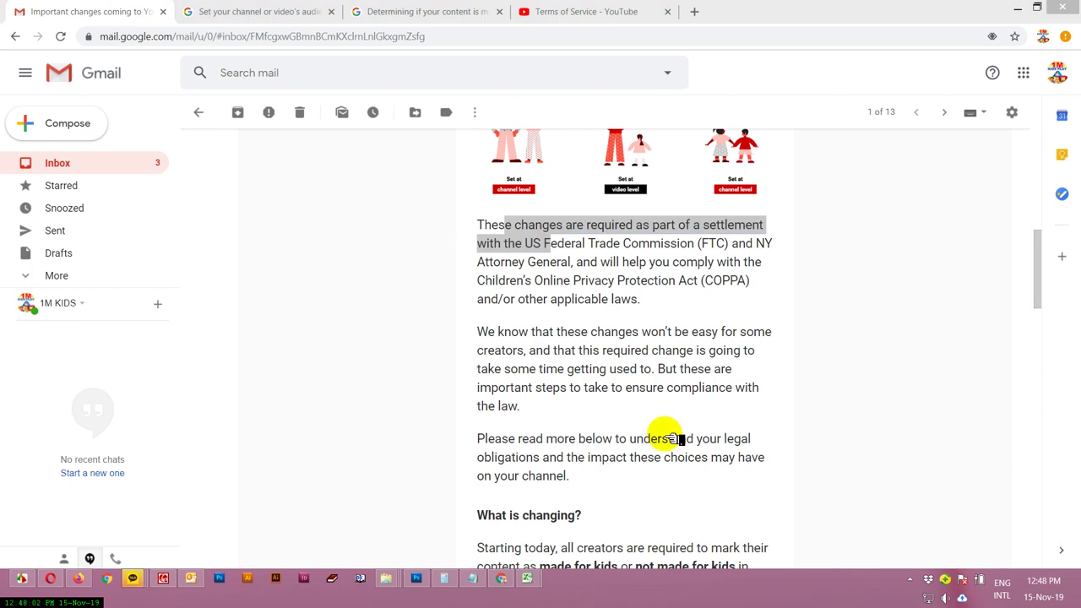
- Highlight "read more below to understand" in the email and read on to the "What is changing?" section
scroll(655, 431, "down", 1)
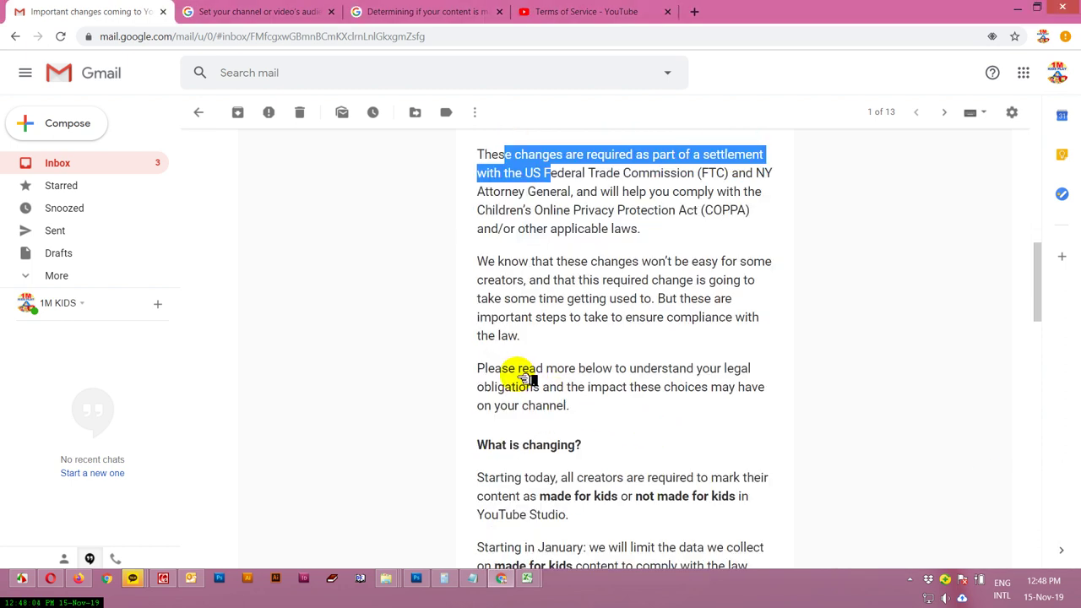
left_click_drag(517, 370, 683, 376)
scroll(768, 394, "down", 2)
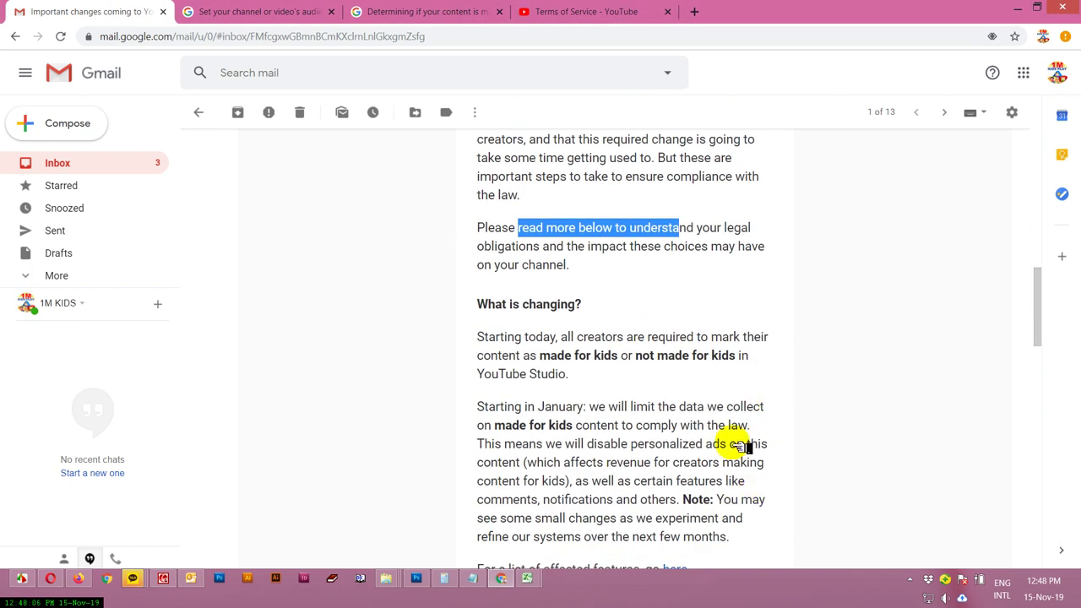
scroll(735, 445, "up", 6)
scroll(668, 380, "down", 3)
scroll(672, 382, "down", 5)
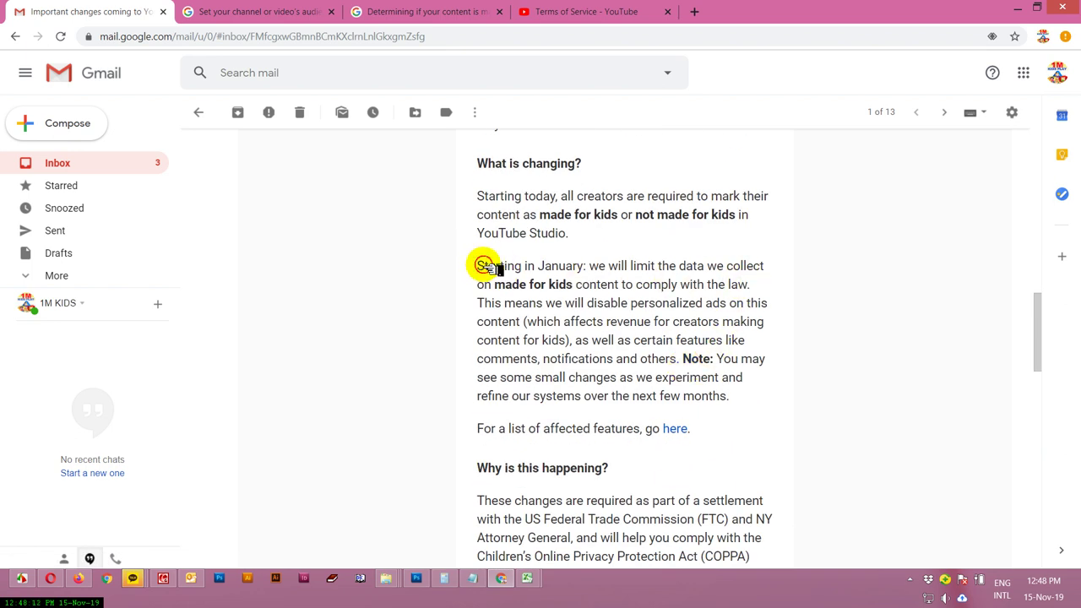
- Highlight the email's requirement to mark content as made for kids or not, and compare it with the Studio audience options
left_click_drag(483, 269, 566, 267)
left_click(568, 268)
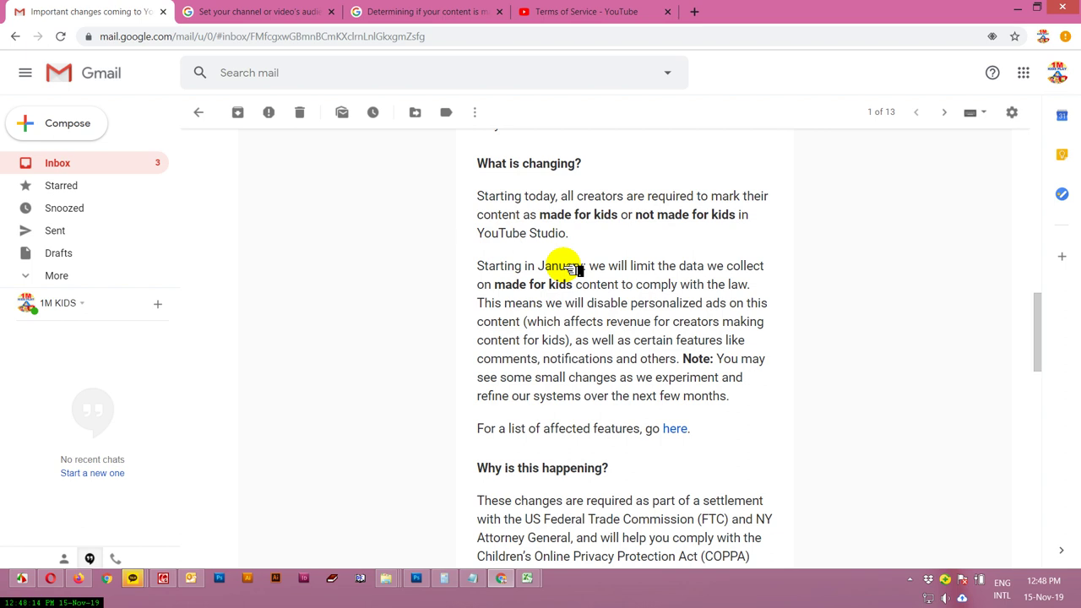
left_click_drag(485, 196, 608, 237)
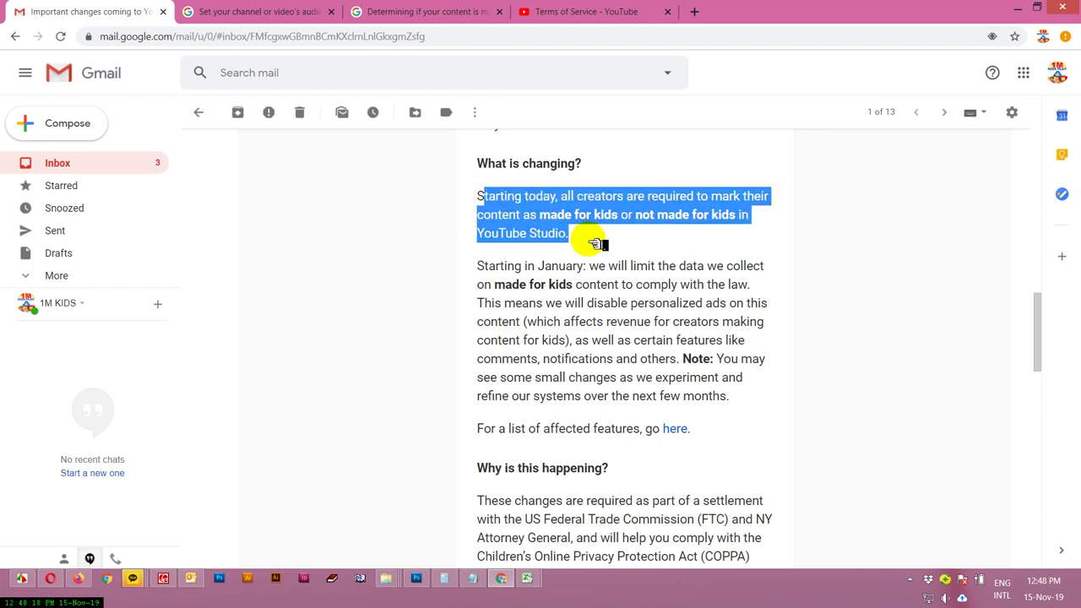
left_click(81, 579)
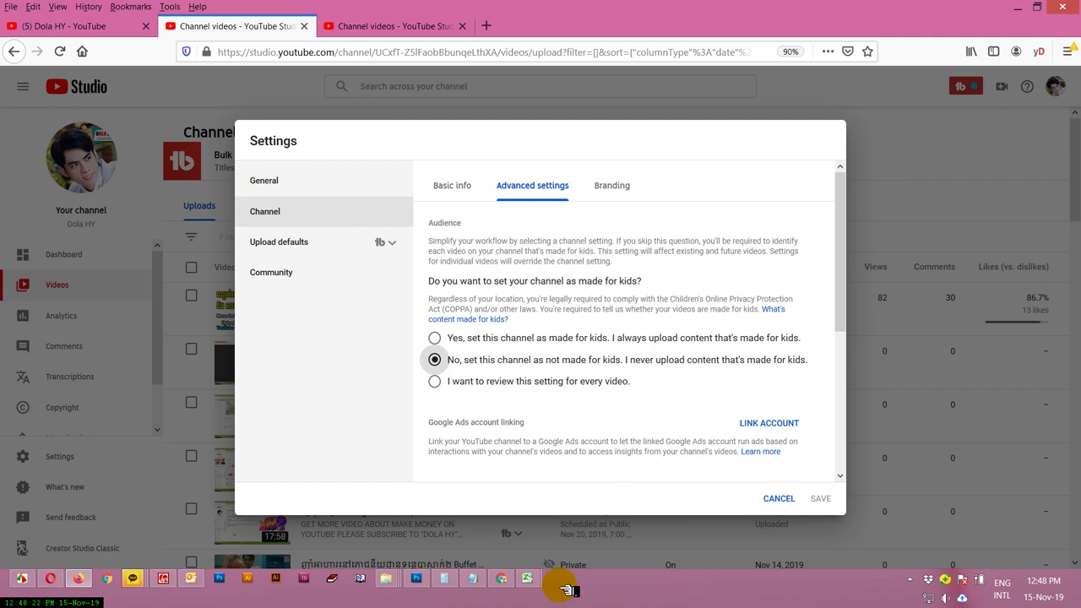
left_click(499, 579)
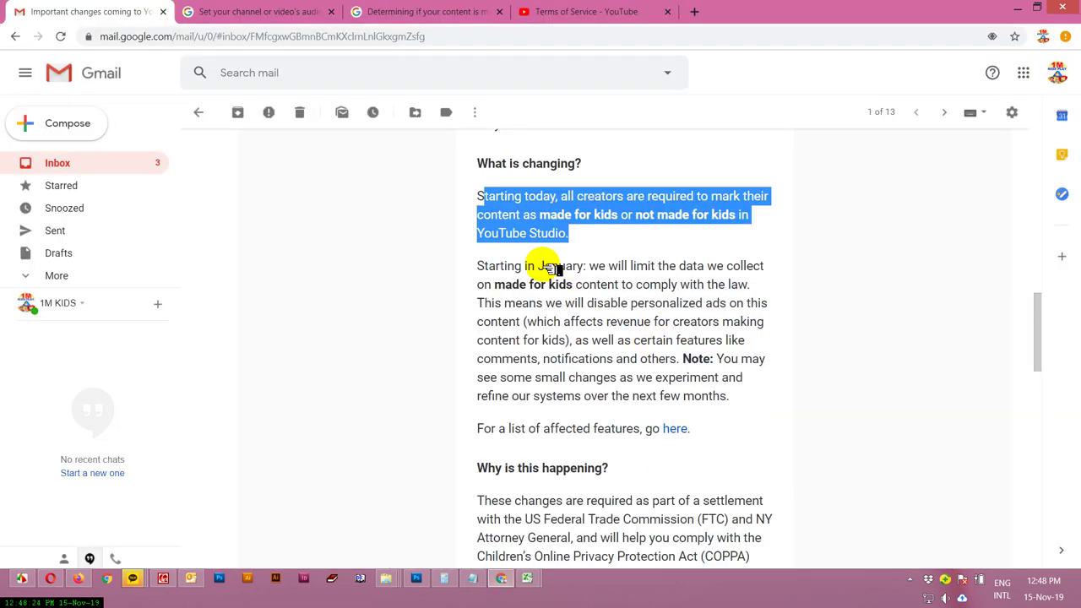
- Highlight the passages on limiting data collected on made for kids content from January to comply with the law
left_click_drag(507, 266, 581, 272)
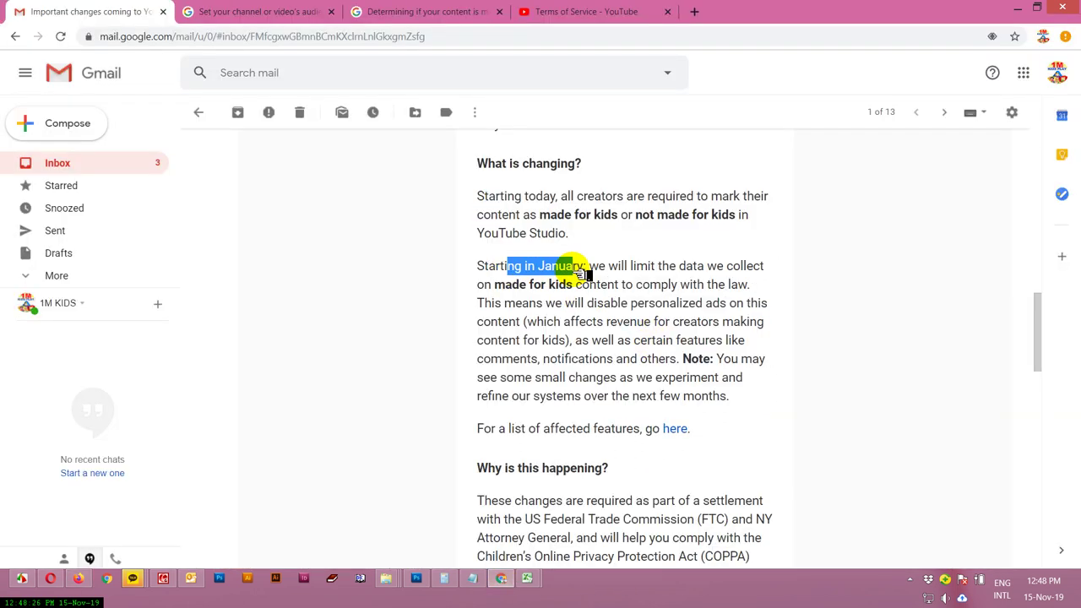
left_click_drag(578, 286, 522, 289)
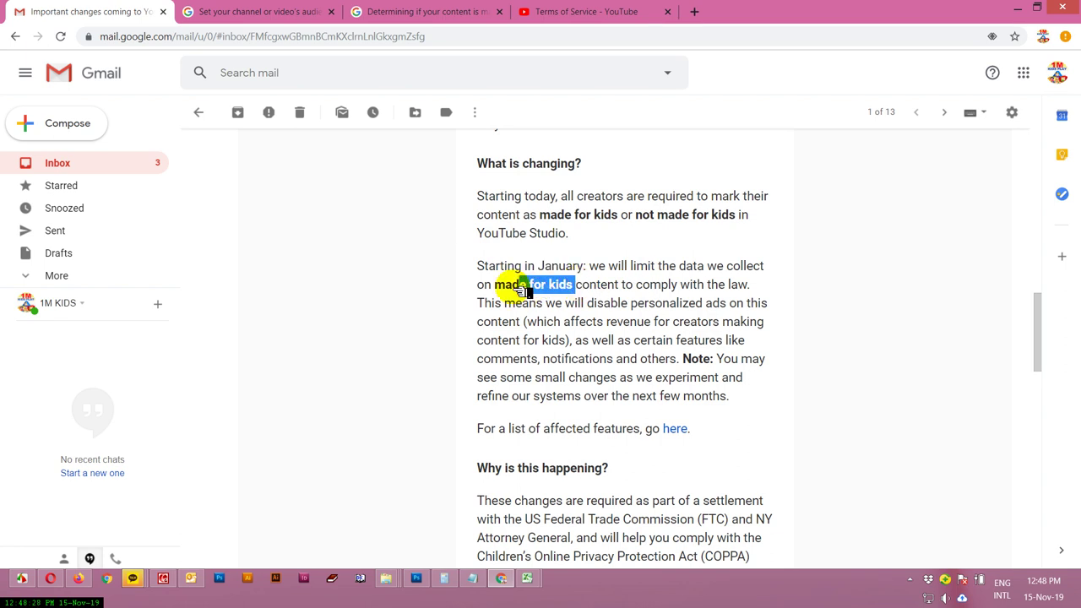
left_click_drag(726, 269, 634, 296)
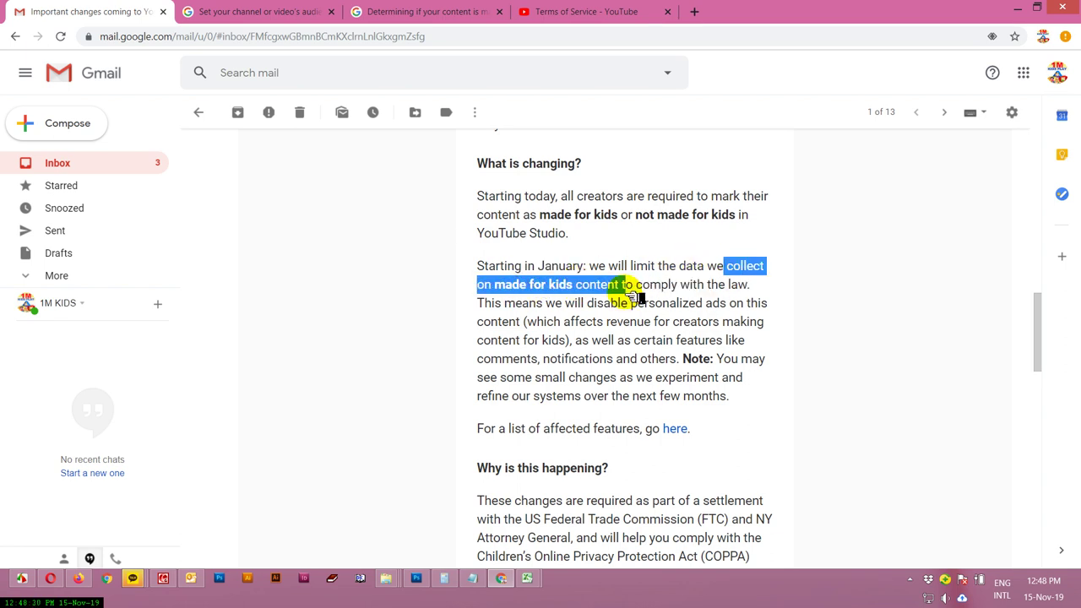
left_click(690, 284)
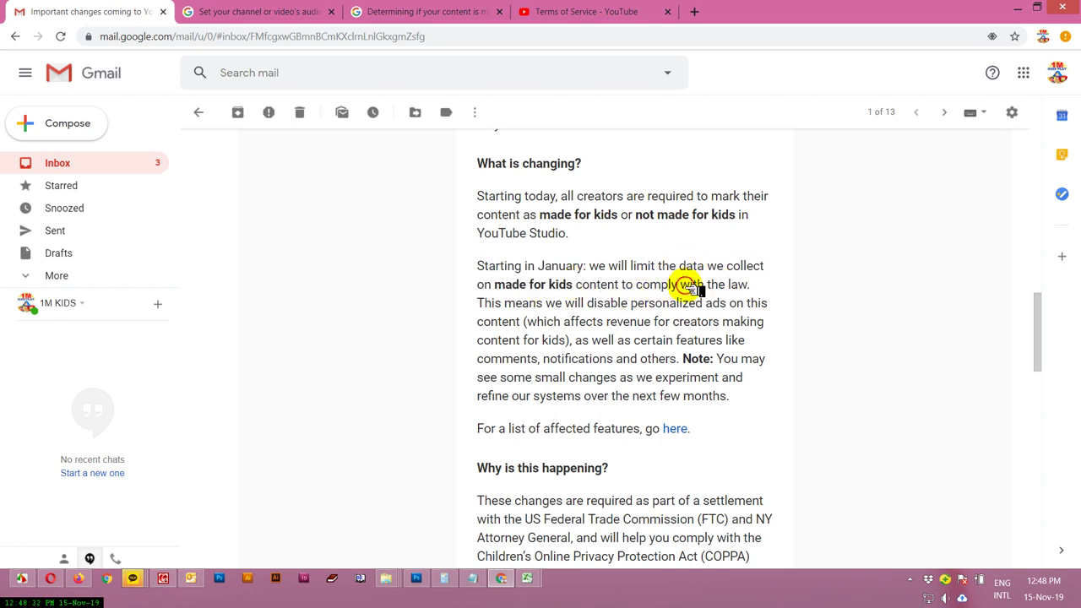
left_click_drag(749, 287, 719, 285)
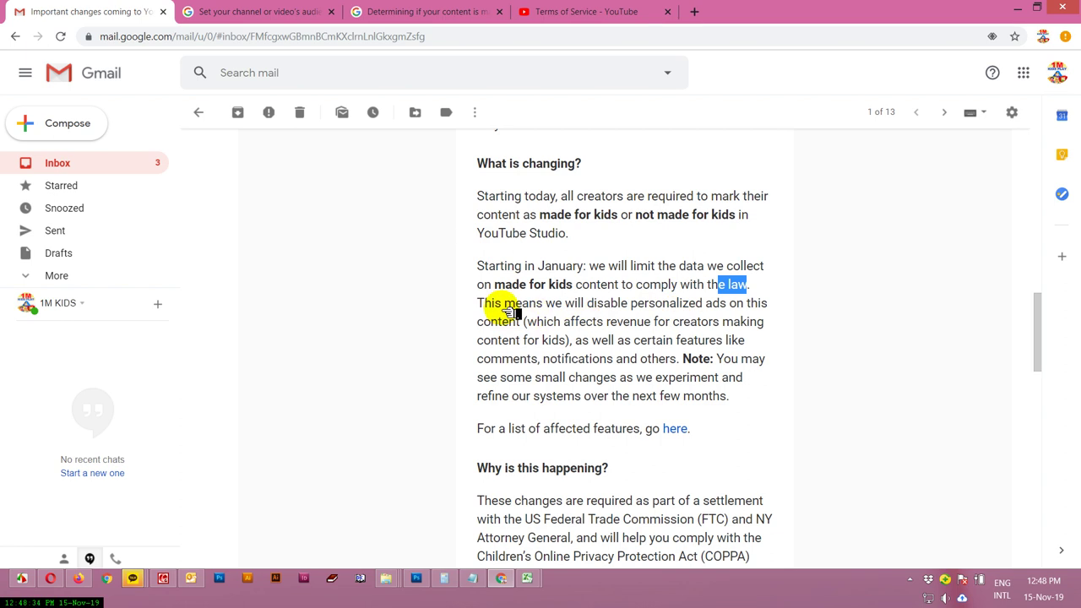
- Highlight the sentence about disabling ads on this content, ending on the words "personalized ads"
left_click_drag(504, 304, 686, 306)
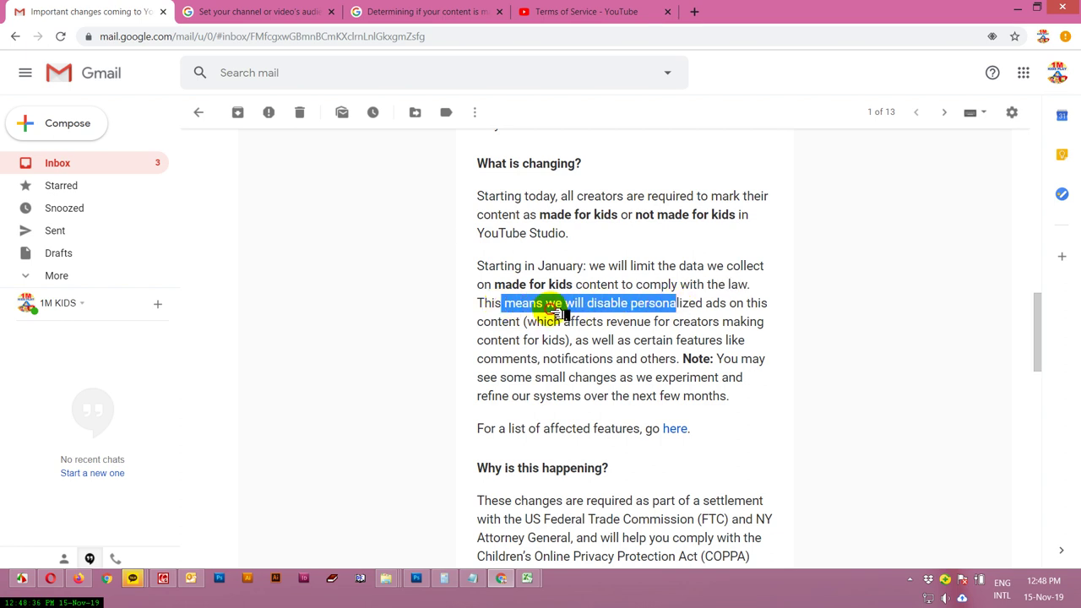
left_click(485, 306)
left_click_drag(479, 305, 751, 306)
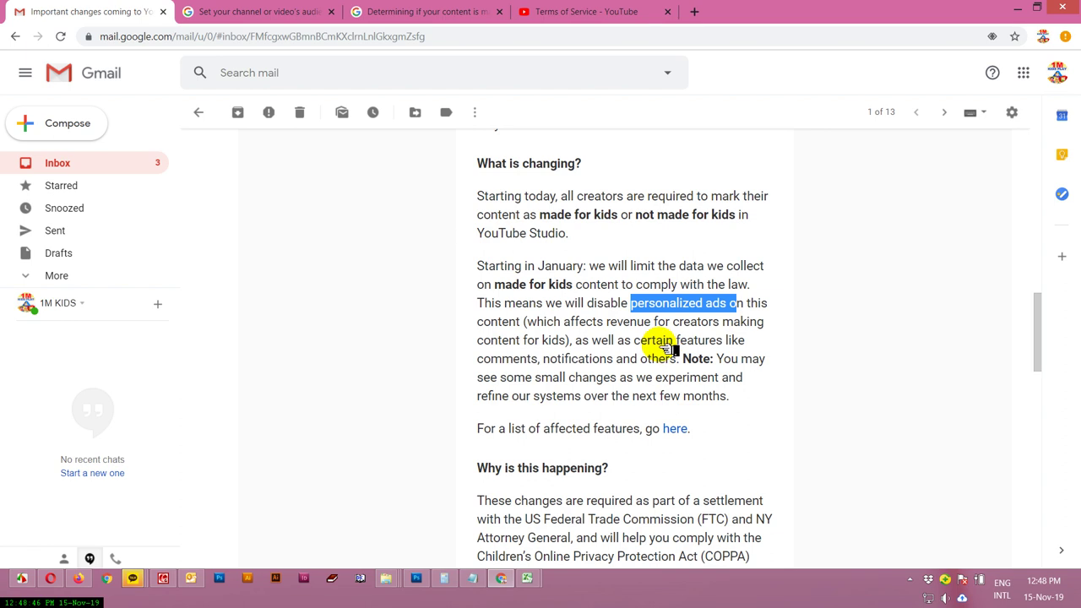
left_click(639, 306)
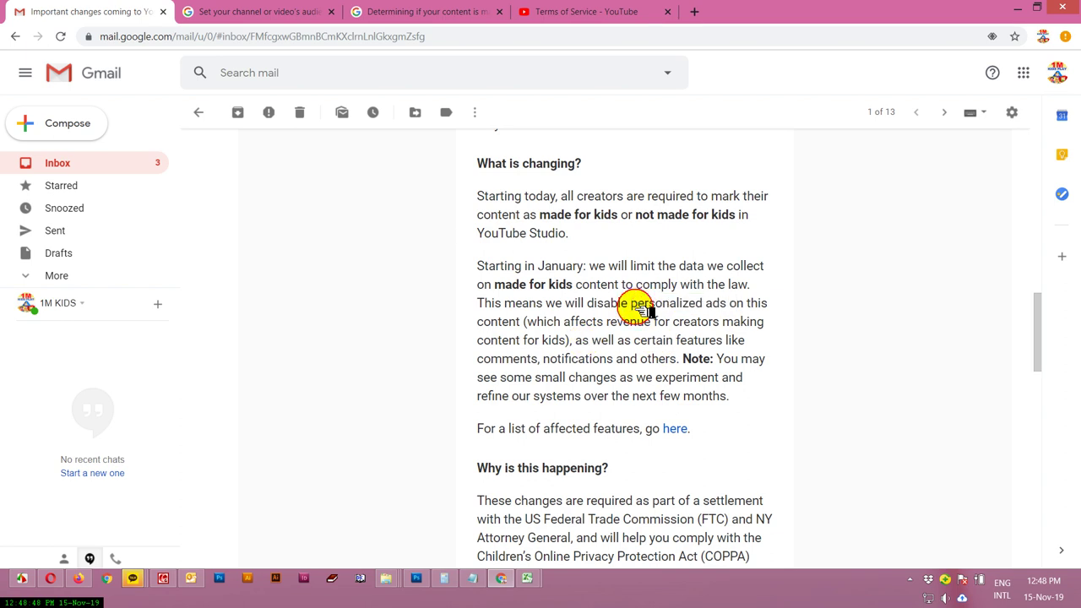
left_click_drag(632, 304, 730, 306)
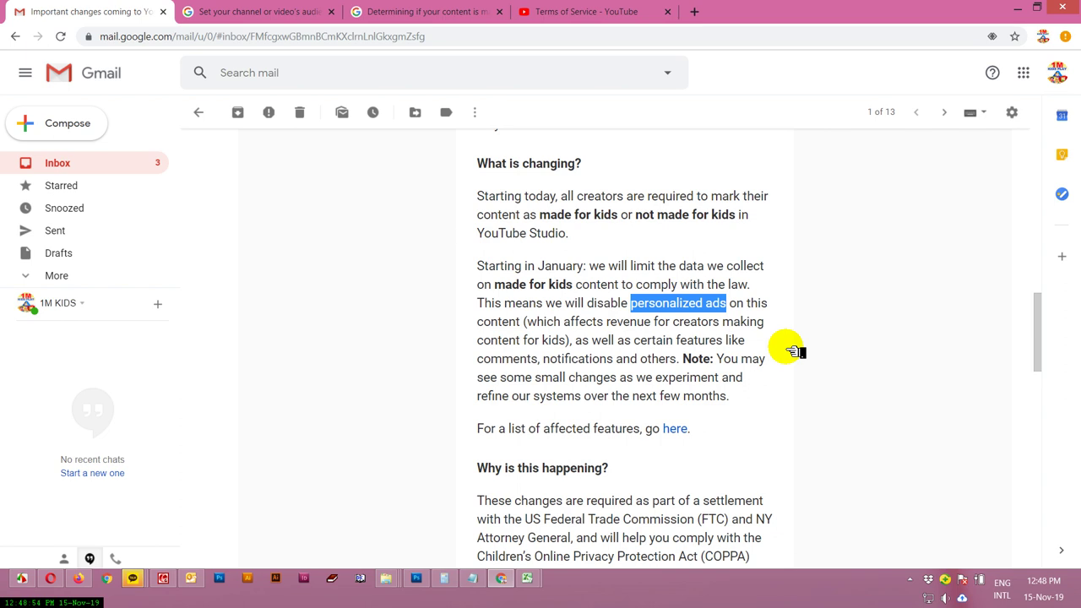
- Highlight the email's note about small changes while YouTube refines its systems over the next few months
scroll(792, 351, "down", 1)
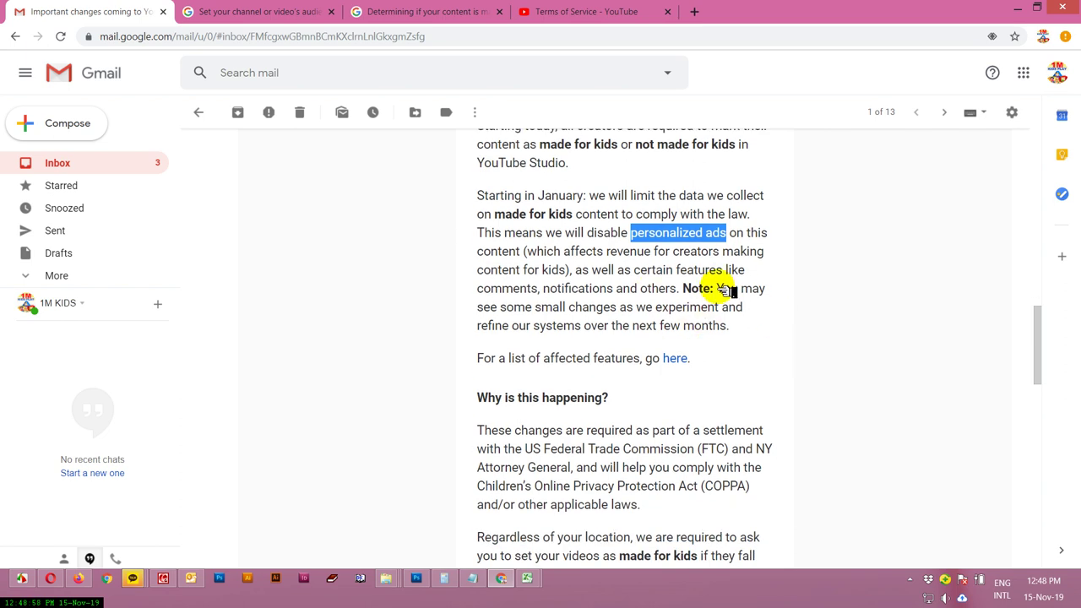
mouse_move(717, 288)
left_mouse_down()
mouse_move(756, 307)
mouse_move(544, 326)
mouse_move(724, 310)
mouse_move(688, 290)
mouse_move(698, 292)
left_mouse_up()
left_click(722, 313)
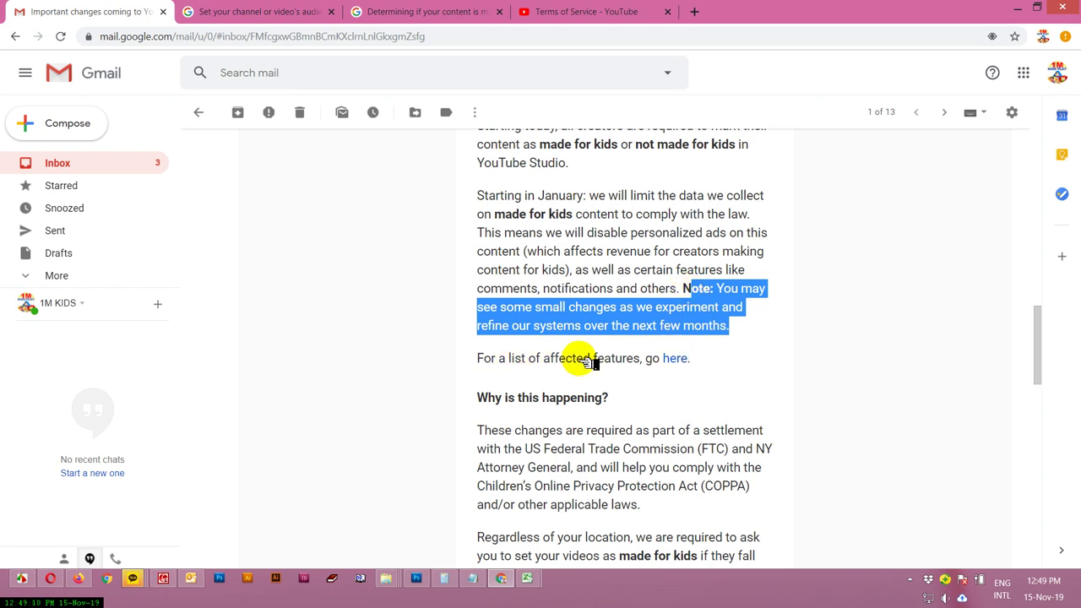
- Highlight the email's words "Regardless of your location, we are required" in the section on why this is happening
scroll(737, 379, "down", 2)
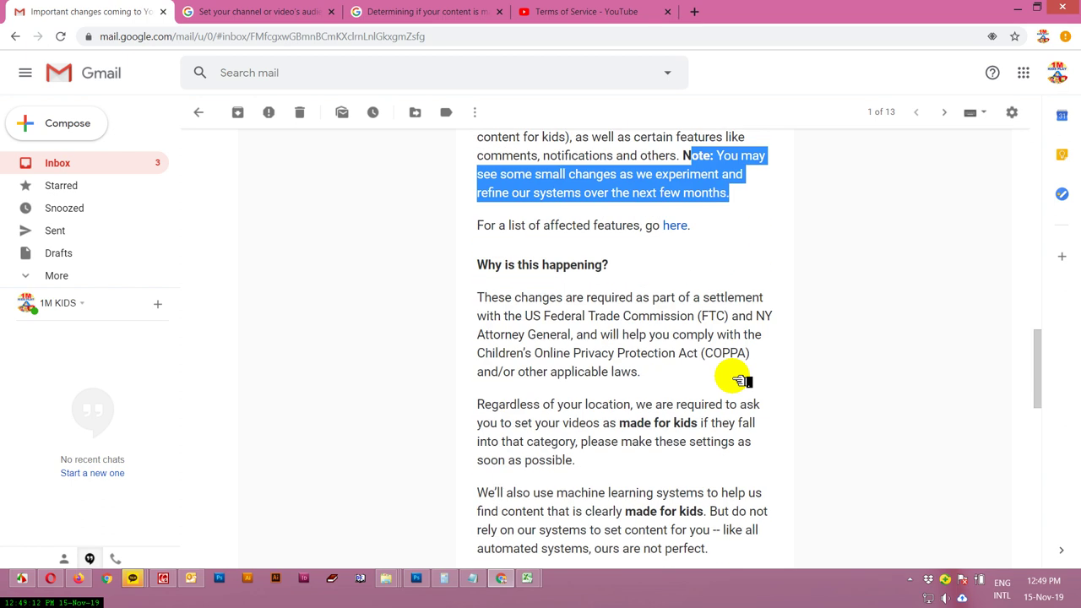
scroll(739, 381, "down", 1)
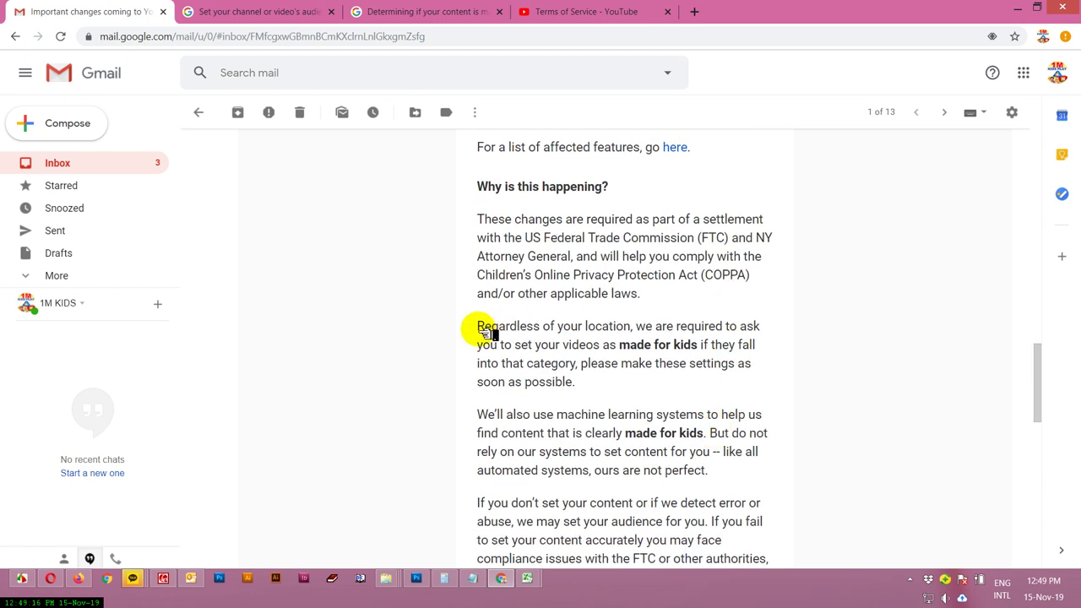
left_click_drag(476, 328, 725, 331)
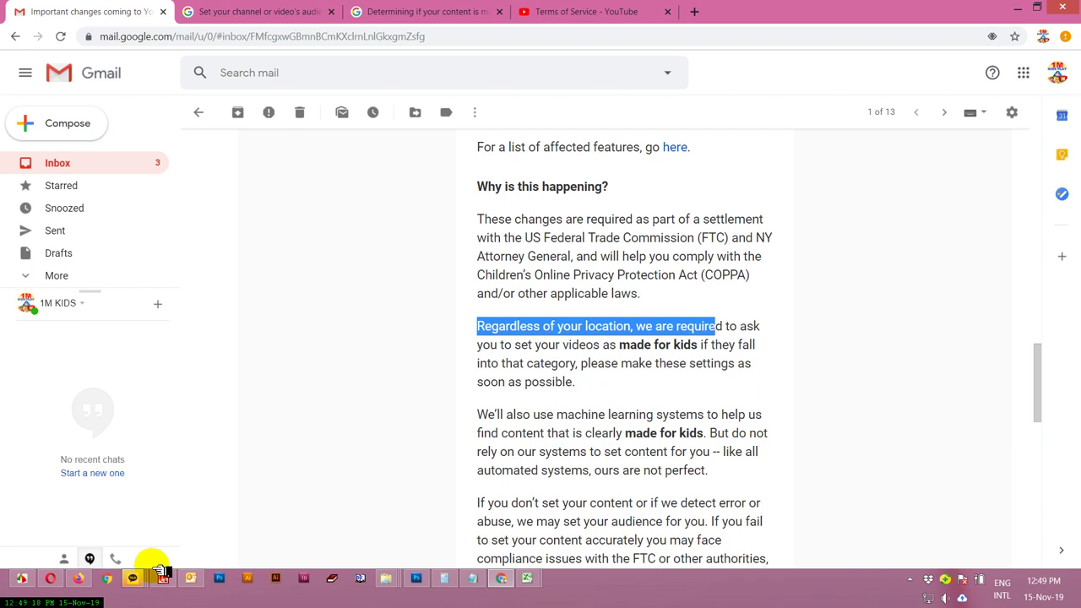
- Switch to YouTube Studio and show the country in the channel's basic info settings
left_click(93, 581)
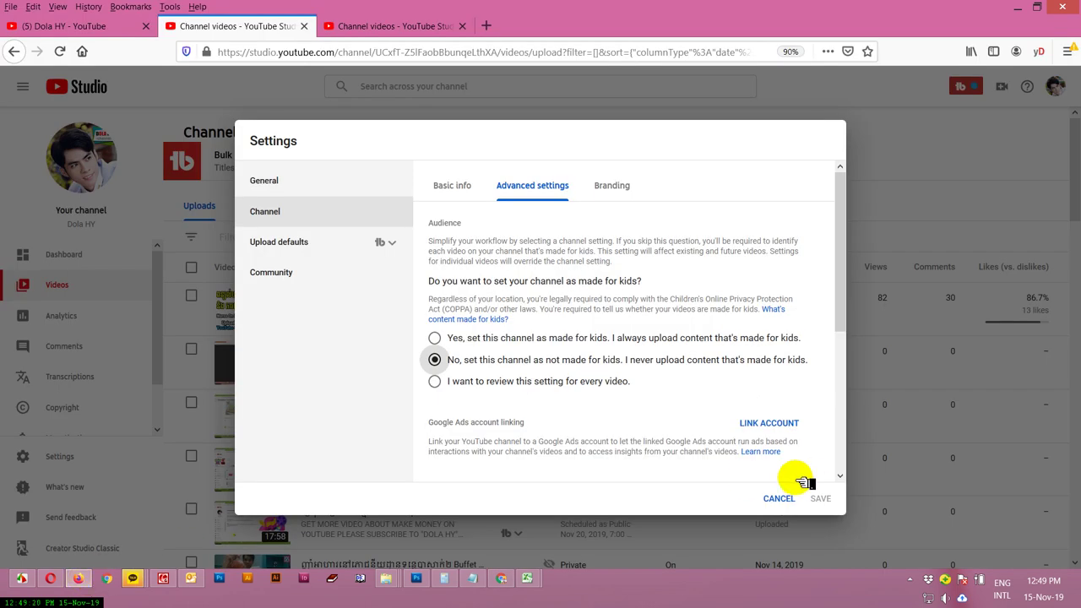
left_click(288, 181)
left_click(295, 214)
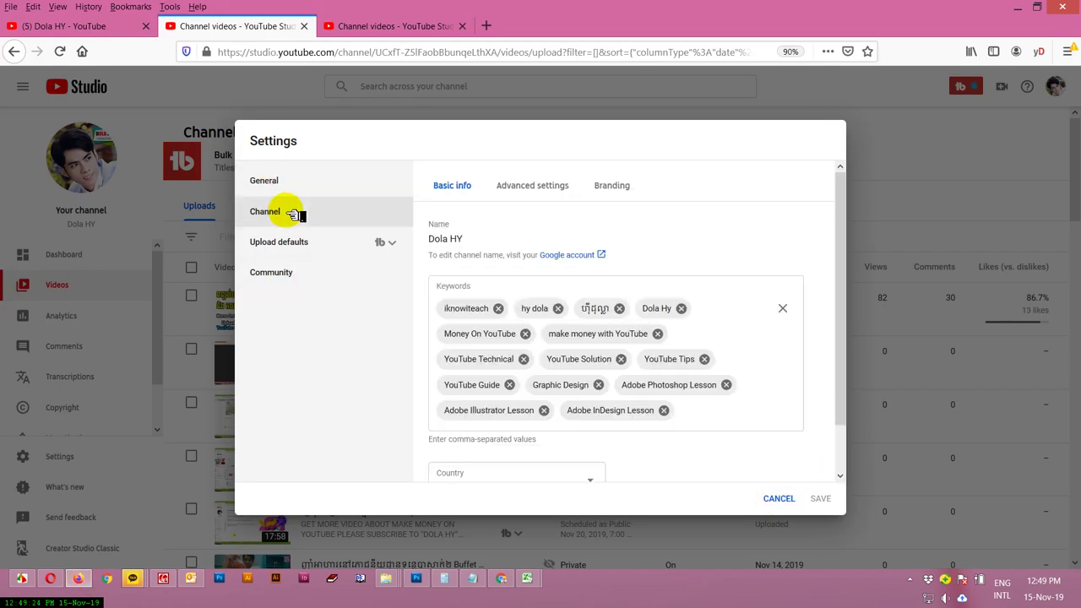
scroll(591, 355, "down", 2)
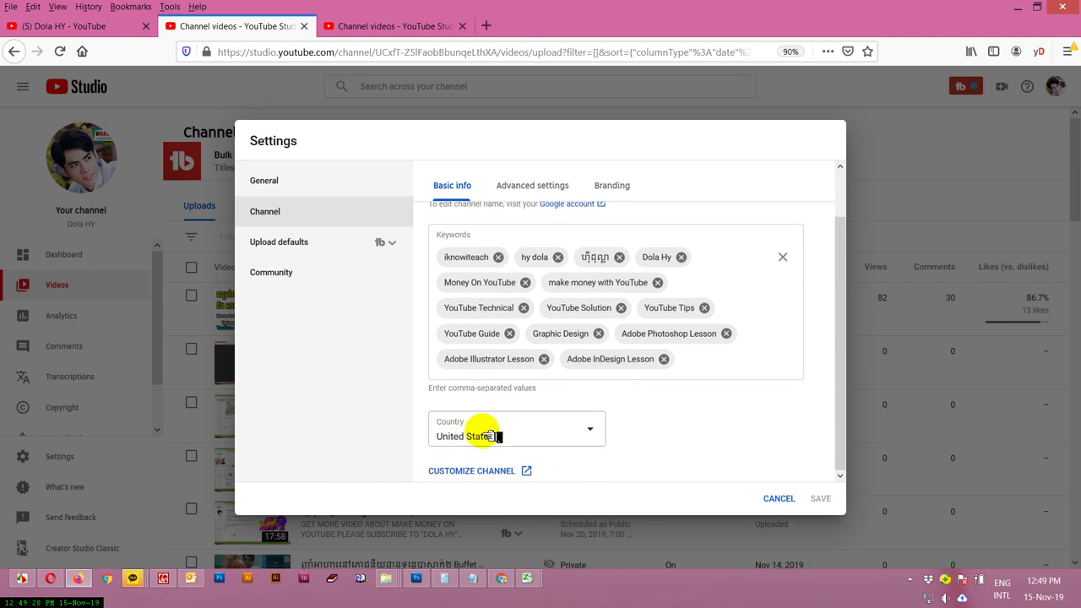
- Return to the YouTube email in Gmail and highlight the request to make these settings as soon as possible
left_click(499, 578)
scroll(848, 332, "down", 1)
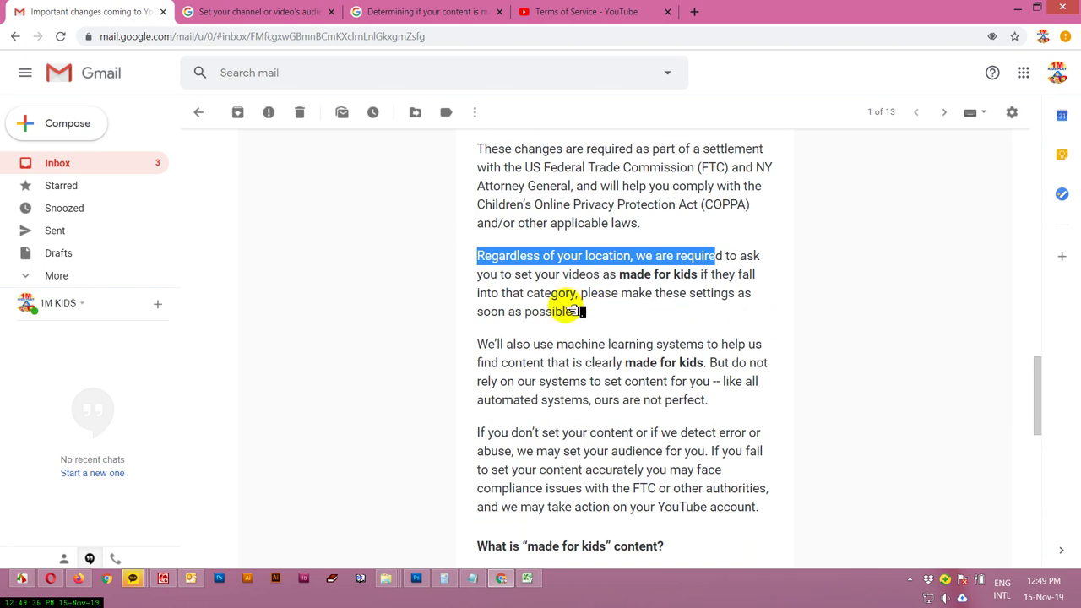
left_click_drag(591, 295, 711, 293)
- Switch to YouTube Studio and review the made for kids options in the channel's advanced settings
left_click(78, 578)
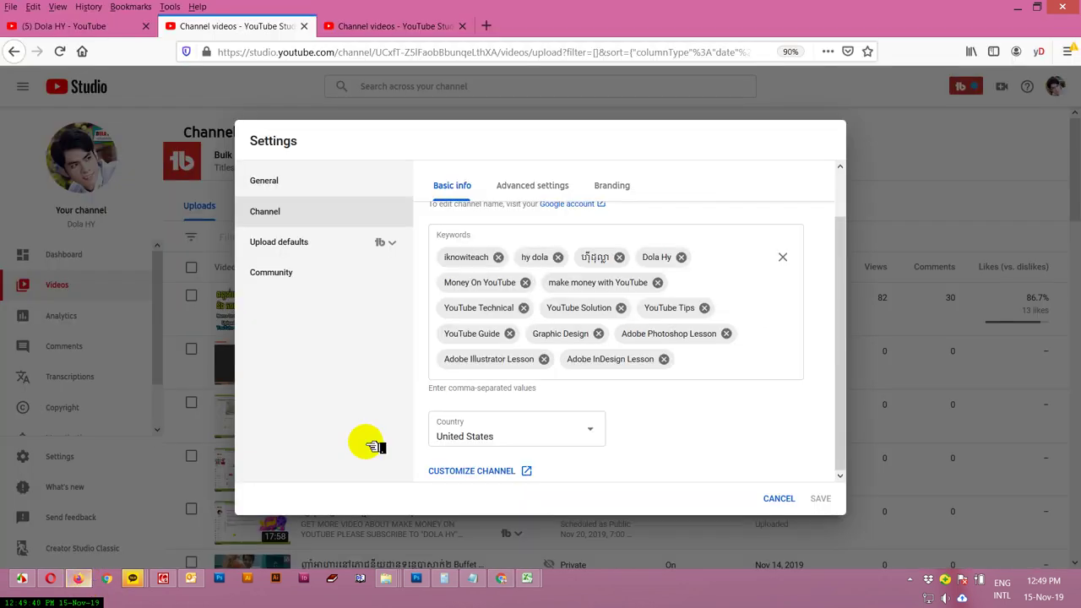
left_click(514, 192)
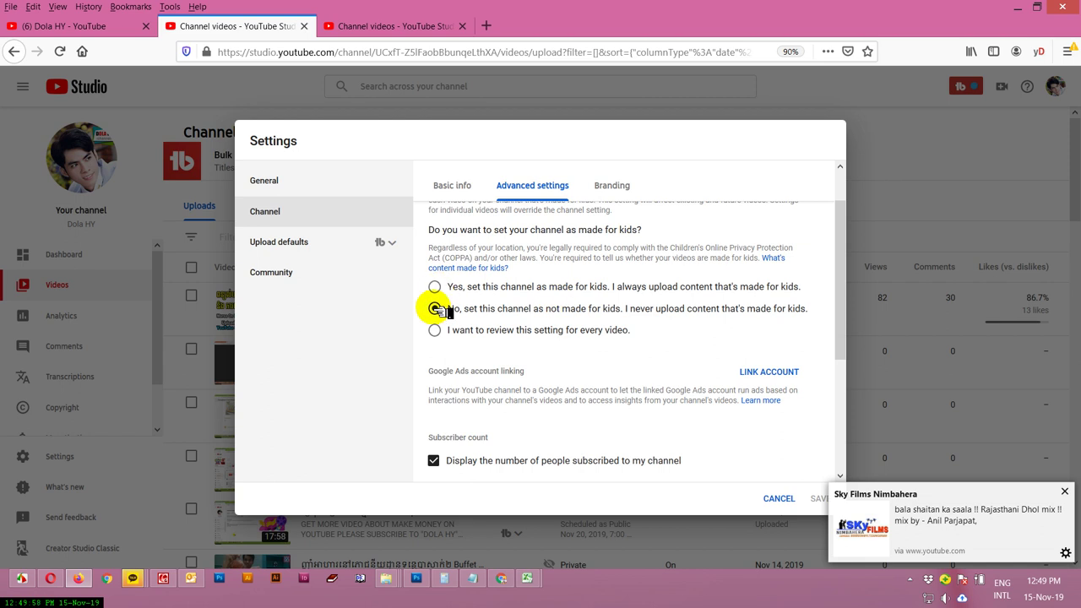
- Return to the email in Gmail and highlight "machine learning systems" and the remark that automated systems are not perfect
left_click(507, 577)
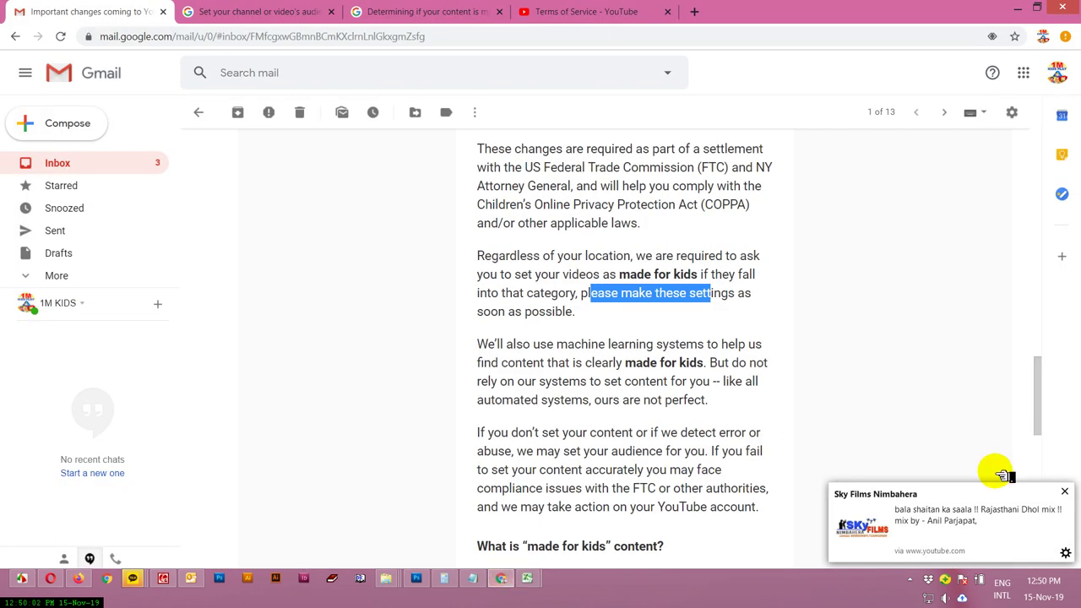
left_click(1065, 492)
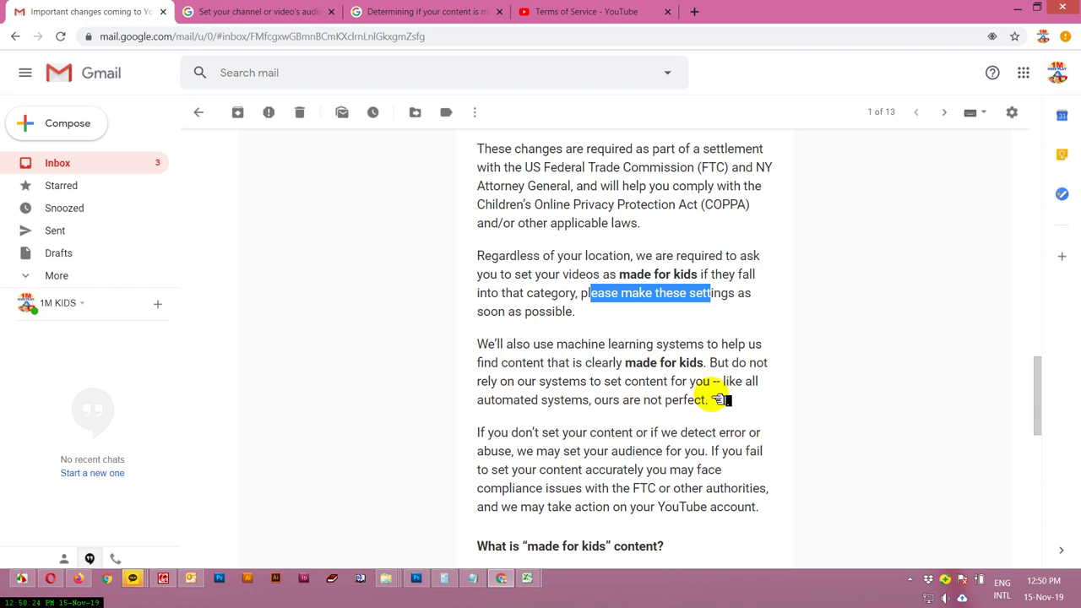
left_click_drag(488, 344, 567, 346)
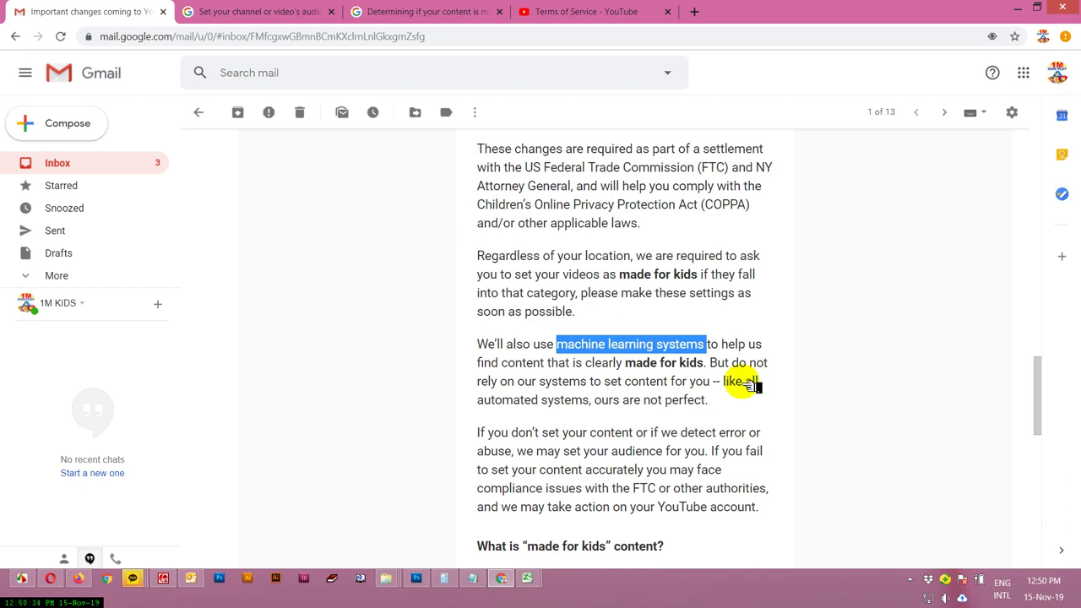
scroll(735, 371, "down", 1)
left_click_drag(715, 331, 606, 334)
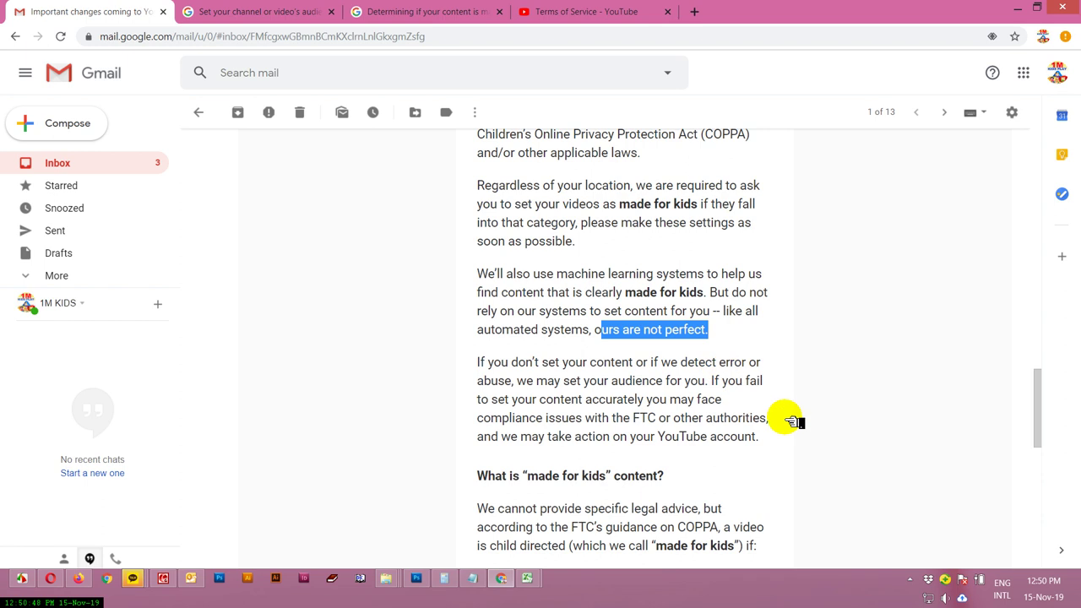
left_click(683, 334)
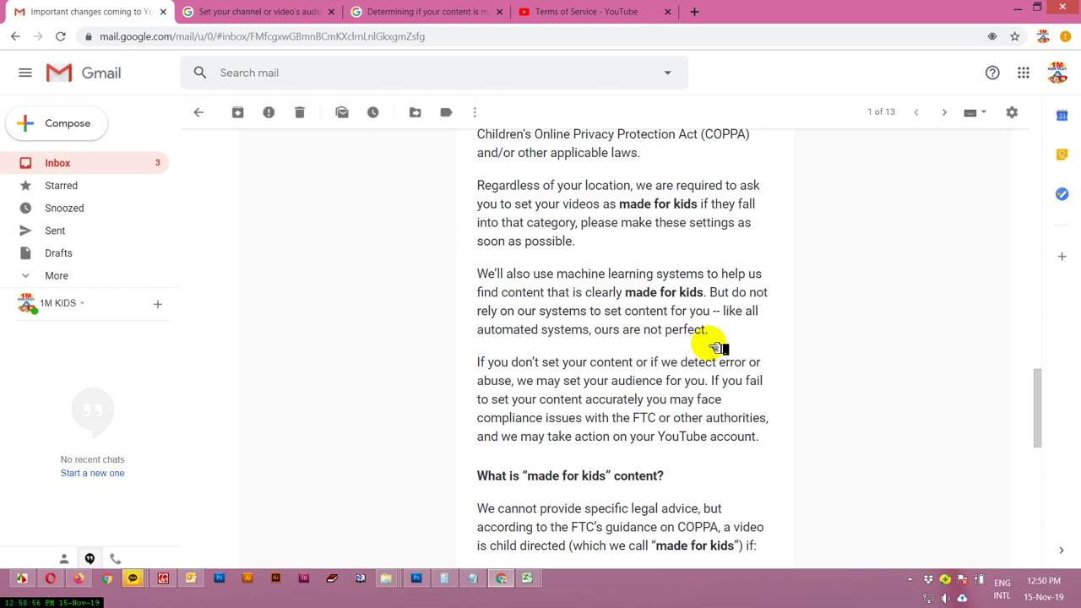
- Highlight the heading "What is 'made for kids' content?" and the term "made for kids" in the paragraph below it
scroll(713, 346, "down", 2)
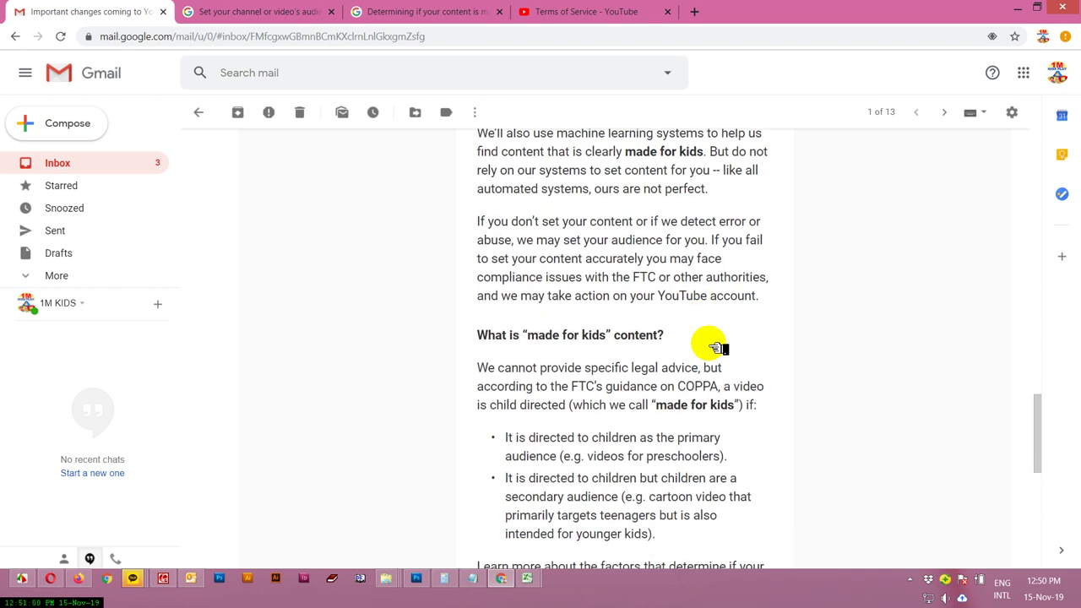
left_click_drag(487, 335, 571, 336)
scroll(633, 334, "down", 1)
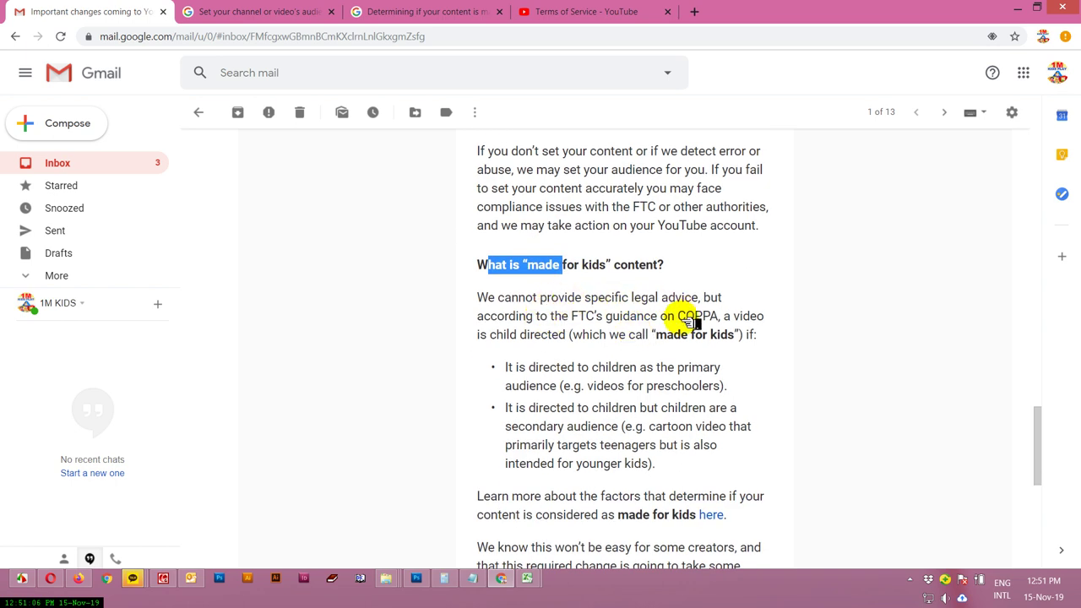
left_click_drag(729, 337, 651, 338)
scroll(687, 338, "down", 1)
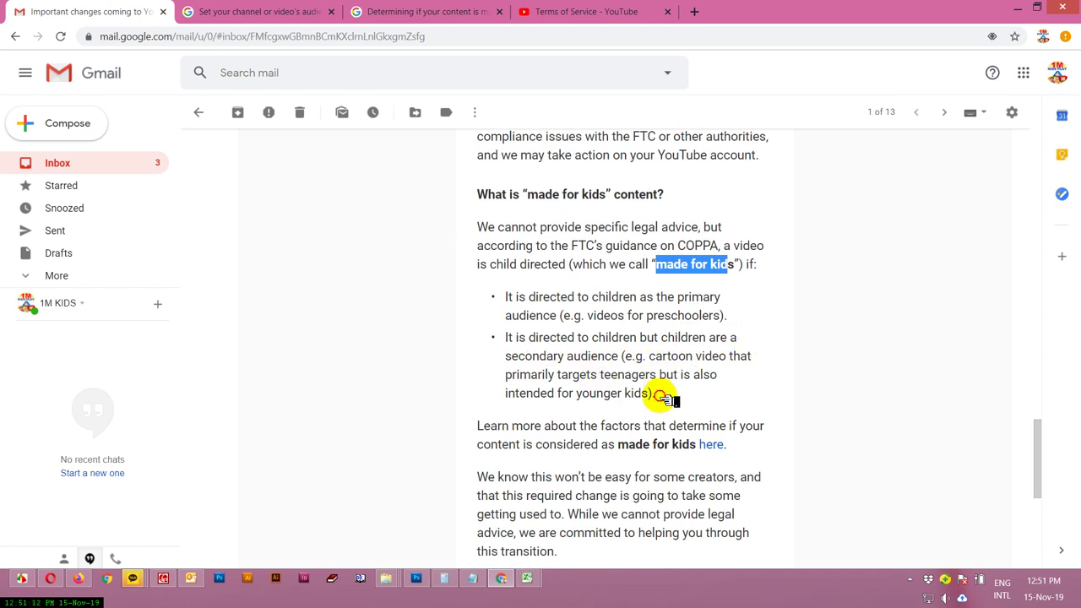
- Highlight both bulleted criteria describing when a video is directed to children
left_click_drag(655, 395, 559, 317)
left_click(626, 401)
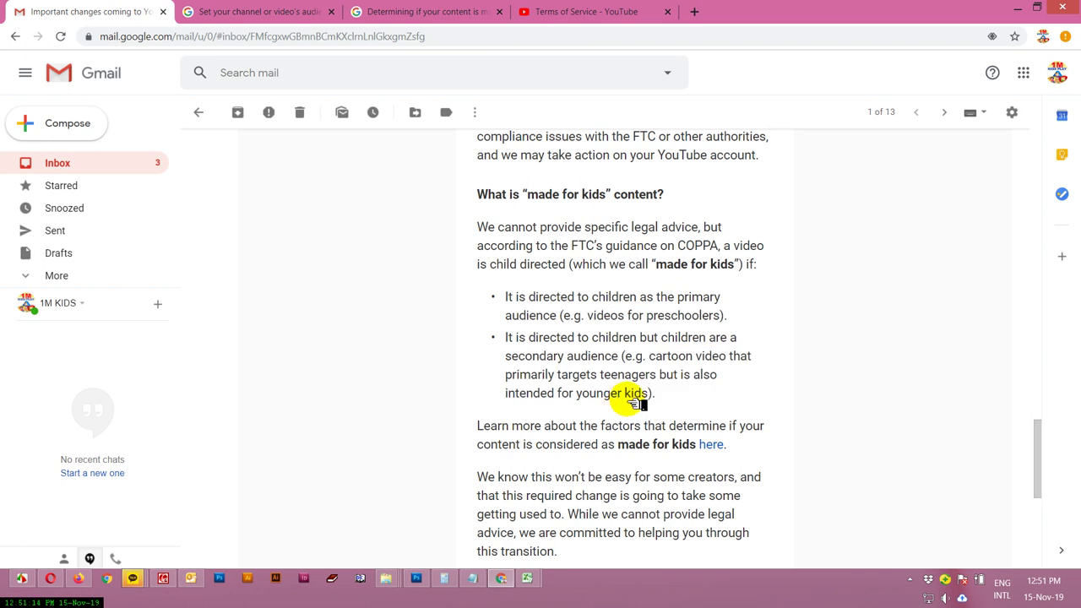
left_click_drag(665, 396, 487, 292)
scroll(647, 341, "down", 1)
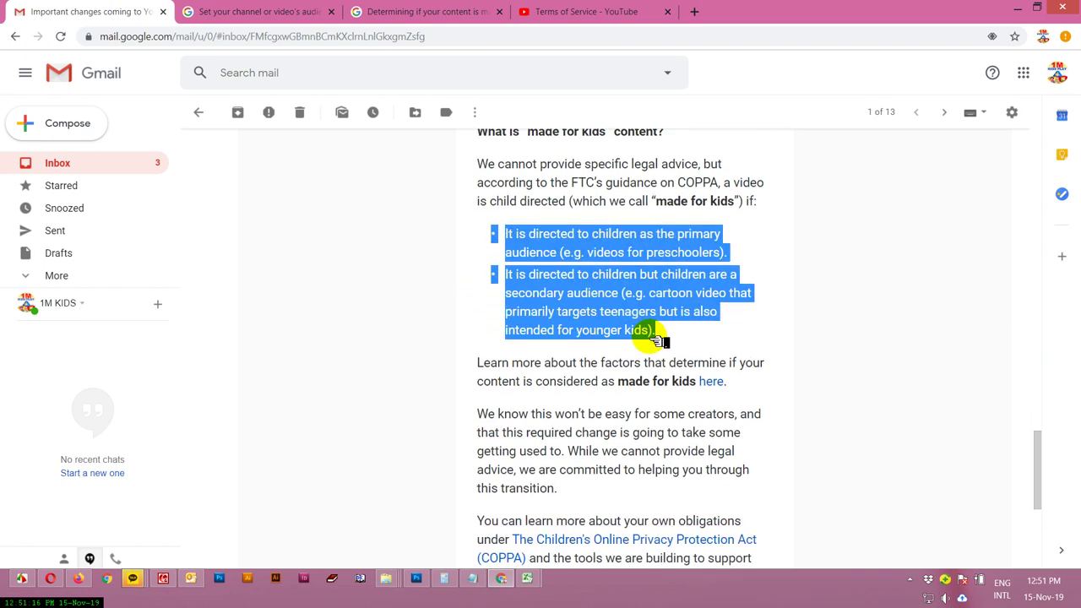
scroll(691, 389, "down", 1)
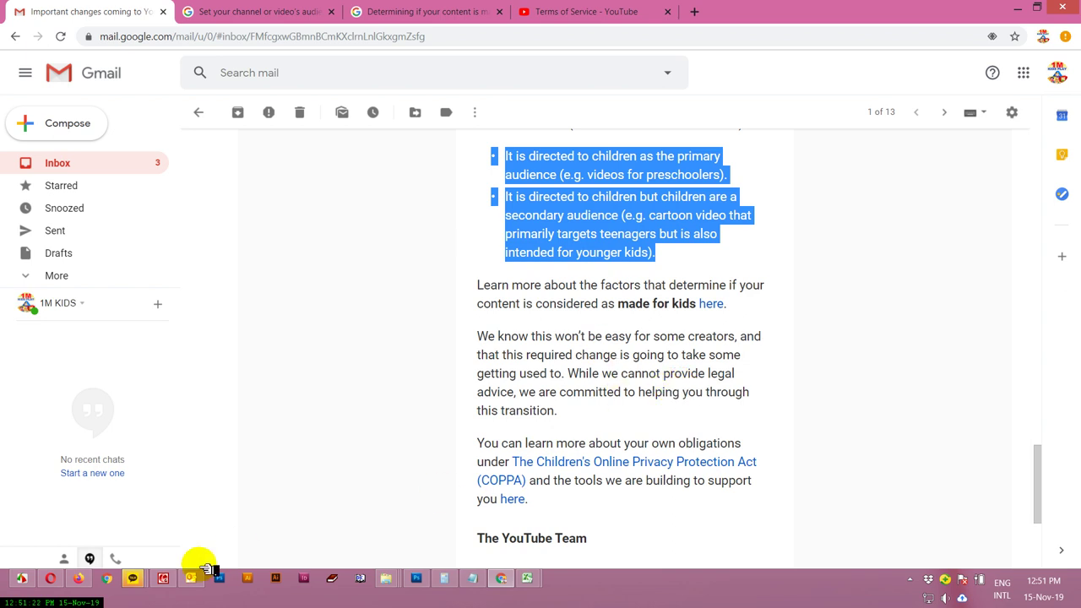
- Compare the criteria with the channel audience options in YouTube Studio, and read the email in Gmail to its end
left_click(78, 578)
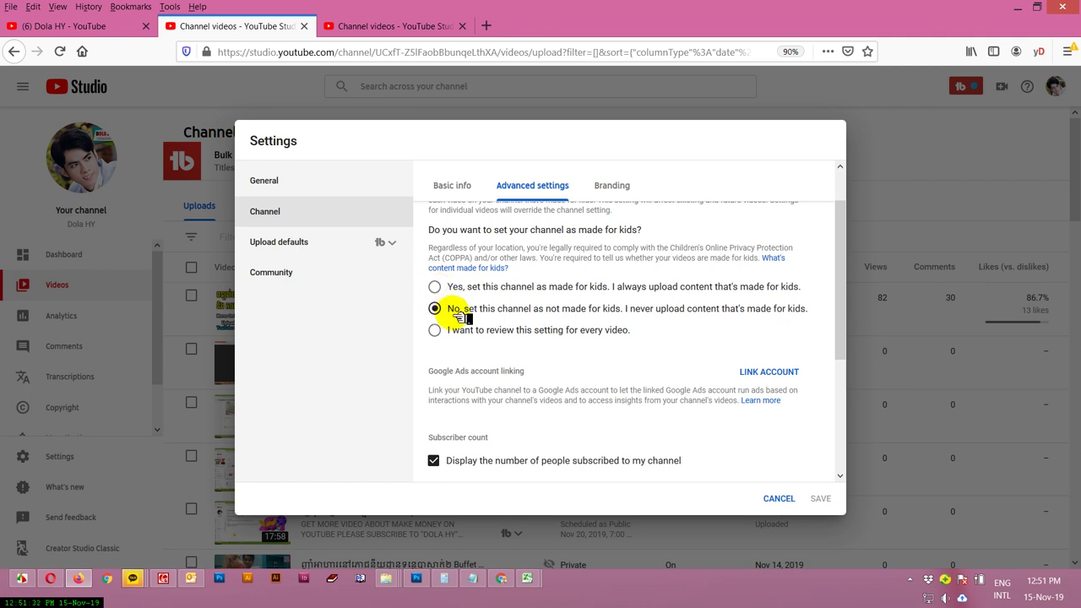
left_click(502, 579)
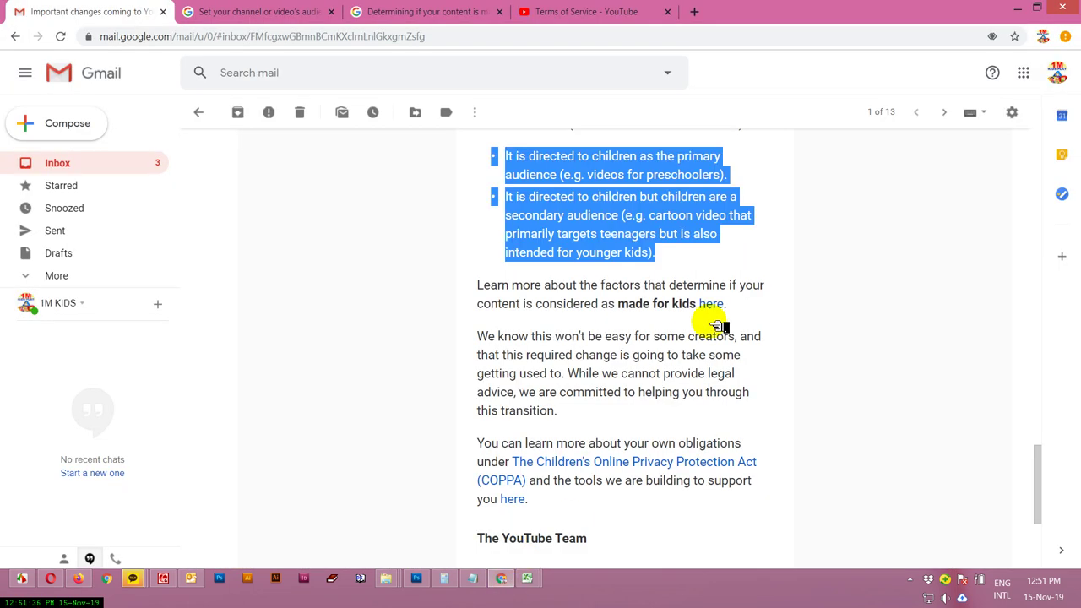
scroll(716, 327, "down", 2)
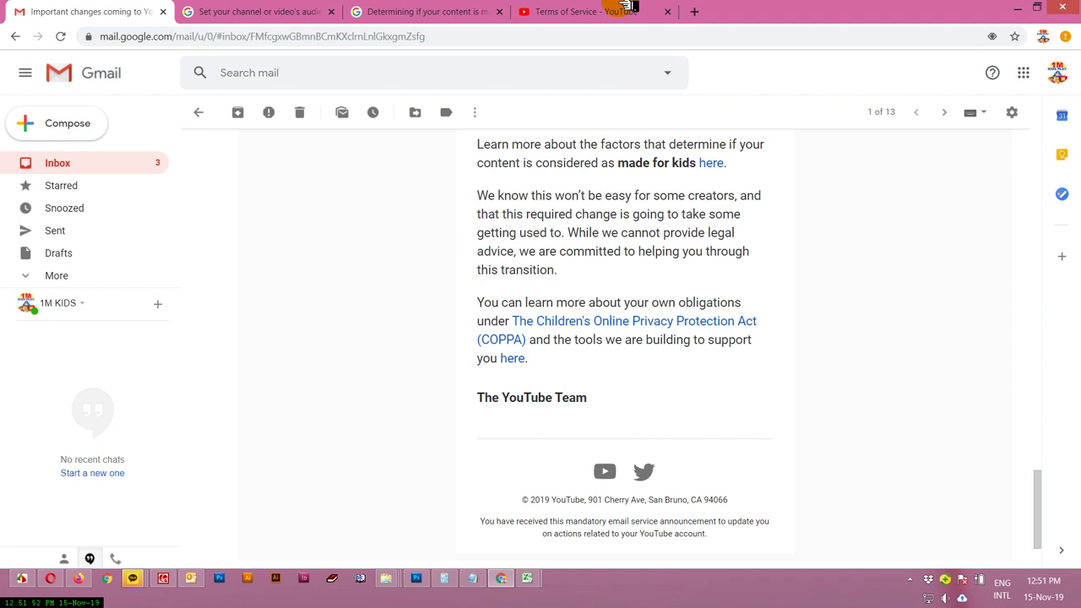
- Show the beginning of the YouTube Help article "Determining if your content is made for kids"
left_click(585, 11)
left_click(445, 21)
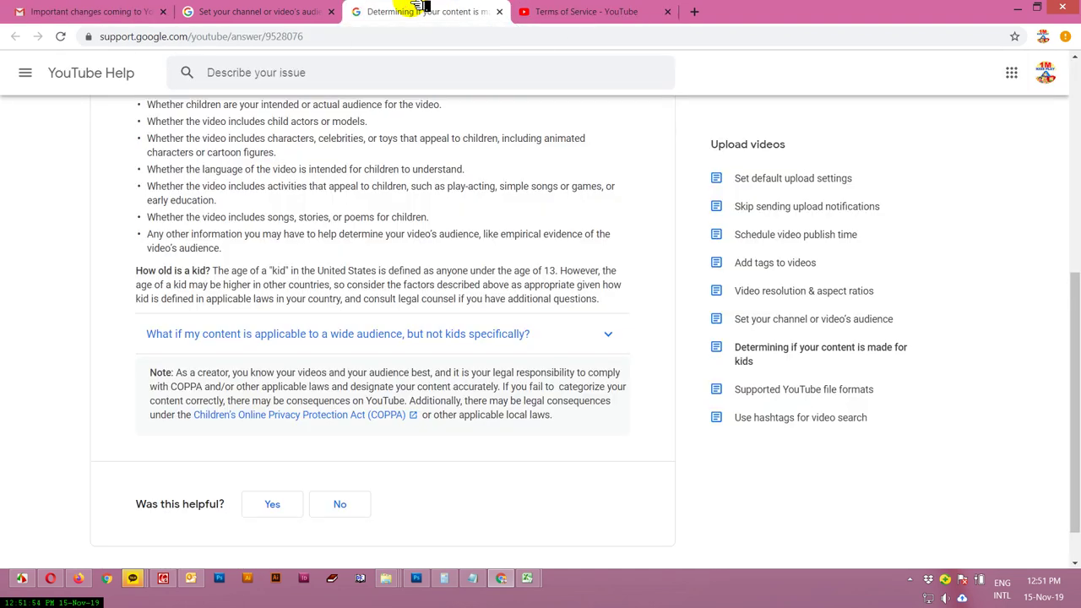
scroll(350, 224, "up", 6)
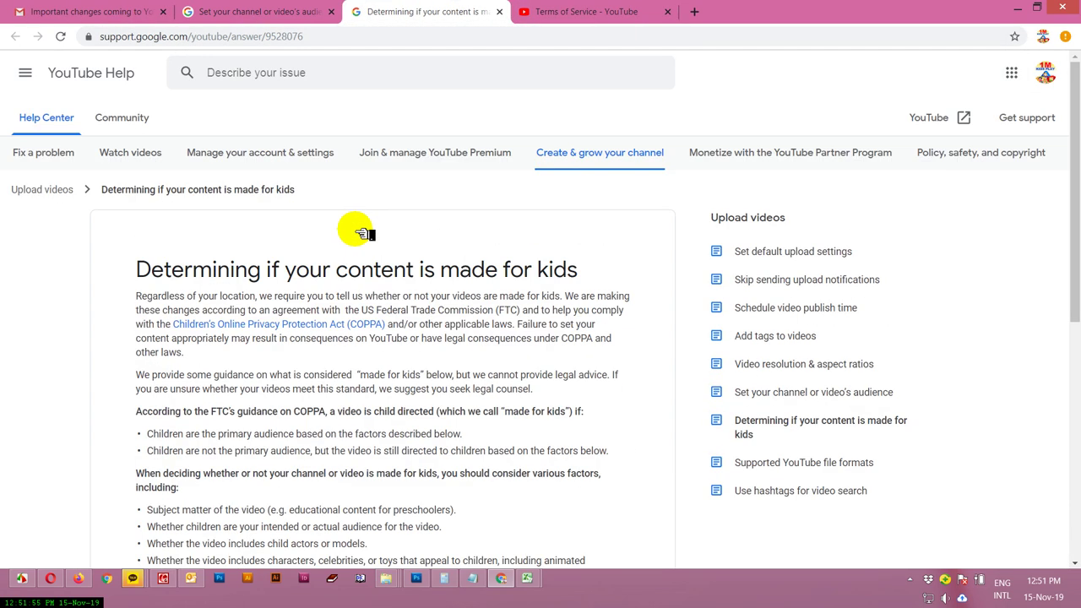
- Open the YouTube Help article "Set your channel or video's audience" and skim its opening sections
left_click(254, 12)
scroll(477, 352, "down", 2)
scroll(477, 353, "down", 4)
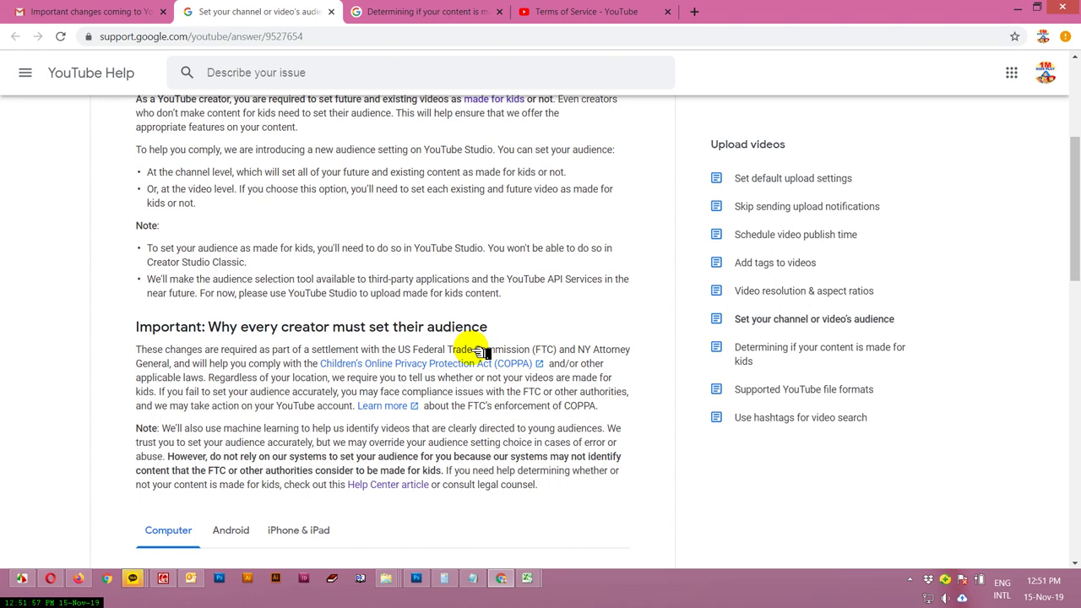
scroll(478, 352, "up", 7)
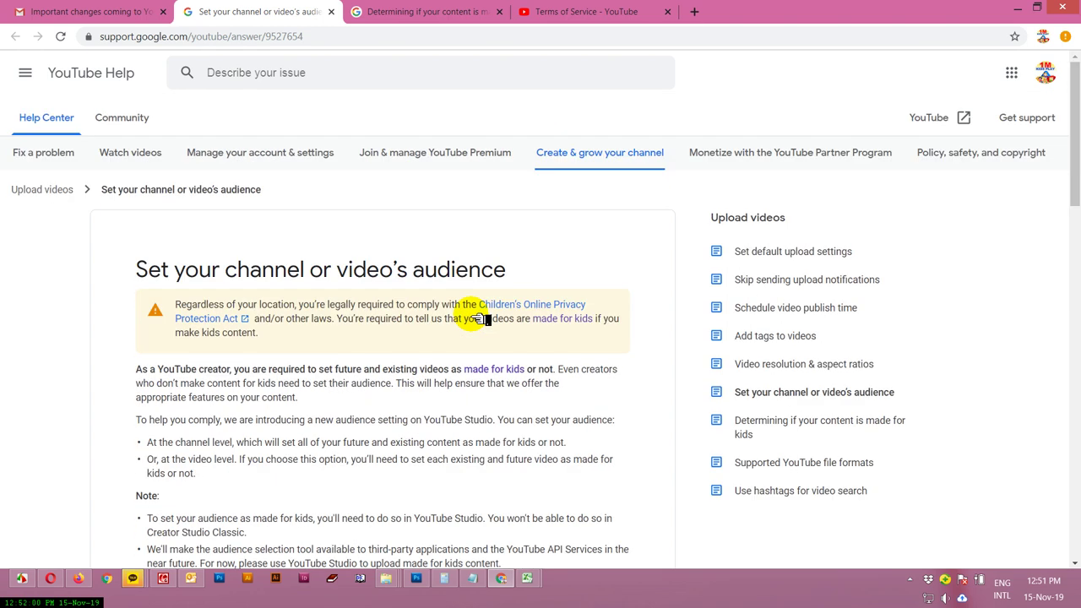
- Highlight the article's requirement to set future and existing videos as made for kids or not, including the words "their audience"
scroll(483, 331, "down", 1)
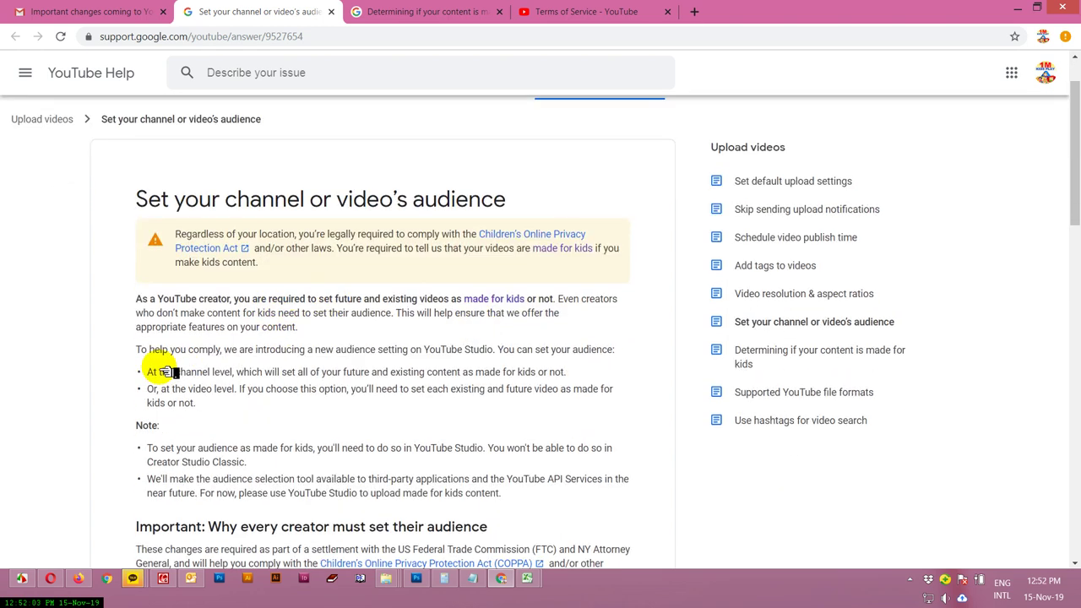
left_click_drag(135, 300, 370, 300)
left_click(282, 299)
left_click_drag(464, 300, 418, 301)
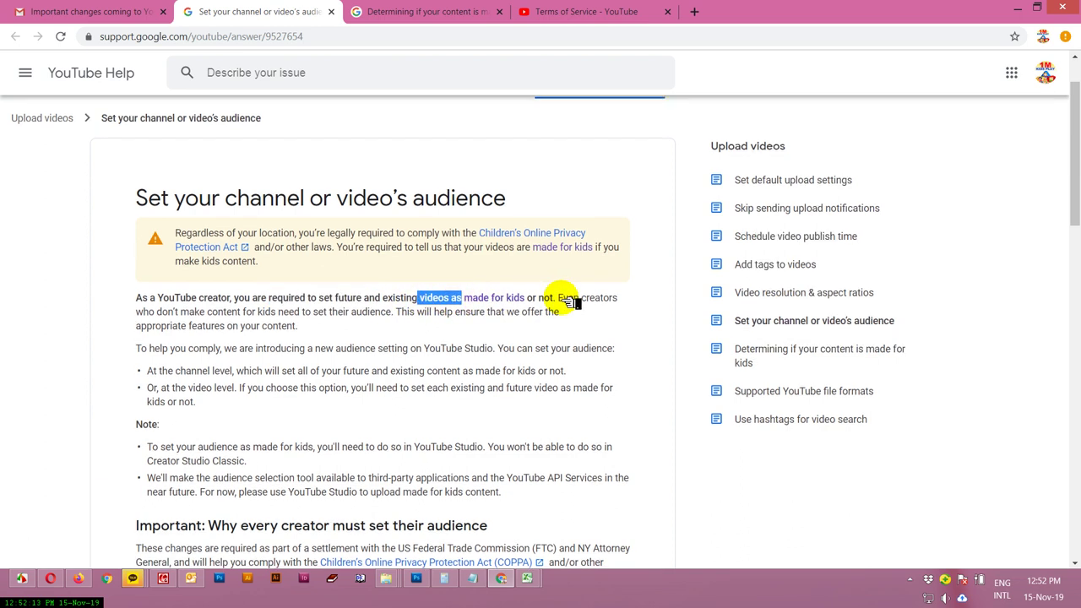
scroll(574, 298, "down", 2)
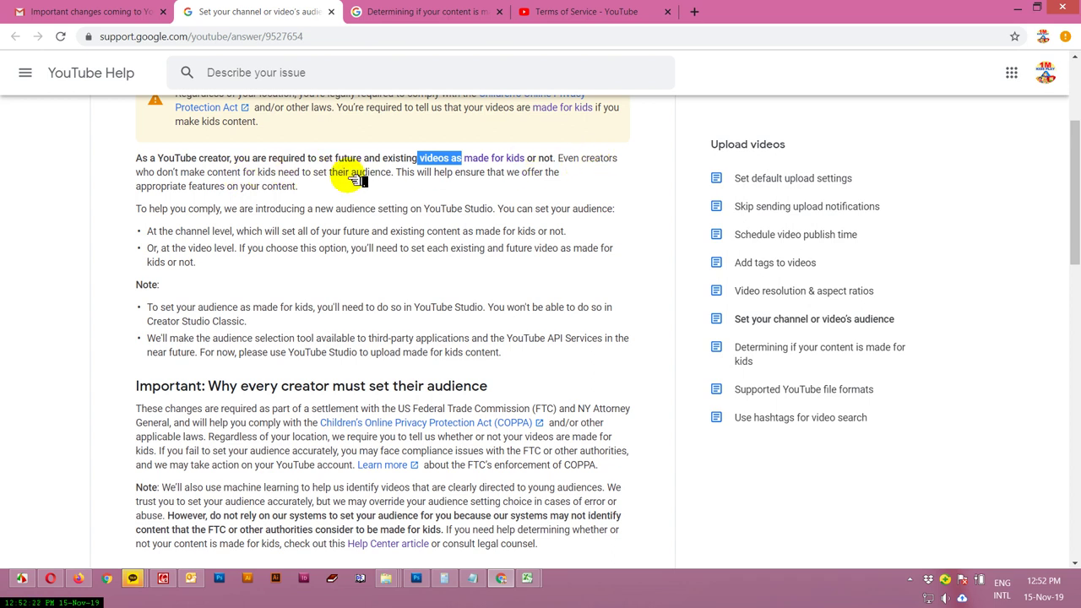
left_click_drag(331, 173, 401, 178)
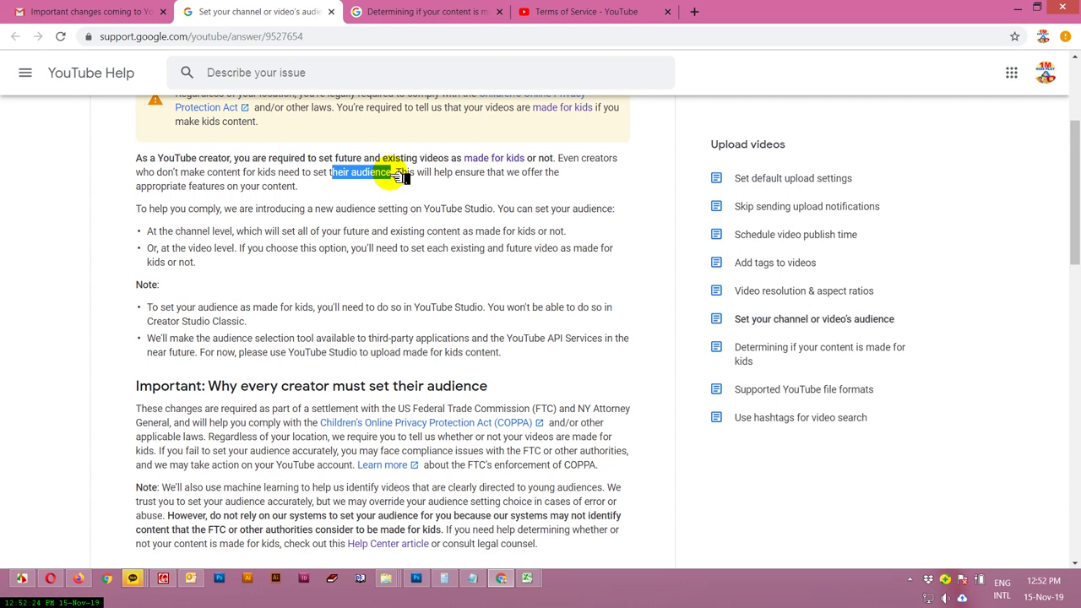
- In YouTube Studio, select the first video in the list filtered by 'kid' and choose "No, it's not made for kids" in its bulk audience edit
left_click(78, 578)
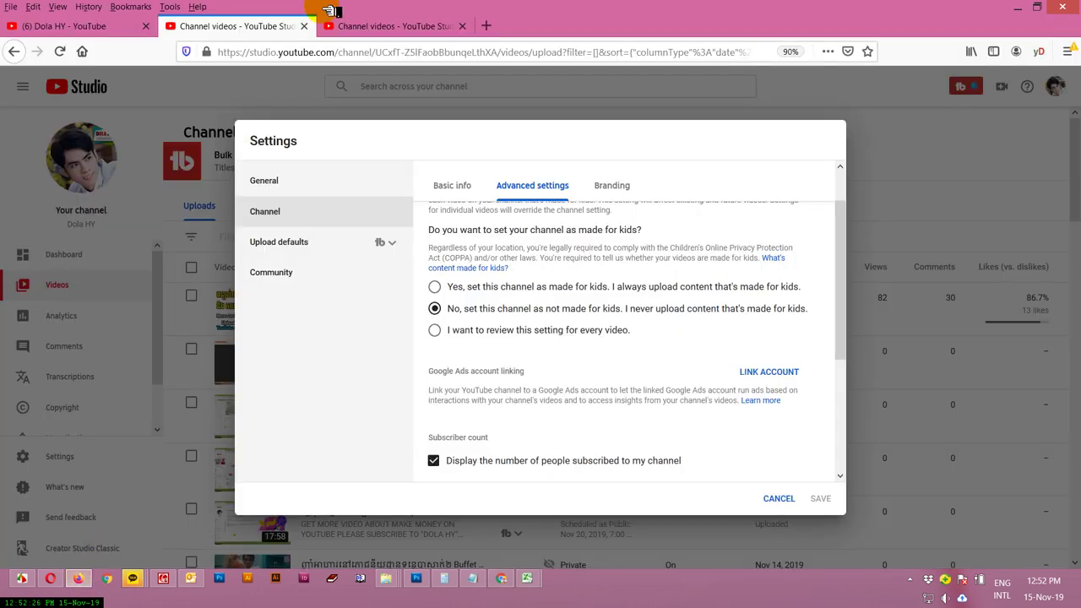
left_click(330, 10)
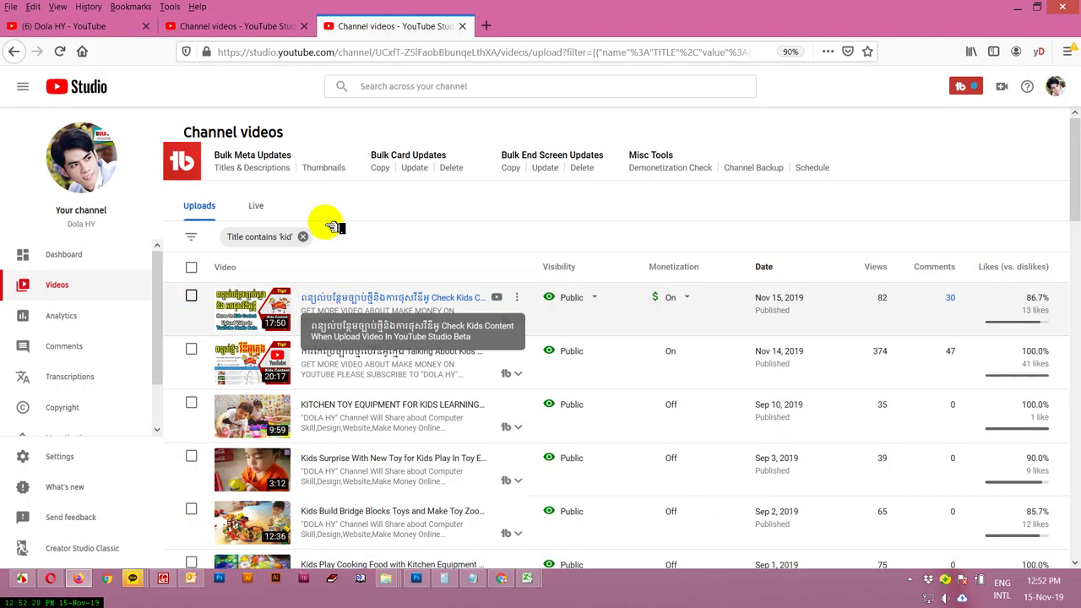
left_click(191, 295)
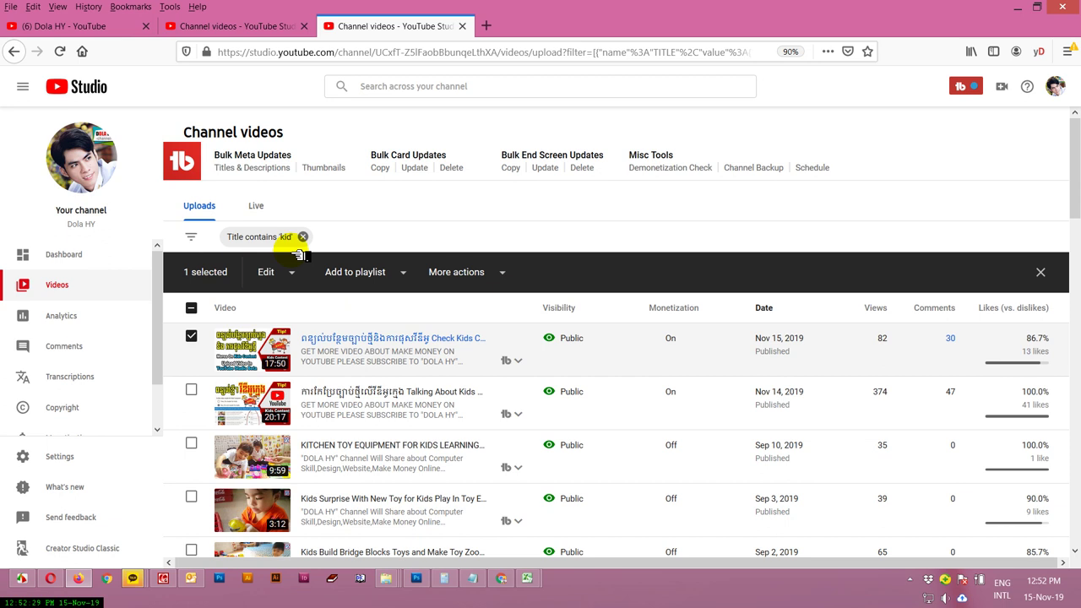
left_click(293, 278)
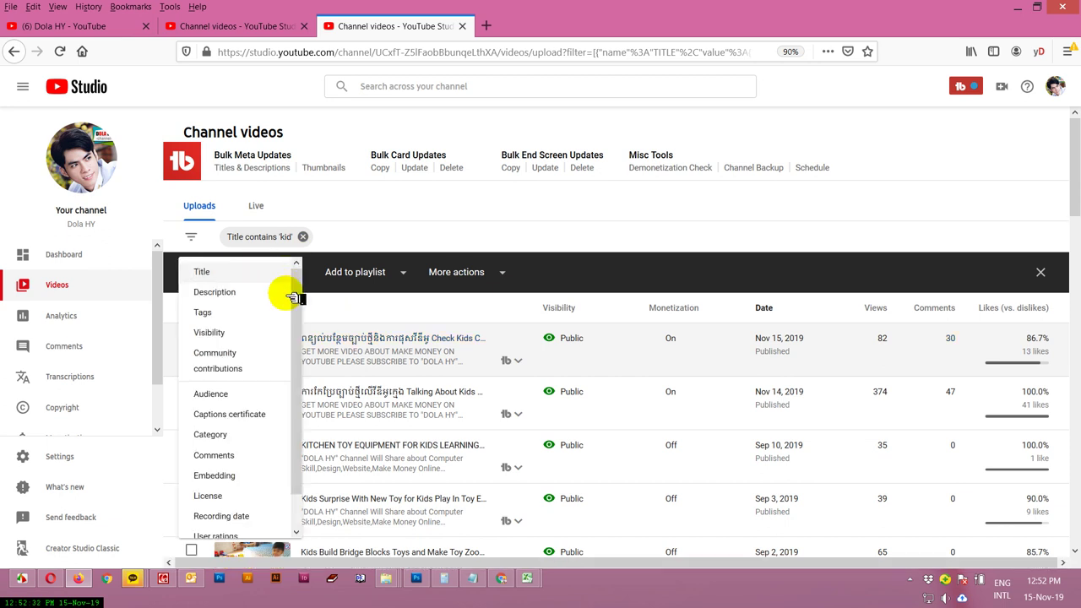
left_click(219, 398)
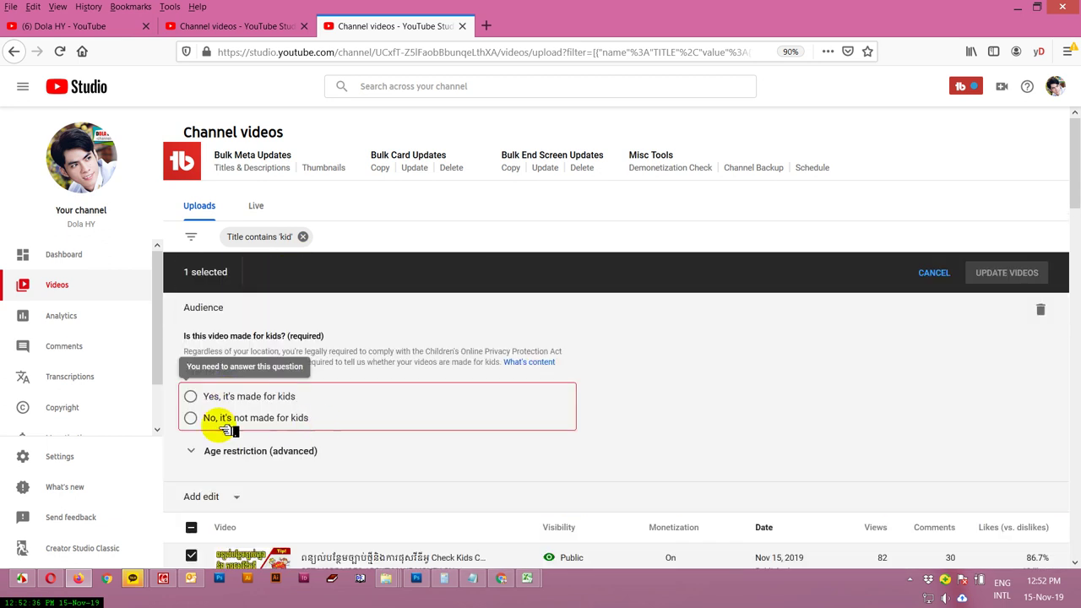
left_click(194, 417)
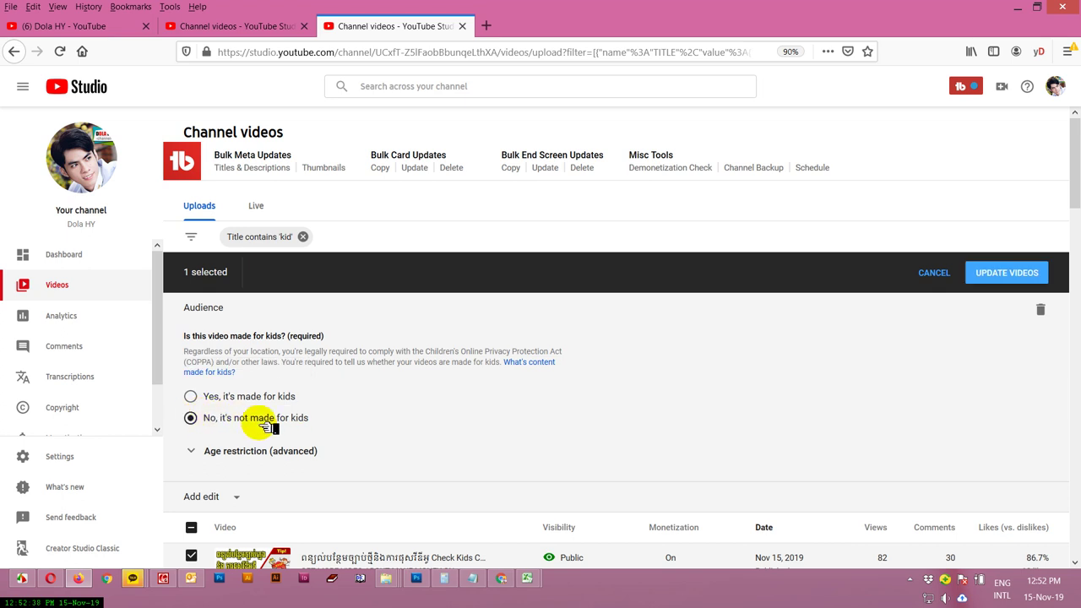
- Review the channel audience options, and highlight the YouTube Help article's lines on the new audience setting at channel level and video level
left_click(91, 26)
left_click(218, 32)
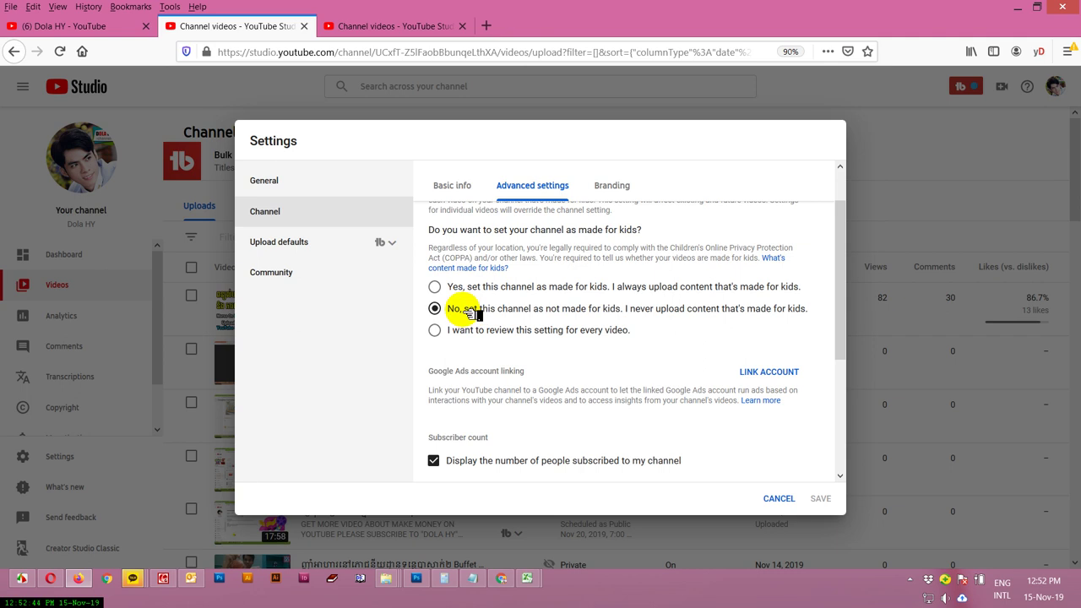
left_click(501, 579)
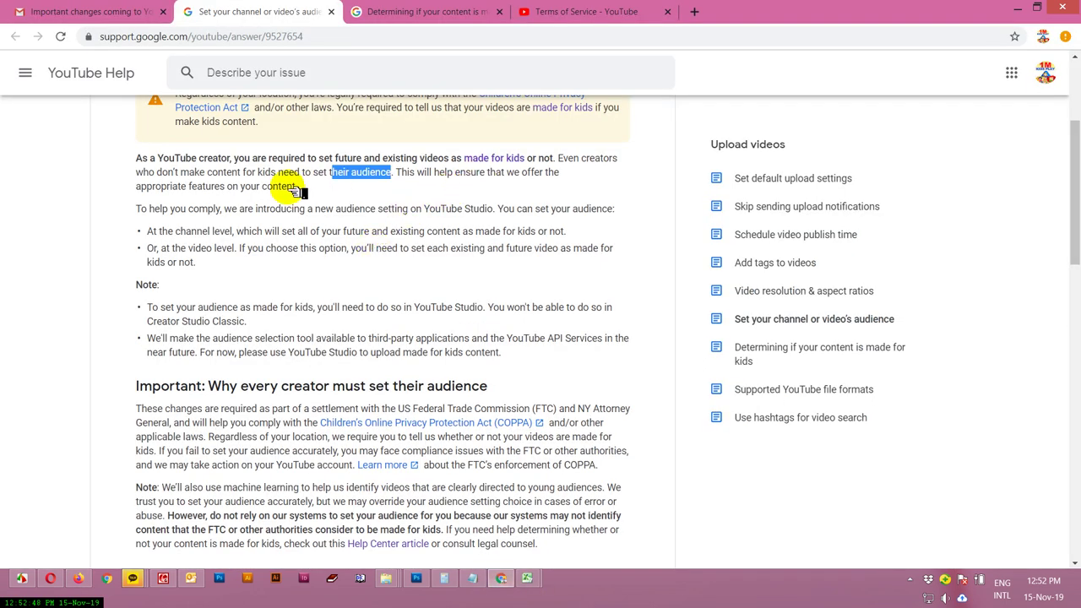
left_click_drag(170, 209, 492, 212)
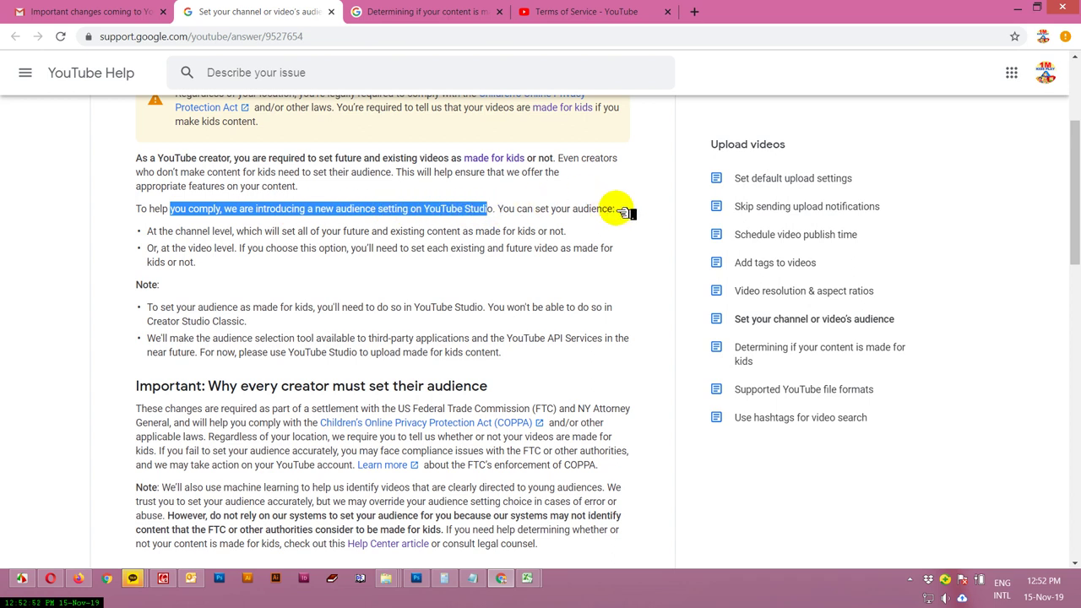
left_click_drag(621, 211, 507, 212)
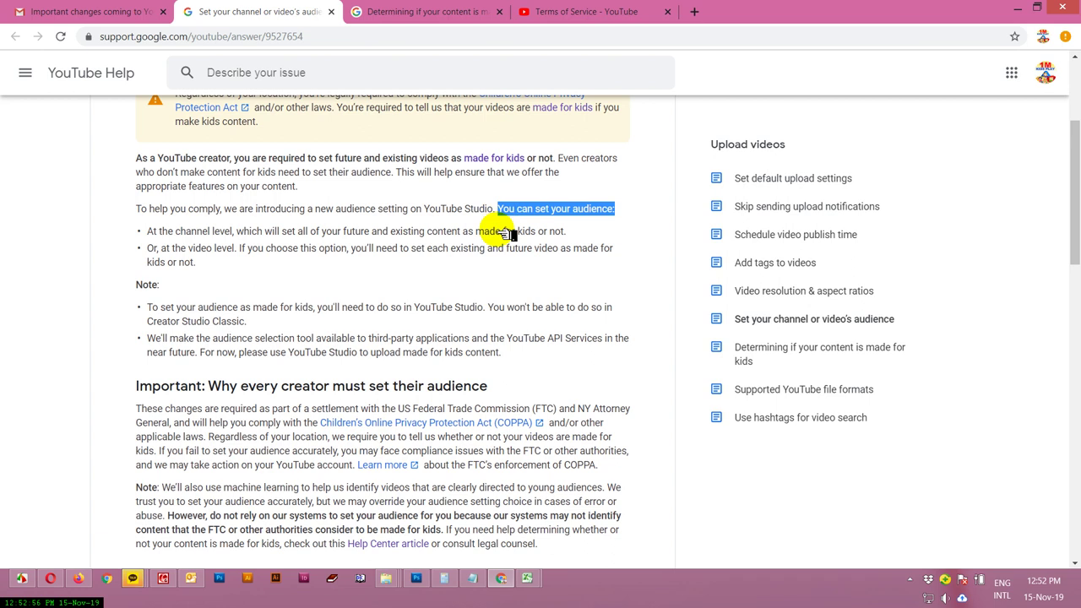
left_click_drag(148, 232, 234, 234)
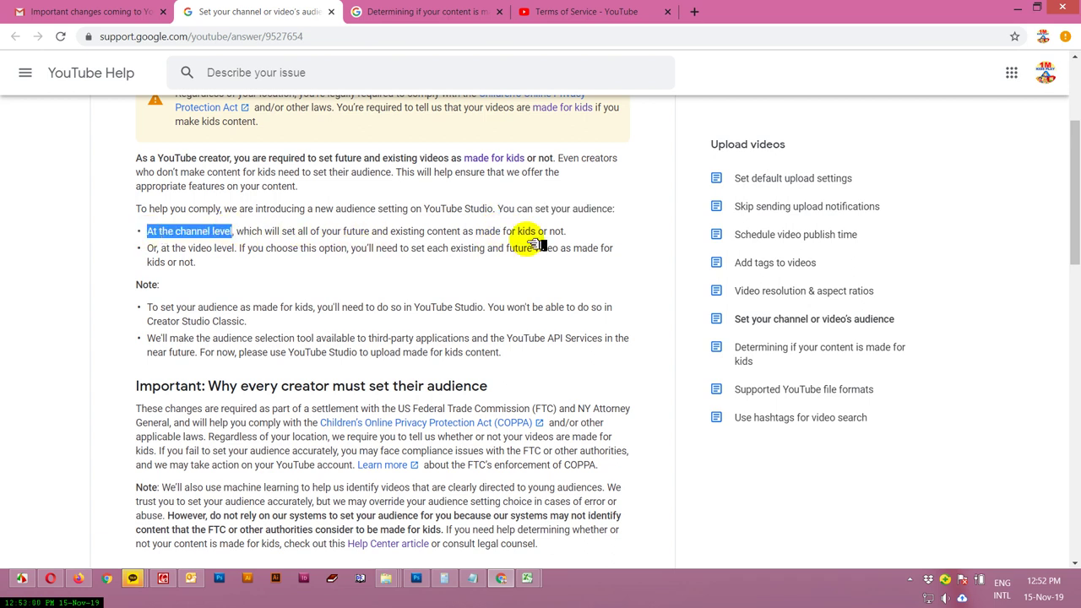
left_click_drag(566, 233, 359, 239)
left_click_drag(172, 249, 256, 250)
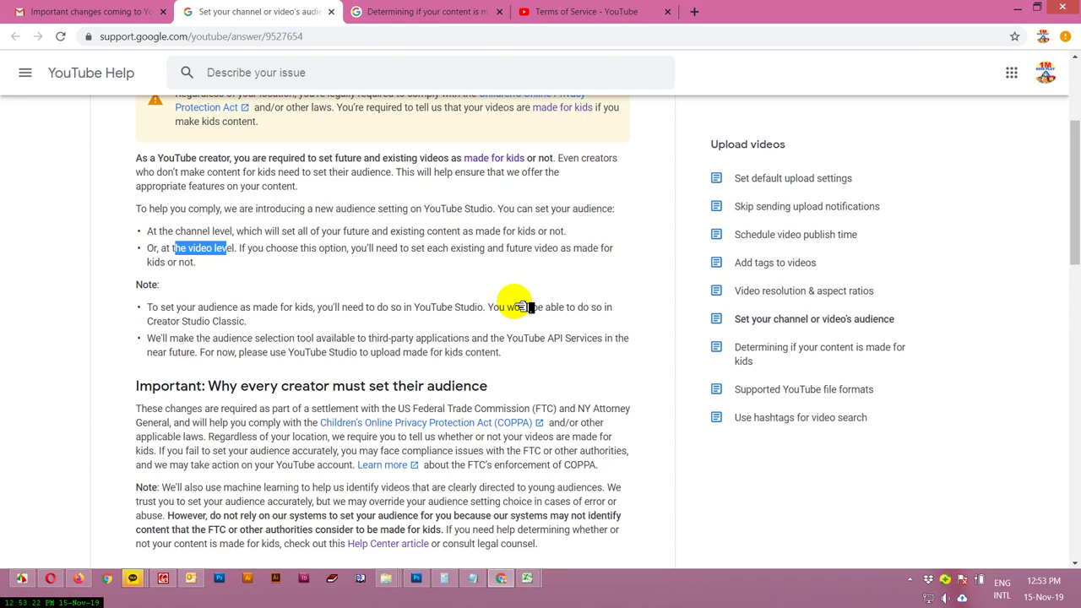
- In YouTube Studio, choose "I want to review this setting for every video" for the channel's audience, and switch back to the not made for kids option
left_click(78, 578)
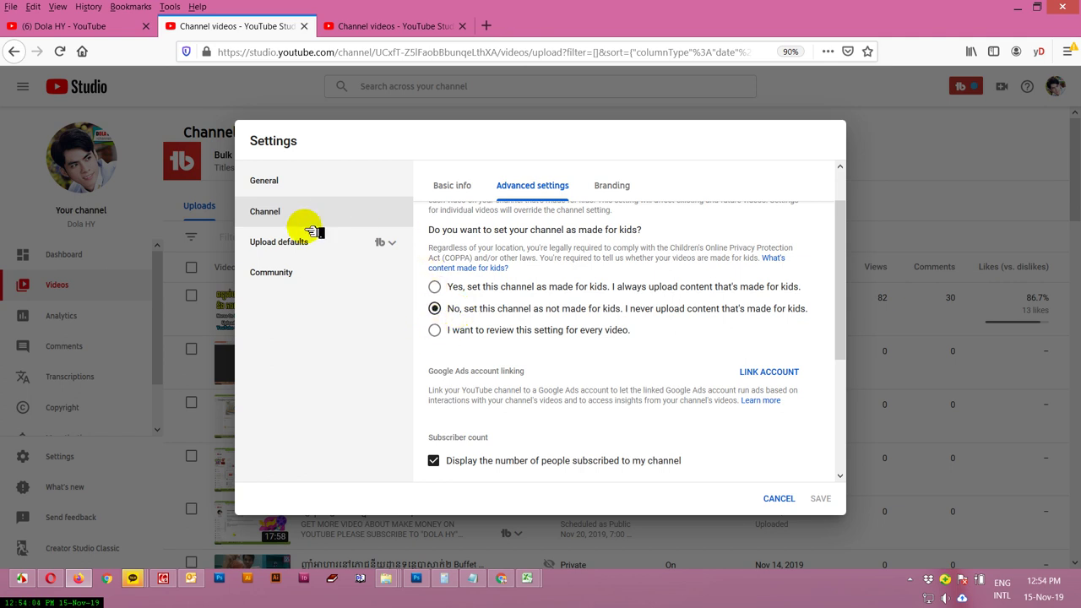
left_click(436, 331)
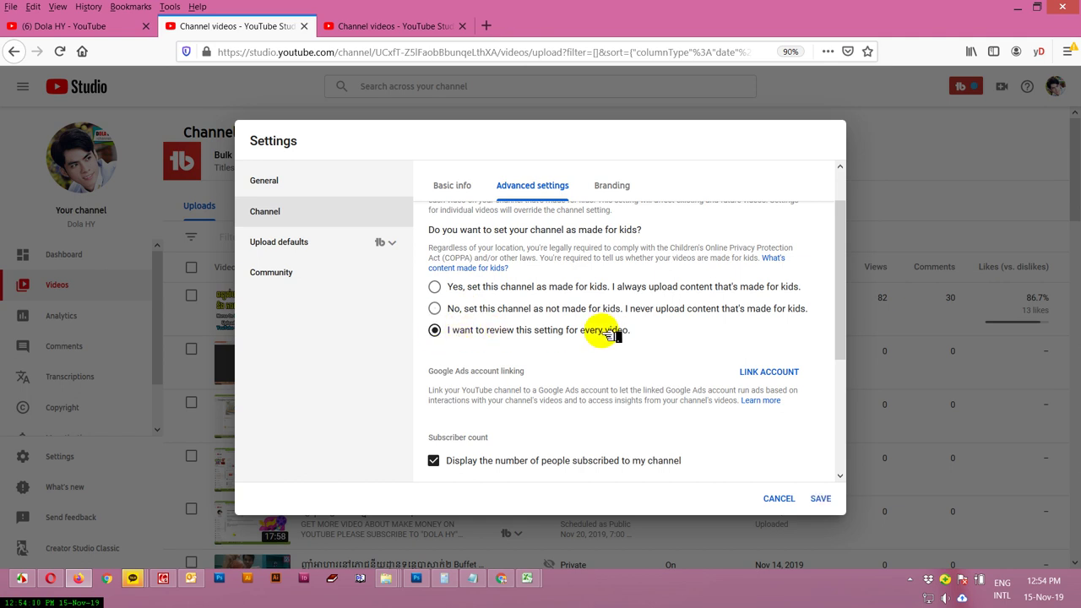
left_click(434, 310)
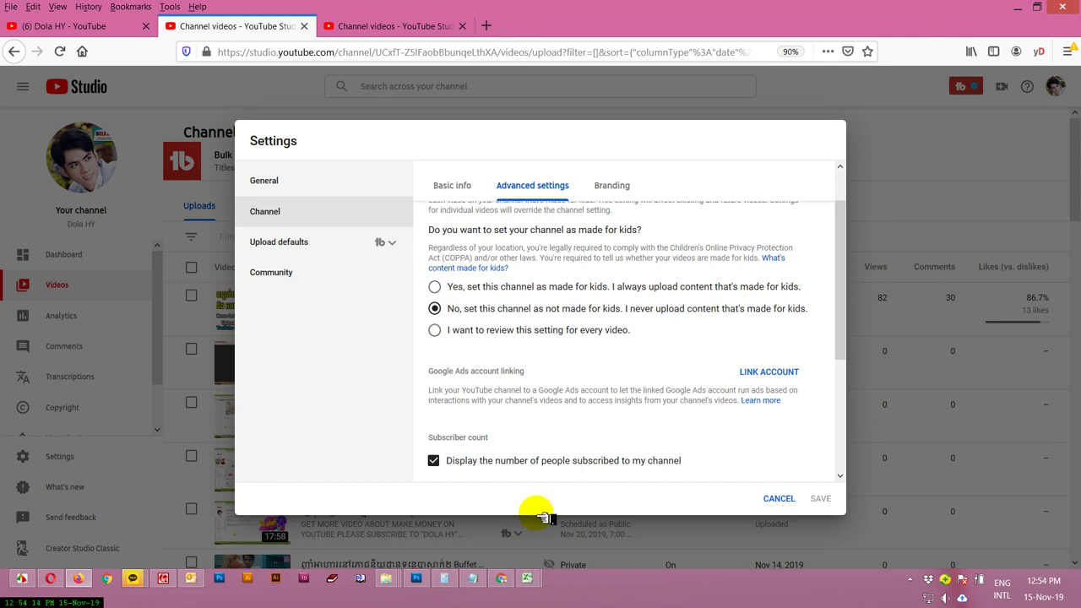
- In the YouTube Help article, highlight the heading "Why every creator must set their audience" and the mention of the US Federal Trade Commission (FTC)
left_click(501, 578)
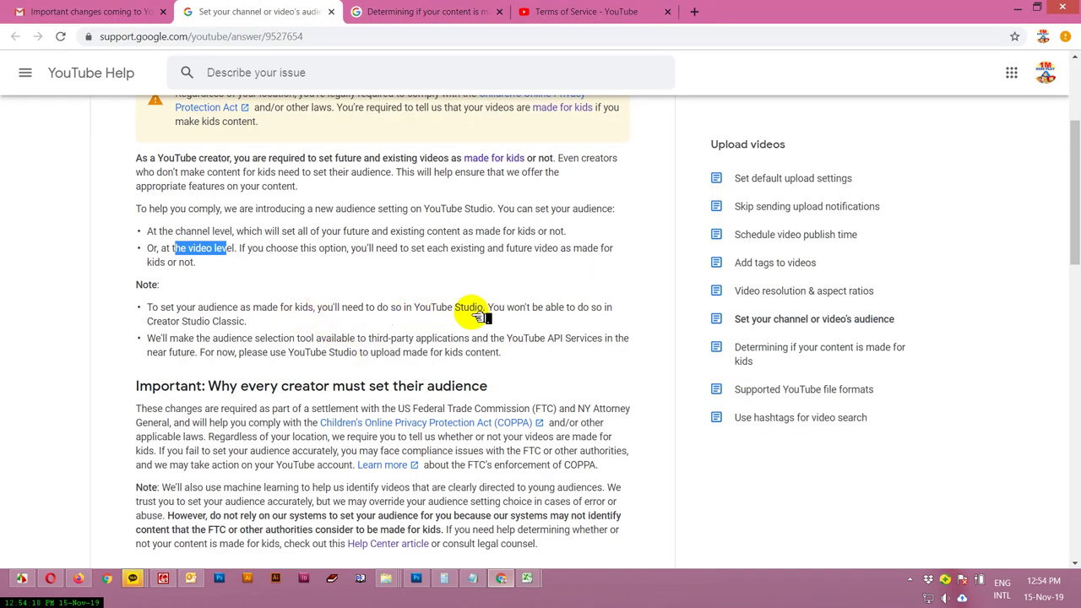
left_click_drag(505, 372, 396, 336)
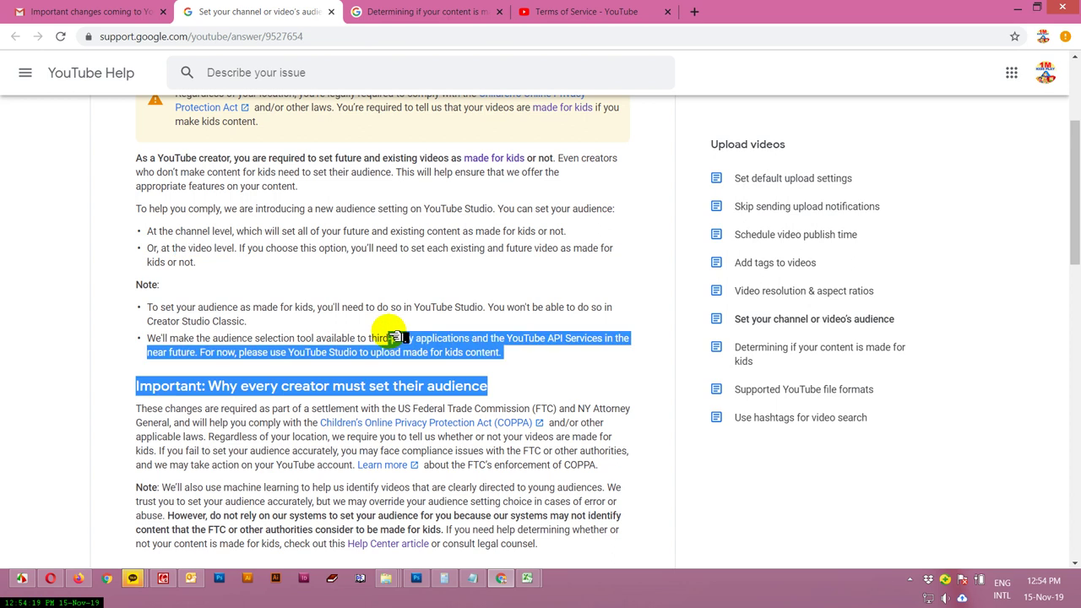
left_click(550, 345)
scroll(551, 346, "down", 3)
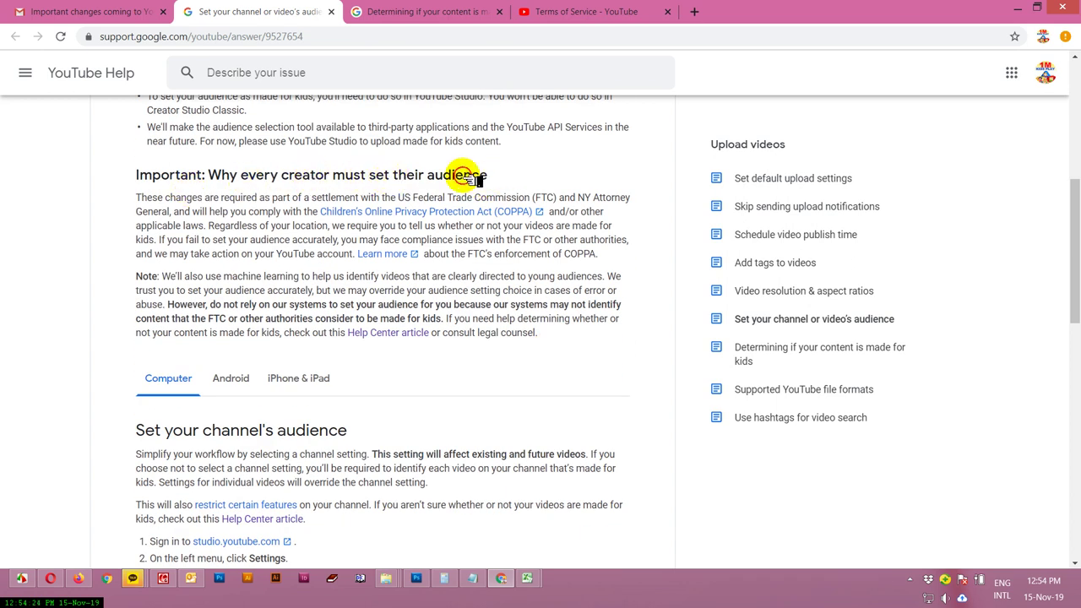
left_click_drag(478, 174, 219, 169)
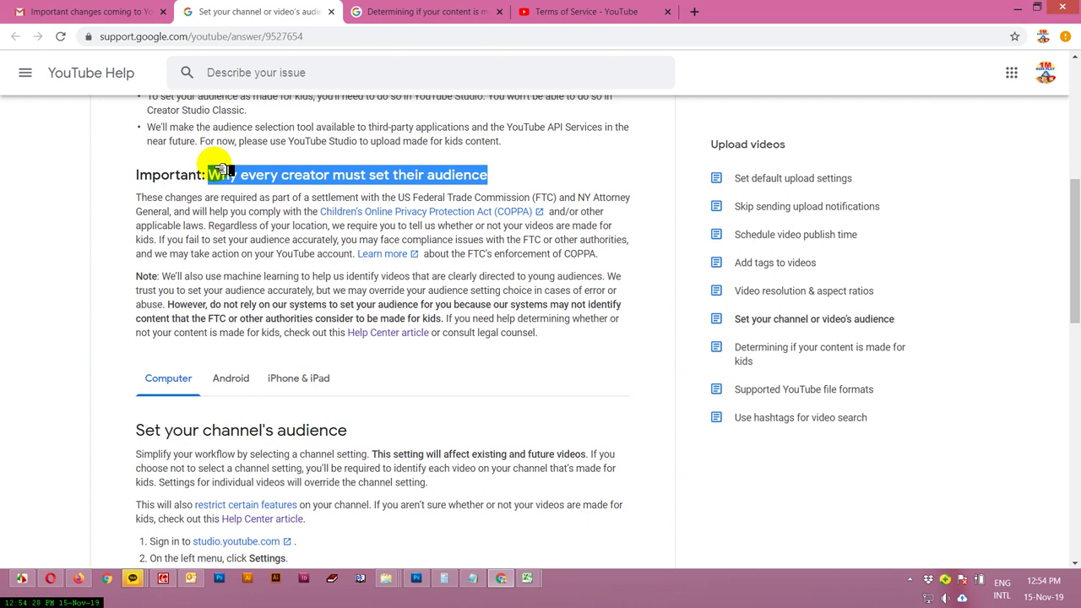
left_click_drag(502, 174, 331, 176)
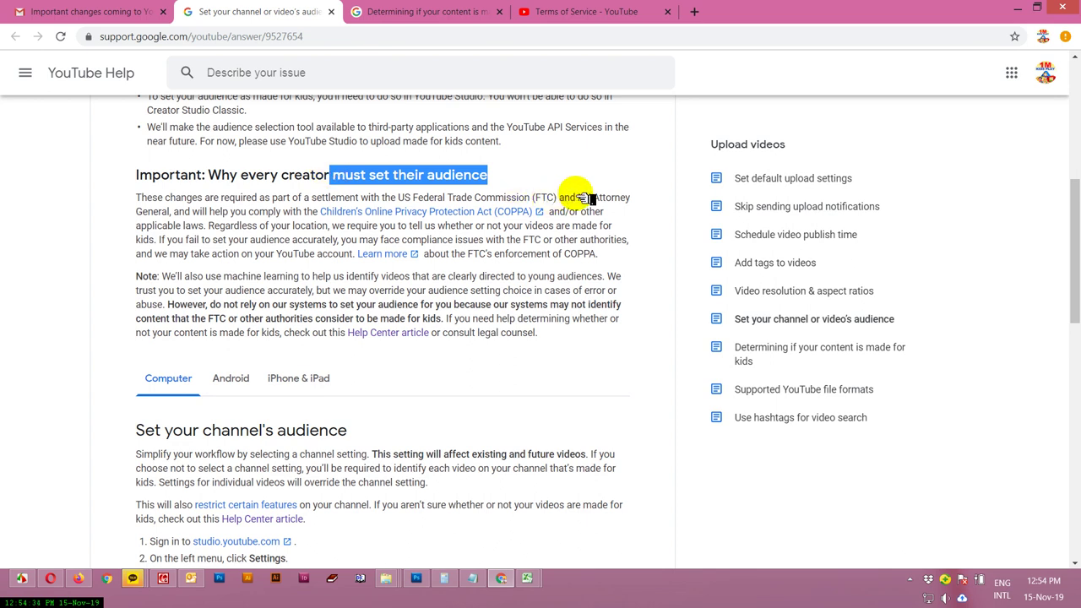
left_click_drag(591, 197, 385, 199)
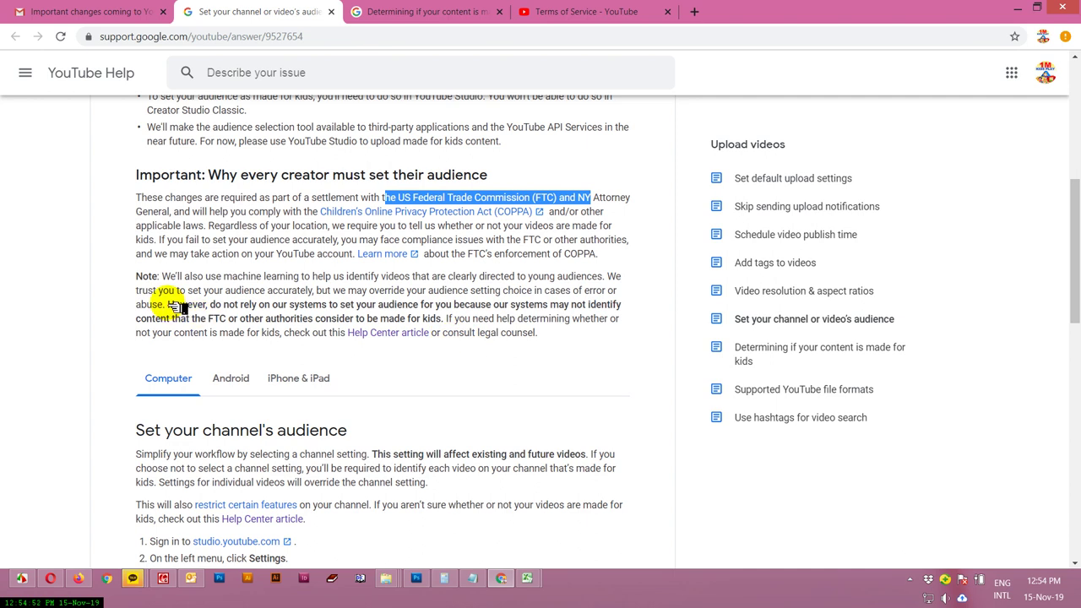
- Highlight the bold note telling creators not to rely on YouTube's systems to set their audience
left_click_drag(168, 304, 287, 309)
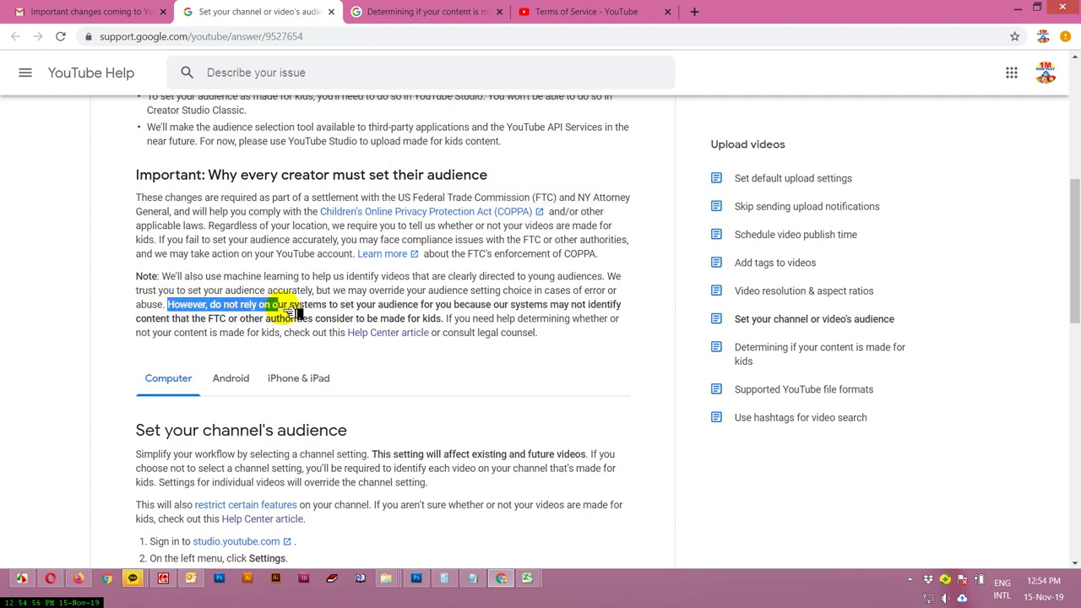
left_click_drag(372, 306, 224, 318)
left_click(414, 319)
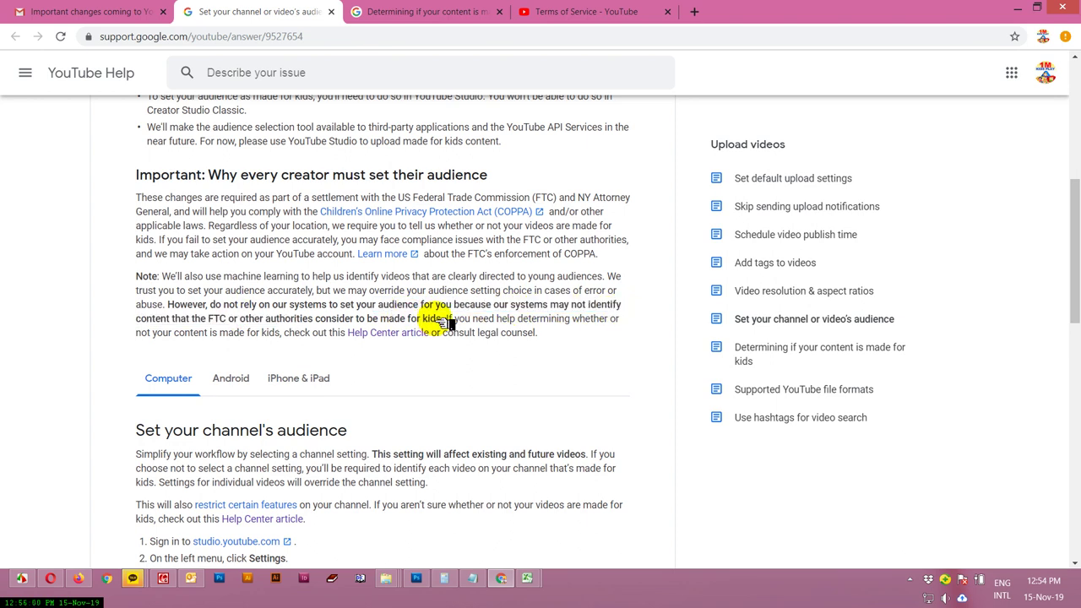
left_click_drag(440, 321, 182, 306)
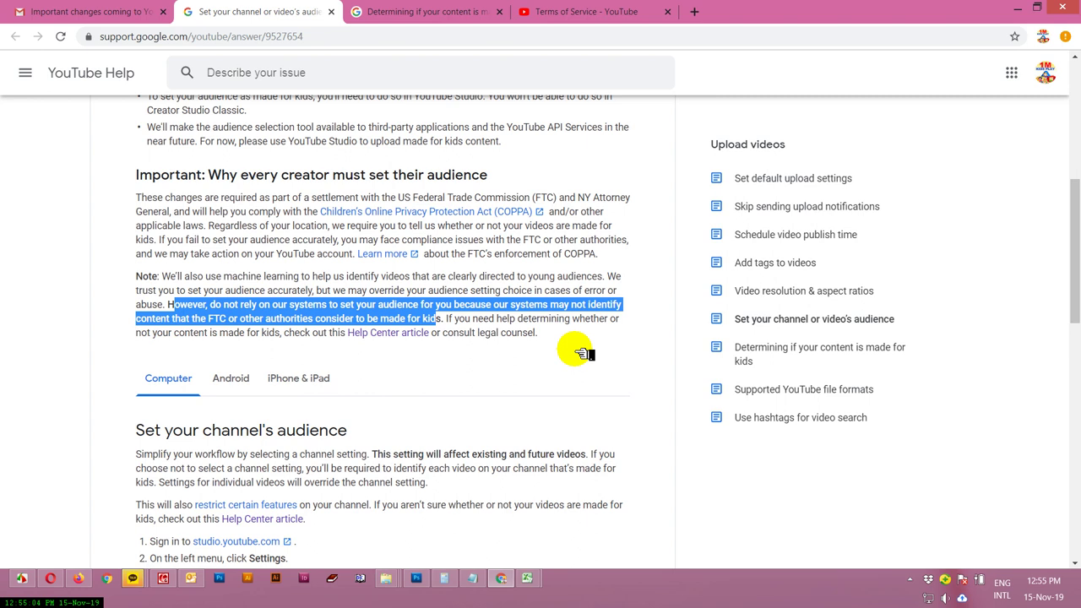
- Compare the article's Computer, Android and iPhone & iPad instructions, and show the Computer steps for setting the channel's audience
scroll(582, 353, "down", 3)
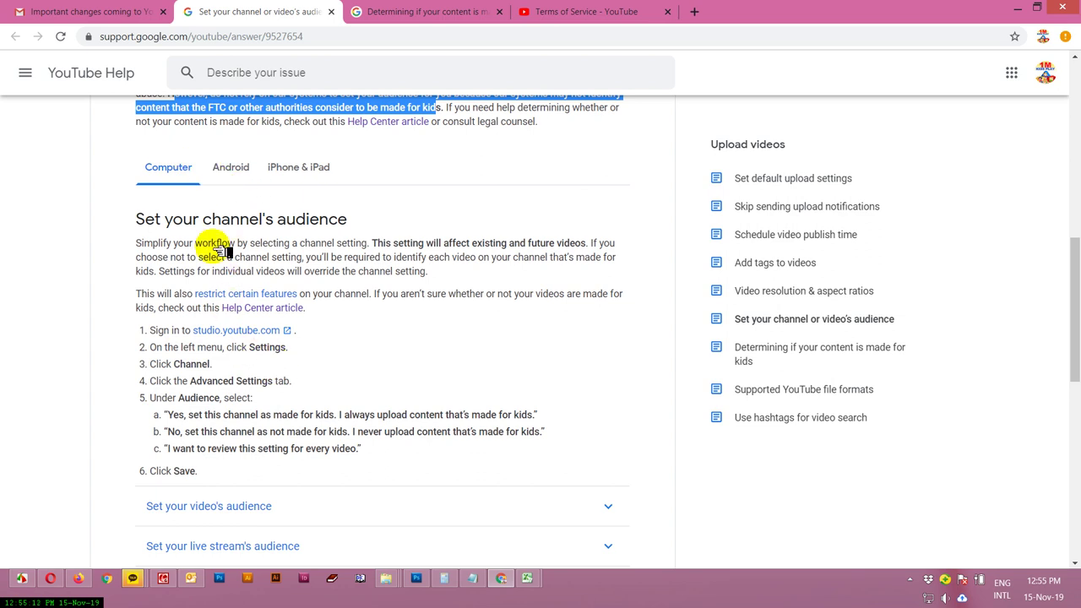
left_click(231, 169)
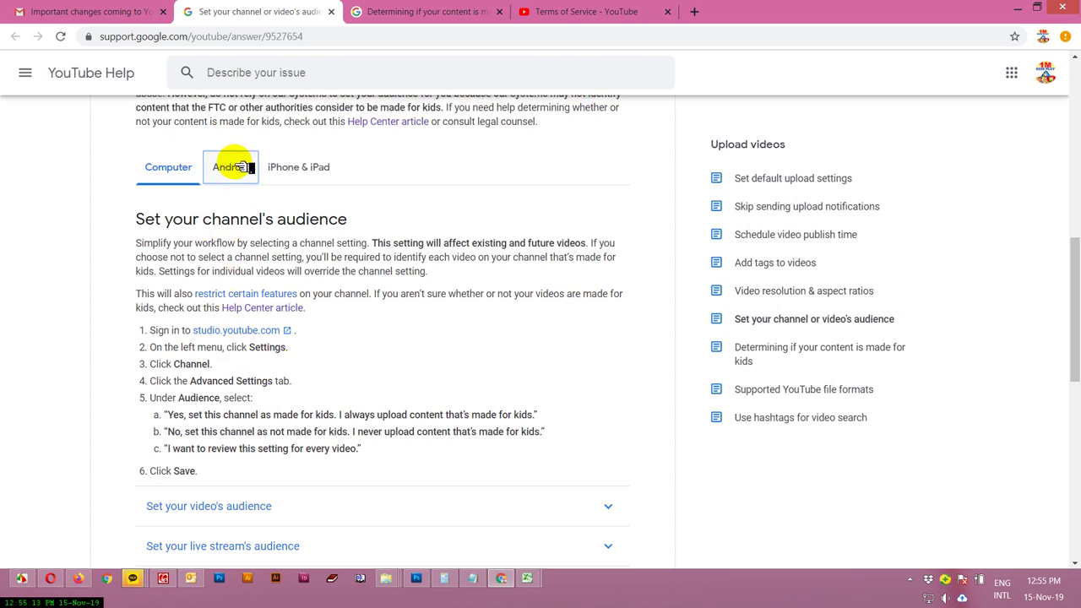
left_click(303, 171)
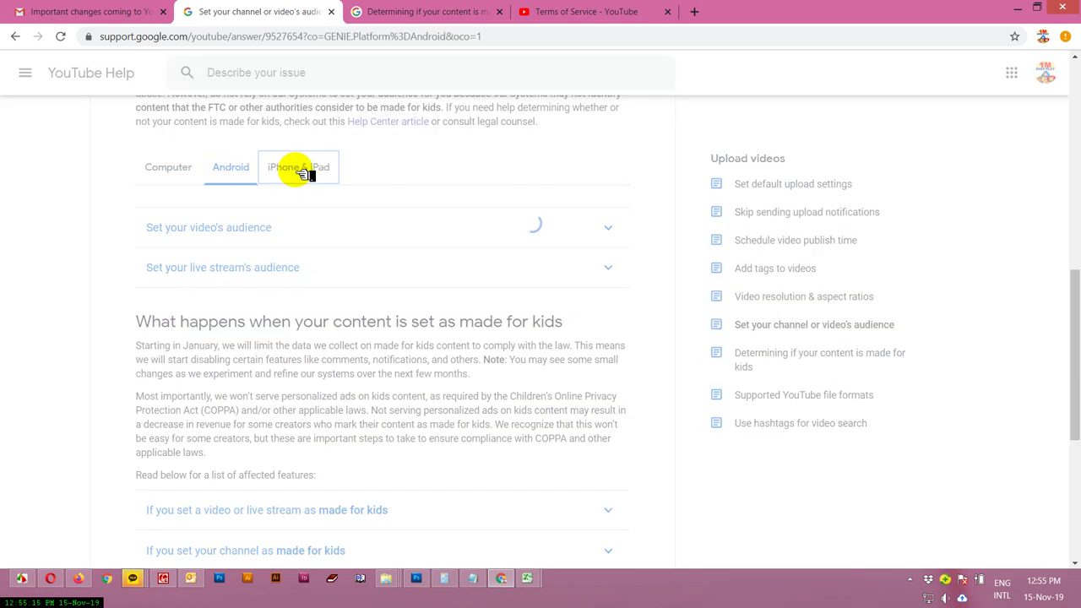
left_click(169, 169)
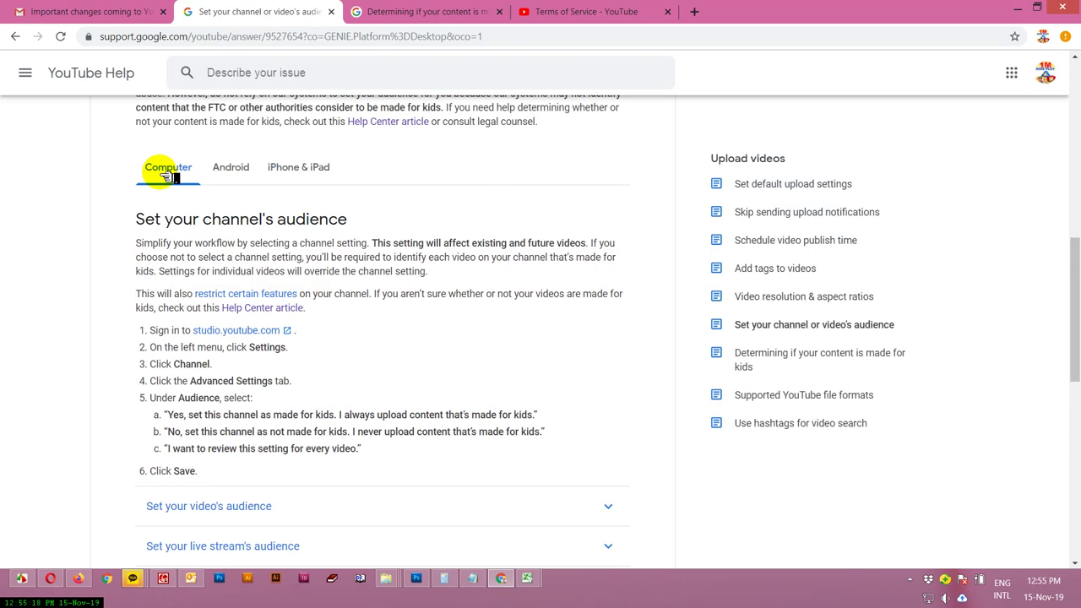
left_click(230, 168)
scroll(239, 452, "down", 3)
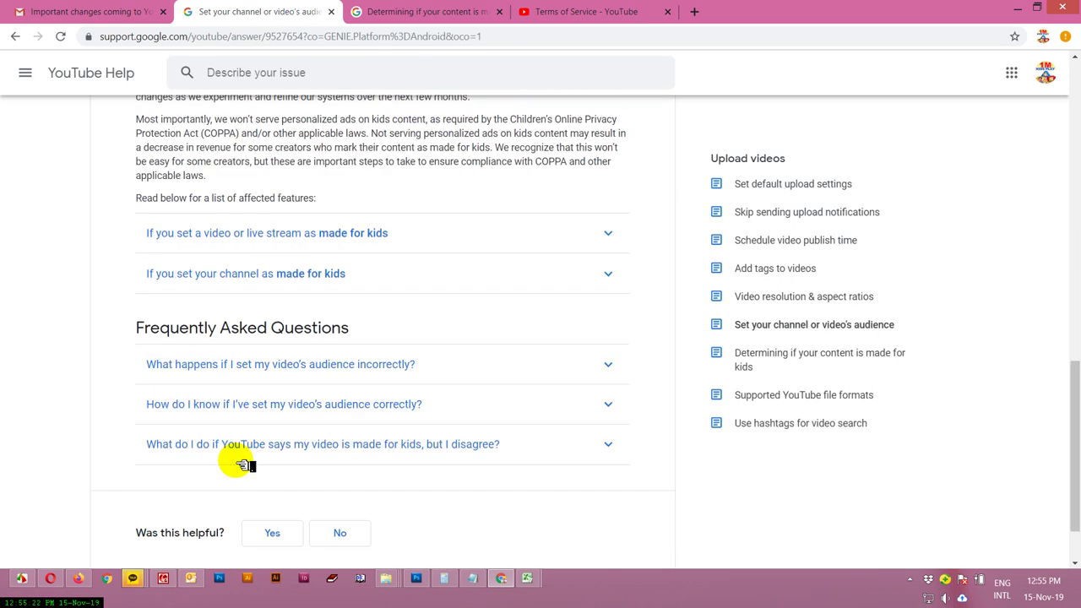
scroll(234, 459, "up", 7)
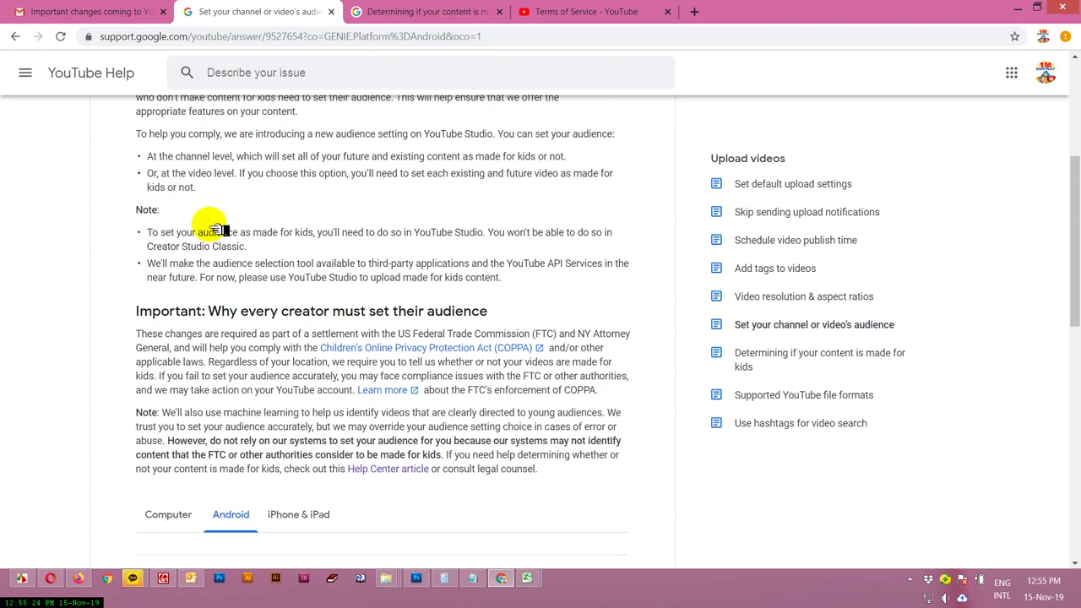
scroll(199, 220, "up", 4)
scroll(160, 265, "down", 5)
scroll(254, 389, "down", 1)
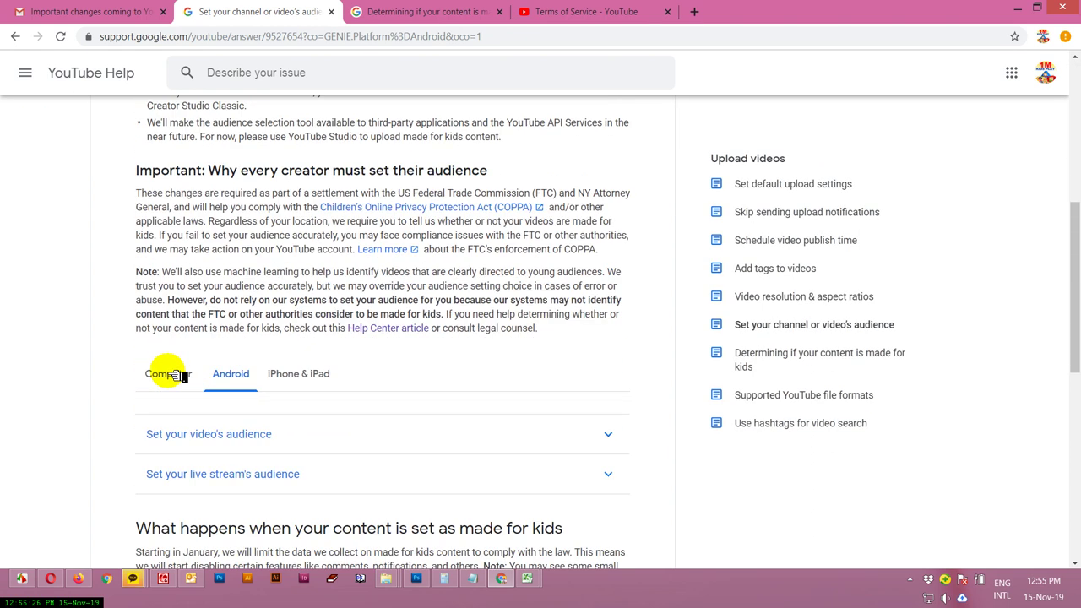
left_click(167, 306)
scroll(211, 355, "down", 2)
scroll(211, 387, "down", 1)
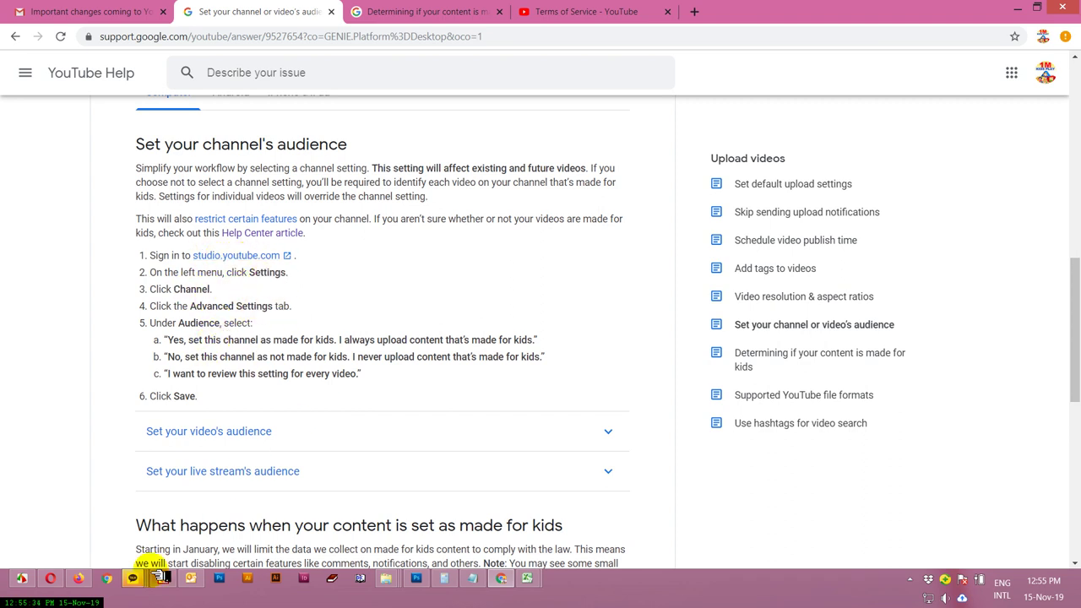
- Switch to YouTube Studio, cancel the open settings, and reopen the channel's advanced settings to show the audience options
left_click(81, 579)
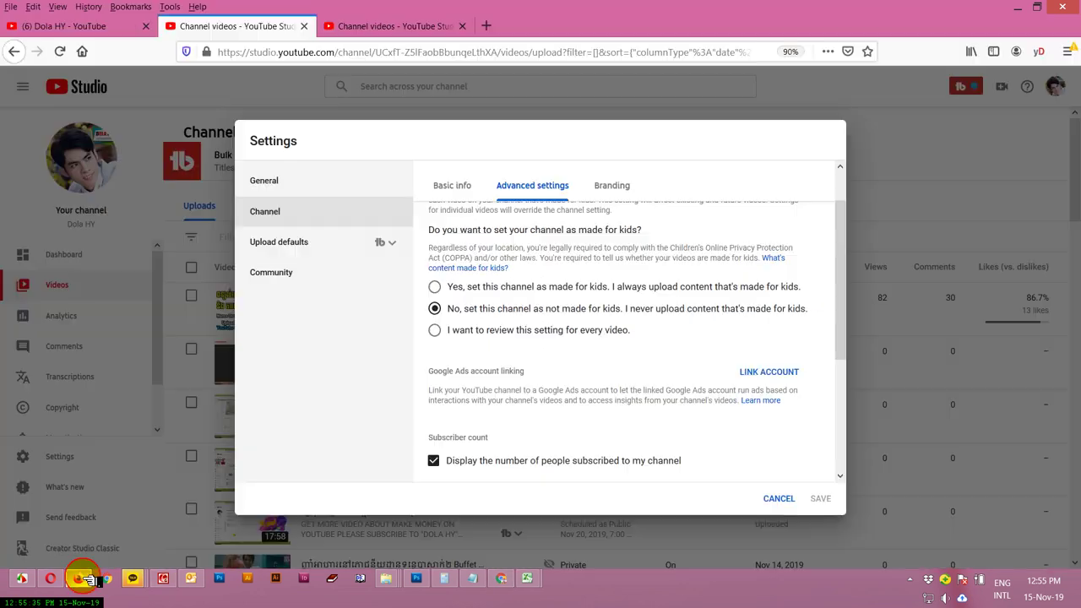
left_click(779, 498)
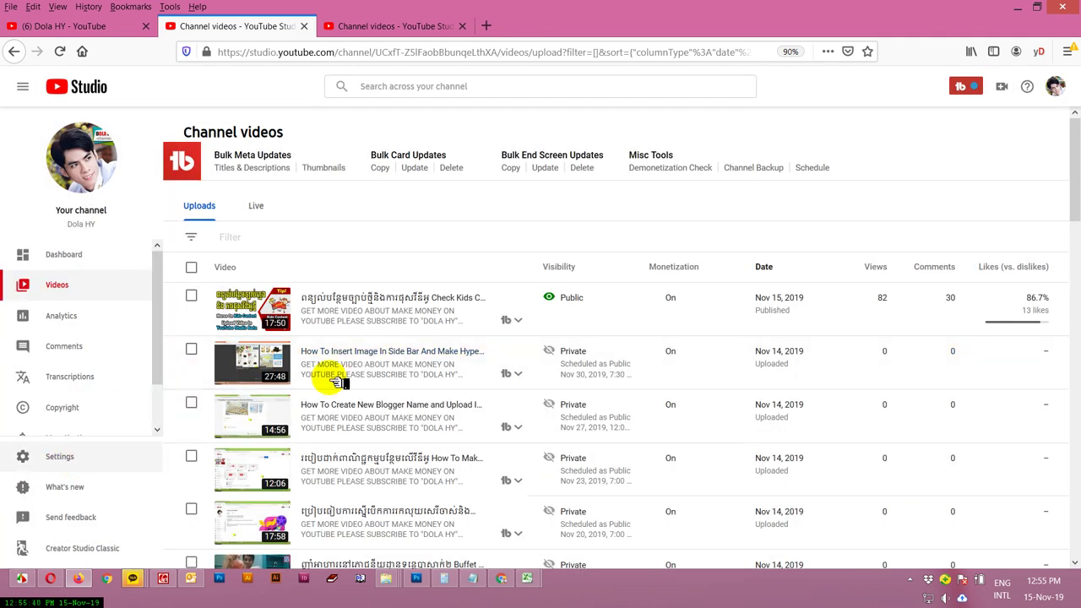
left_click(74, 456)
left_click(271, 212)
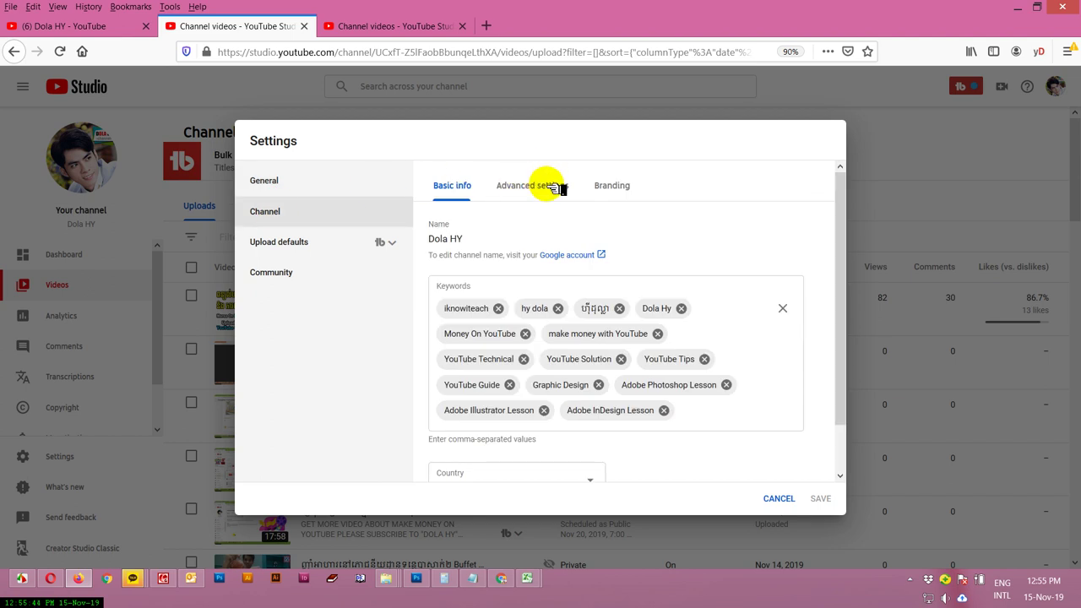
left_click(548, 188)
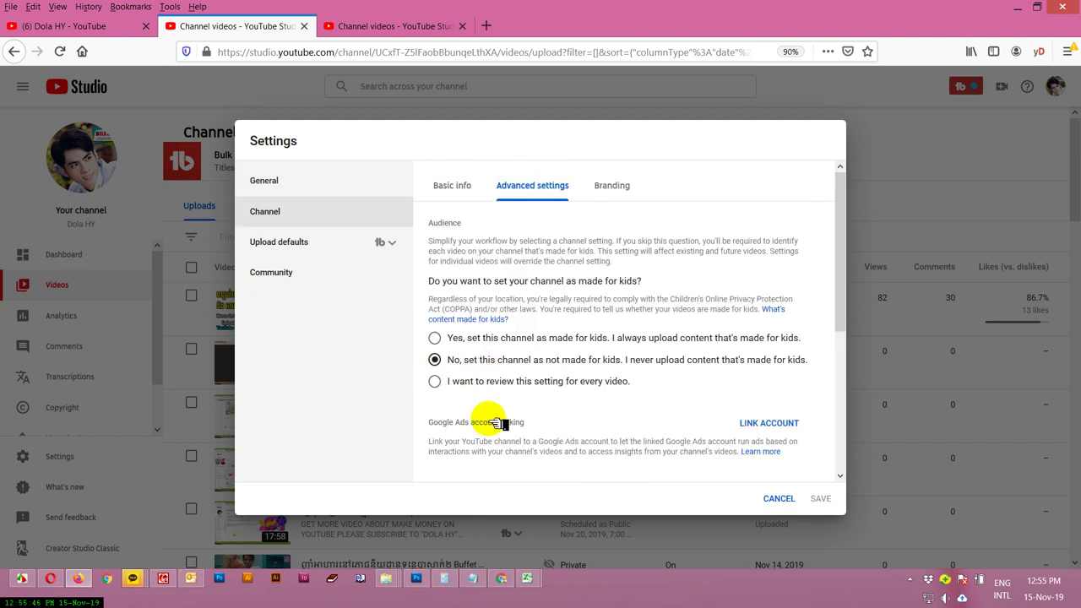
- Return to the YouTube Help article and review "Set your video's audience", covering new uploads and existing videos
left_click(502, 580)
scroll(398, 465, "down", 2)
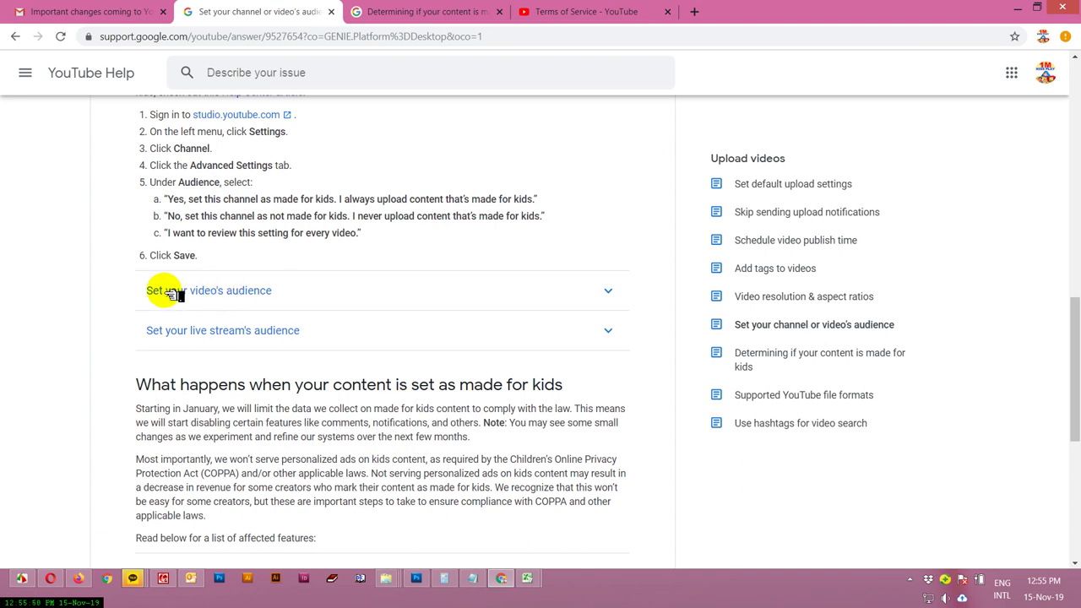
left_click(224, 292)
scroll(346, 338, "down", 1)
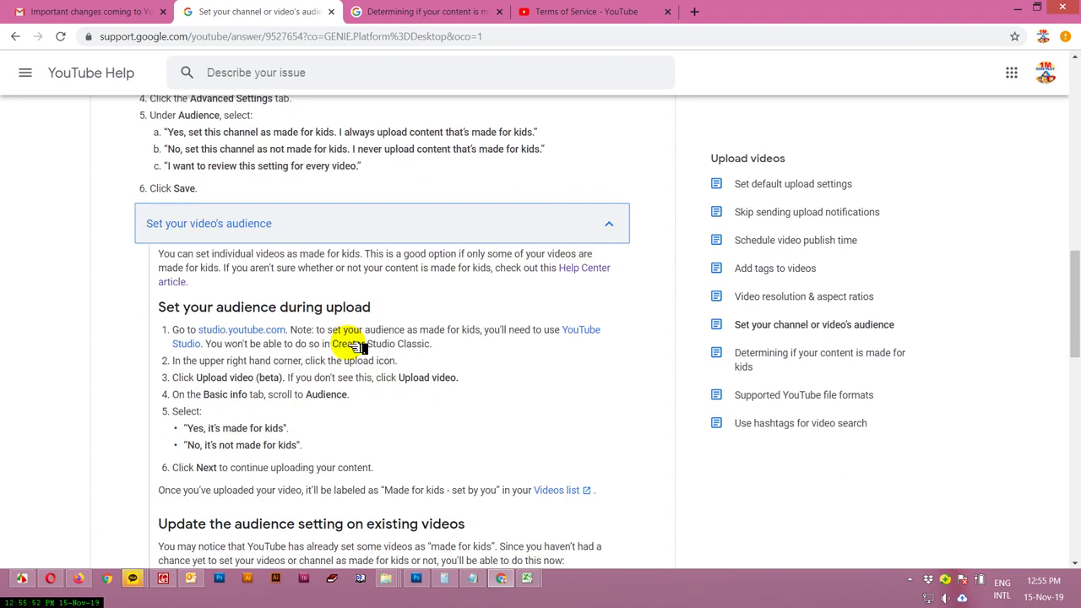
scroll(354, 346, "down", 1)
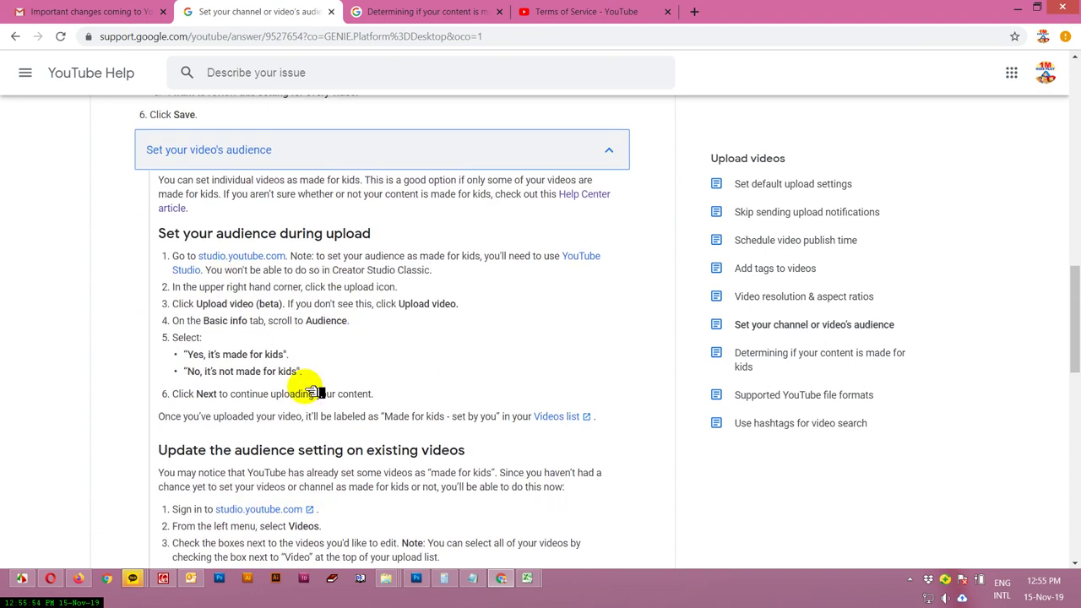
scroll(314, 476, "down", 1)
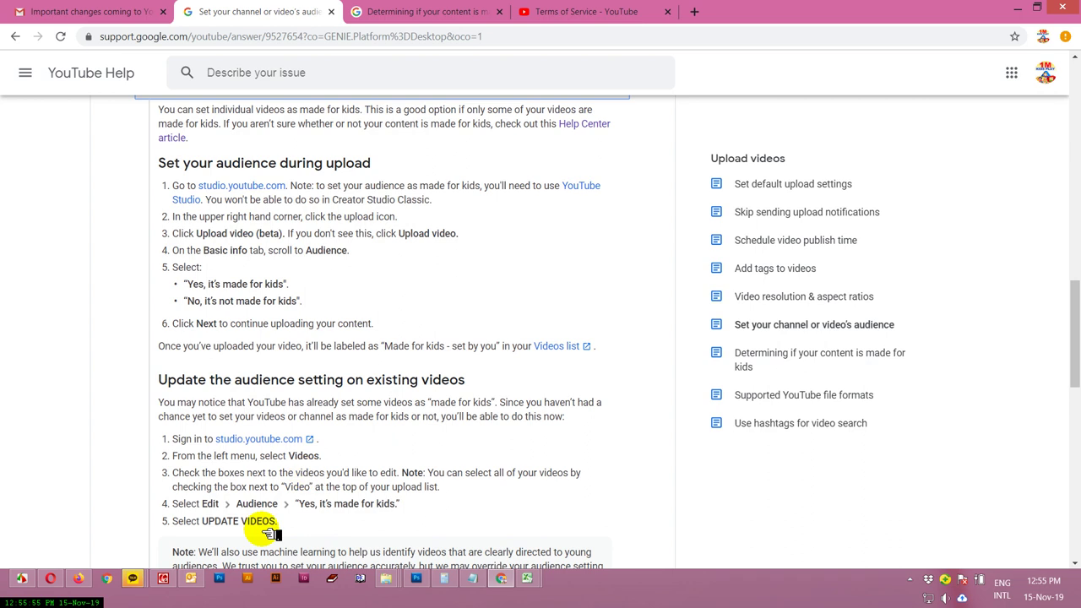
- In YouTube Studio's video list filtered by "kid", show the age restriction options of the pending audience edit, and cancel that edit
left_click(79, 579)
left_click(398, 25)
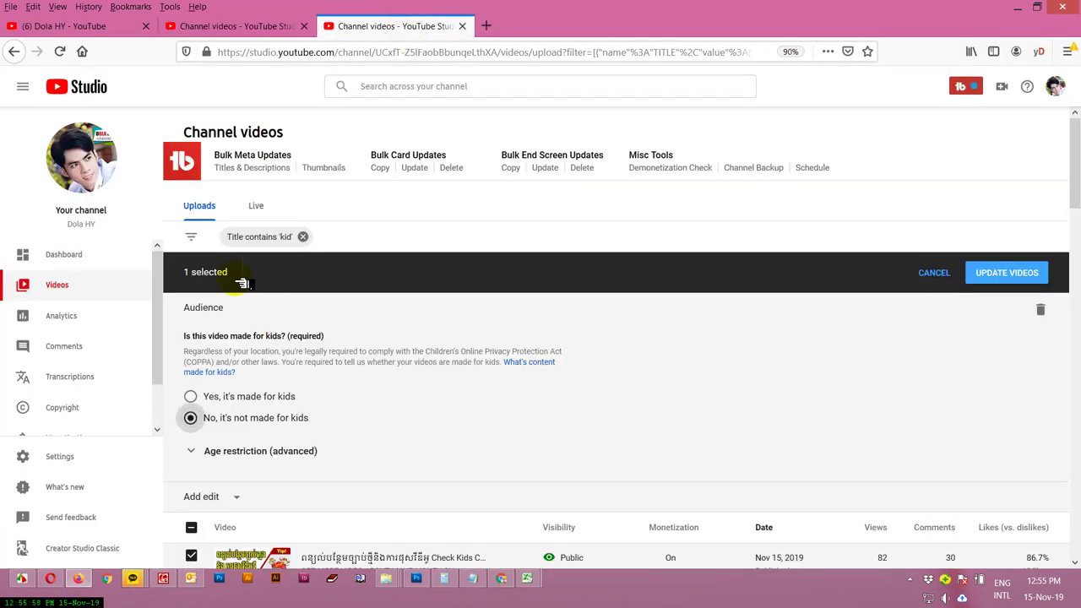
left_click(190, 450)
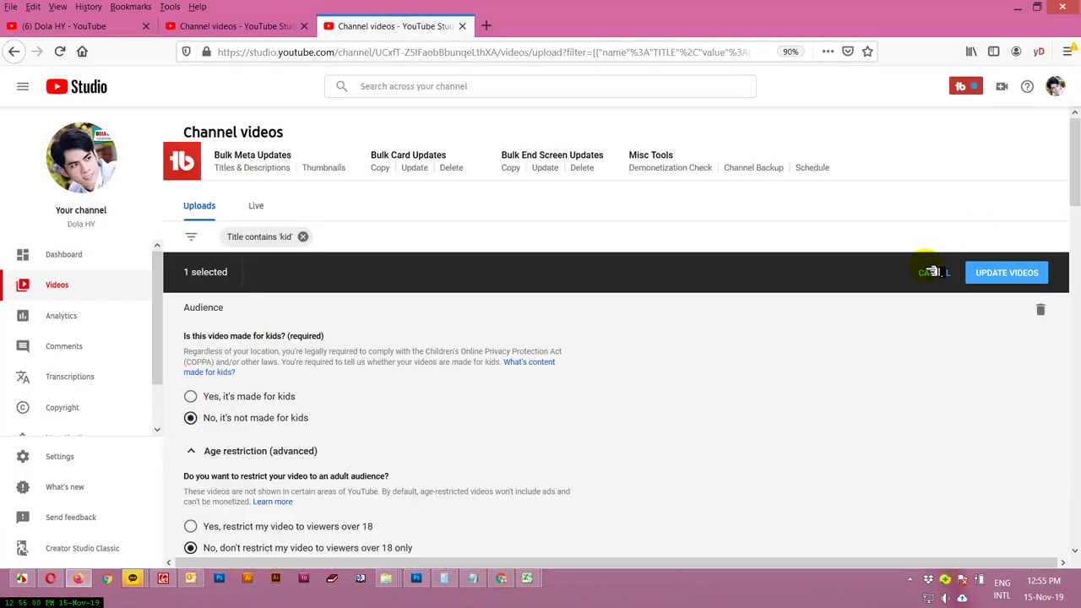
left_click(931, 272)
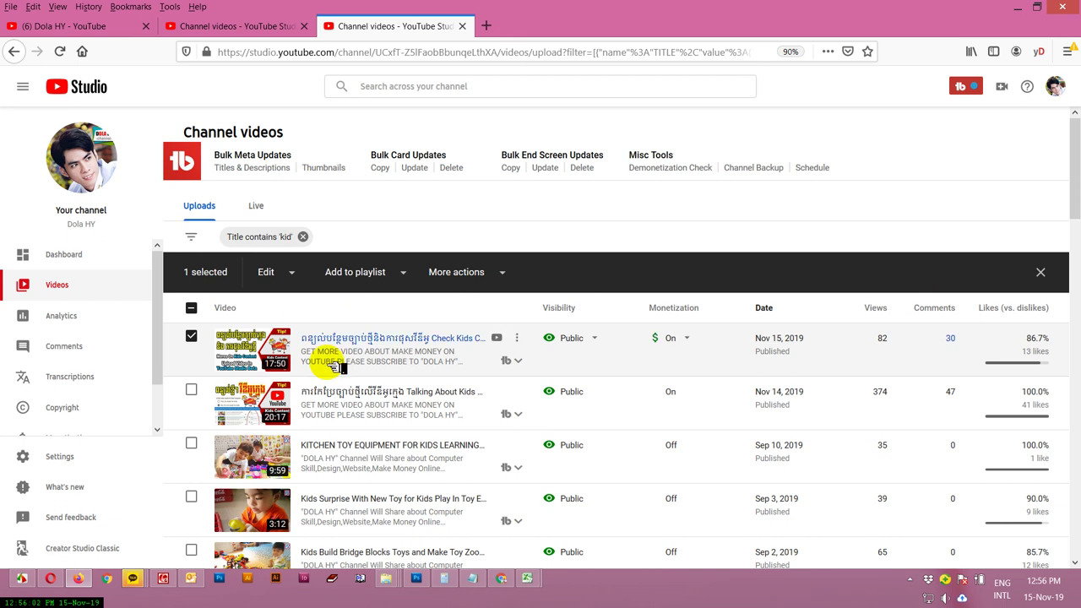
- View the audience setting in the details of the "Kids Surprise With New Toy" video, and return to the channel's video list
scroll(372, 456, "down", 1)
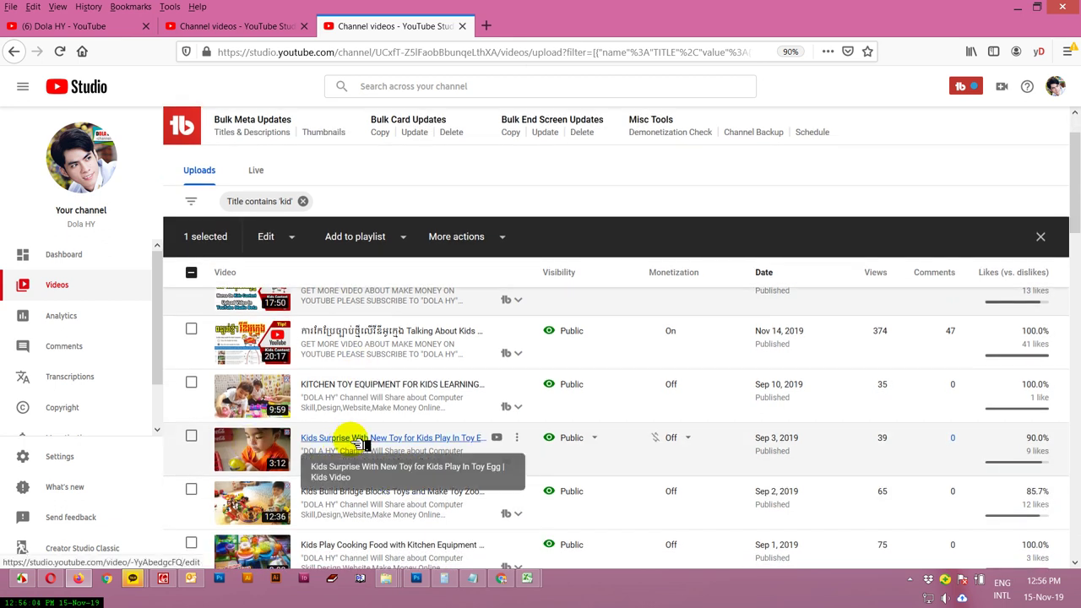
left_click(358, 440)
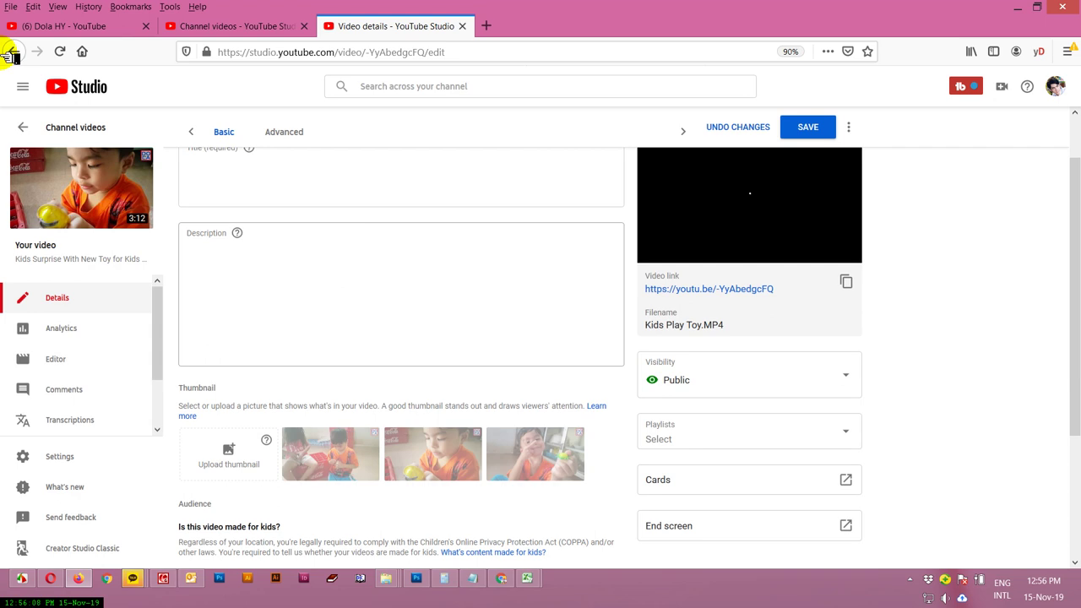
scroll(313, 427, "down", 5)
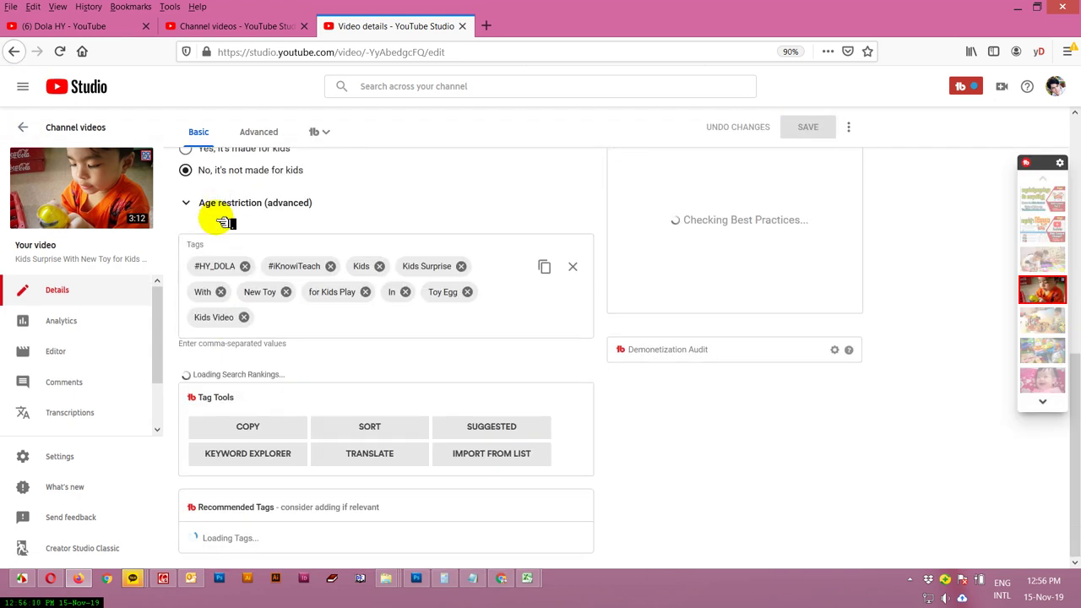
scroll(236, 234, "up", 1)
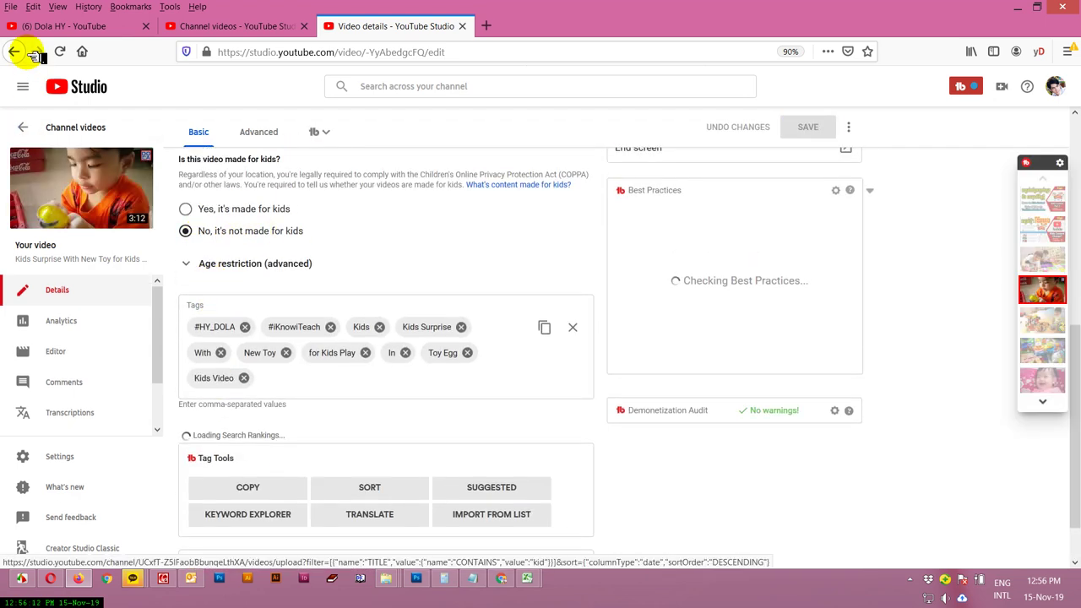
left_click(25, 129)
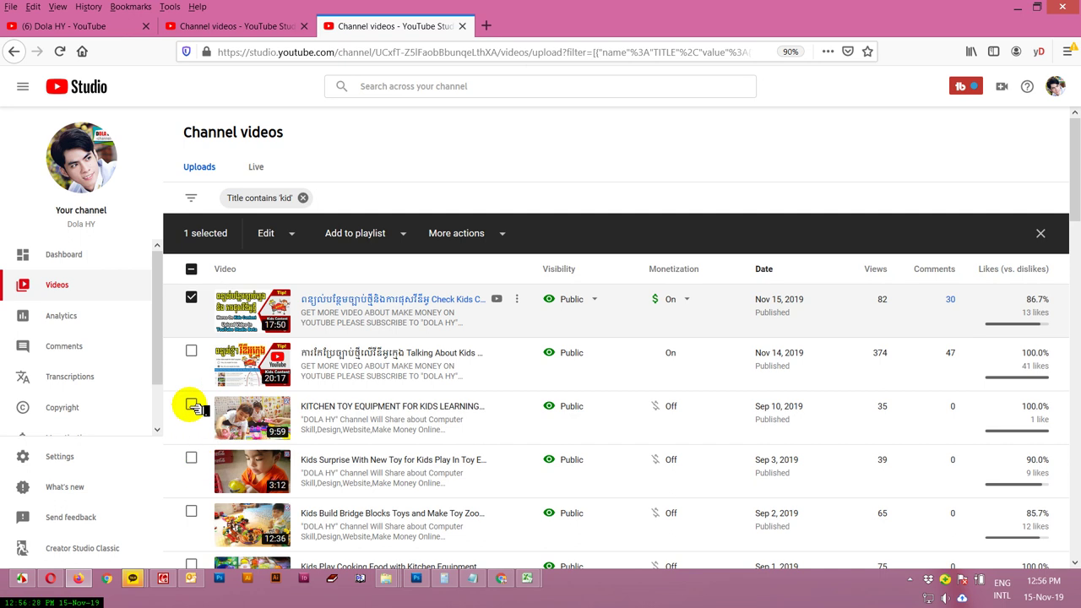
- Select two private videos, including "How To Create New Blogger Name", and open the bulk audience edit for them
left_click(192, 406)
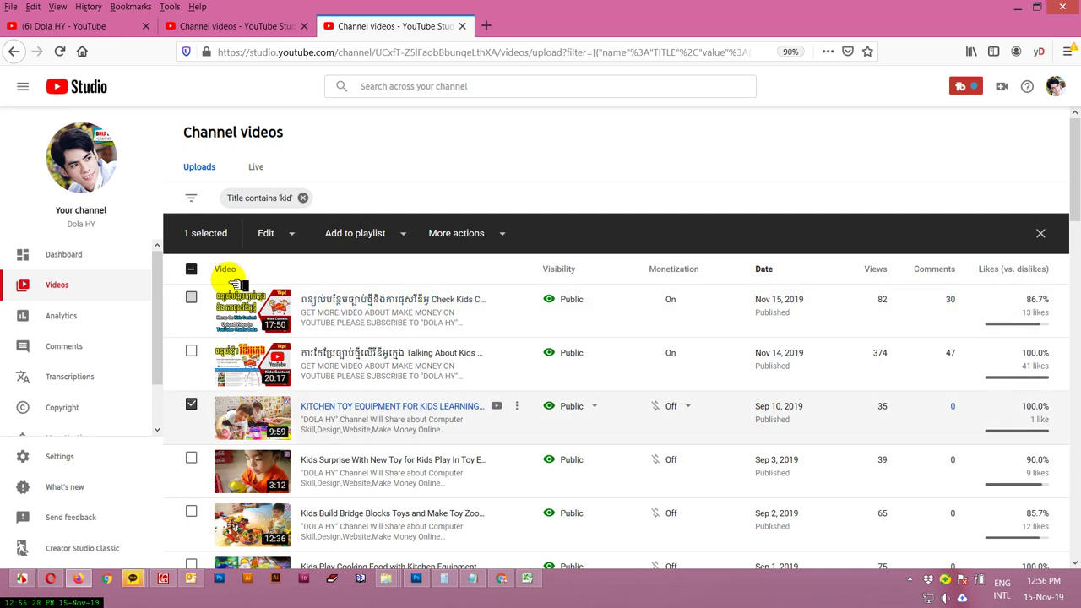
left_click(192, 512)
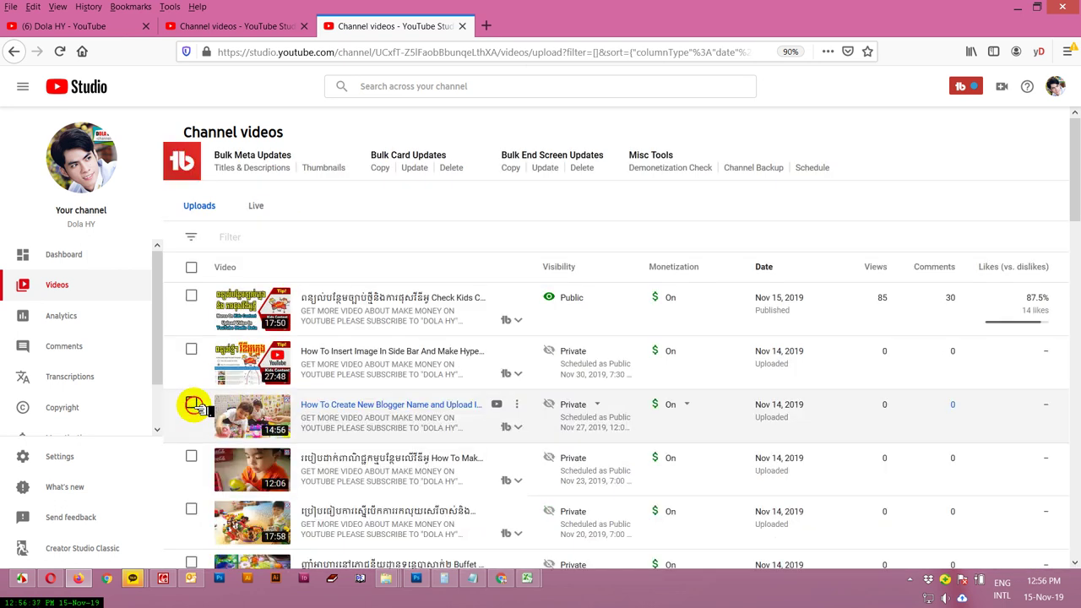
left_click(201, 450)
left_click(198, 412)
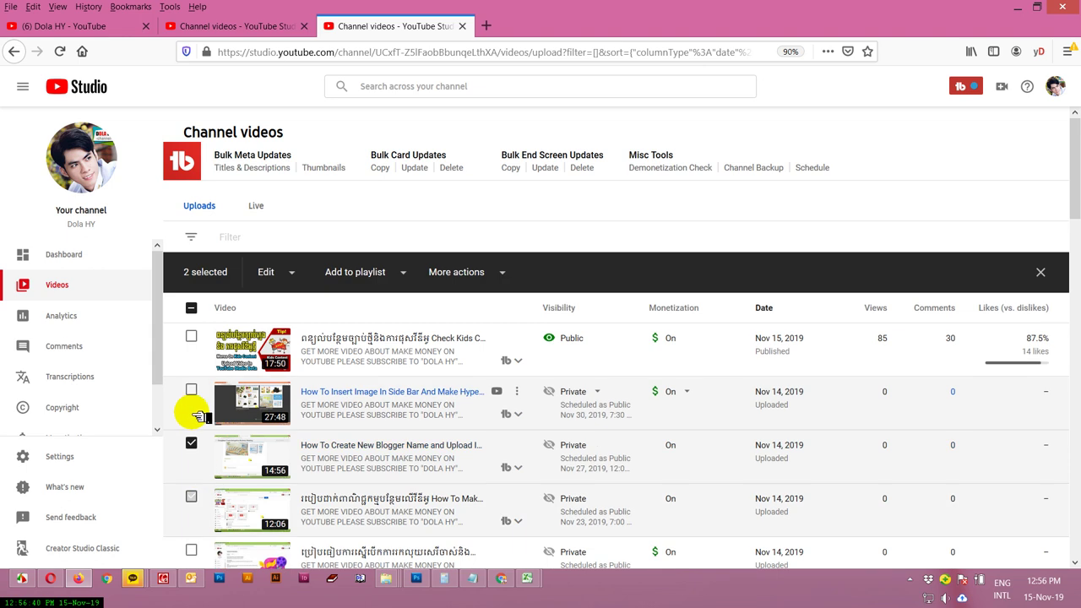
left_click(268, 274)
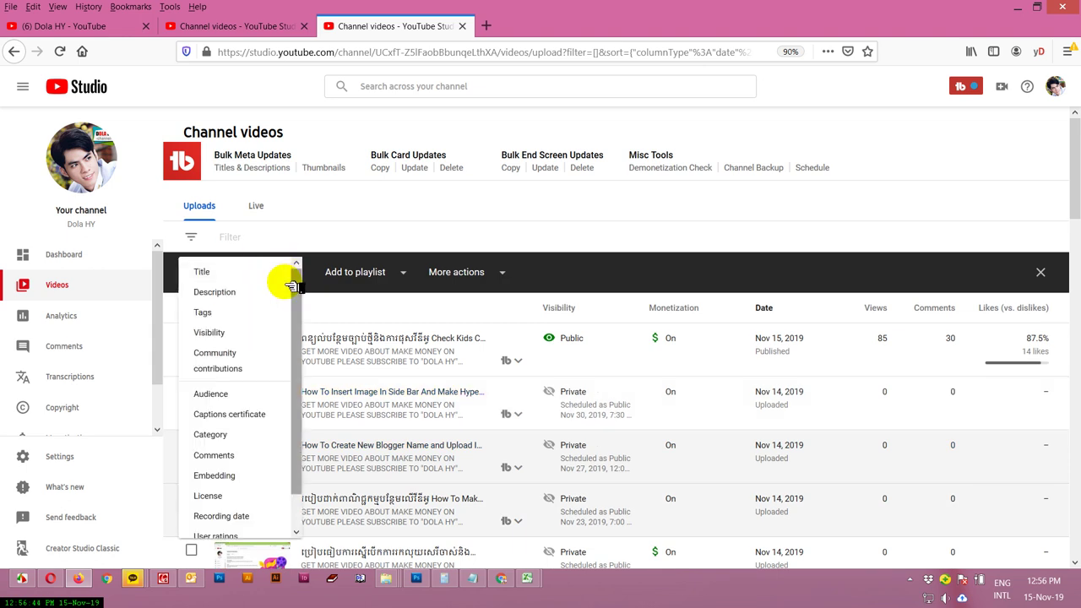
left_click(212, 394)
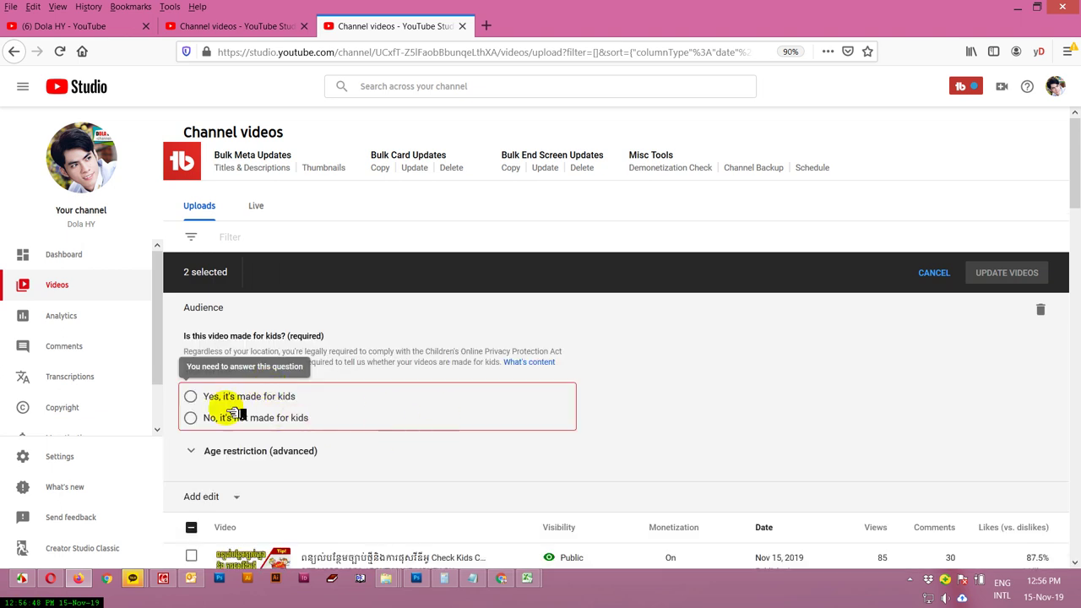
scroll(397, 465, "down", 1)
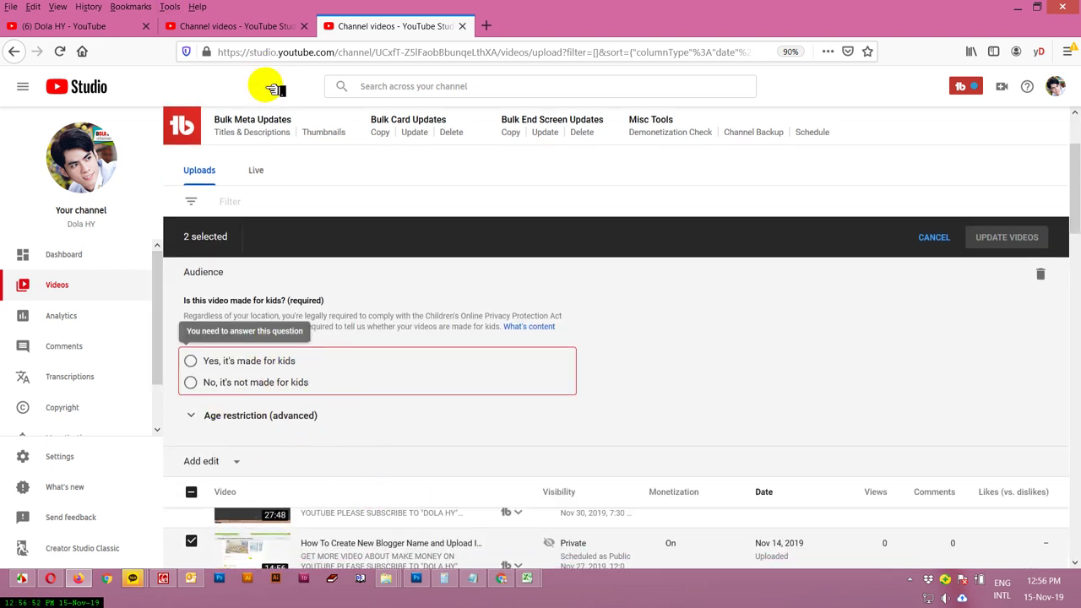
- In the YouTube Help article, review "Set your live stream's audience" and highlight "not made for kids" in the creation steps
left_click(252, 19)
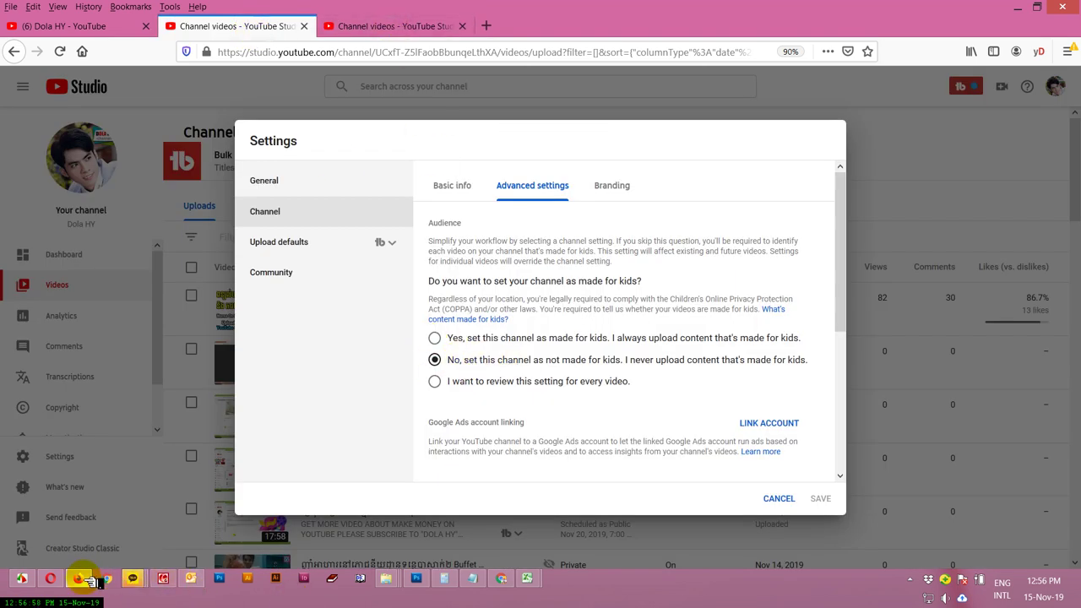
left_click(499, 579)
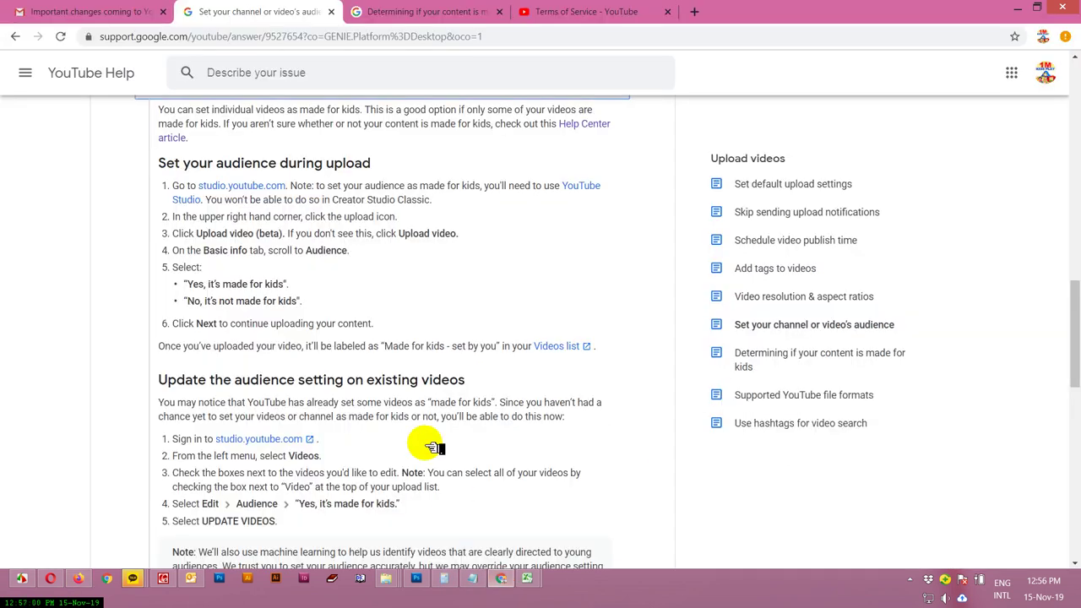
scroll(431, 448, "down", 3)
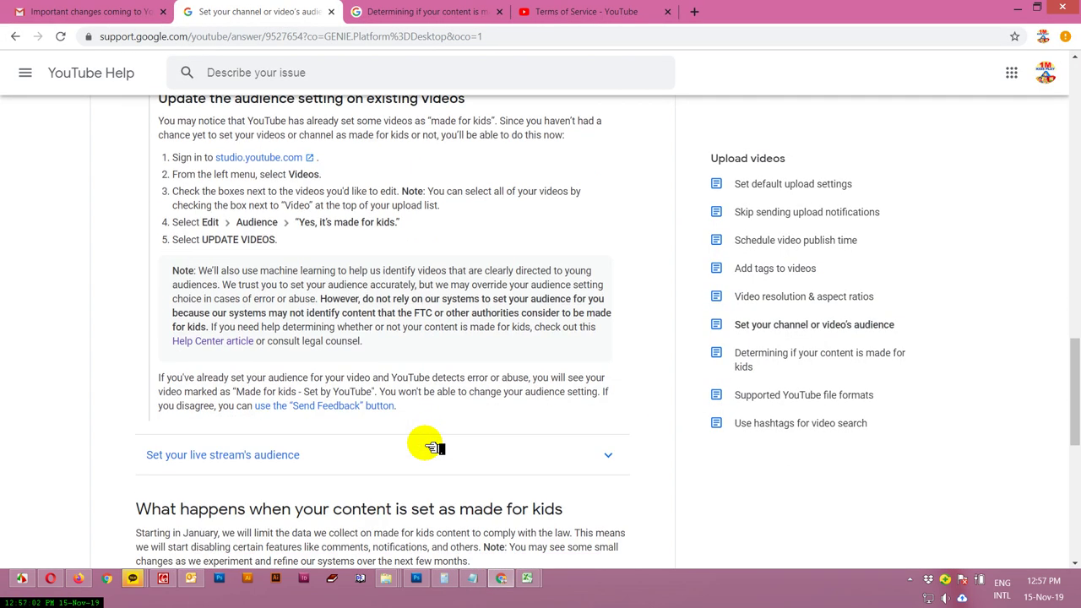
scroll(431, 447, "down", 2)
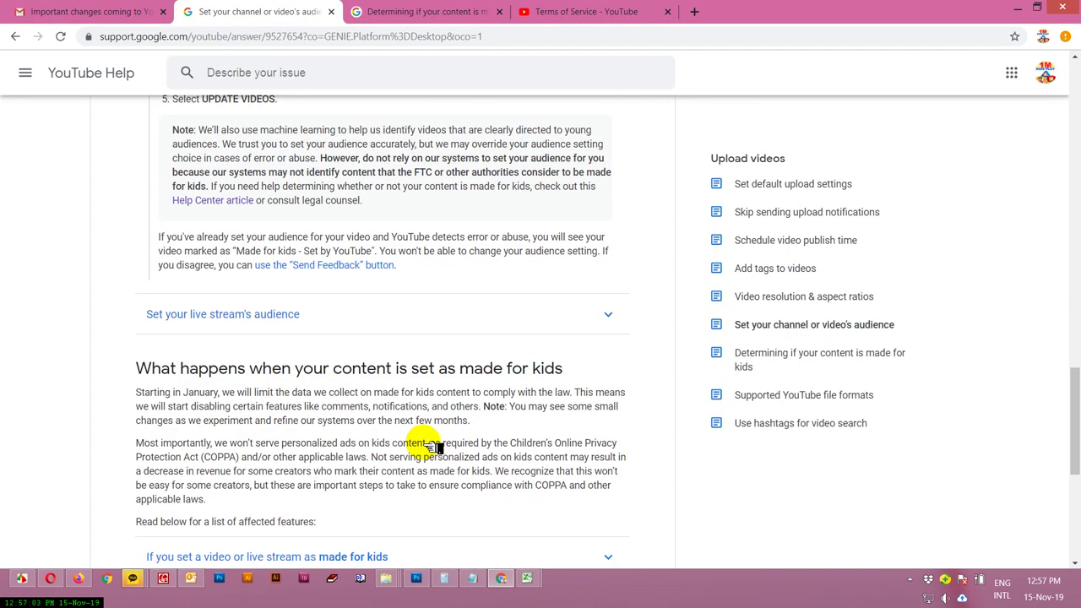
left_click(173, 320)
scroll(306, 367, "down", 2)
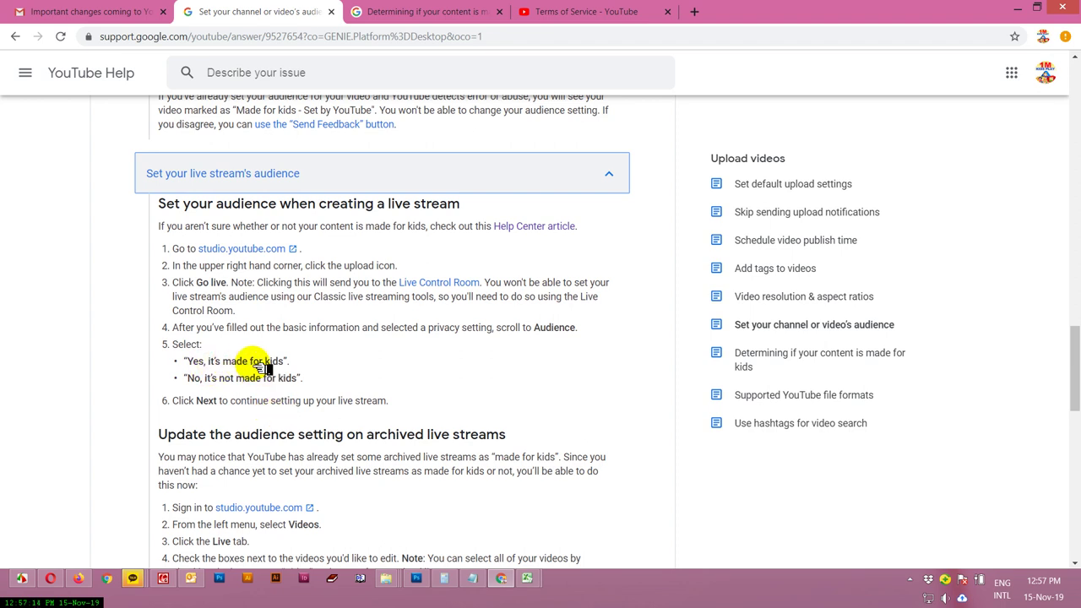
left_click_drag(302, 380, 222, 380)
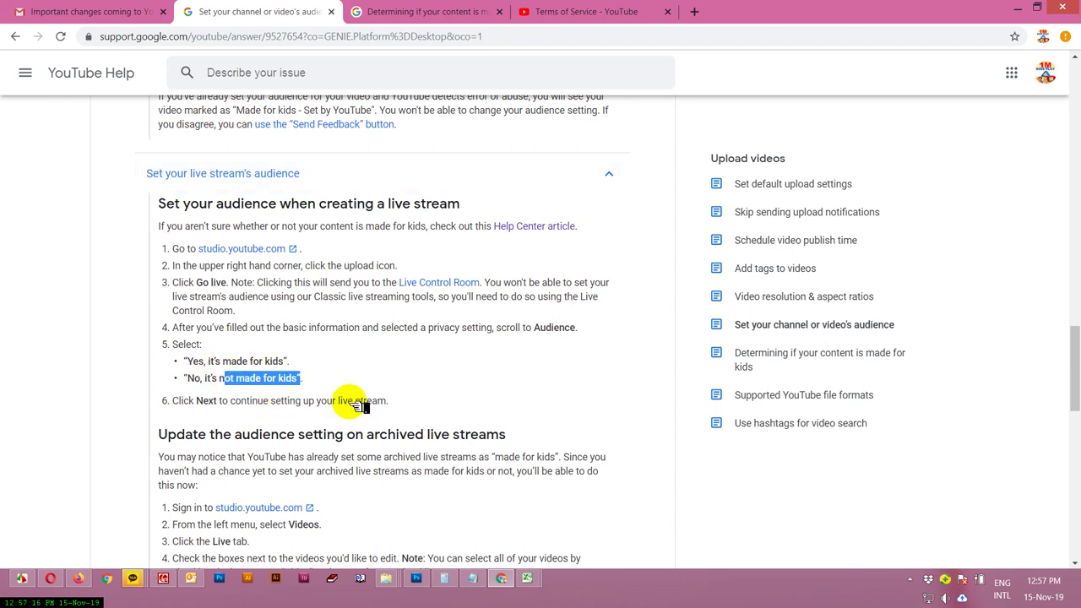
scroll(353, 403, "down", 3)
scroll(307, 429, "down", 1)
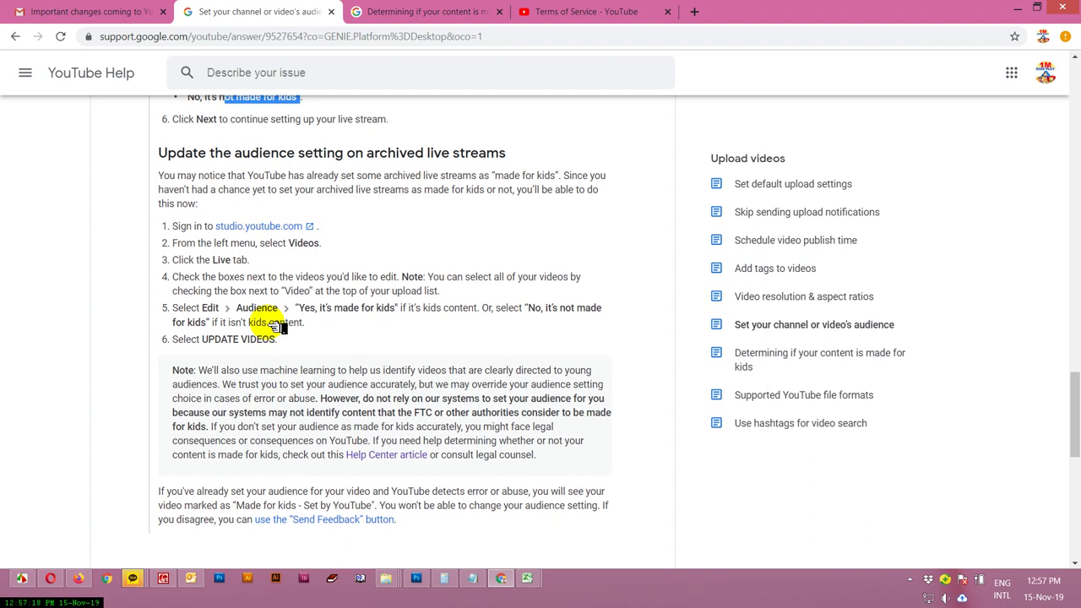
- Highlight the heading "What happens when your content is set as made for kids" and the phrase "Starting in January" below it
scroll(528, 408, "down", 4)
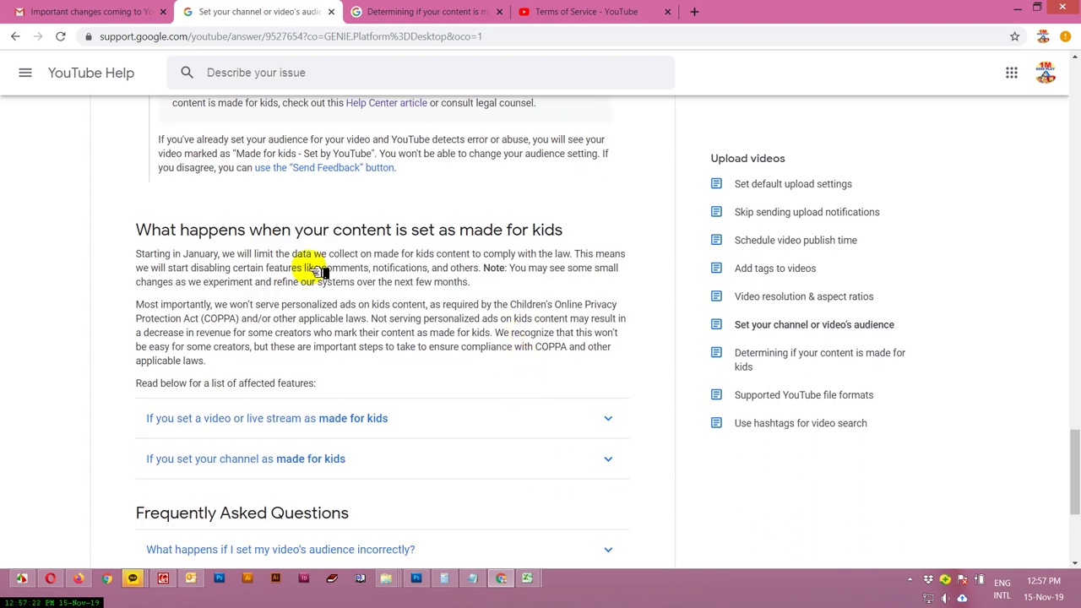
left_click_drag(172, 233, 581, 247)
left_click(563, 228)
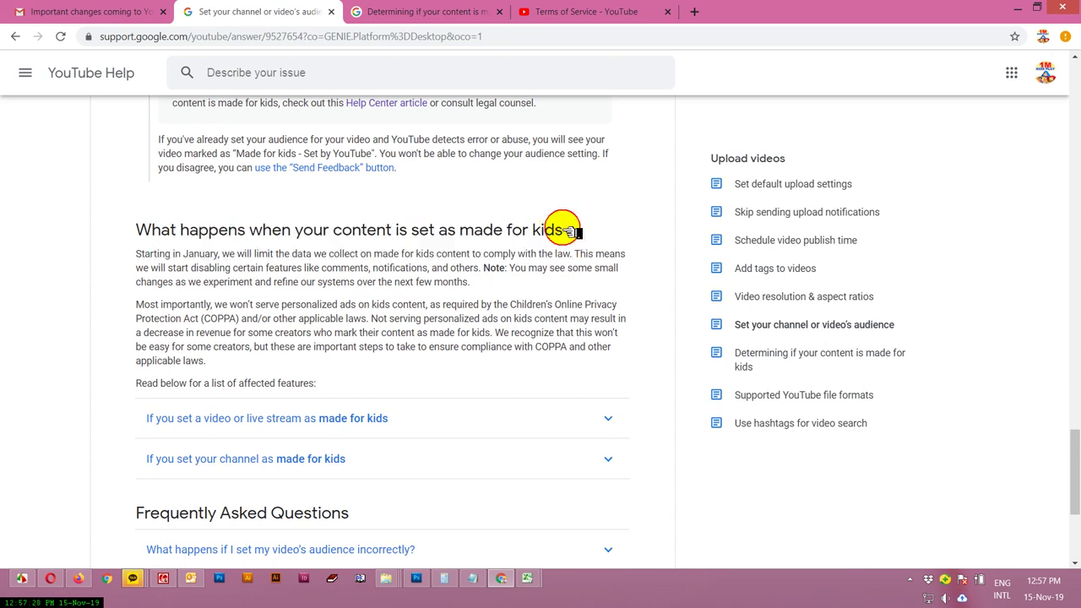
left_click(81, 578)
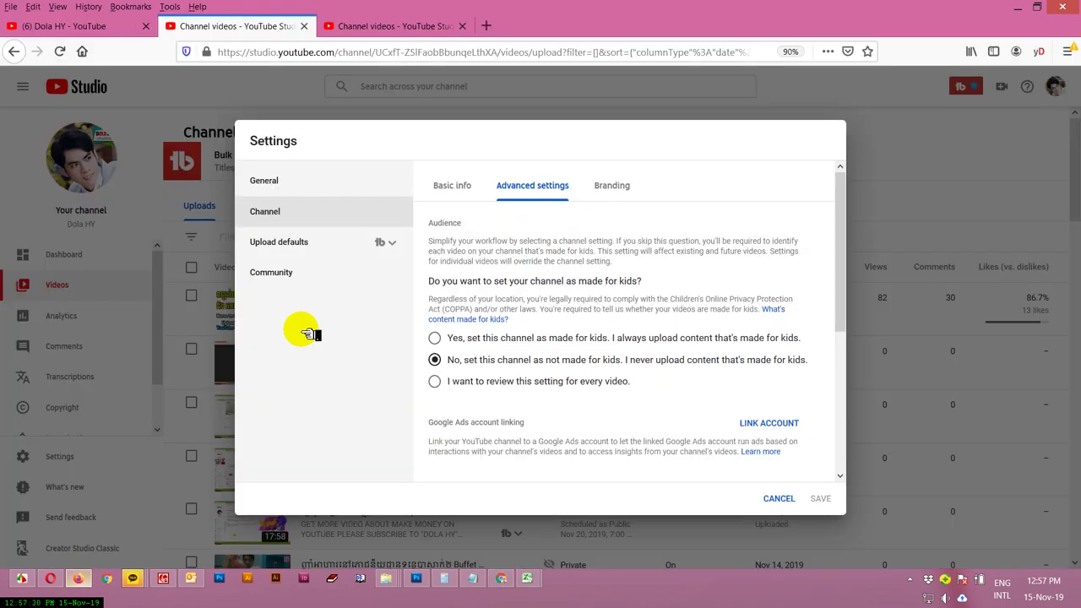
left_click(514, 579)
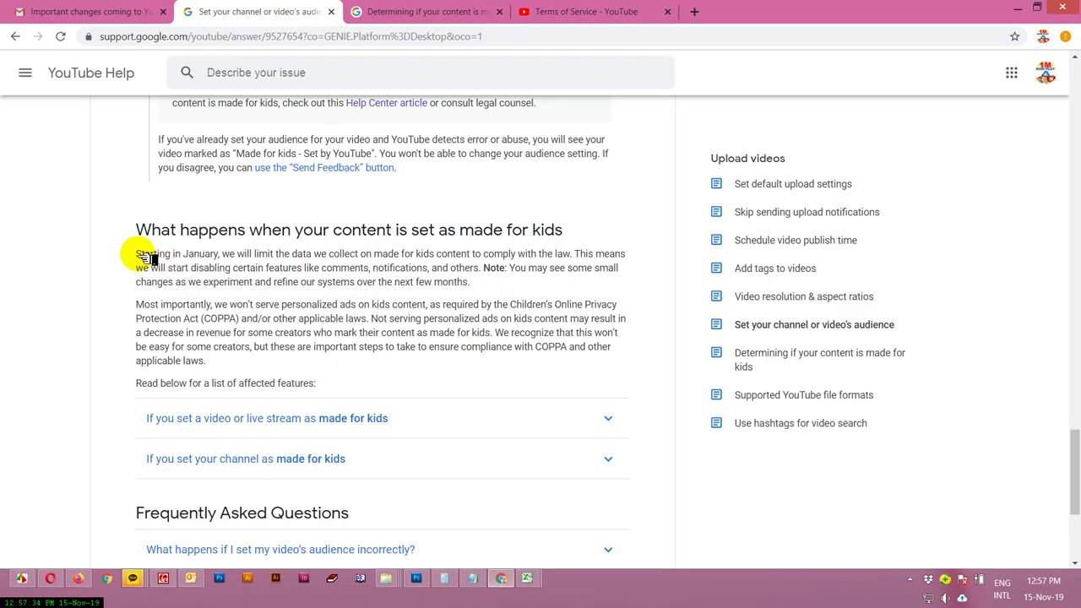
left_click_drag(138, 253, 226, 256)
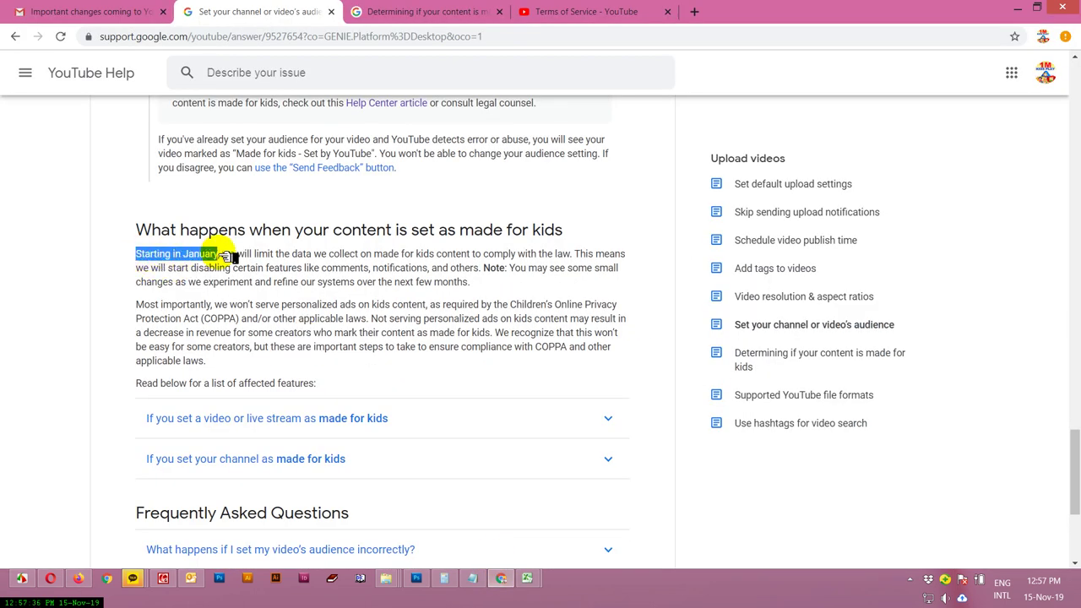
left_click_drag(258, 253, 369, 257)
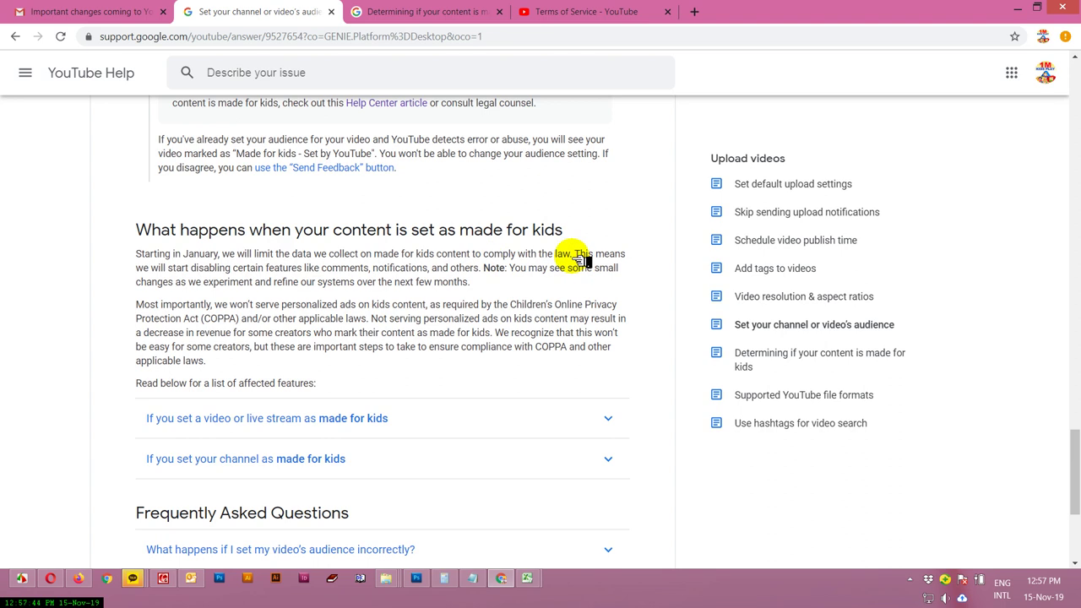
- In the made for kids section of the Help article, highlight "with the law" and the phrase "start disabling"
left_click_drag(567, 255, 519, 257)
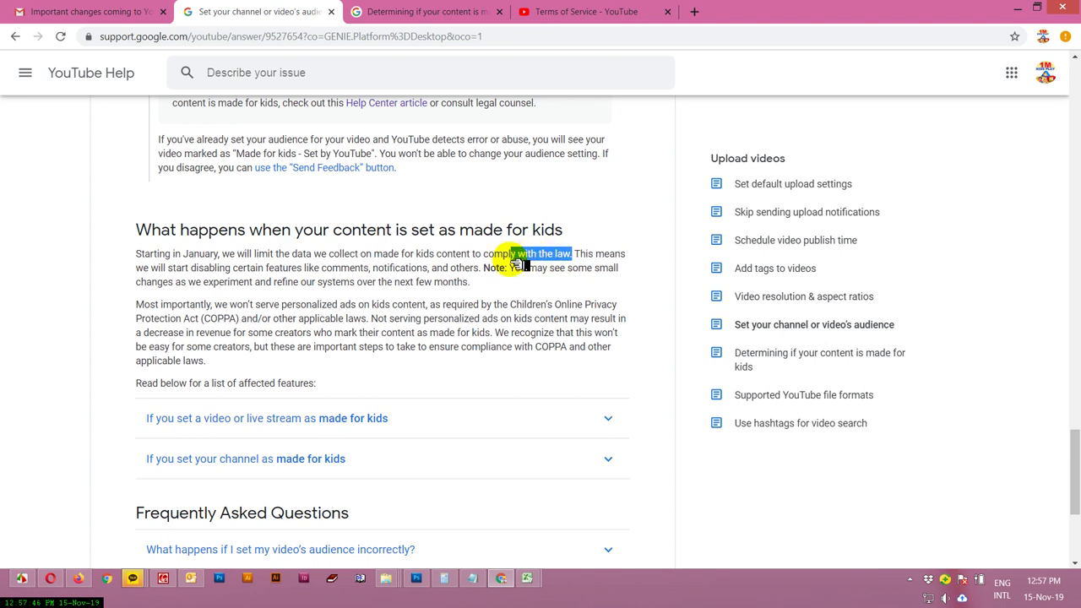
left_click_drag(173, 269, 229, 268)
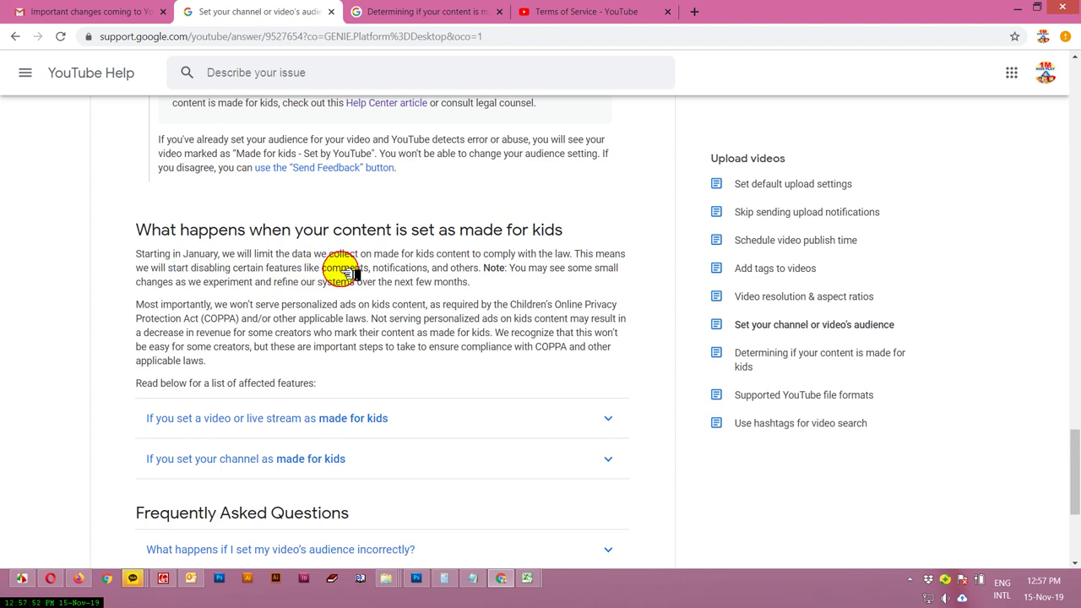
- Switch to the Opera browser and load youtube.com in place of the channel monetization page
left_click(78, 578)
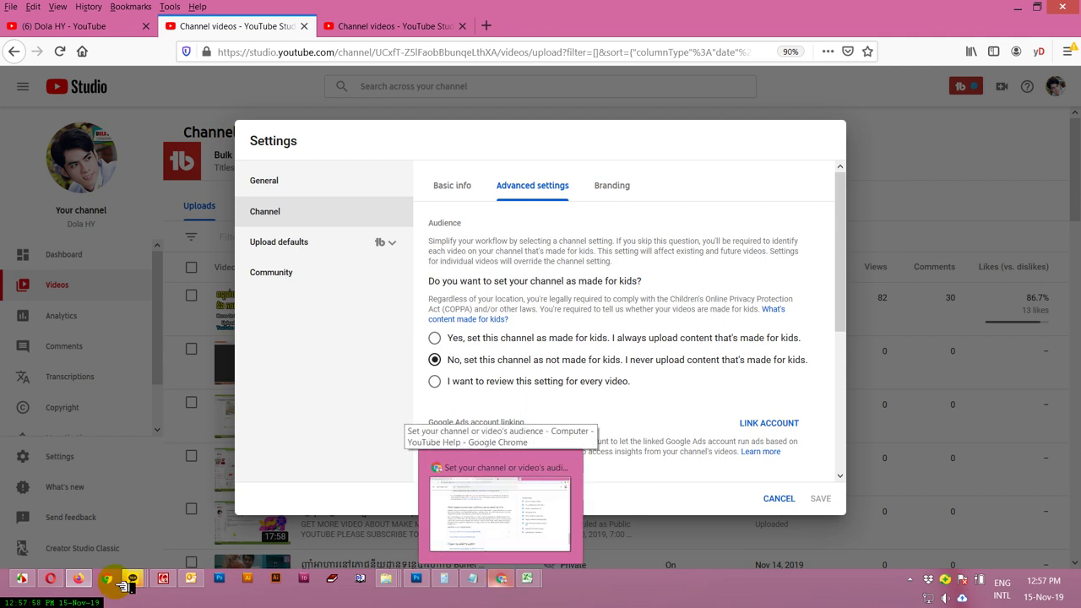
left_click(50, 578)
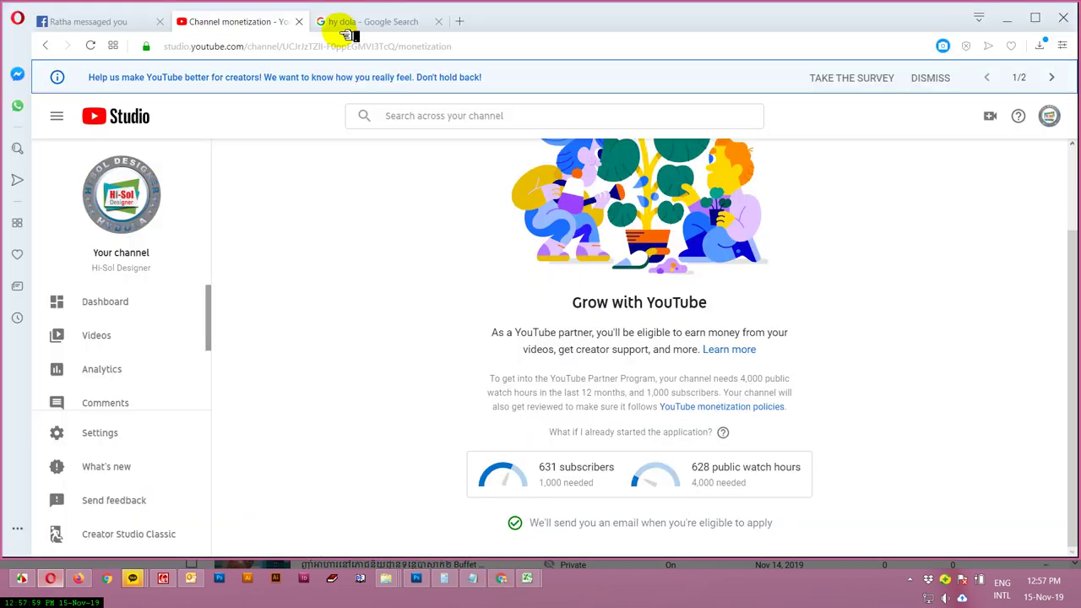
left_click(216, 47)
type("youtube.com")
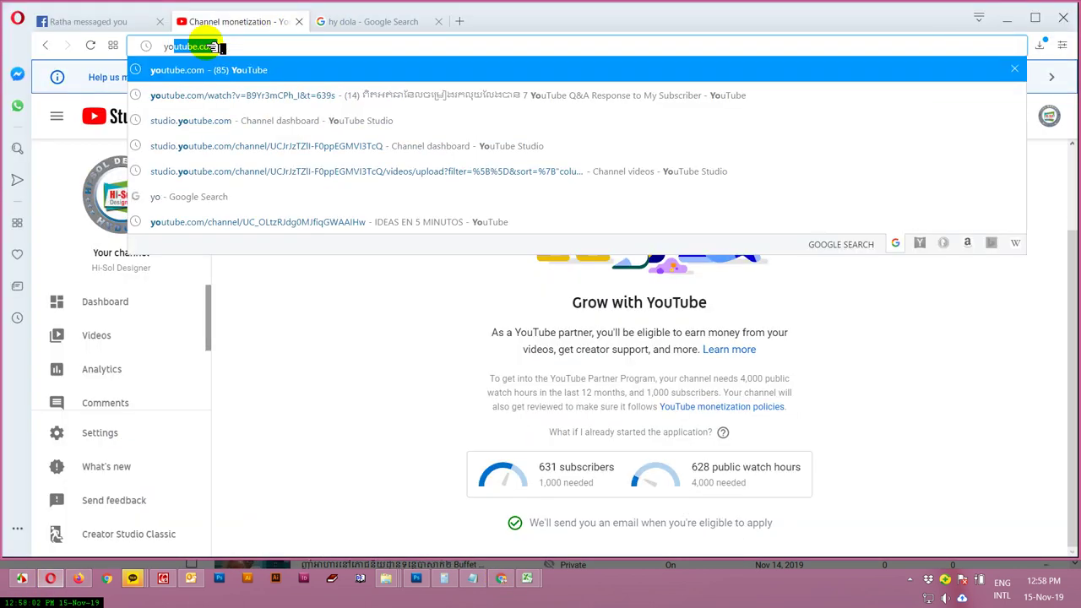
key("Return")
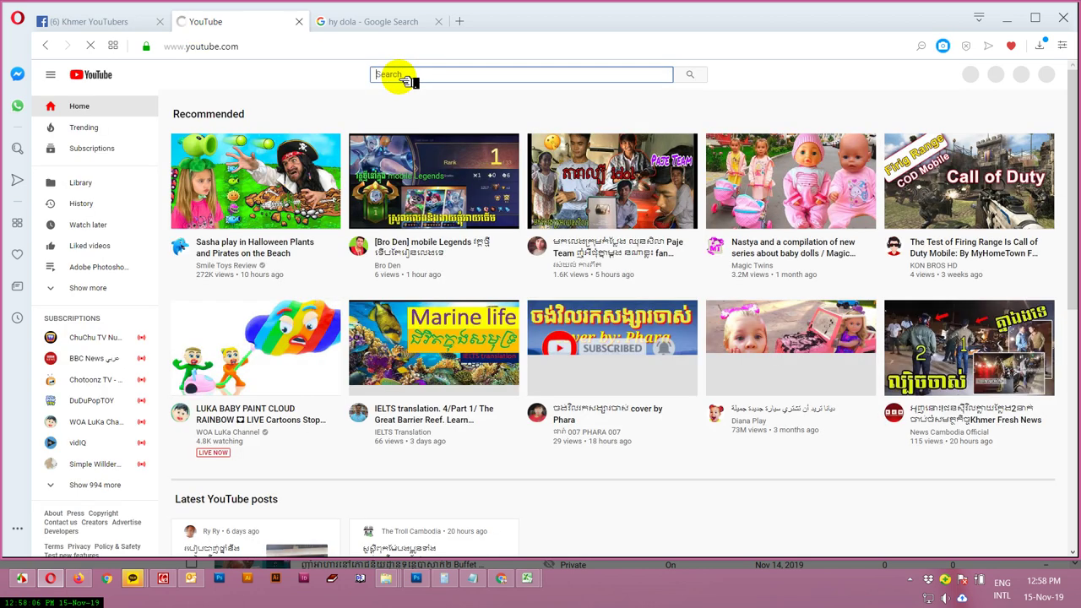
- Search YouTube for the creator's name and open the matching channel that has the make money online banner
left_click(406, 79)
type("hy dola")
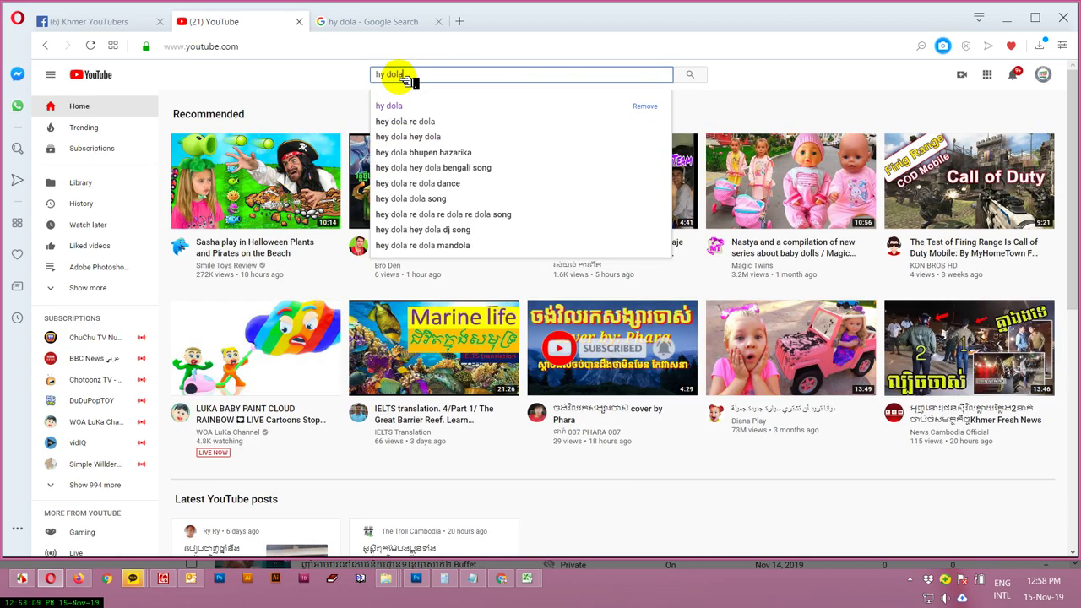
key("Return")
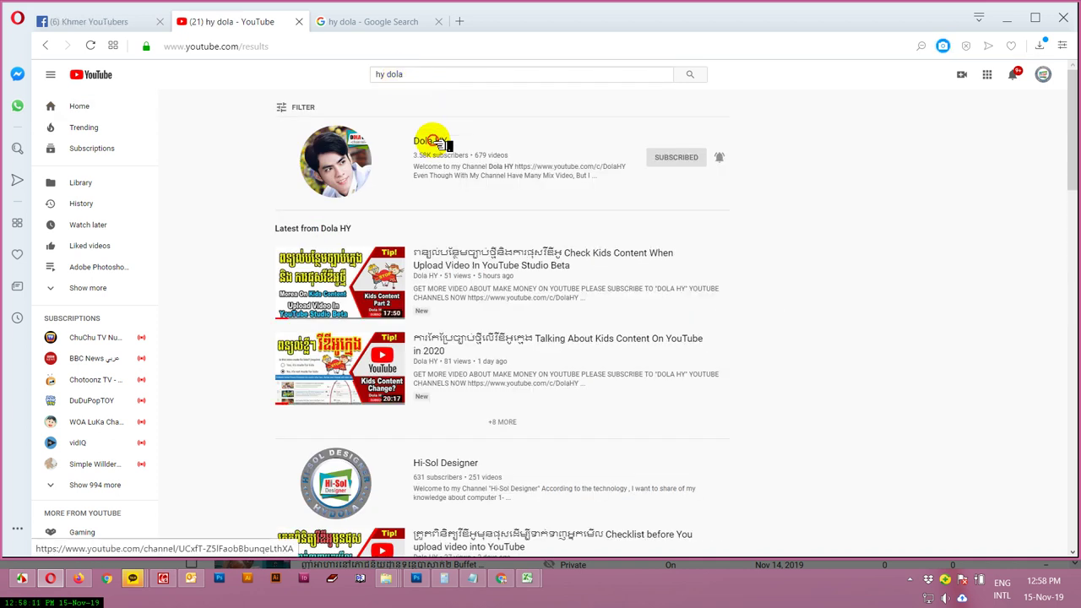
left_click(433, 142)
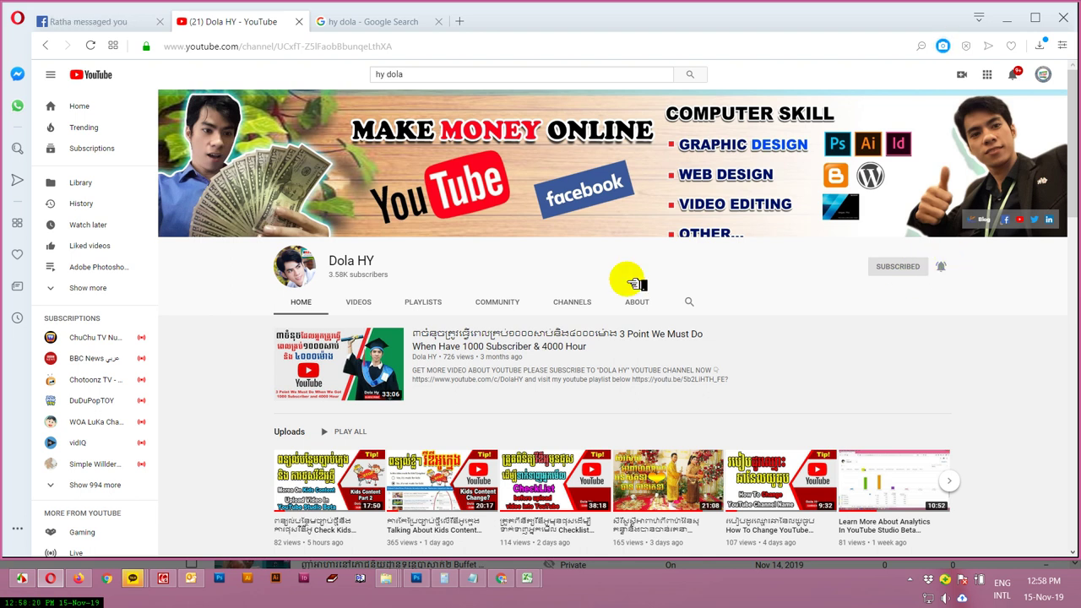
- Play all videos of the "Kid Play and Learning" playlist from the channel's created playlists
left_click(424, 304)
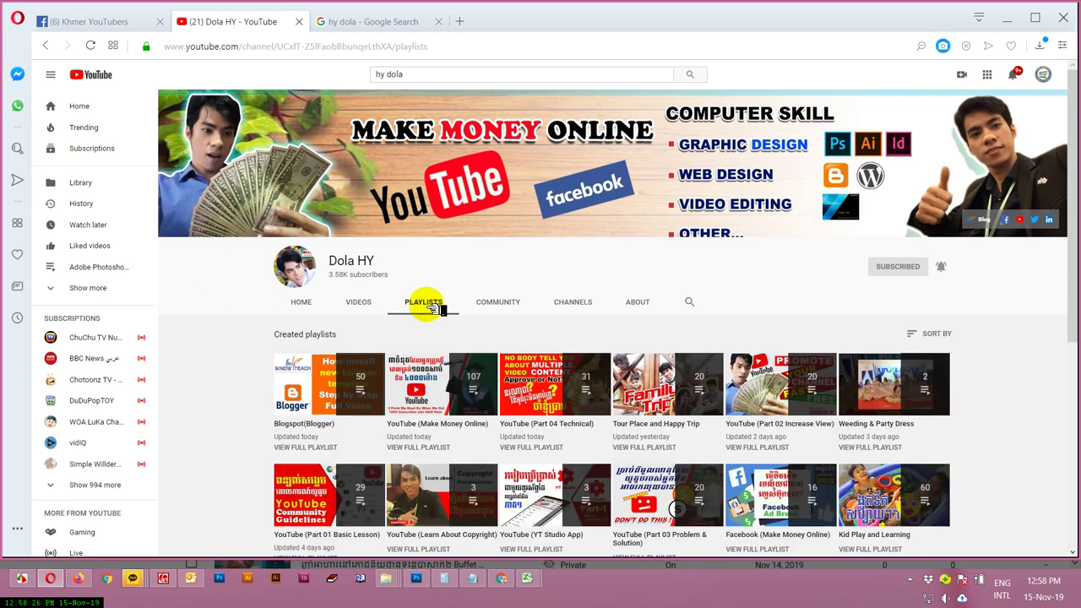
scroll(929, 431, "down", 1)
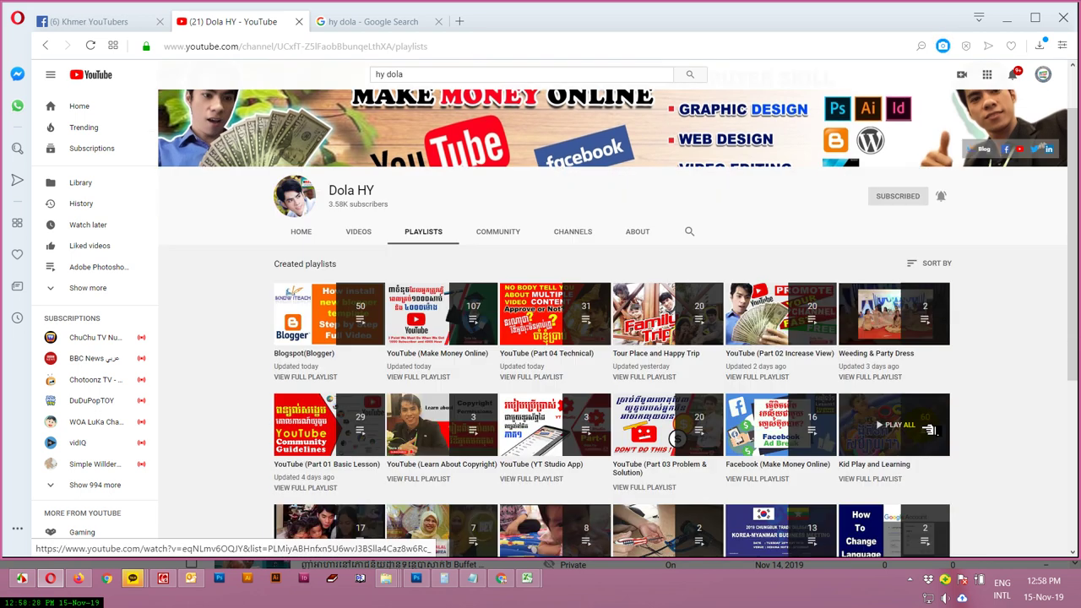
left_click(930, 430)
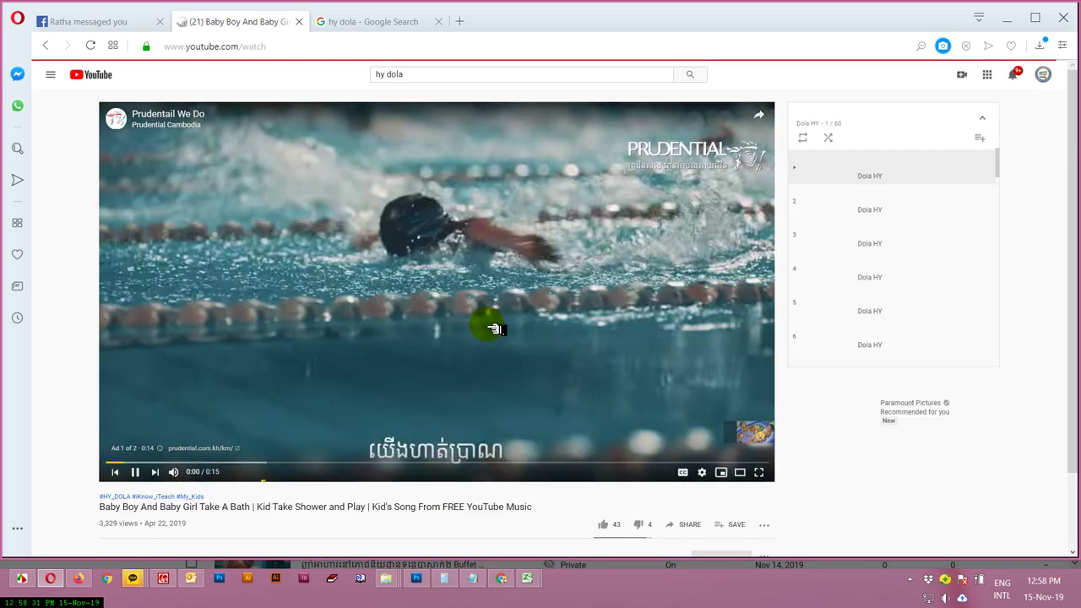
- Examine the comments area below the "Baby Boy And Baby Girl Take A Bath" video and pause its playback
scroll(493, 327, "down", 2)
scroll(490, 324, "up", 1)
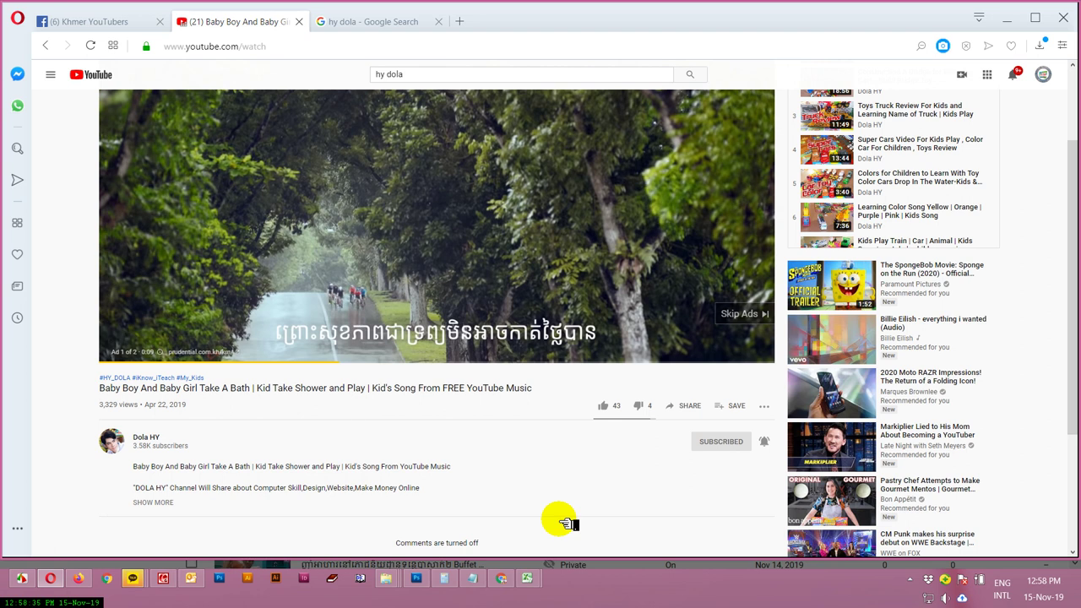
scroll(560, 521, "down", 1)
left_click(134, 282)
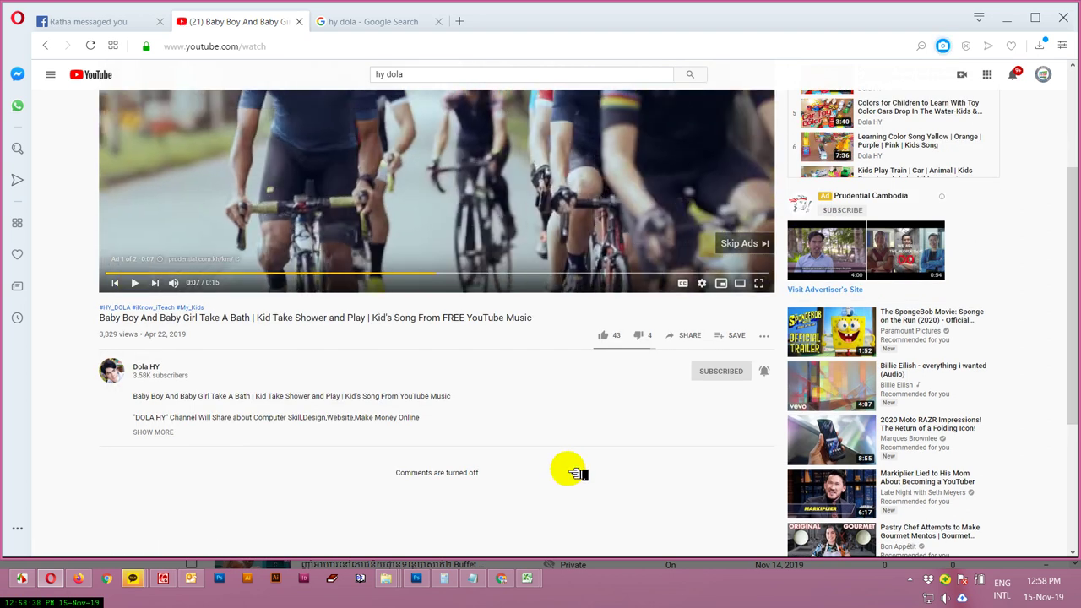
- Highlight "like comments" in the Help article, and in Opera highlight "Comments are turned off" below the bath video
left_click(501, 578)
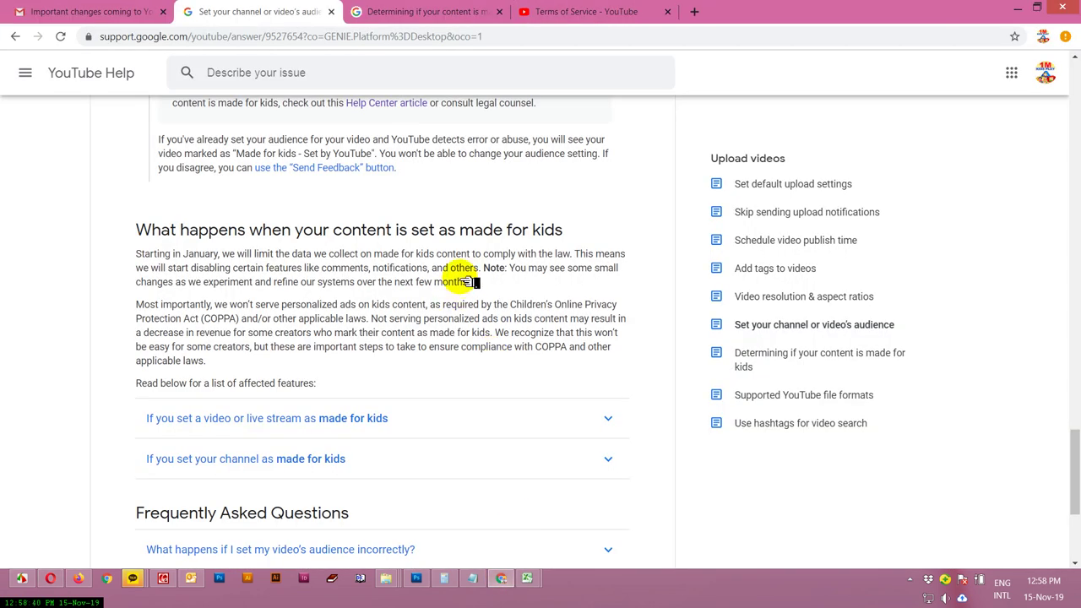
left_click_drag(309, 268, 368, 273)
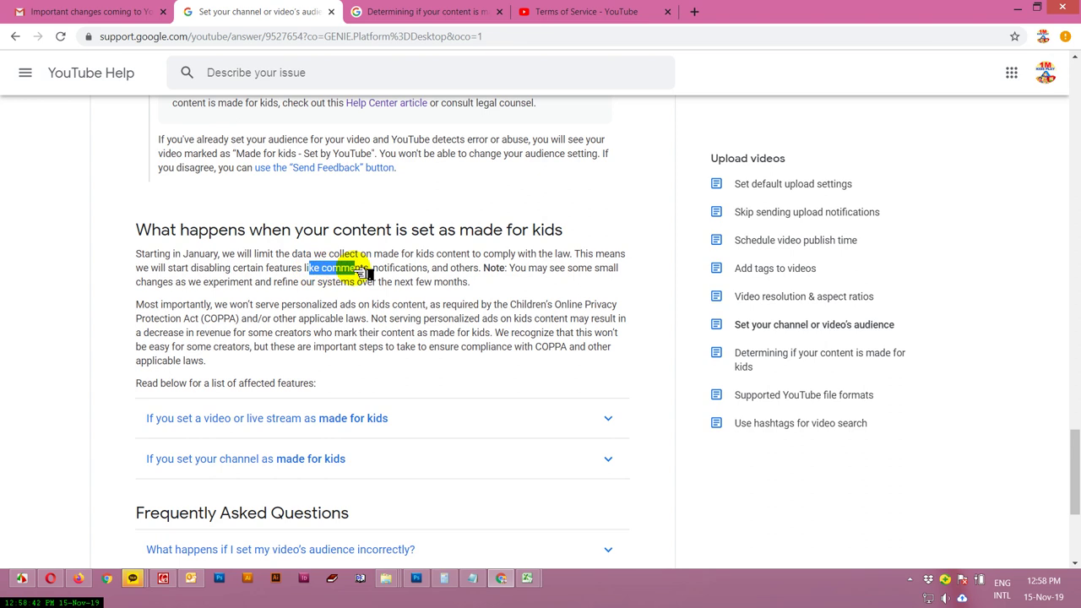
left_click(60, 582)
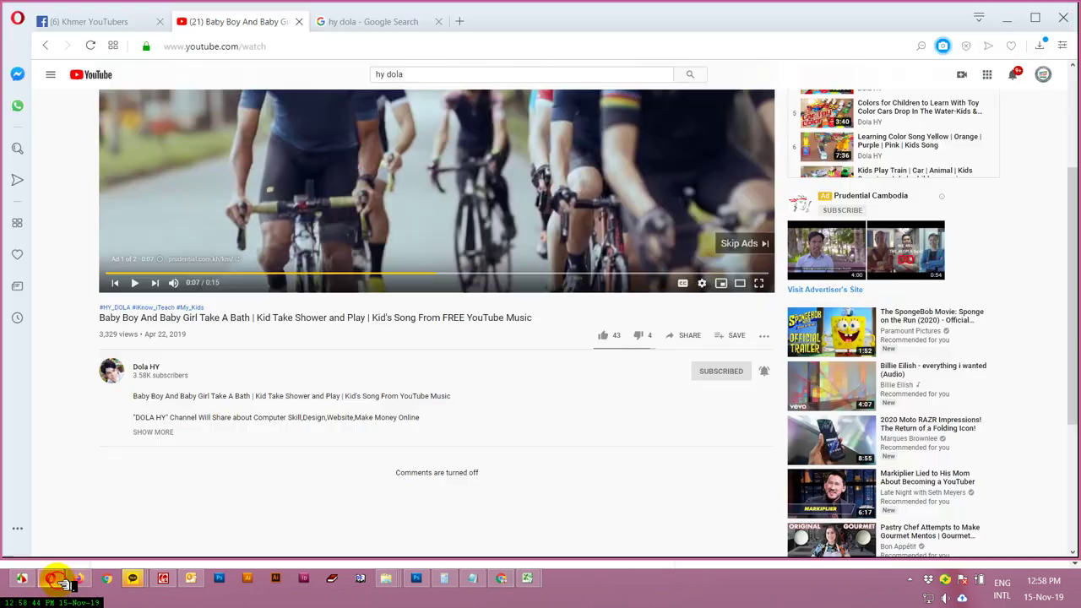
left_click_drag(398, 473, 488, 477)
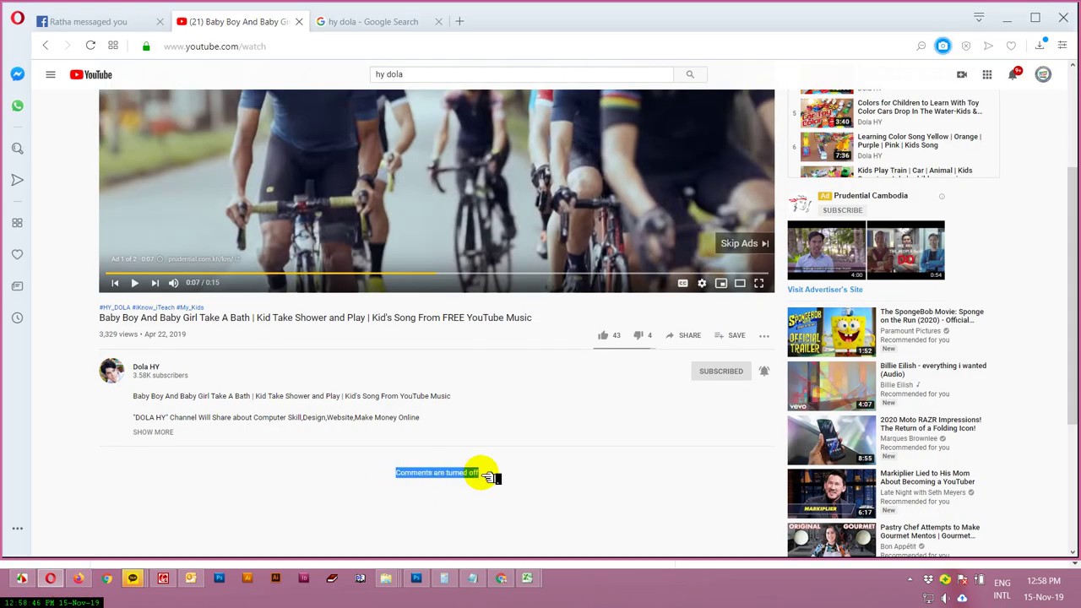
key("ctrl+c")
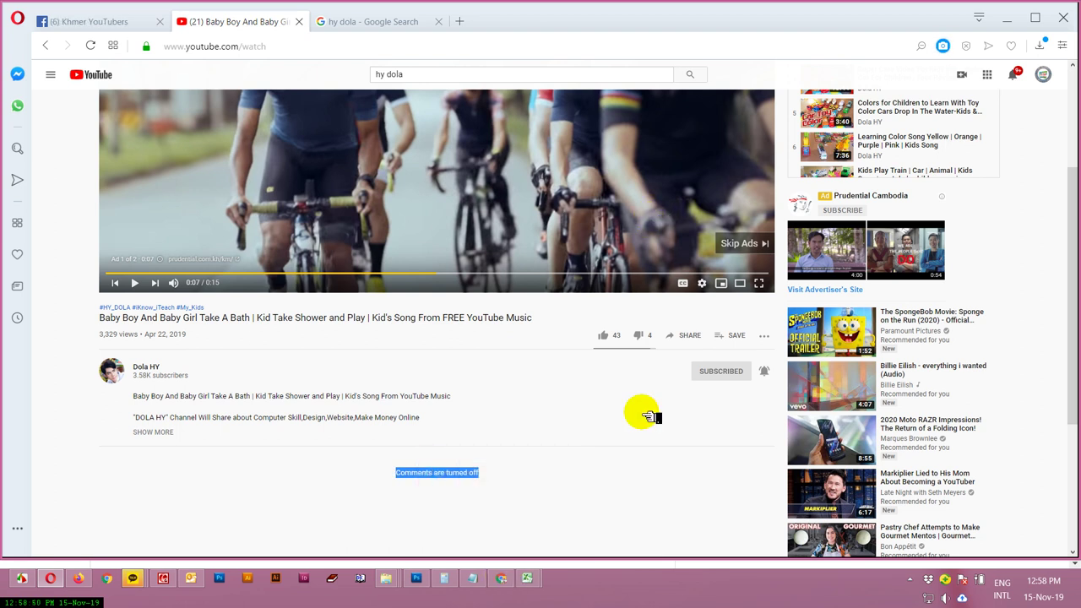
- Open the playlist's second video, "Construction A Bridge for kids Play Cars", pause it and highlight "Comments are turned off" below it
scroll(650, 413, "up", 2)
scroll(650, 413, "up", 1)
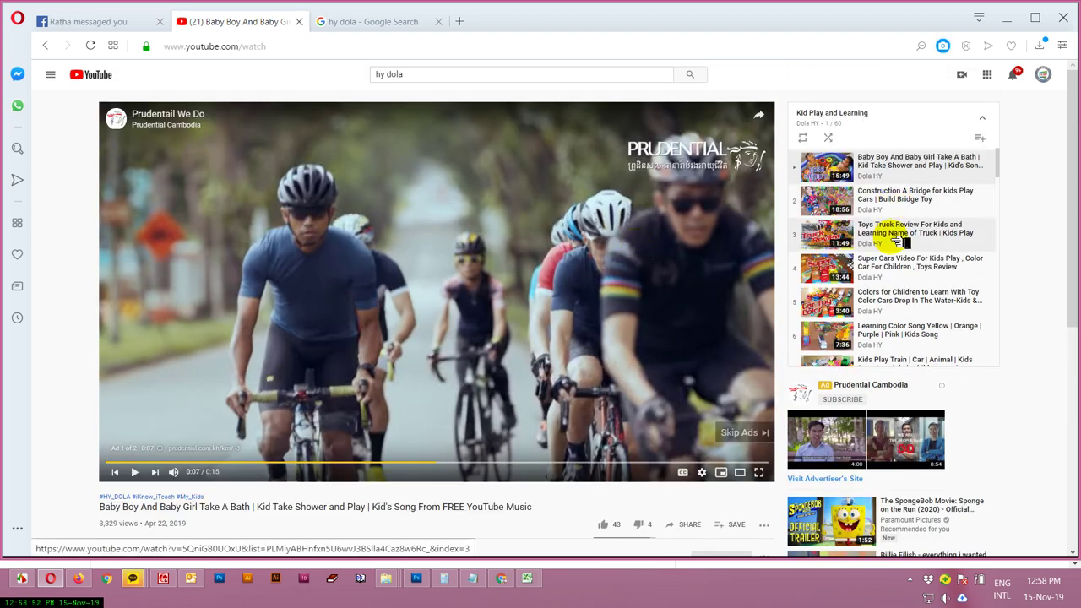
left_click(902, 198)
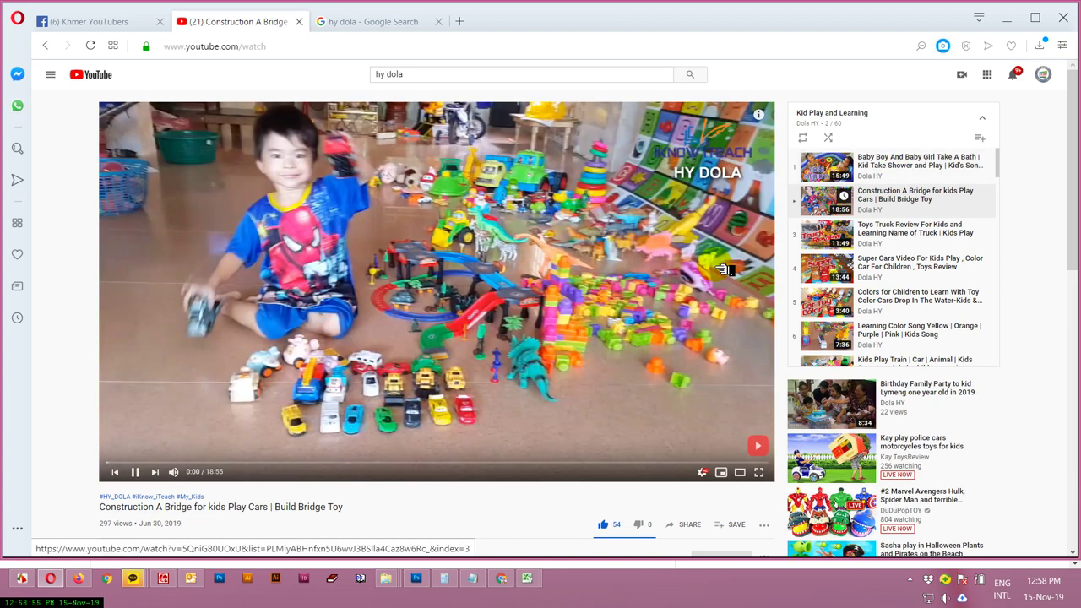
scroll(101, 406, "down", 1)
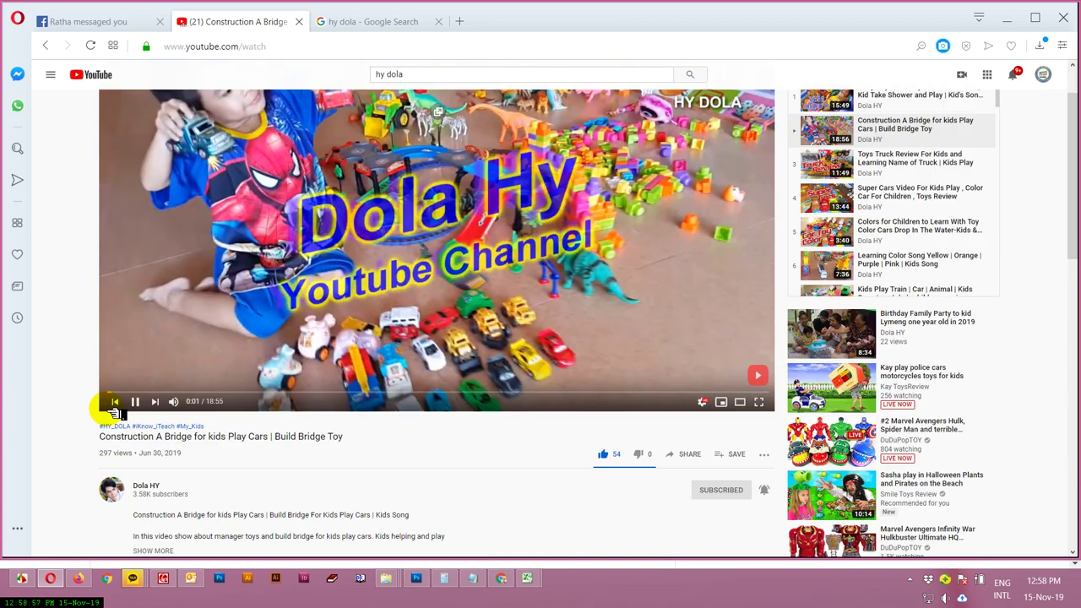
left_click(139, 404)
scroll(483, 410, "down", 3)
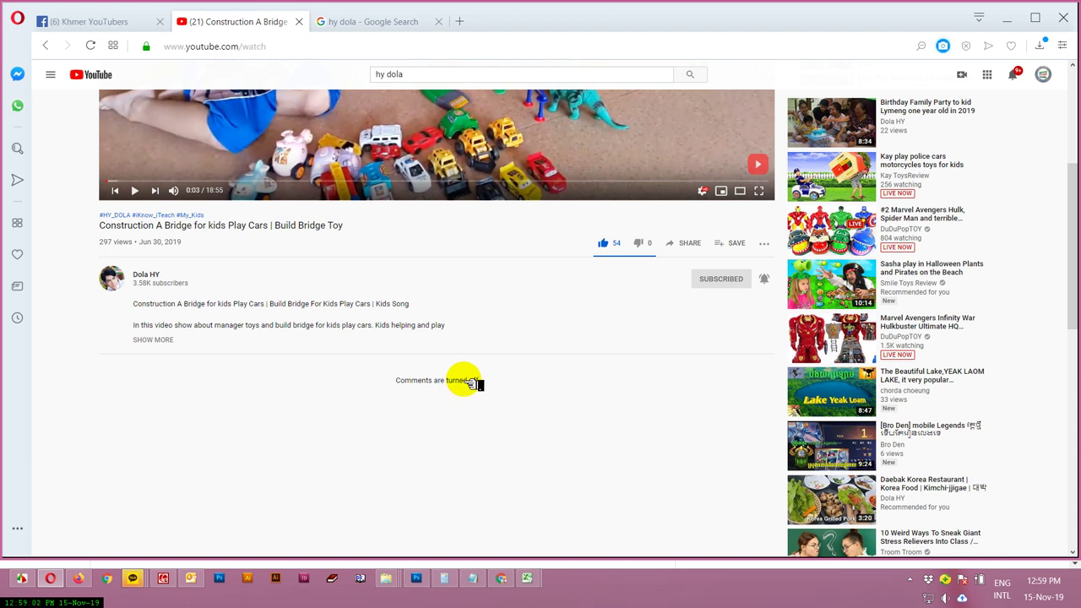
left_click_drag(490, 385, 404, 382)
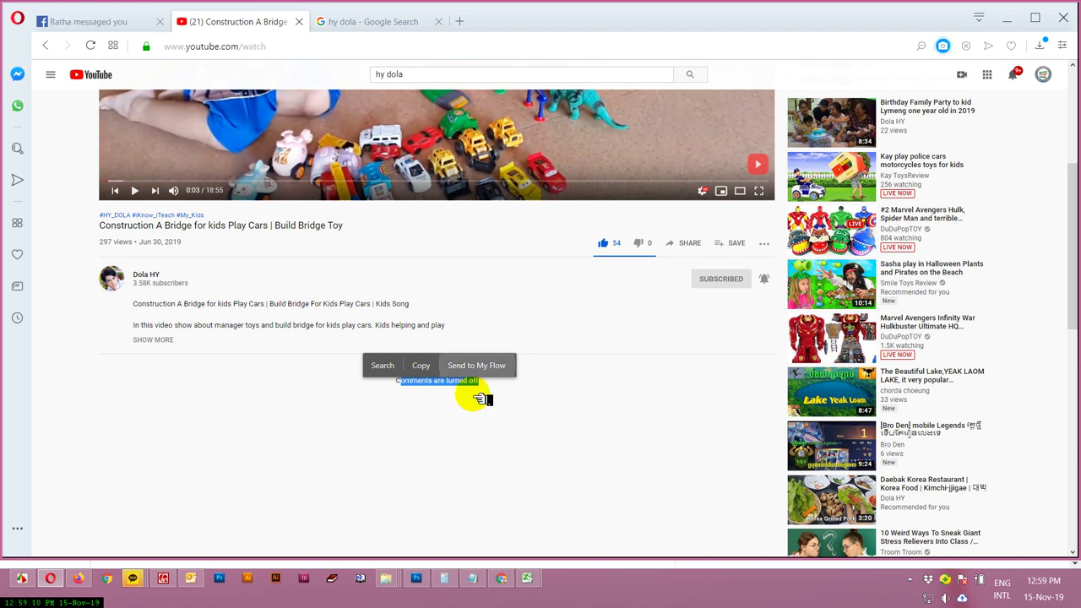
- Highlight "notifications" in the Help article and switch back to the bridge video in Opera for comparison
left_click(504, 579)
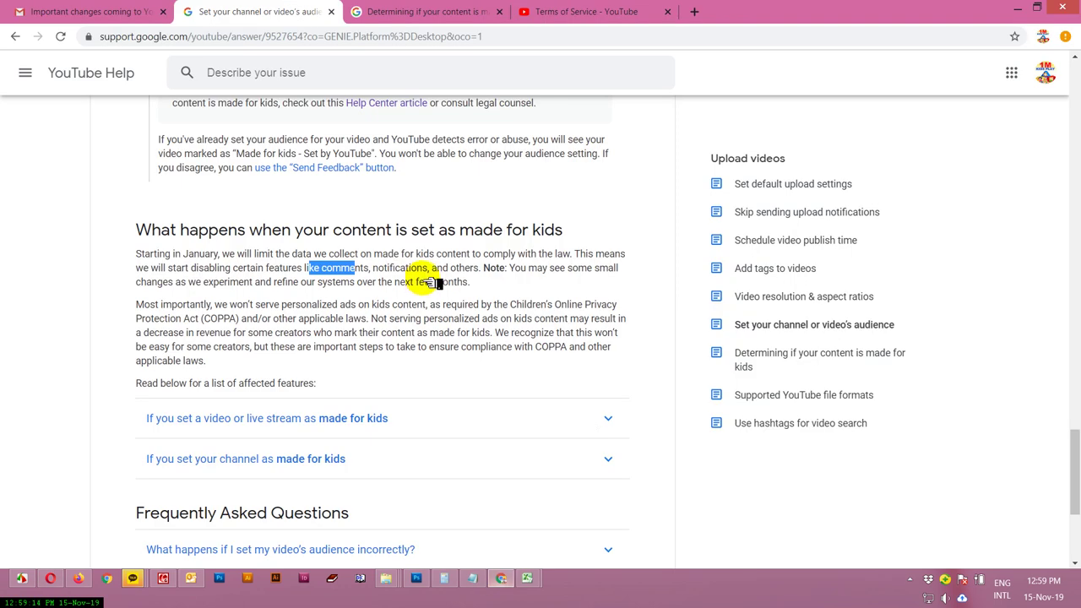
left_click_drag(429, 267, 385, 267)
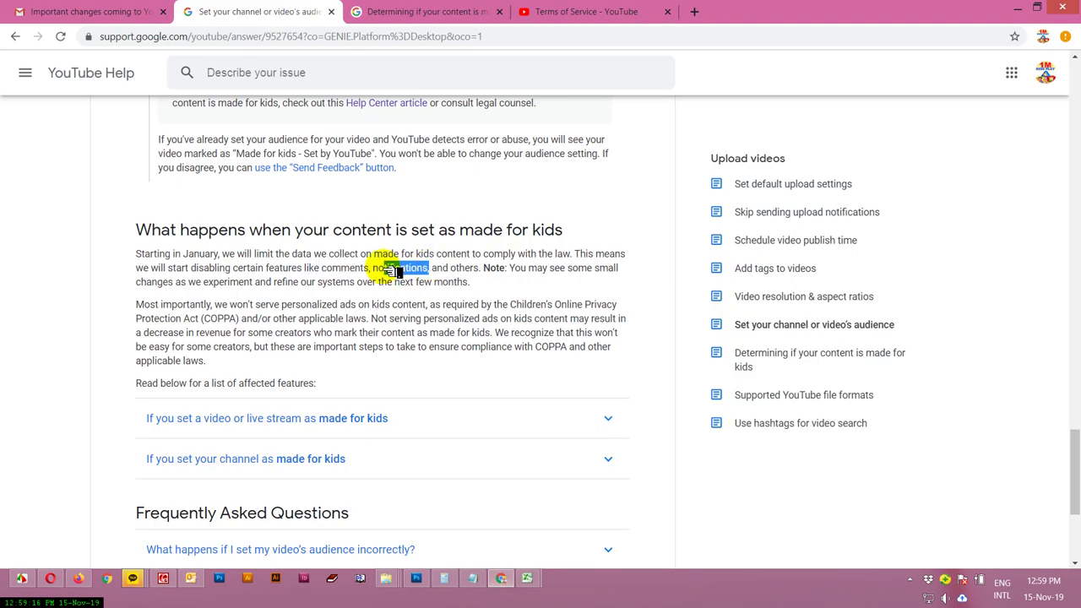
left_click(76, 580)
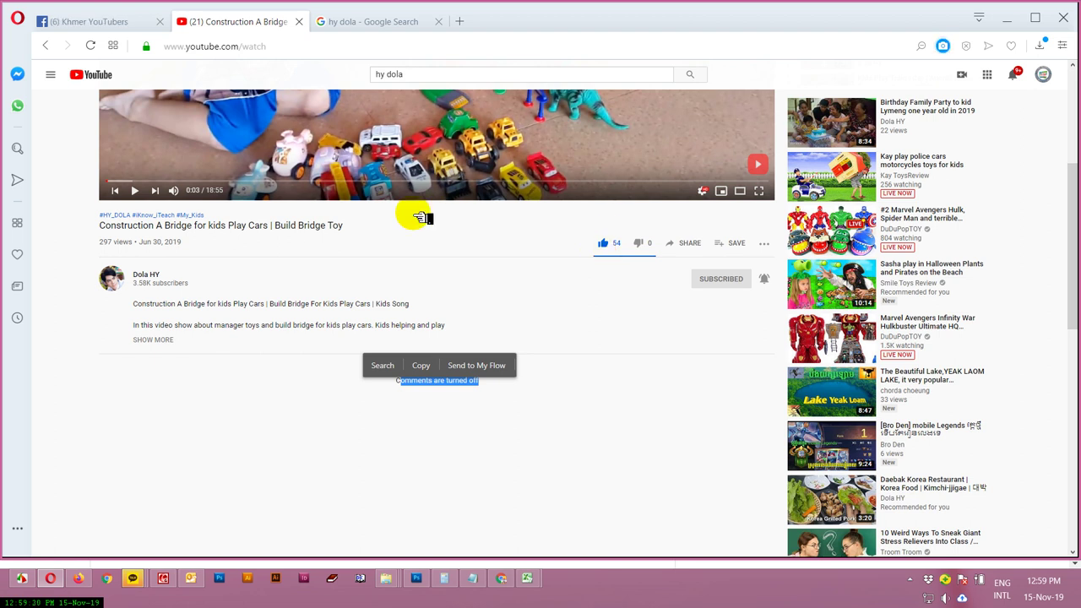
- Back in the Help article, highlight "next few months", "Most importantly" and "personalized ads" in turn while reading
left_click(503, 580)
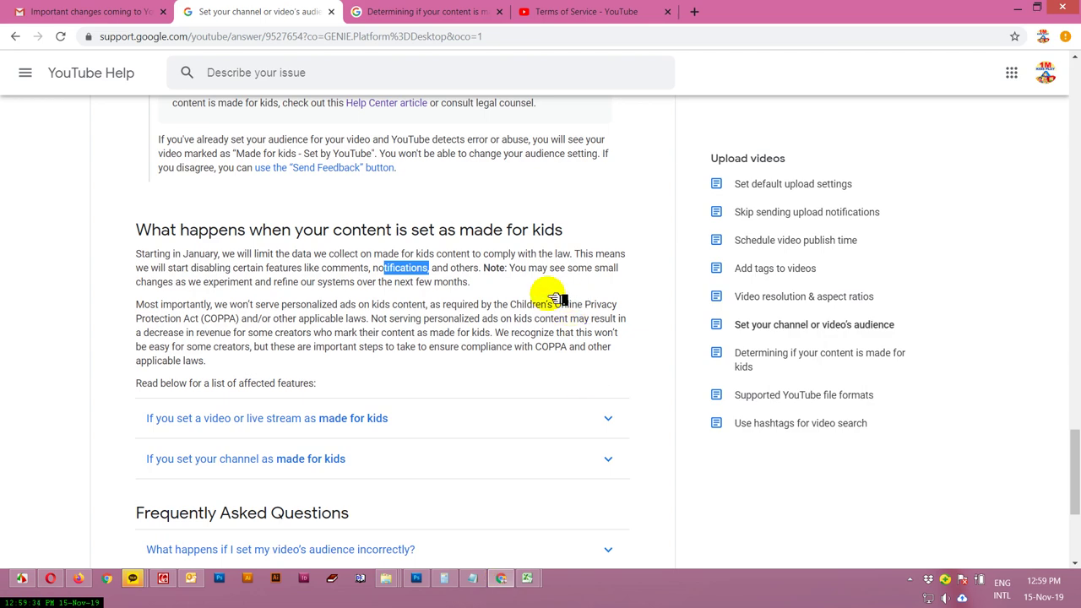
left_click_drag(265, 283, 406, 284)
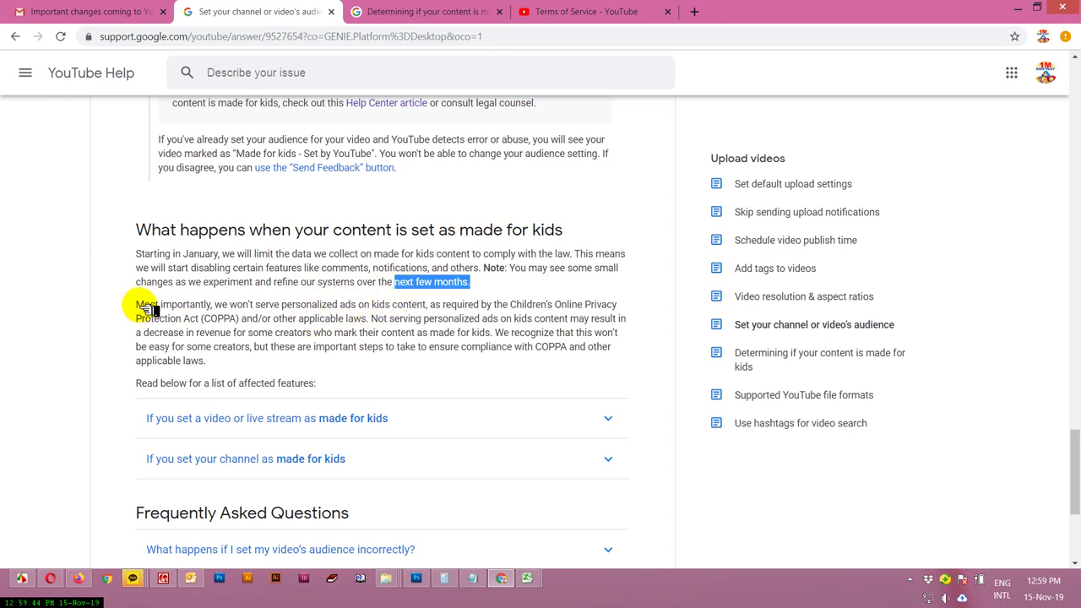
left_click_drag(140, 307, 216, 307)
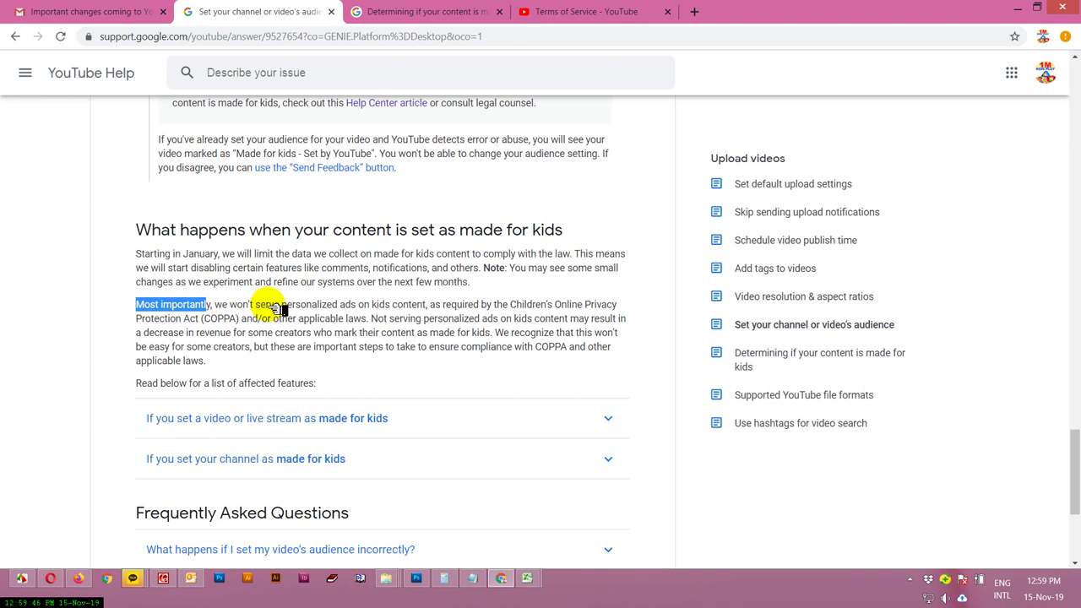
left_click_drag(359, 306, 302, 309)
left_click(363, 309)
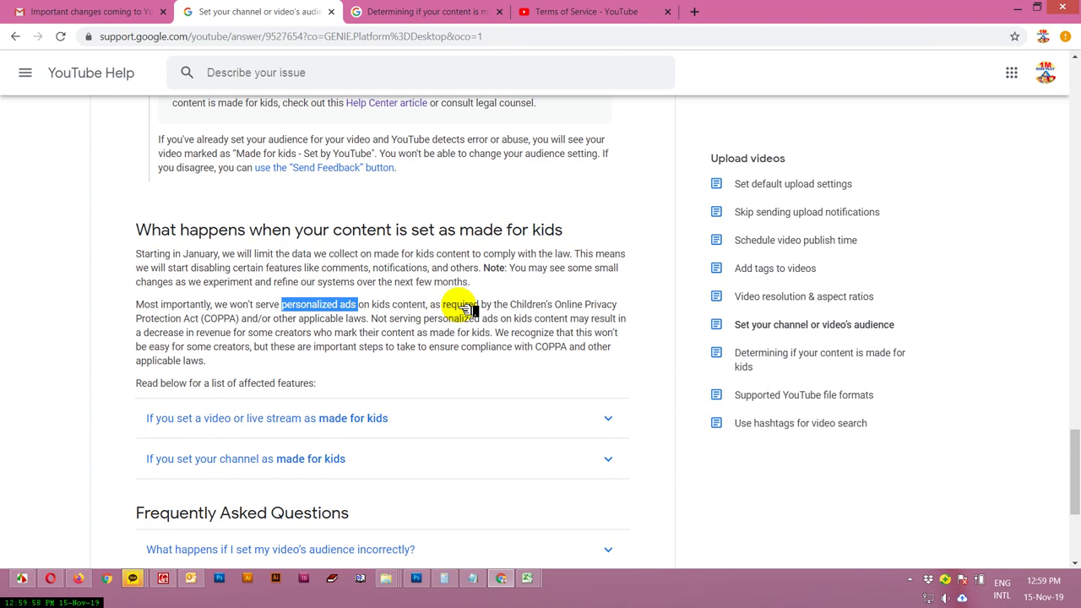
- Highlight the COPPA reference and "personalized ads on kids content" in the paragraph about reduced creator revenue
left_click_drag(502, 307, 196, 318)
left_click(244, 321)
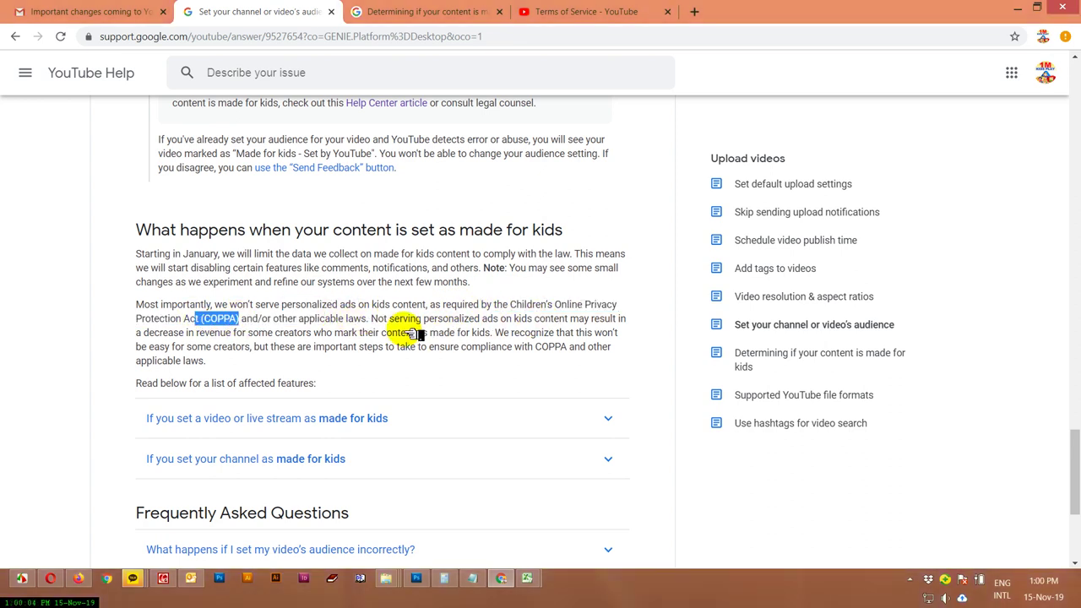
left_click_drag(377, 319, 546, 320)
left_click_drag(425, 318, 583, 323)
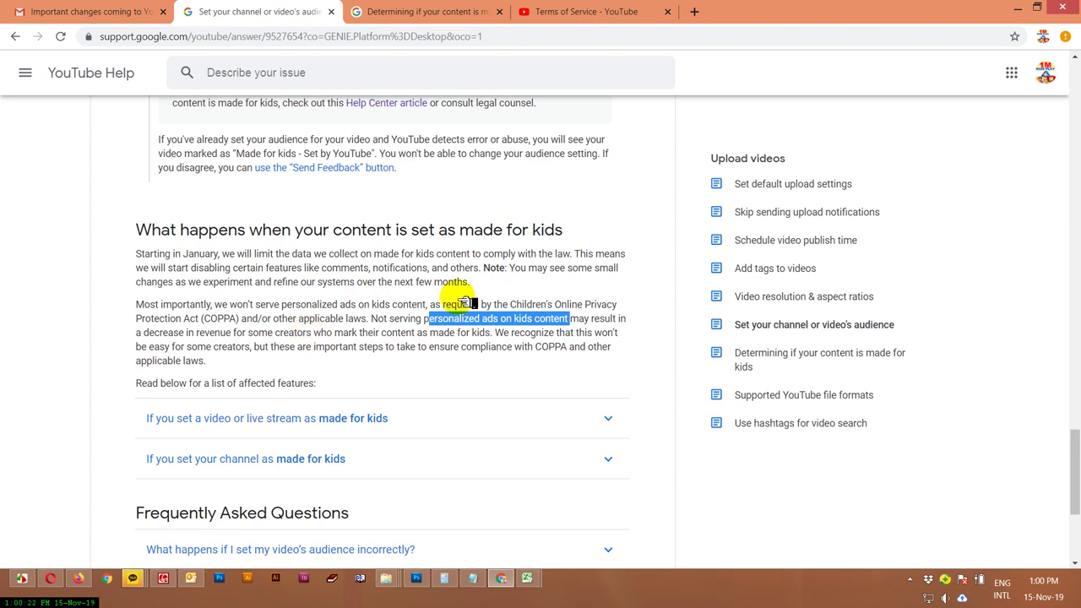
- Expand "If you set your channel as made for kids" in the list of affected features to read its details
scroll(528, 359, "down", 1)
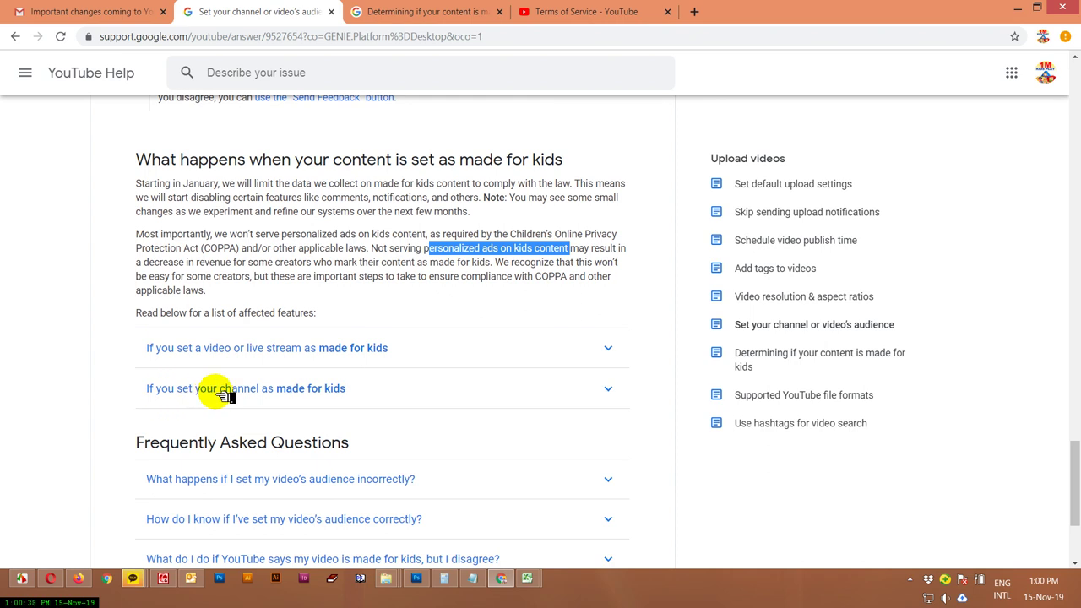
left_click(327, 393)
scroll(513, 395, "down", 1)
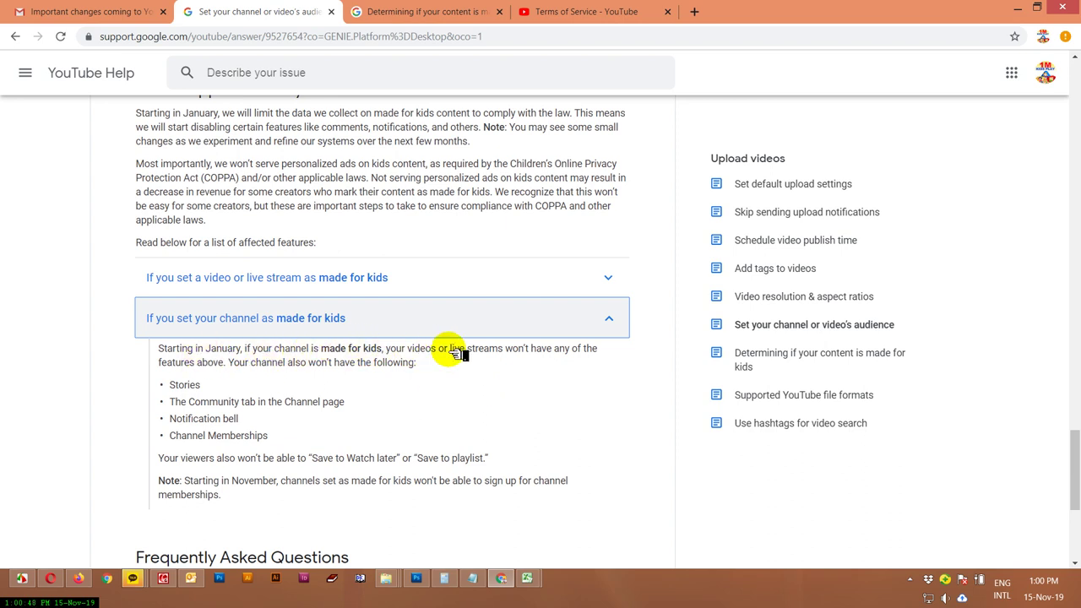
- Highlight "streams won't have", "Stories" and the lines from the notification bell to "Save to playlist" in the channel made for kids section
left_click_drag(549, 348, 471, 349)
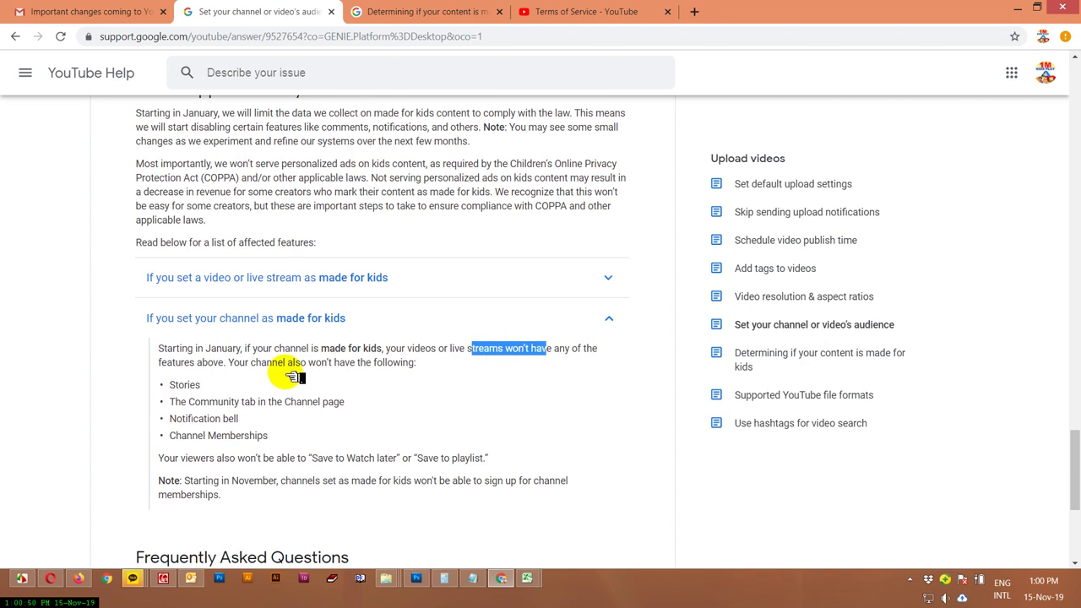
left_click(423, 365)
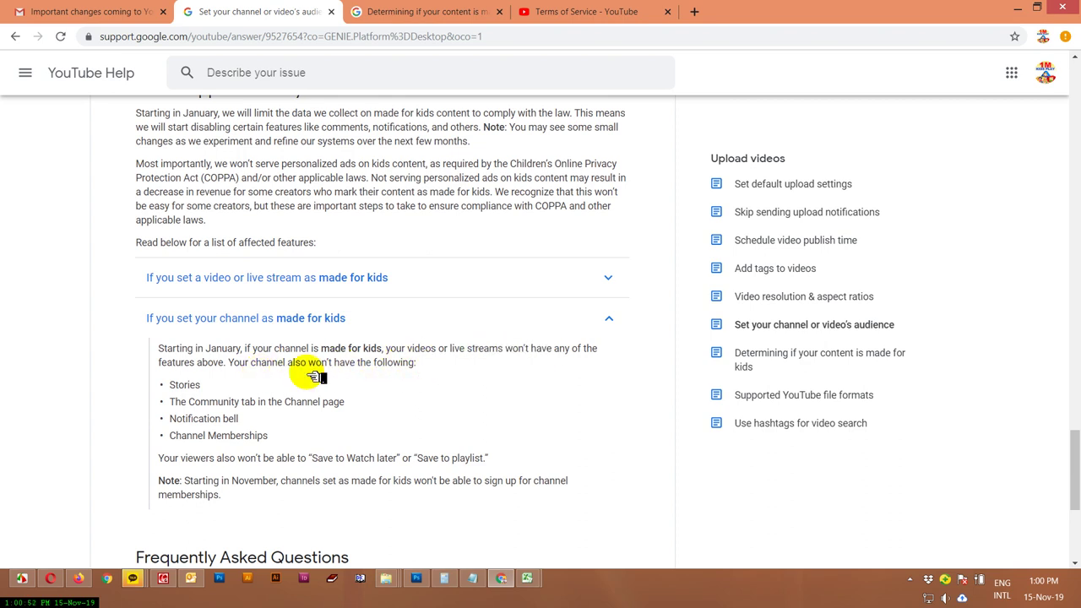
left_click_drag(206, 386, 174, 386)
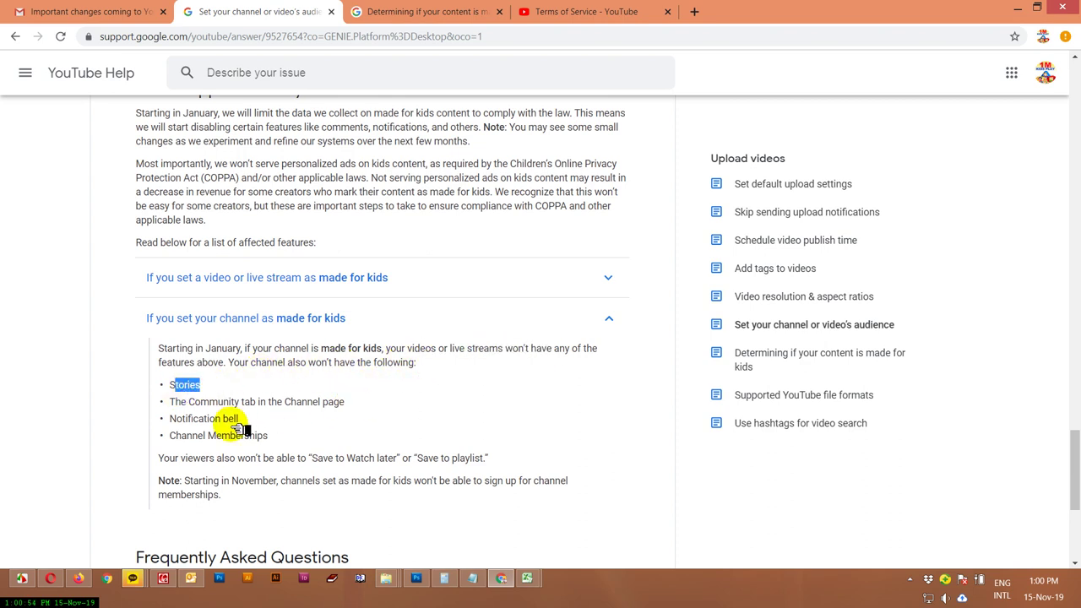
left_click_drag(251, 421, 470, 465)
left_click(321, 443)
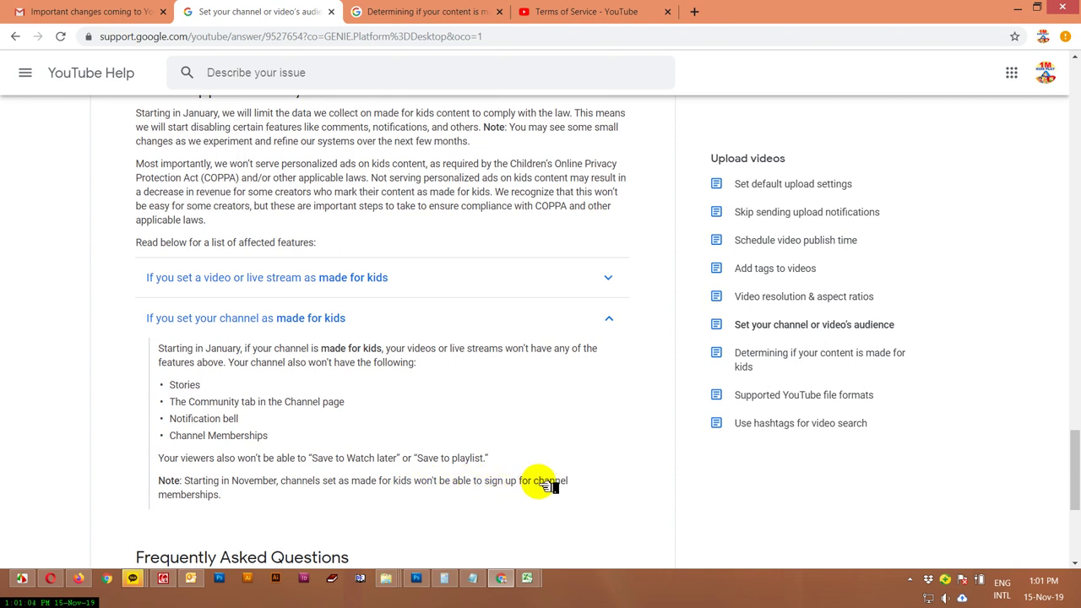
- Expand the FAQ "What happens if I set my video's audience incorrectly?" and highlight the sentences about failing to set the audience accurately
scroll(557, 487, "down", 1)
scroll(562, 482, "down", 1)
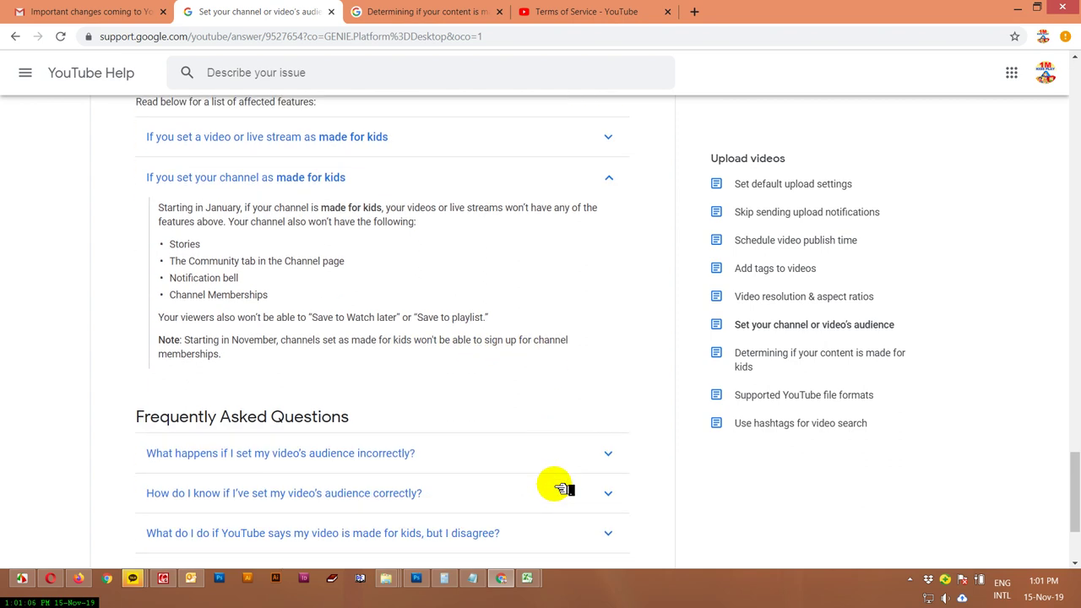
scroll(564, 456, "down", 1)
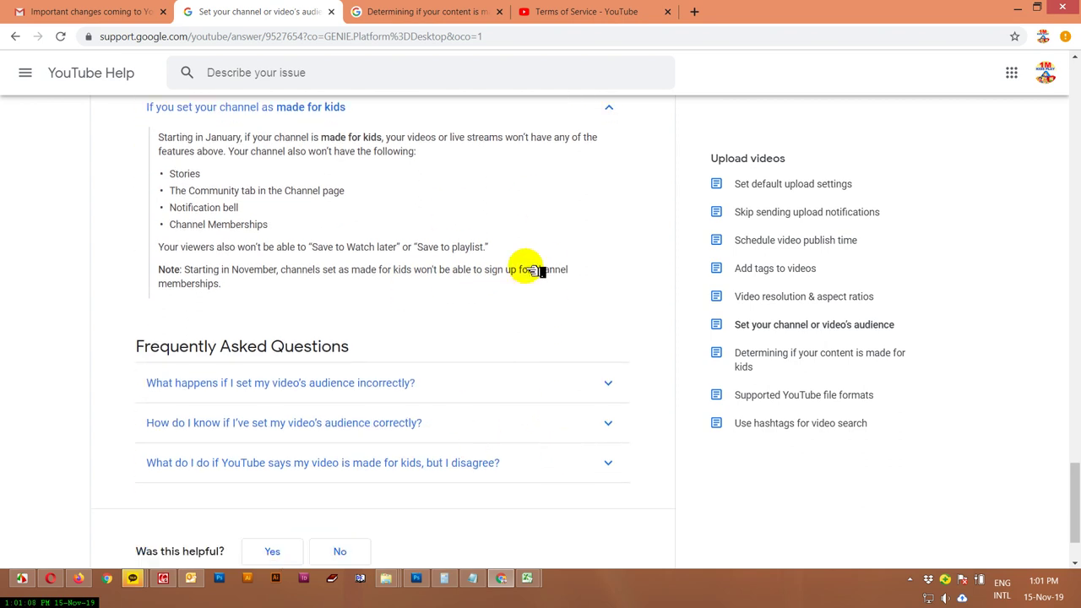
scroll(414, 169, "up", 1)
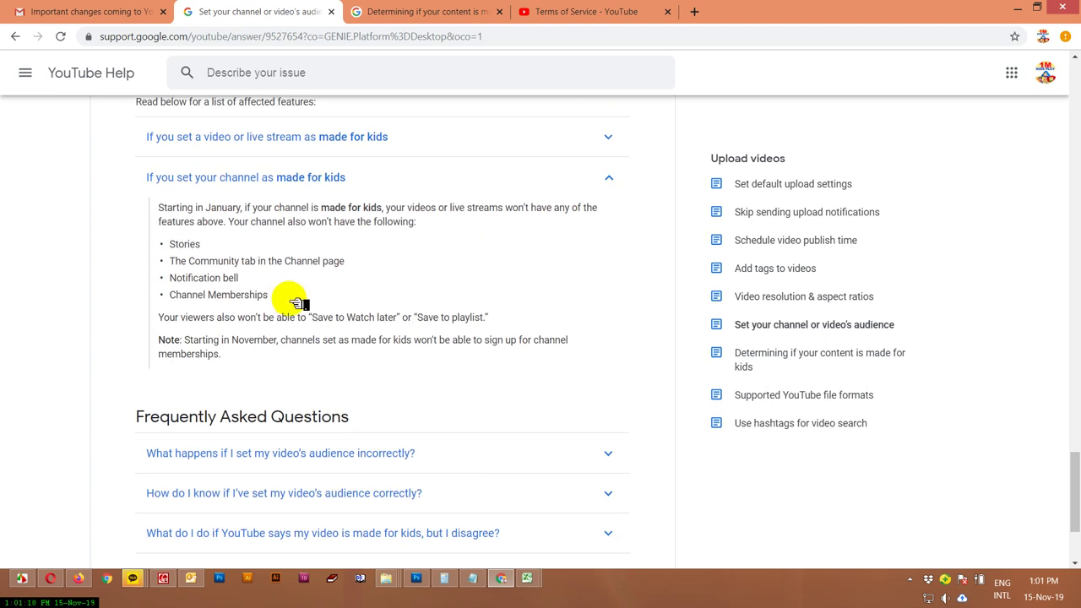
scroll(312, 264, "down", 2)
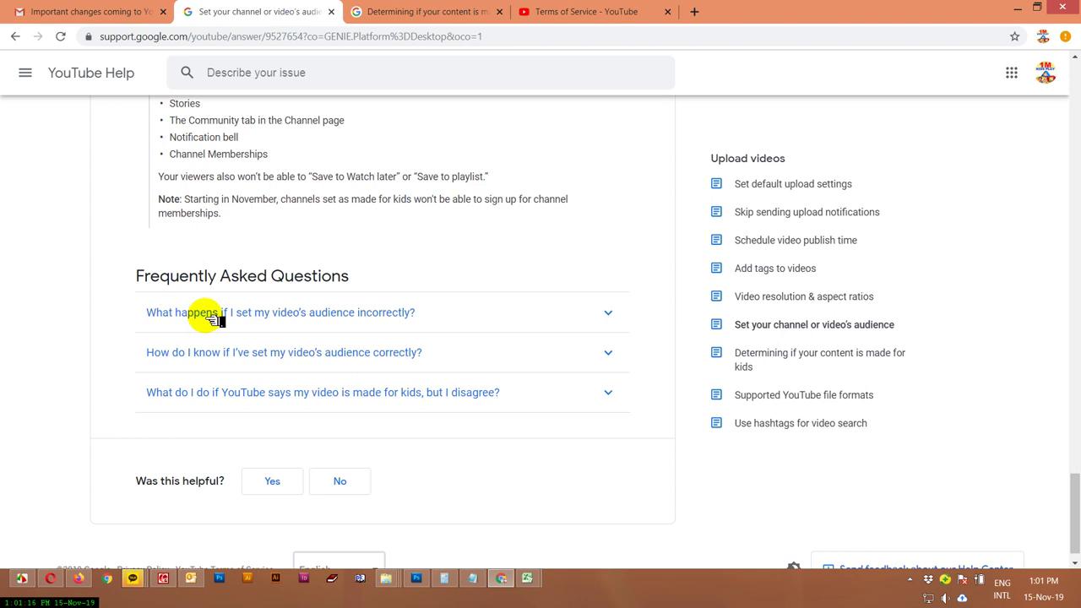
left_click(391, 319)
scroll(384, 334, "down", 1)
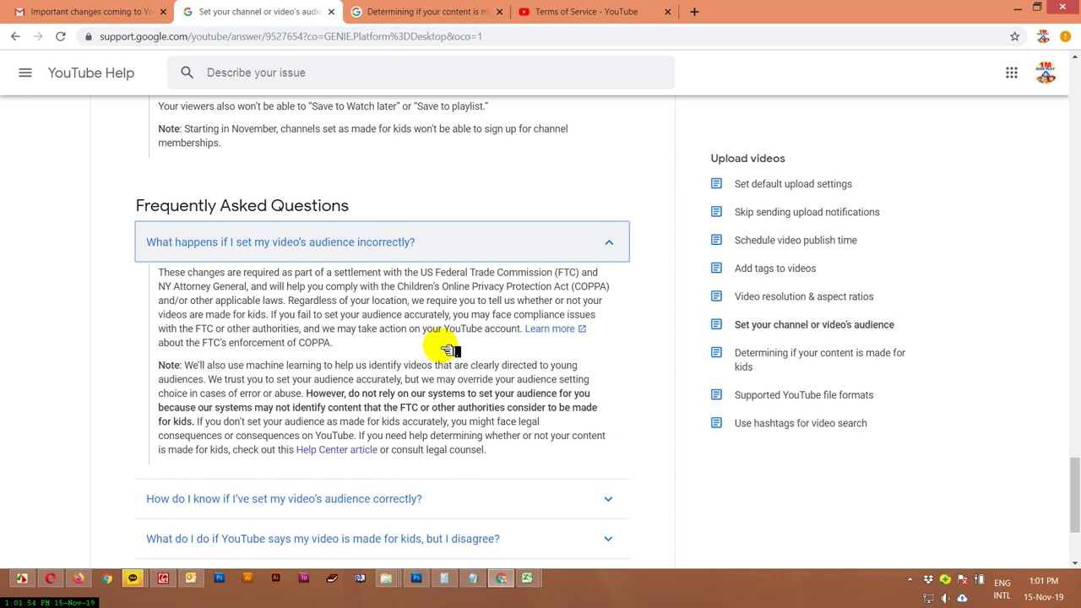
left_click_drag(334, 343, 278, 318)
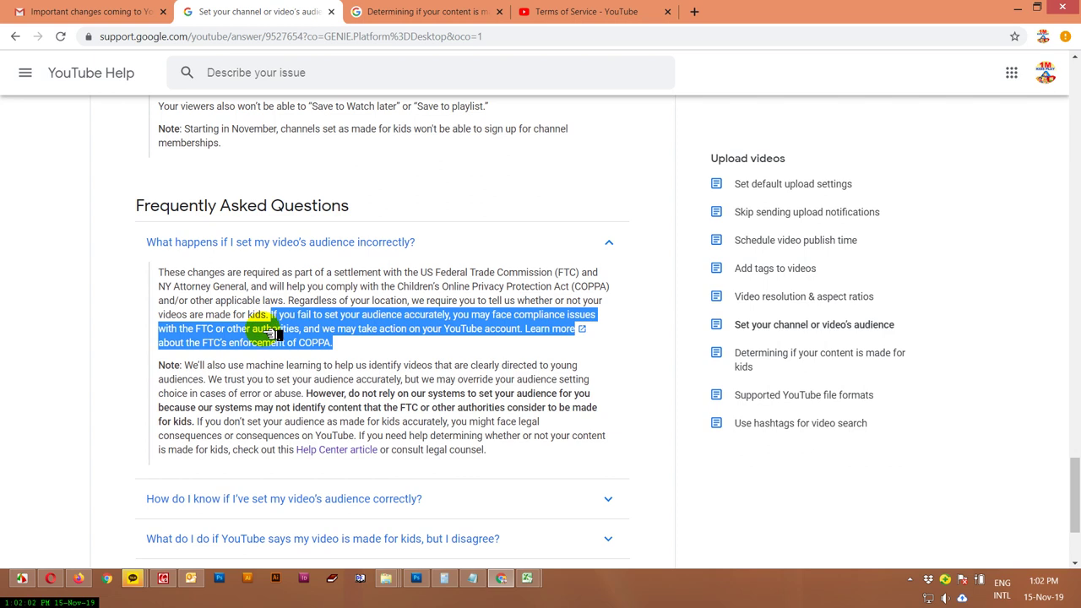
- In that answer's note, highlight the machine learning phrase, "However, do not rely on our systems" and "systems may not" in turn
scroll(268, 332, "down", 1)
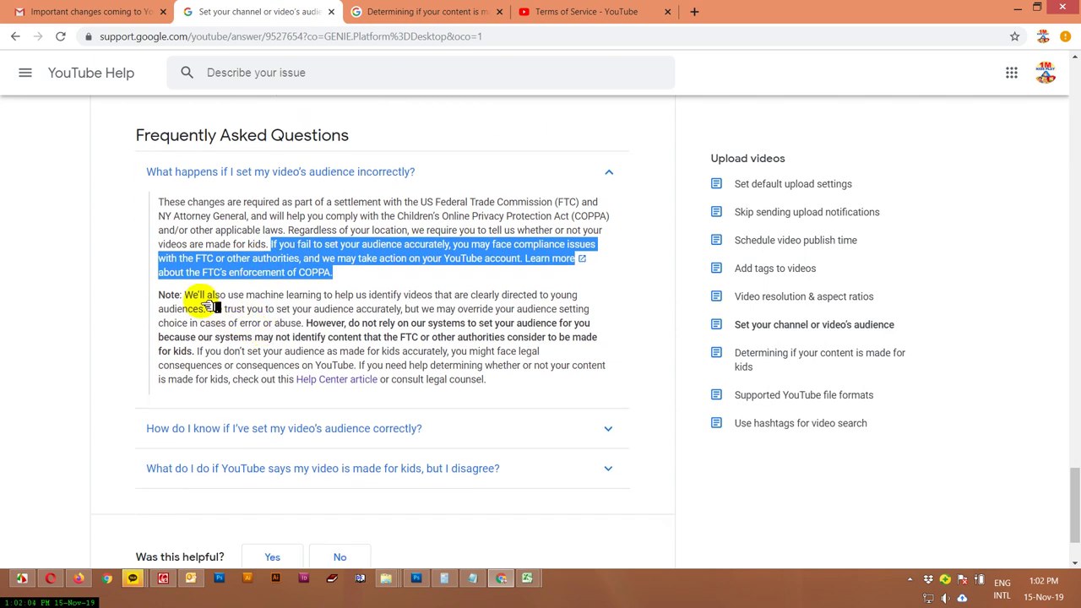
left_click_drag(203, 297, 467, 295)
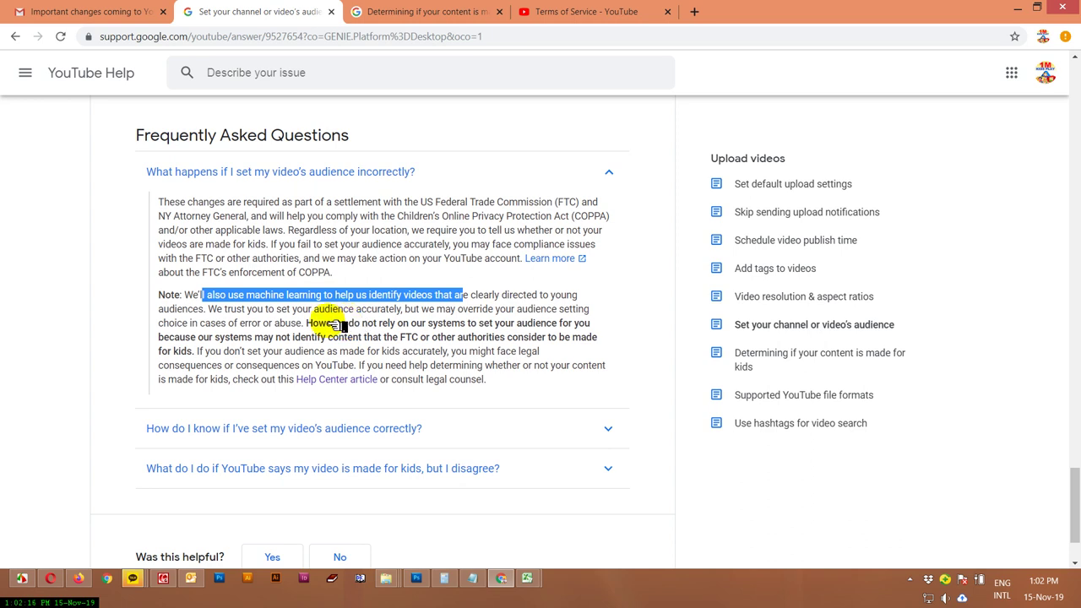
left_click_drag(305, 323, 511, 325)
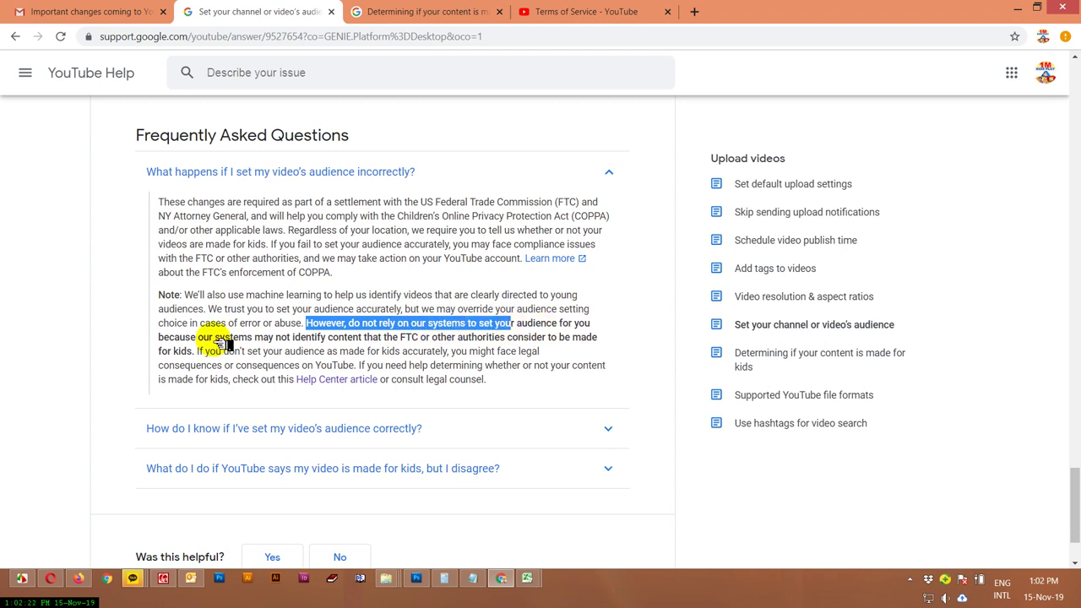
left_click_drag(213, 337, 296, 338)
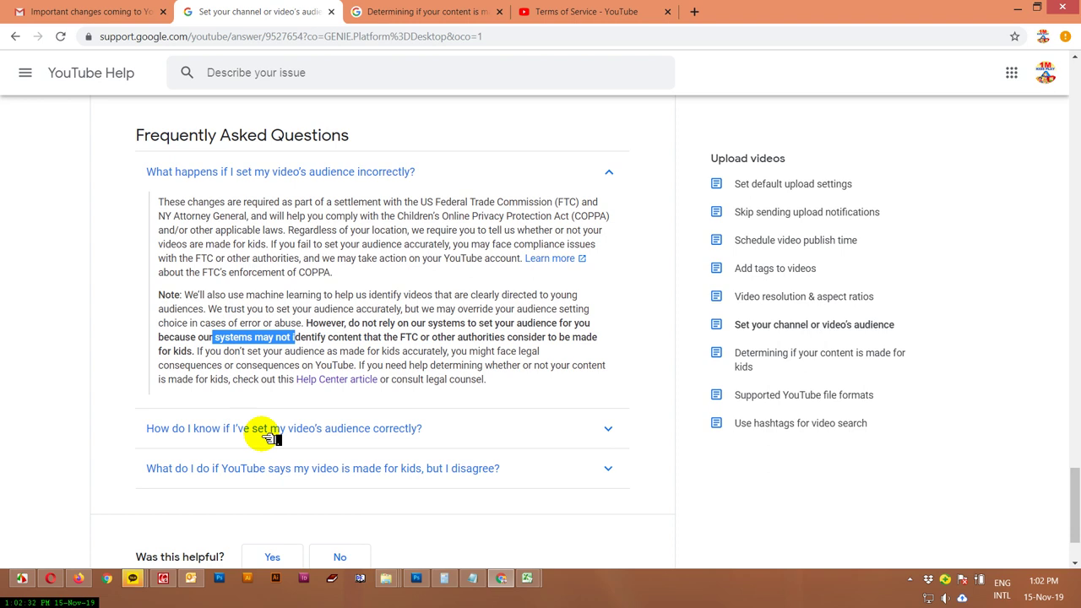
- Expand "How do I know if I've set my video's audience correctly?" and highlight "Unfortunately" and the opening machine learning lines
left_click(384, 431)
scroll(385, 435, "down", 3)
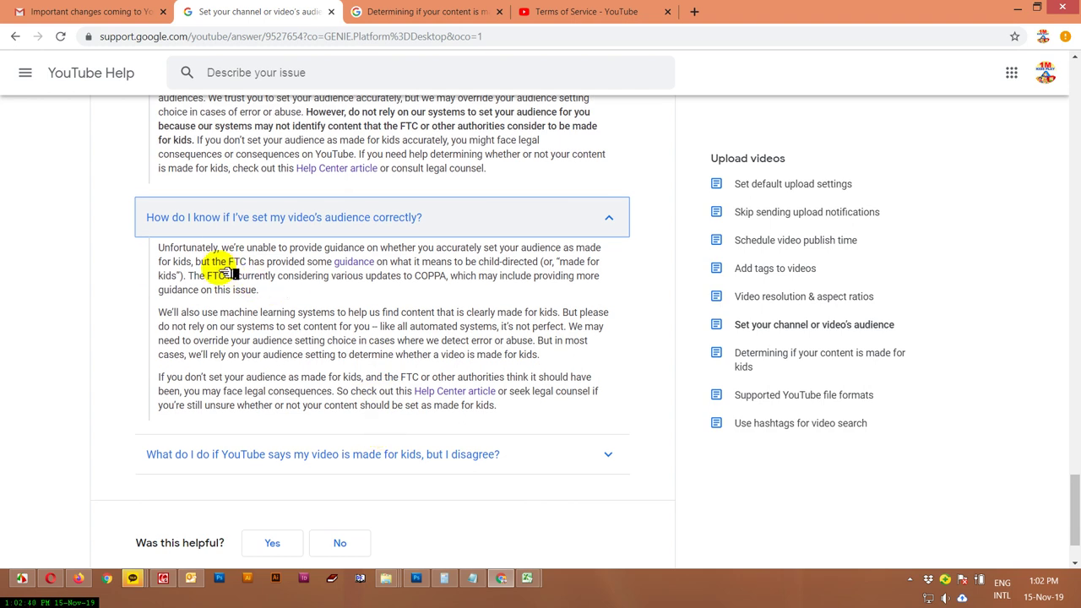
left_click_drag(220, 247, 164, 247)
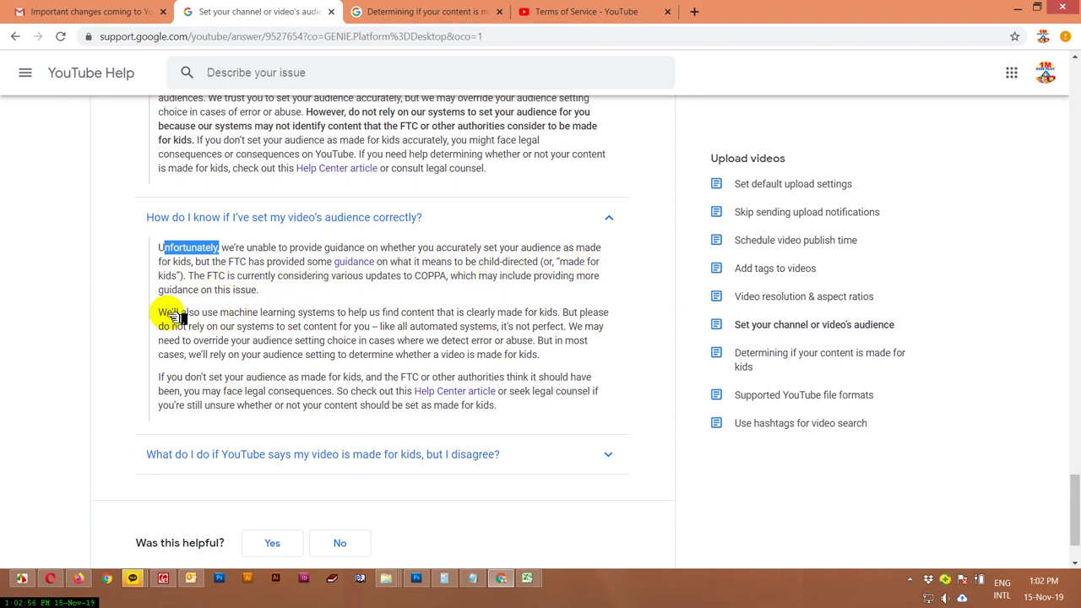
left_click_drag(166, 313, 488, 329)
left_click(488, 329)
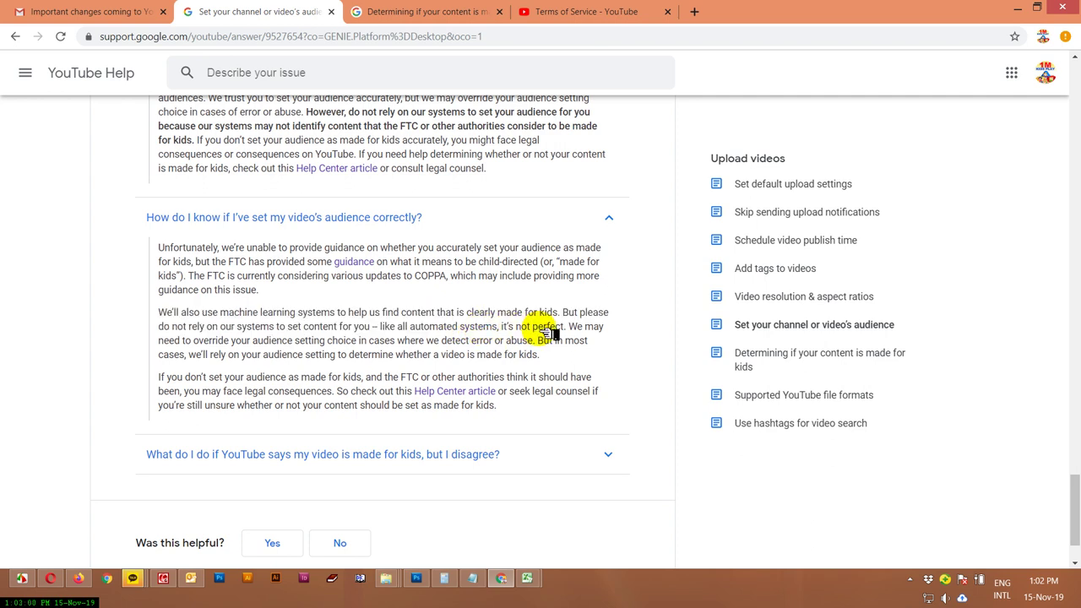
- Highlight the phrases on overriding audience choices, relying on the creator's setting, authorities' judgement and content that "should be set as made for kids"
left_click_drag(203, 340, 527, 342)
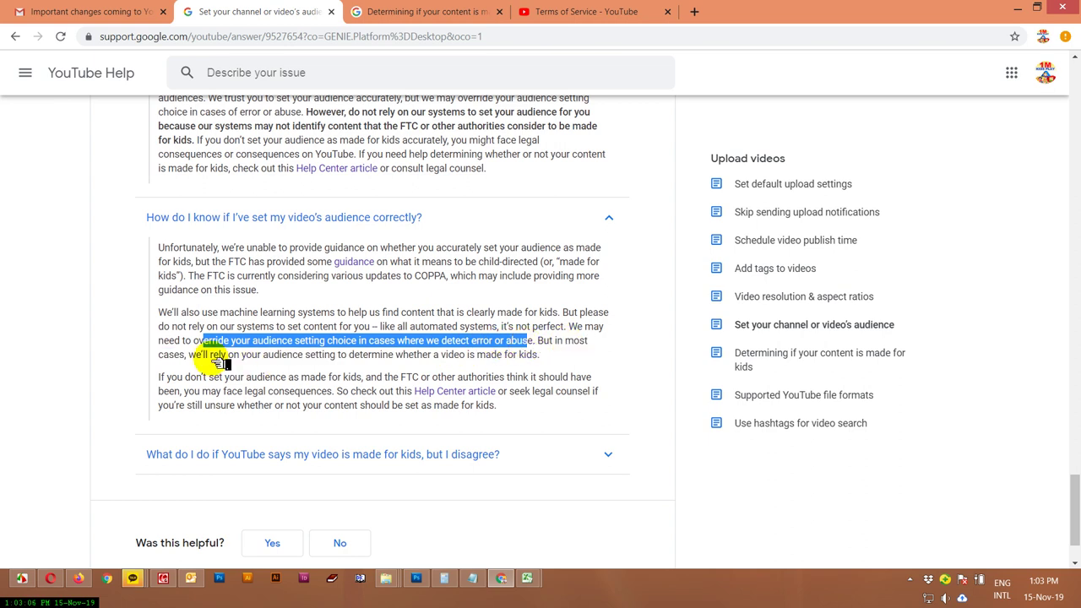
left_click_drag(210, 355, 525, 358)
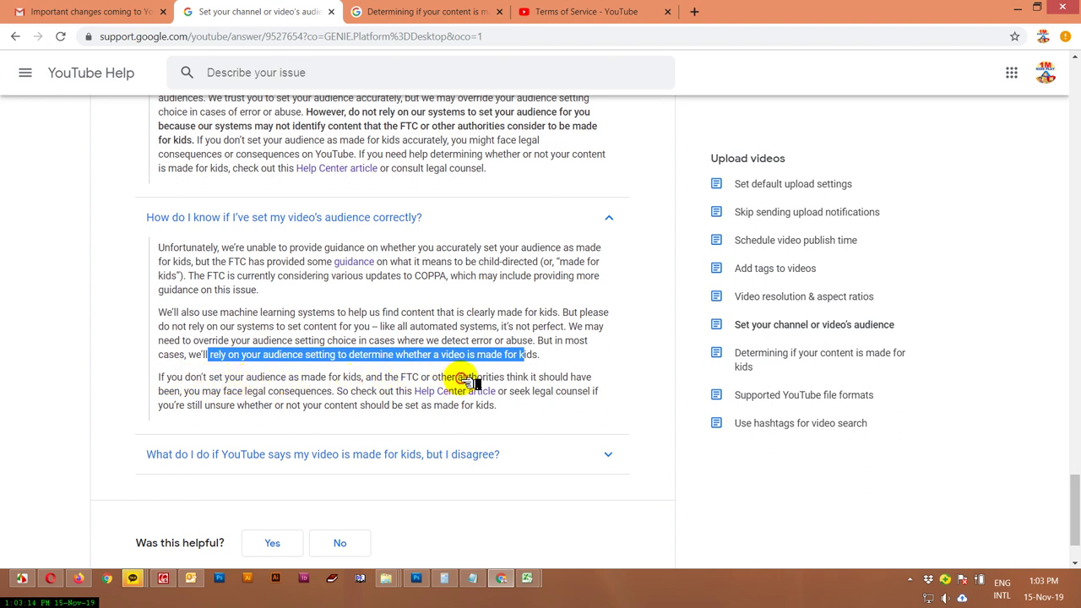
left_click_drag(461, 377, 545, 380)
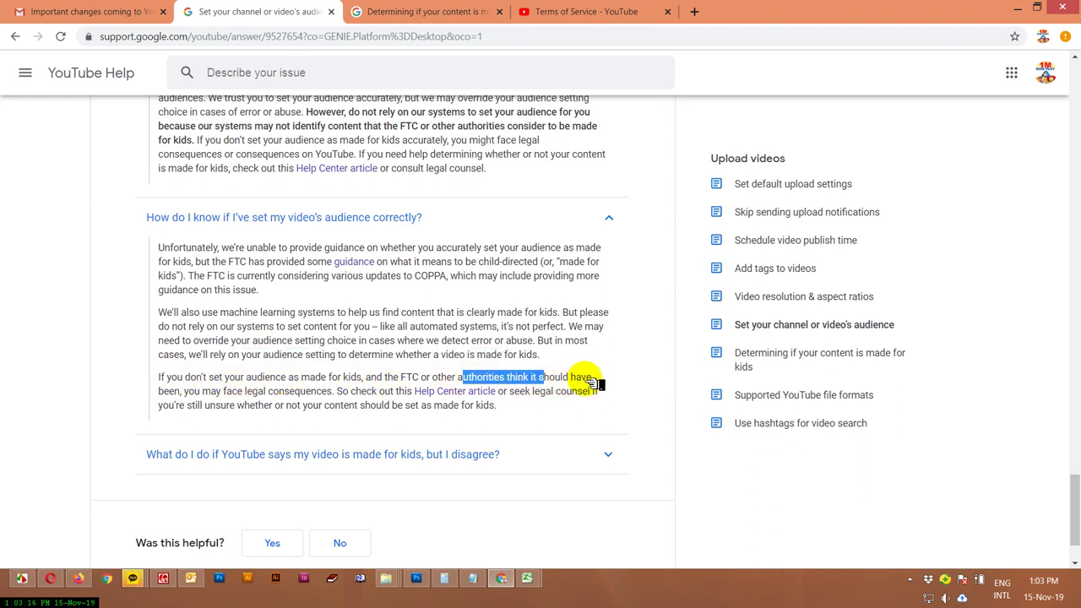
left_click(581, 379)
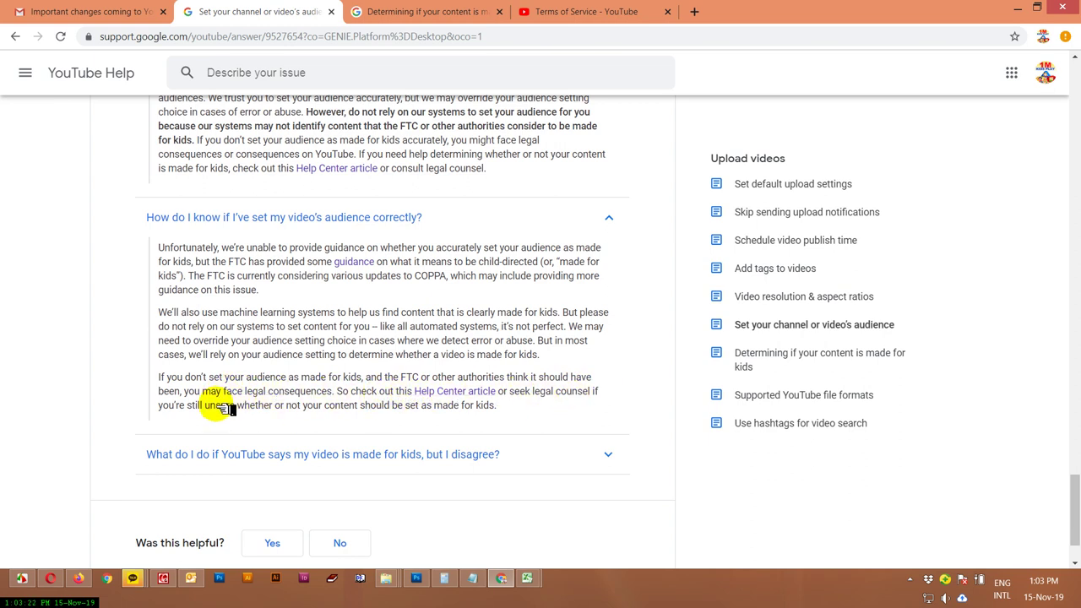
left_click_drag(499, 405, 296, 395)
- Expand the FAQ on disagreeing with YouTube's made for kids designation and highlight both clauses of its opening sentence about unset audiences
scroll(321, 394, "down", 1)
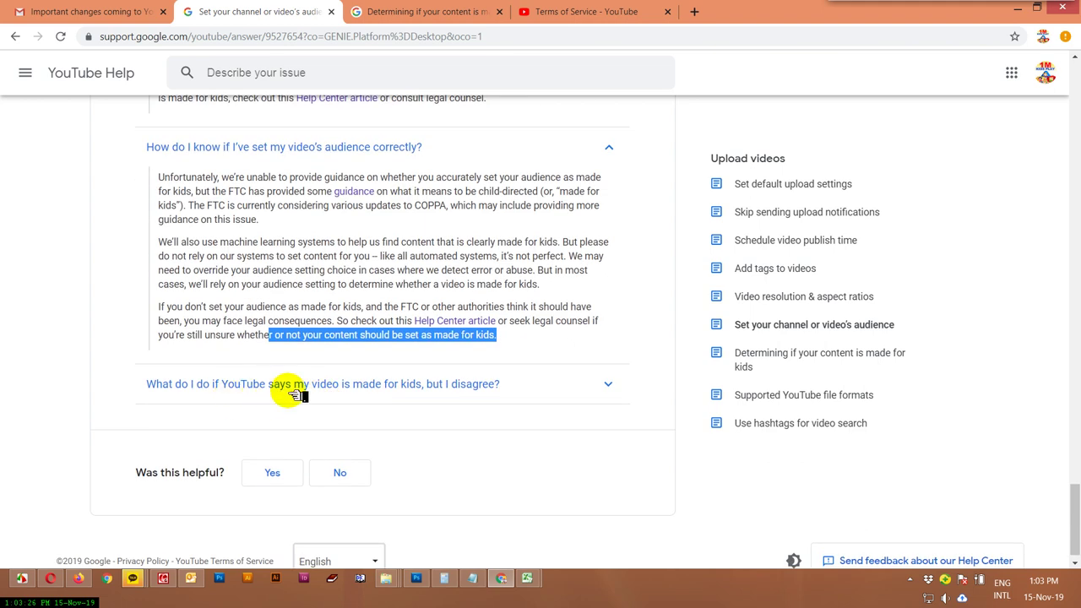
left_click(407, 393)
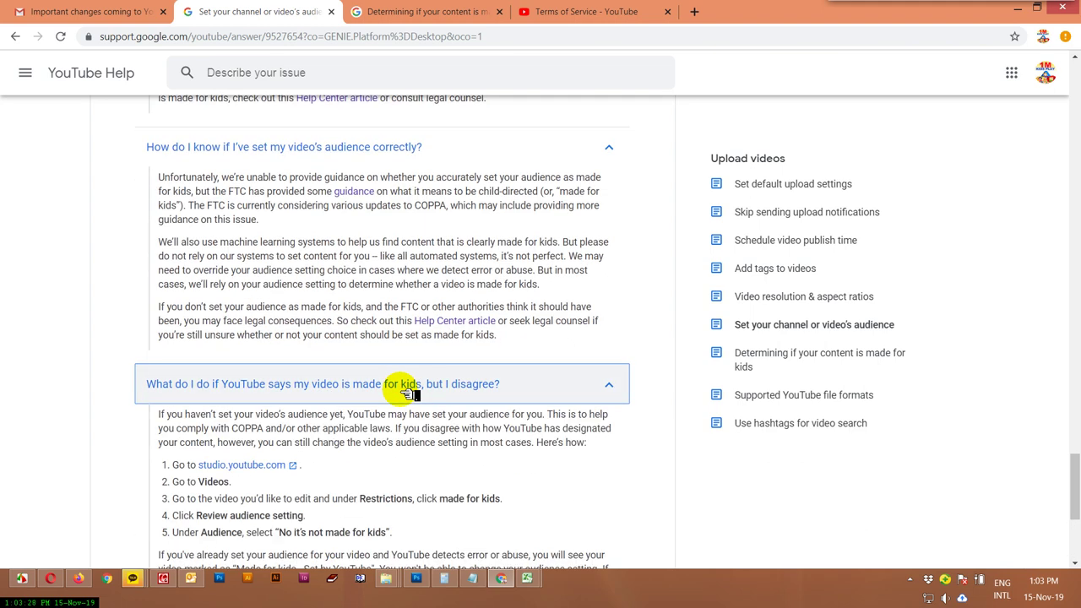
scroll(422, 398, "down", 2)
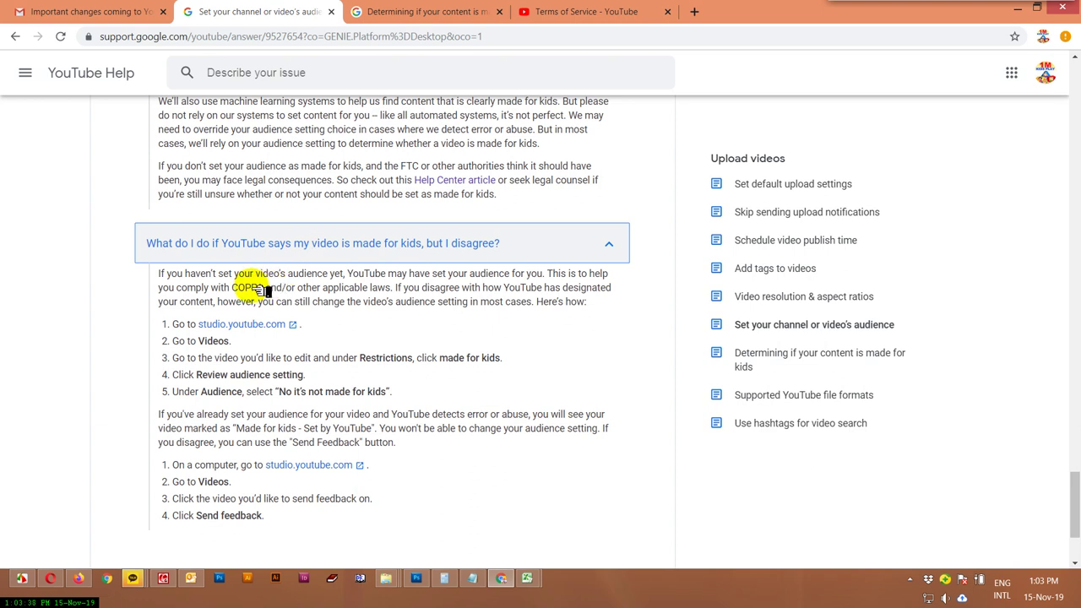
left_click_drag(159, 274, 353, 278)
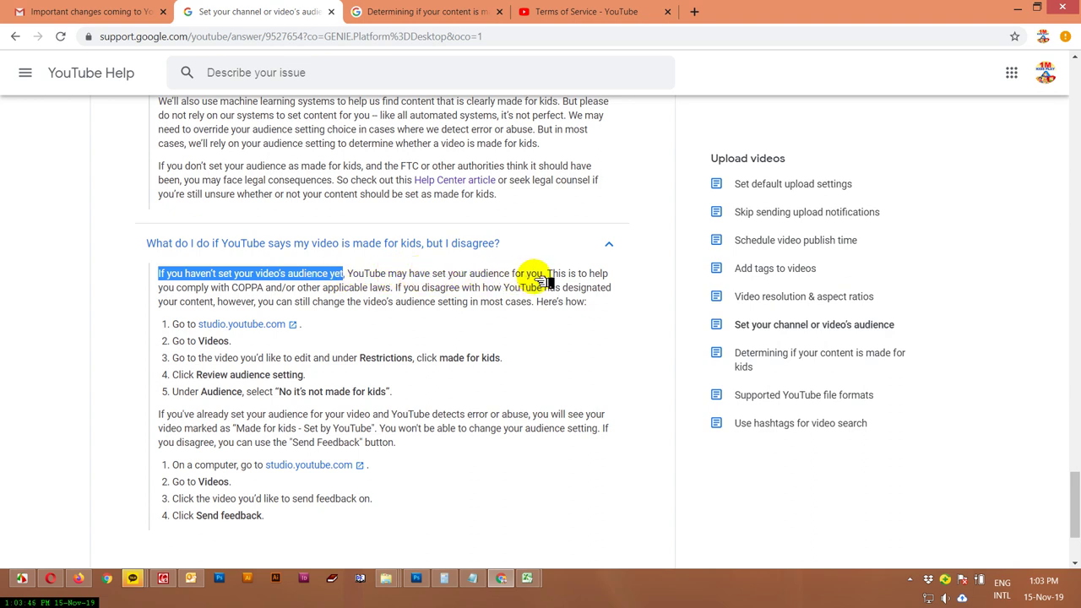
left_click_drag(546, 275, 353, 275)
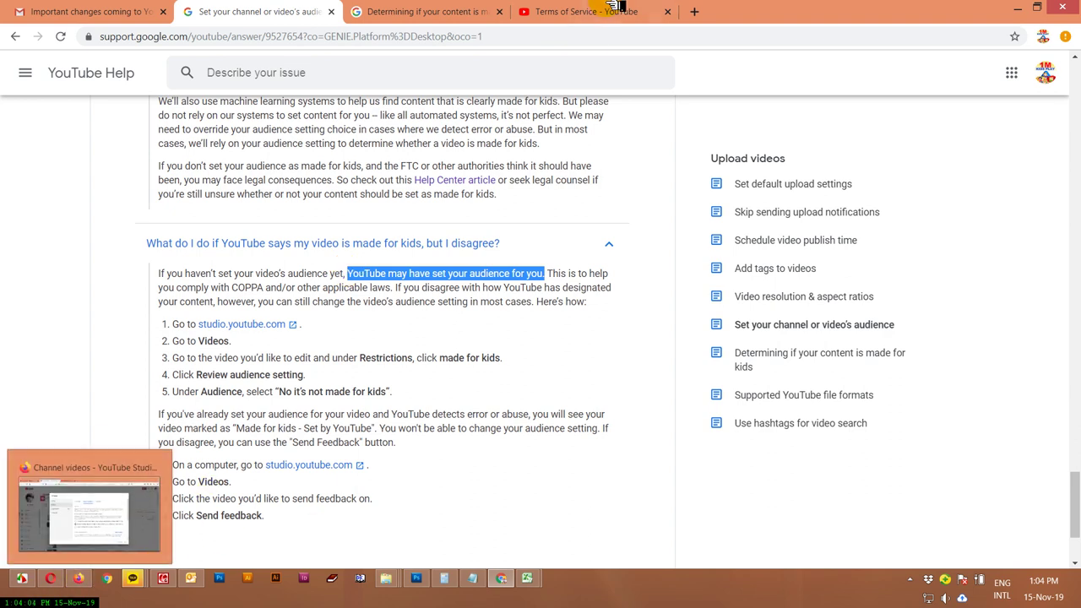
- Review the channel-level and video-level audience graphic in the Gmail message, and compare it with the YouTube Studio channel audience settings in Firefox
left_click(502, 578)
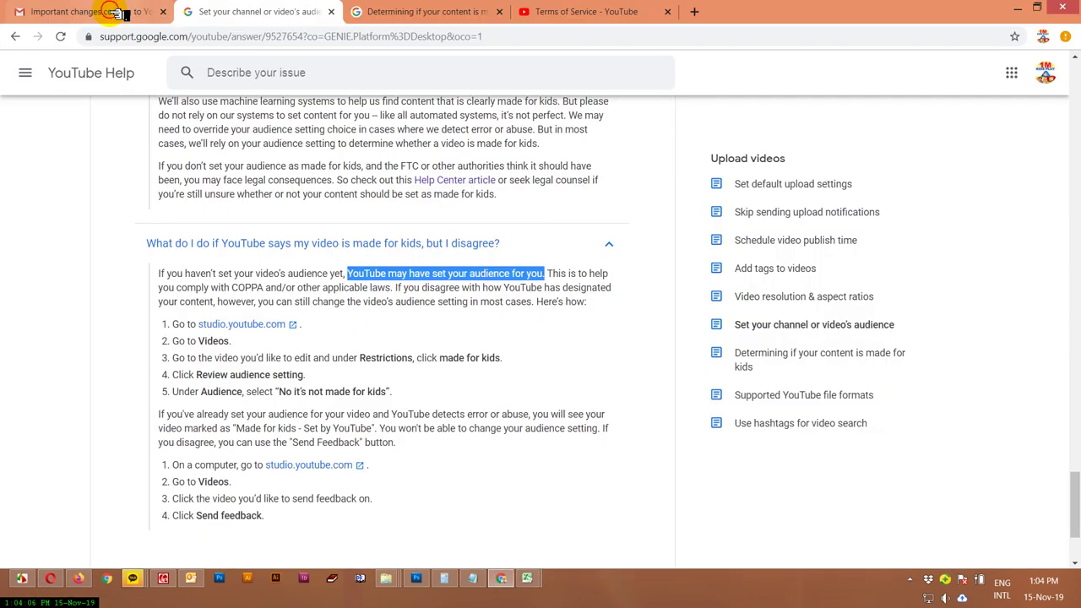
left_click(120, 12)
scroll(541, 355, "up", 10)
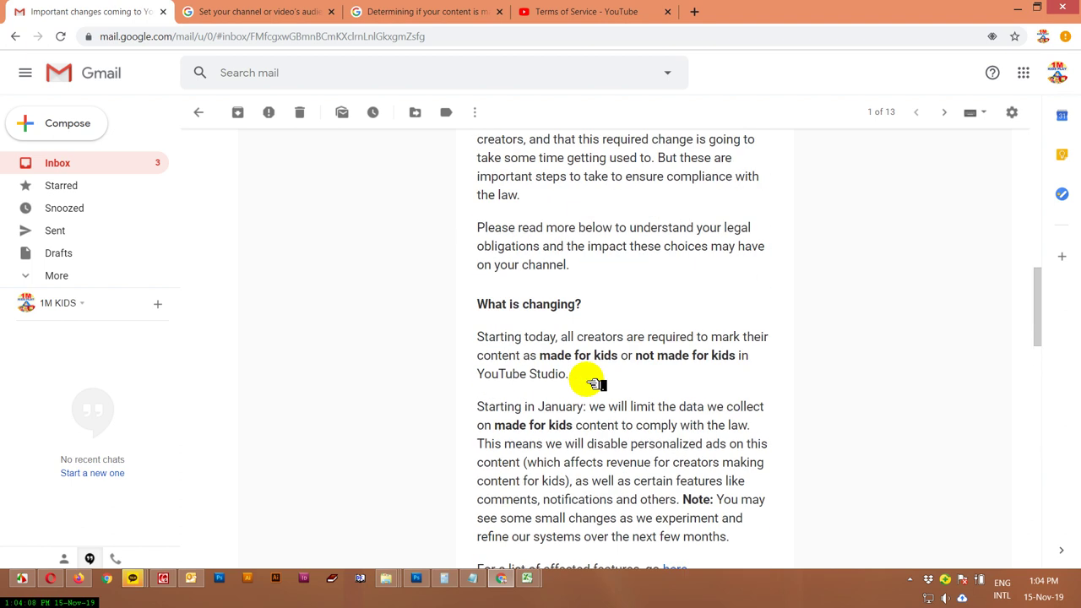
scroll(594, 385, "up", 8)
scroll(715, 314, "down", 2)
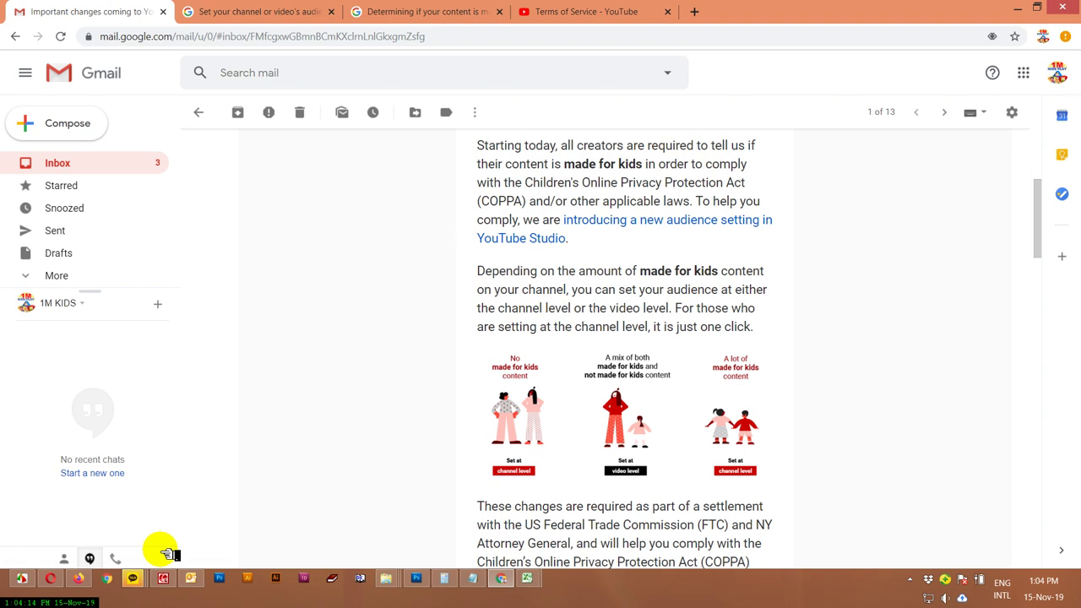
left_click(85, 581)
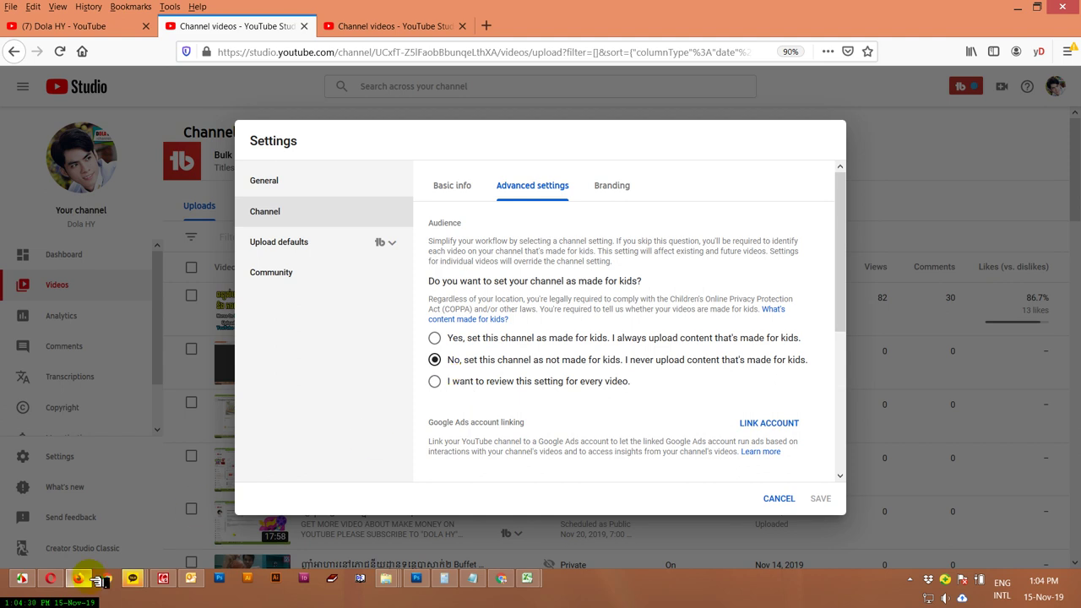
mouse_move(98, 582)
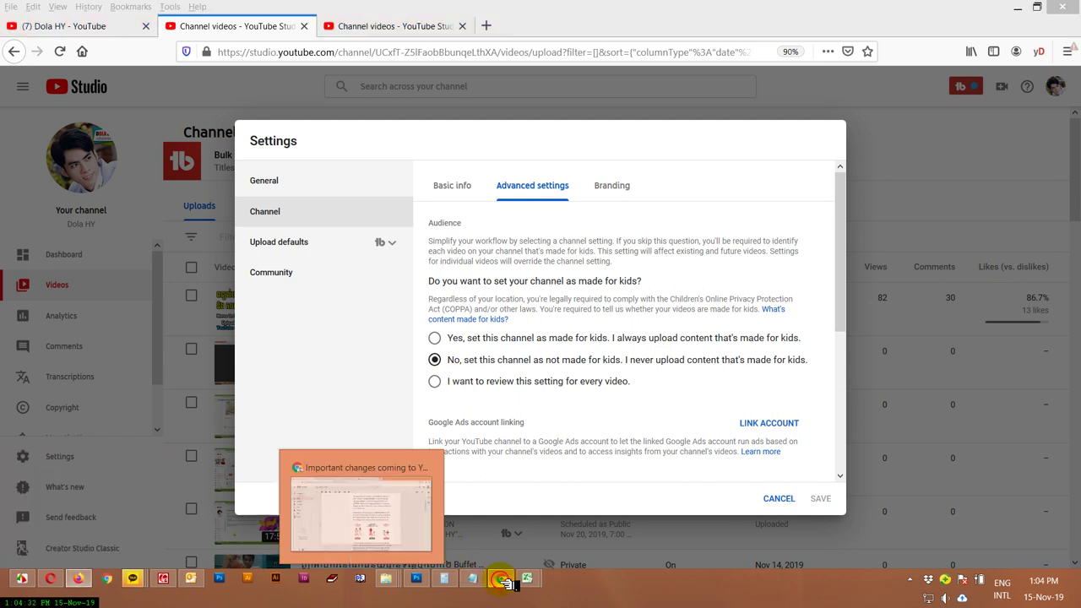
- Highlight "Click Review audience setting" in the Help article in Chrome, and return to the channel audience settings in Firefox
left_click(501, 579)
left_click(309, 11)
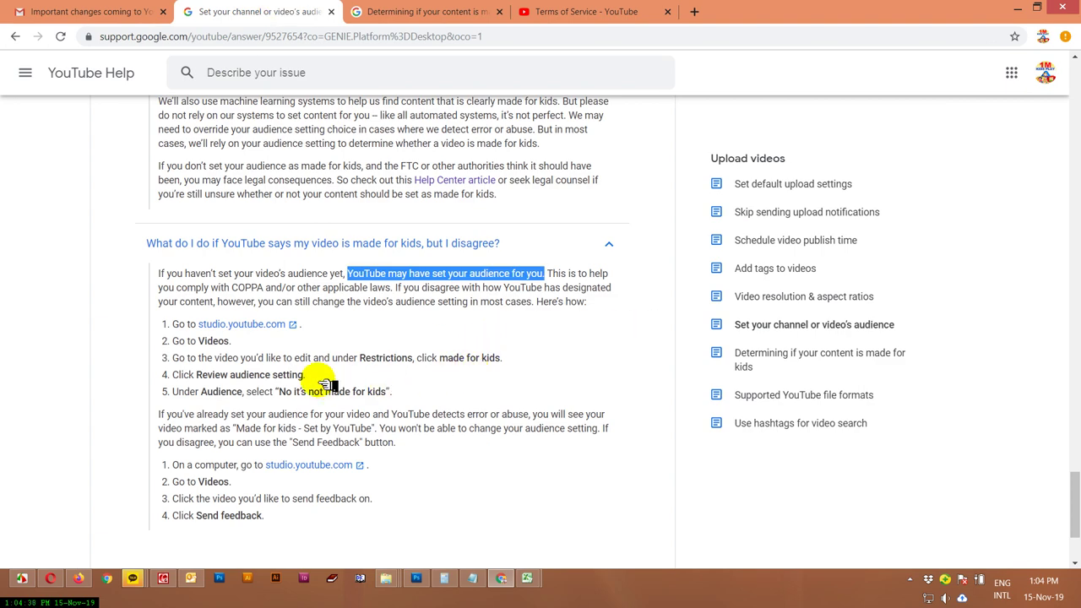
left_click_drag(307, 375, 174, 376)
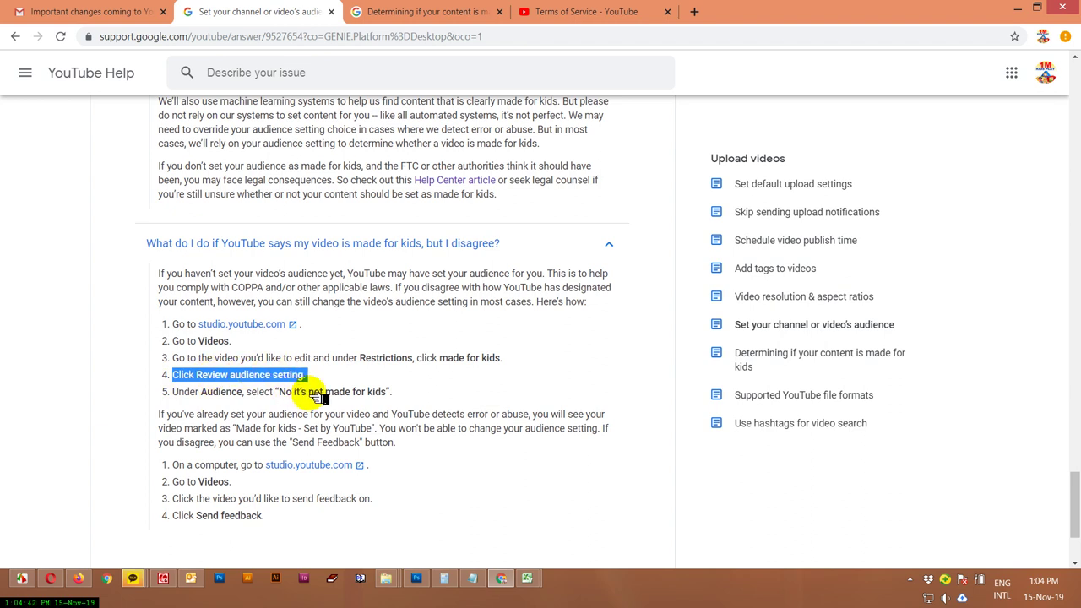
left_click(82, 579)
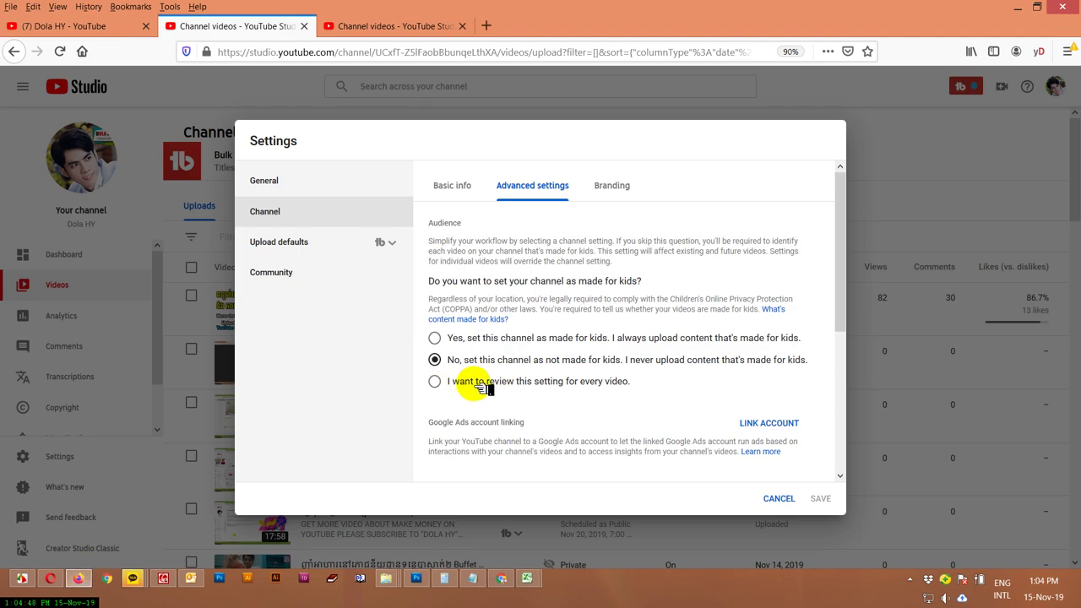
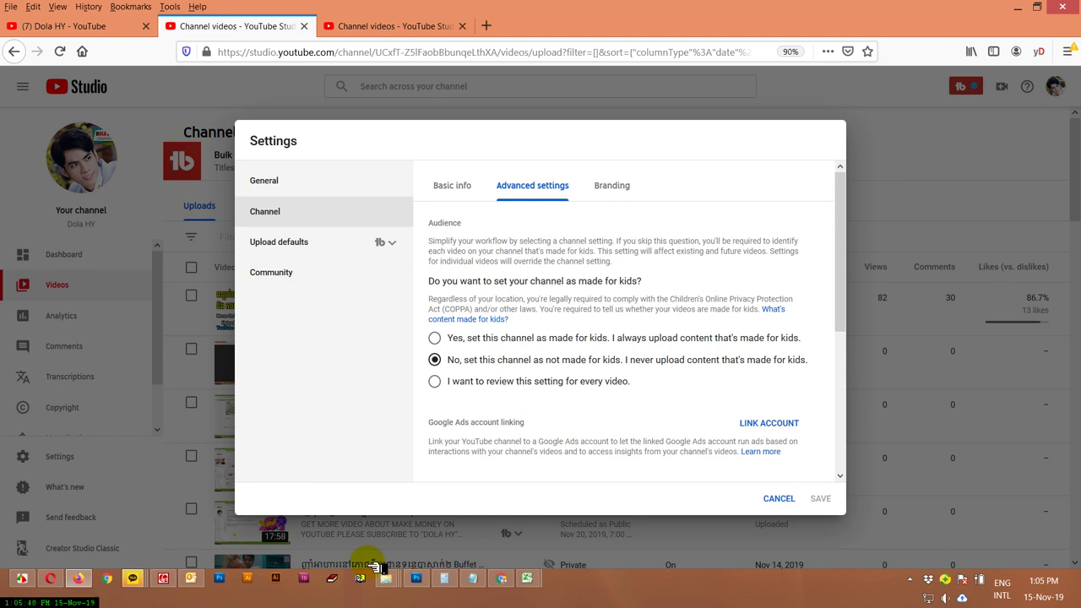
- Switch to the Help article in Chrome and highlight "Send feedback" and the start of "If you've already set your audience" in the disagreement FAQ
left_click(502, 579)
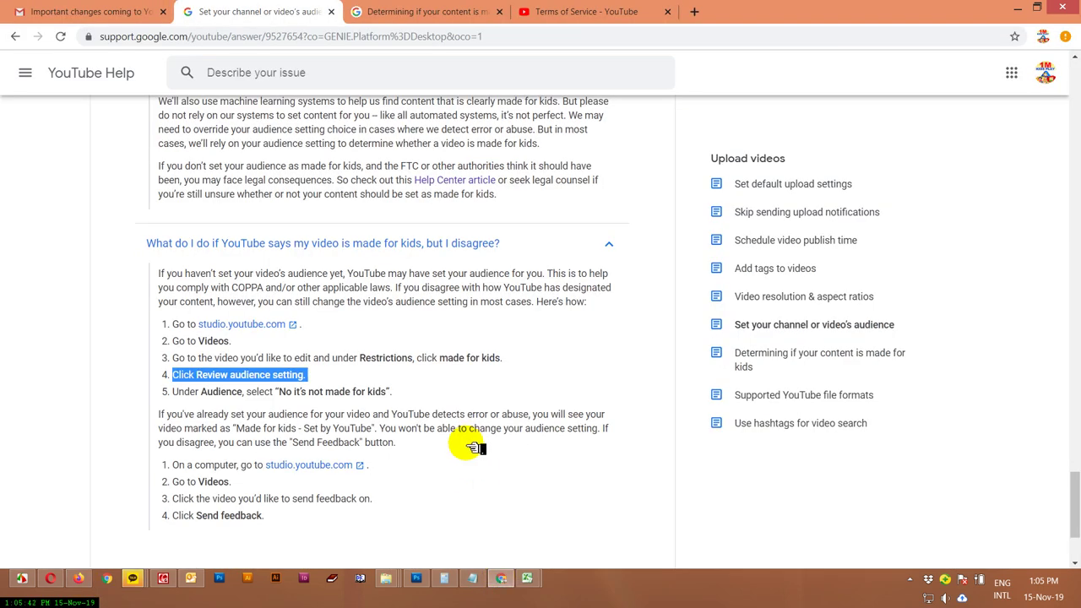
scroll(459, 441, "down", 1)
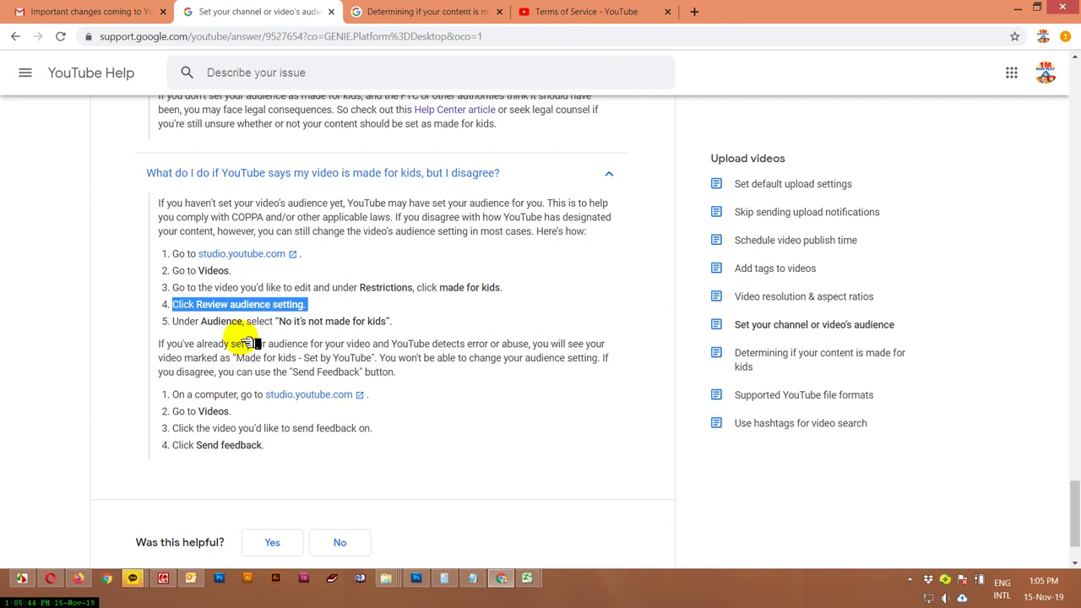
scroll(287, 456, "down", 1)
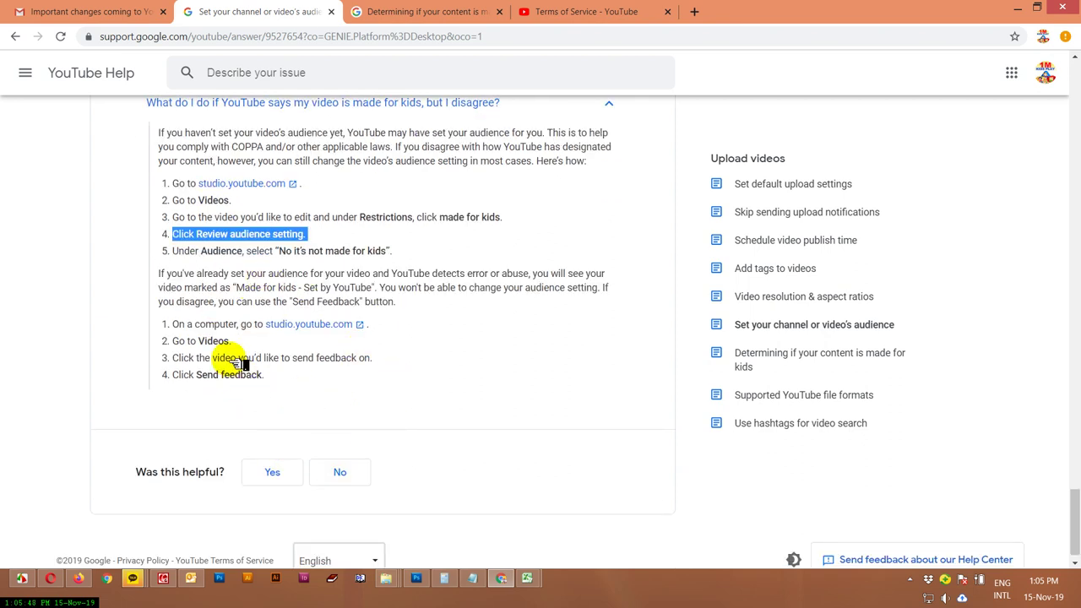
left_click_drag(264, 375, 207, 379)
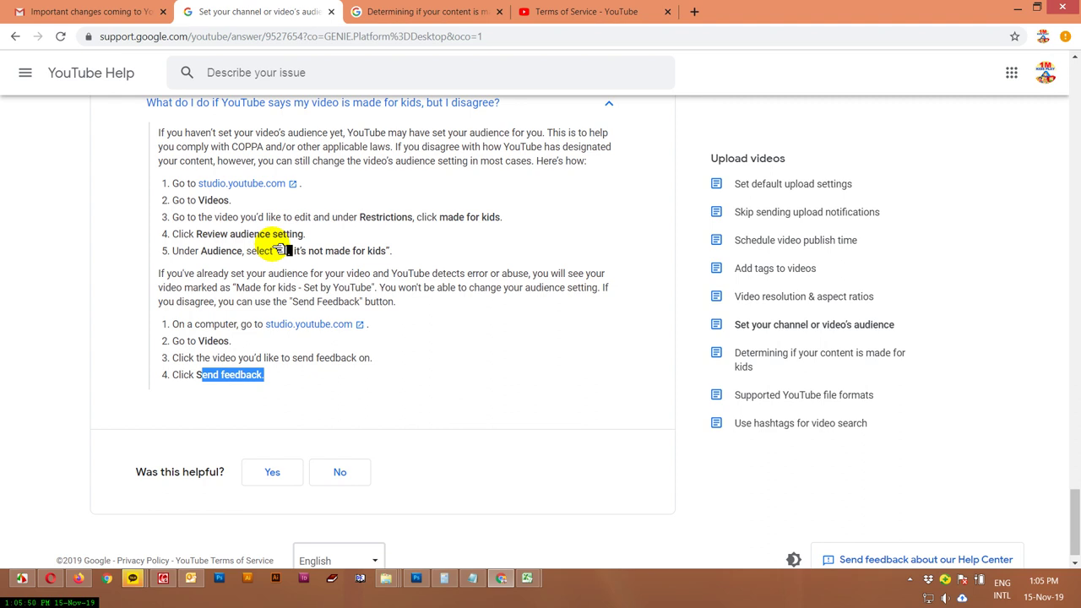
left_click_drag(390, 250, 263, 267)
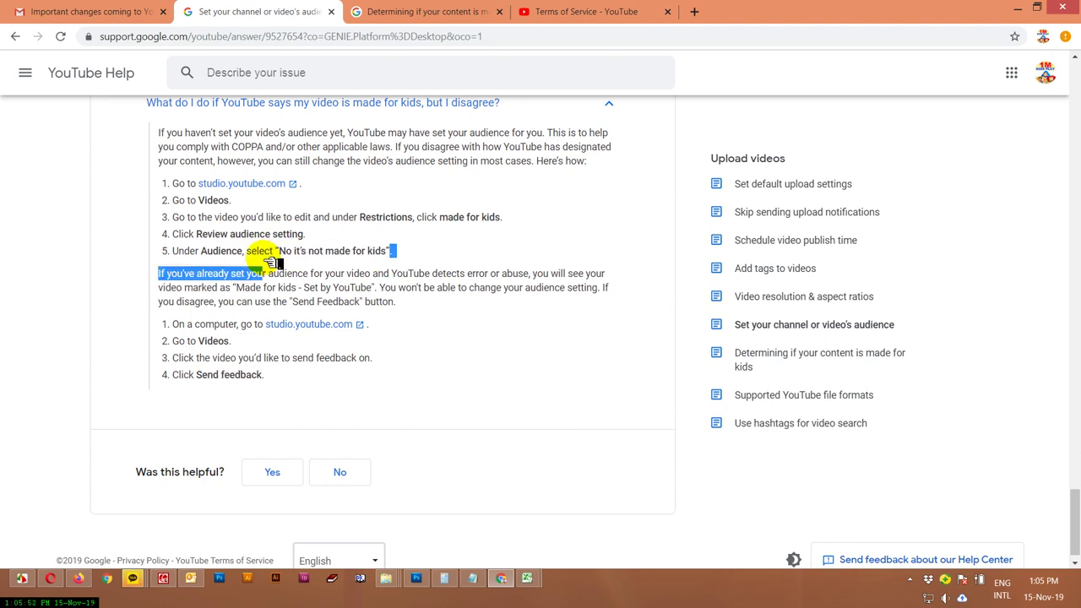
left_click(419, 263)
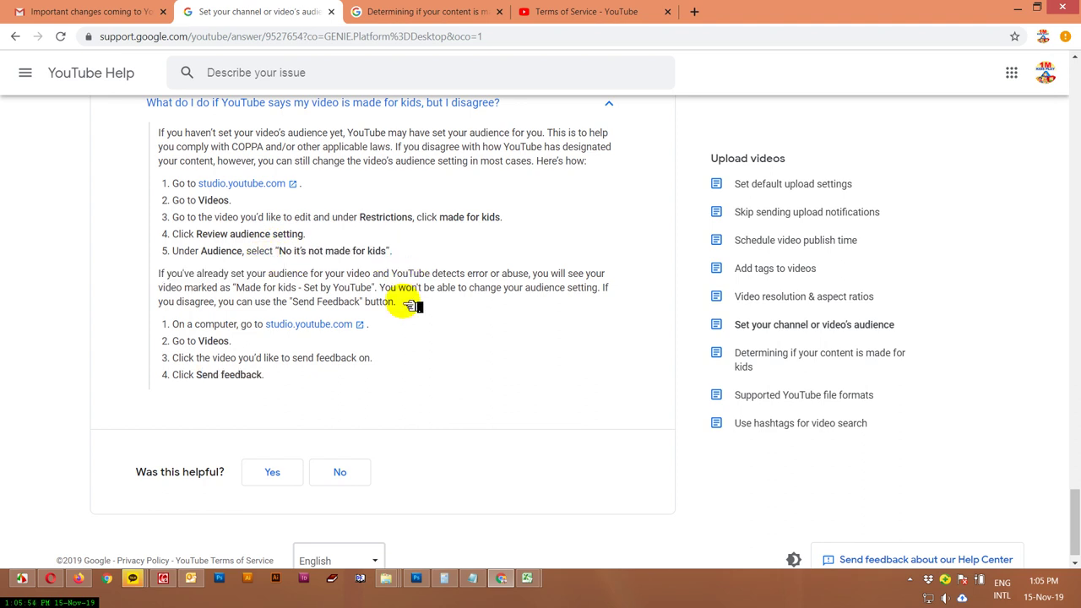
- Review the "Set your channel or video's audience" article from its beginning to the section on what happens when content is set as made for kids
scroll(401, 355, "up", 4)
scroll(405, 357, "up", 15)
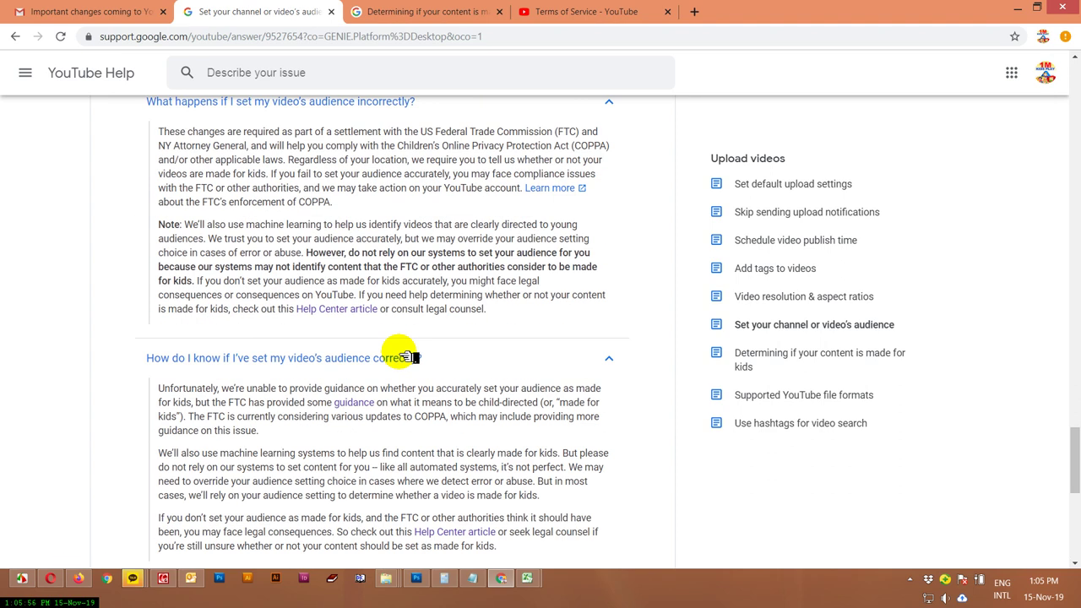
scroll(406, 357, "up", 10)
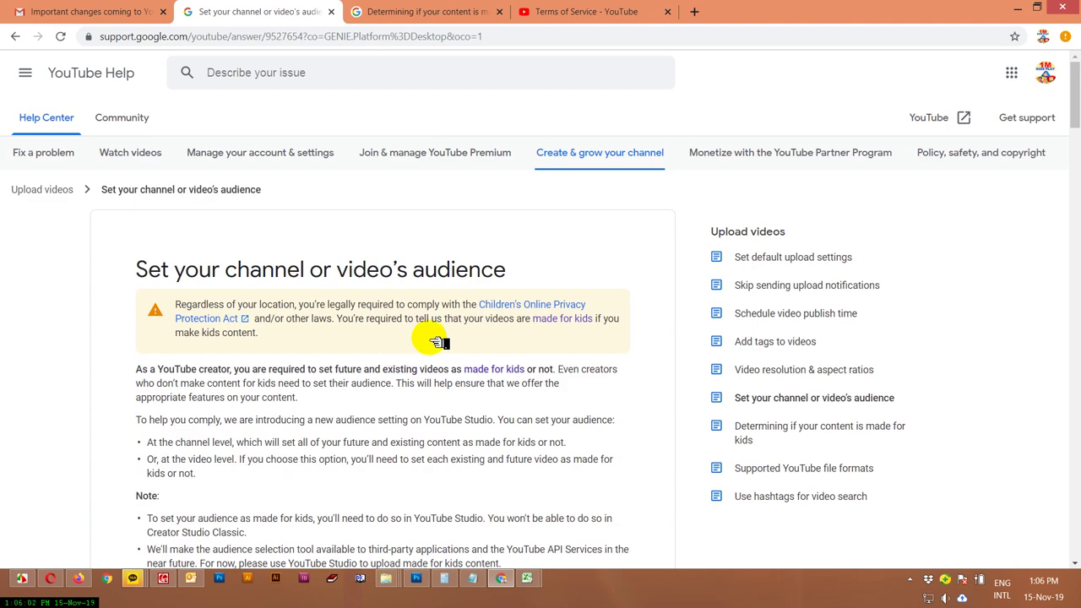
scroll(439, 342, "down", 3)
scroll(438, 342, "down", 5)
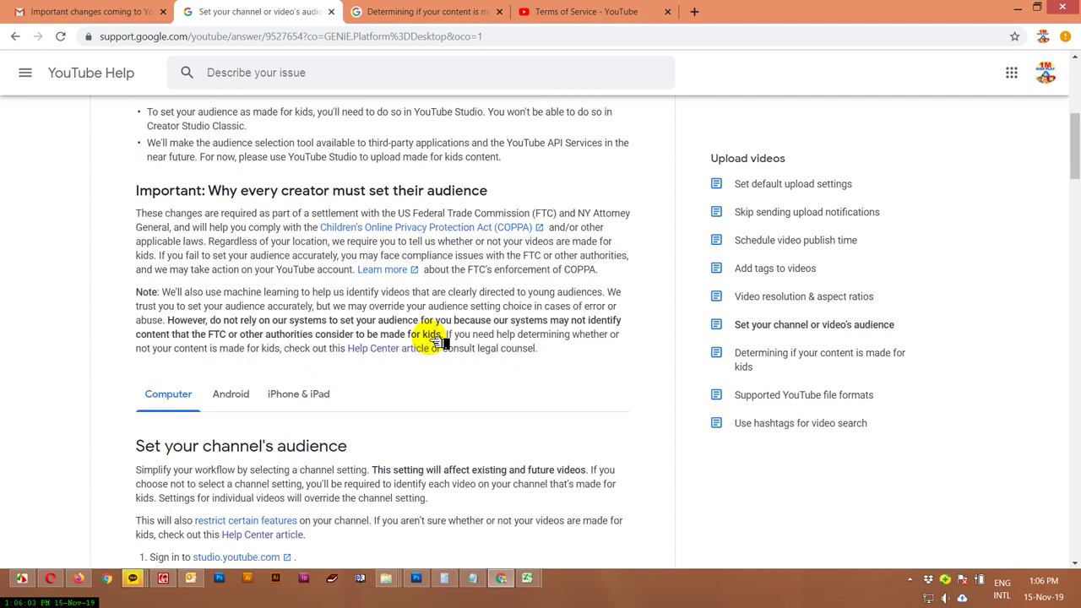
scroll(438, 342, "down", 10)
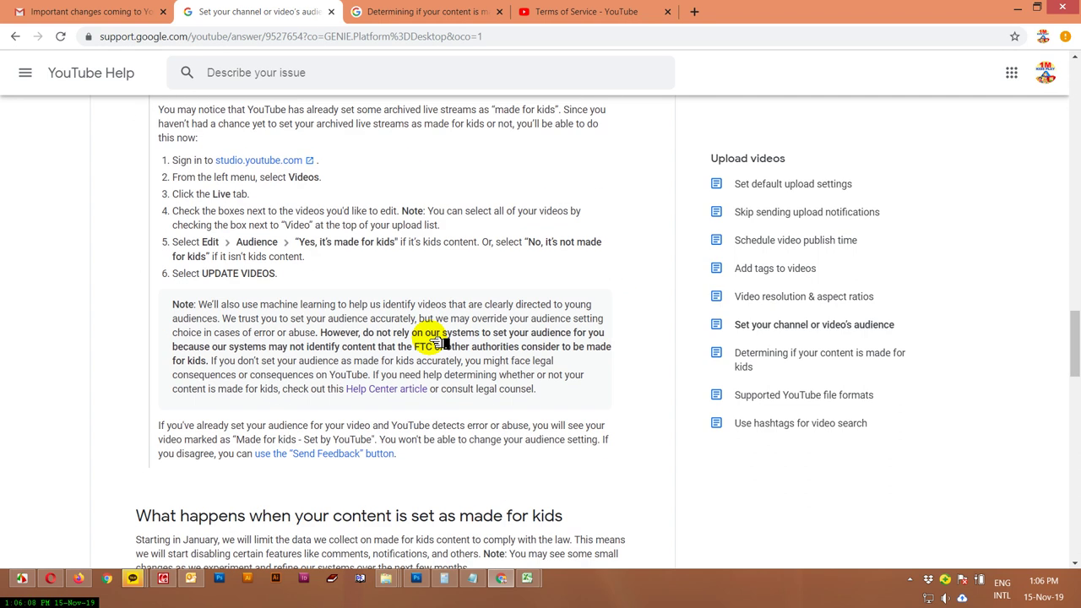
scroll(432, 342, "down", 5)
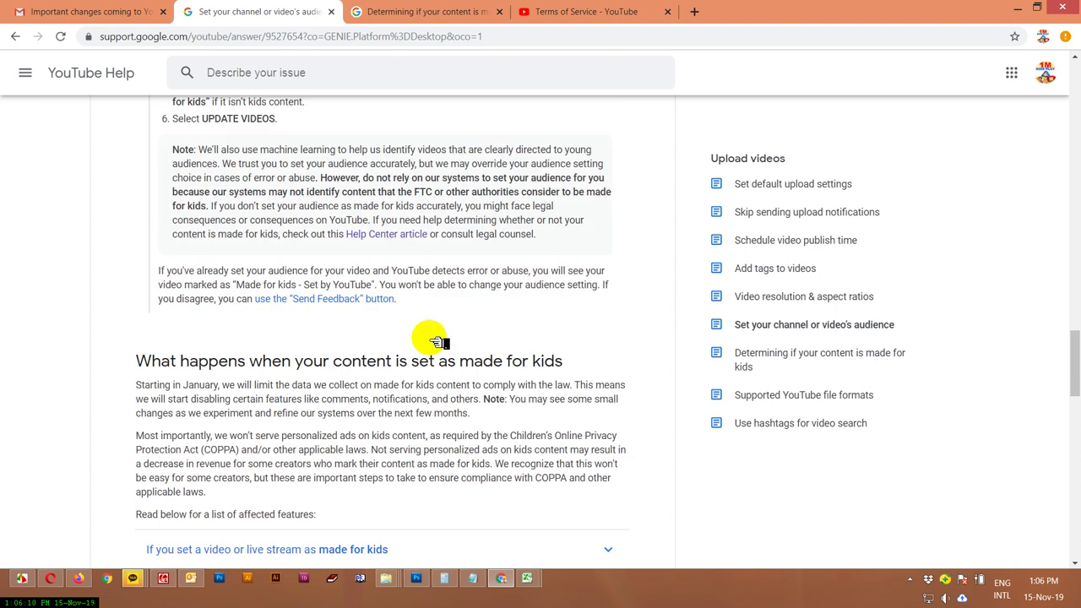
- Open the "Determining if your content is made for kids" article and read its introduction and the FTC's COPPA guidance
left_click(427, 13)
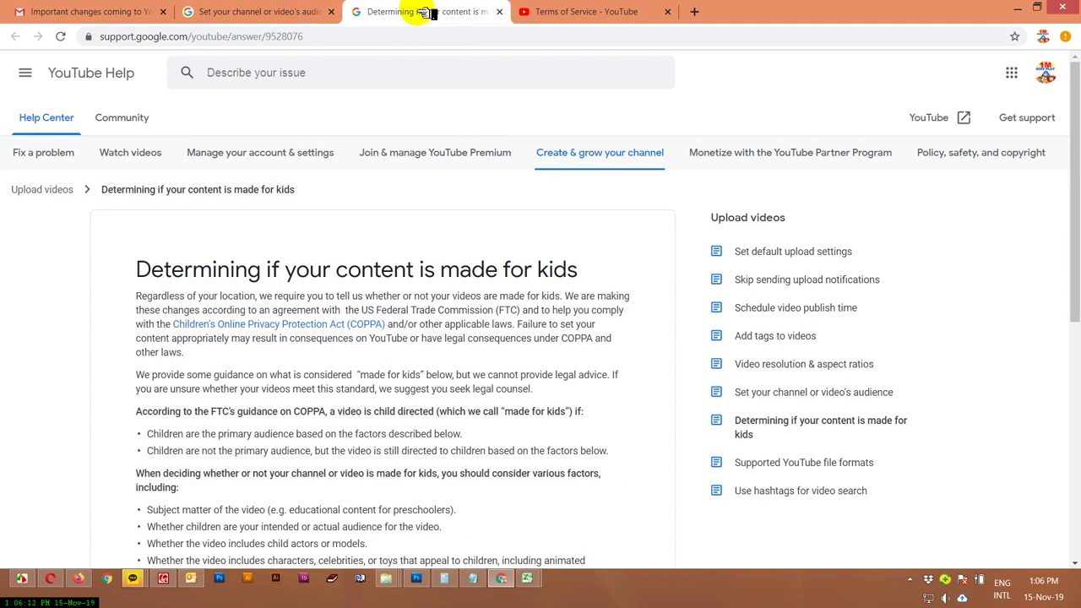
scroll(456, 388, "down", 1)
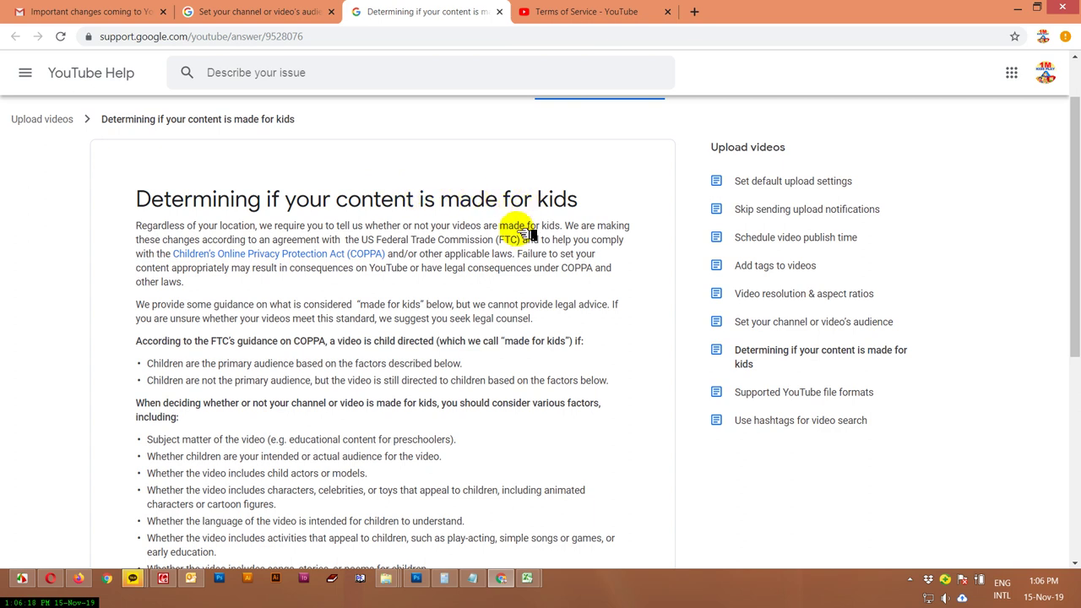
scroll(520, 228, "down", 1)
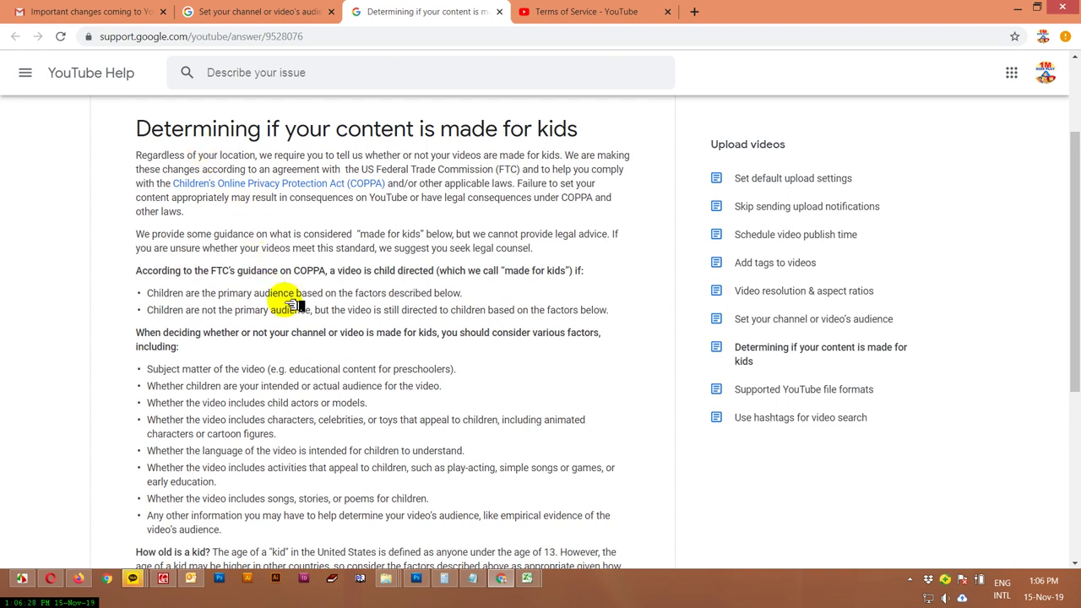
- Switch to YouTube Studio in Firefox and check the channel's country in the basic info and its made for kids audience options
left_click(79, 578)
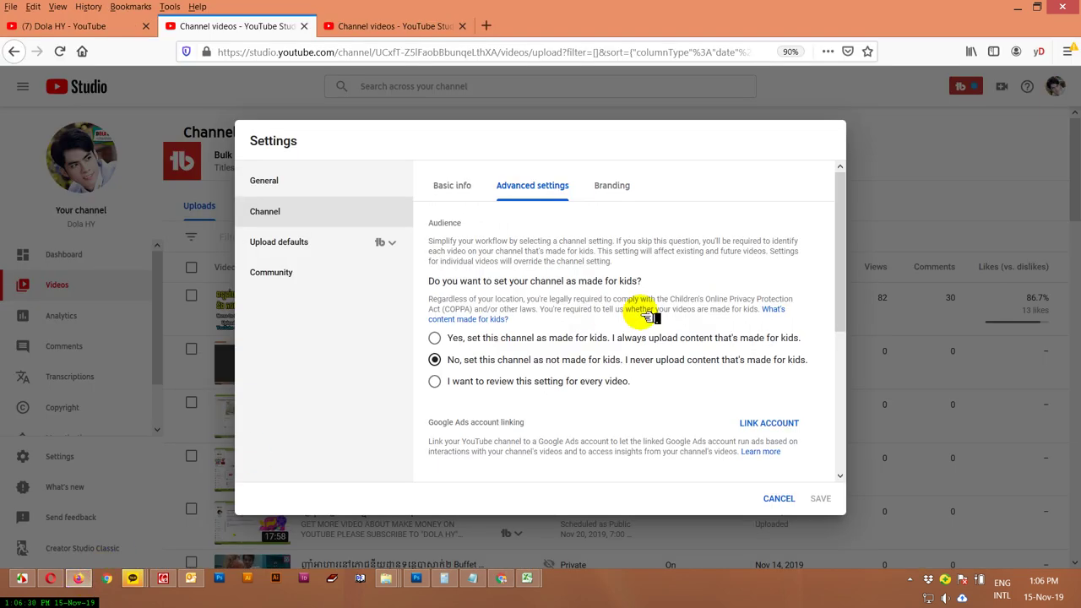
scroll(515, 364, "down", 3)
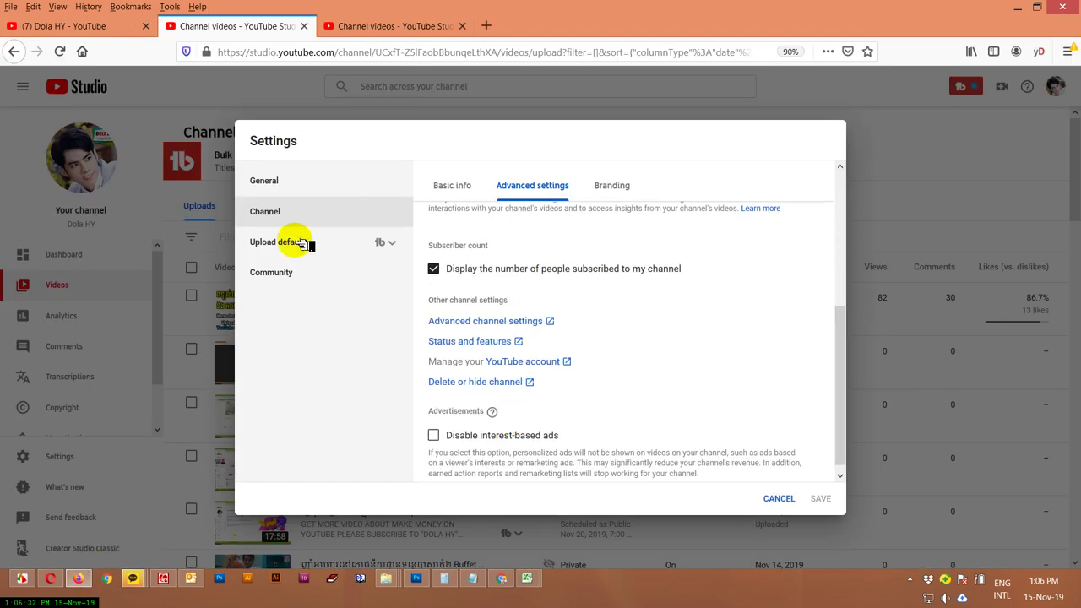
left_click(452, 185)
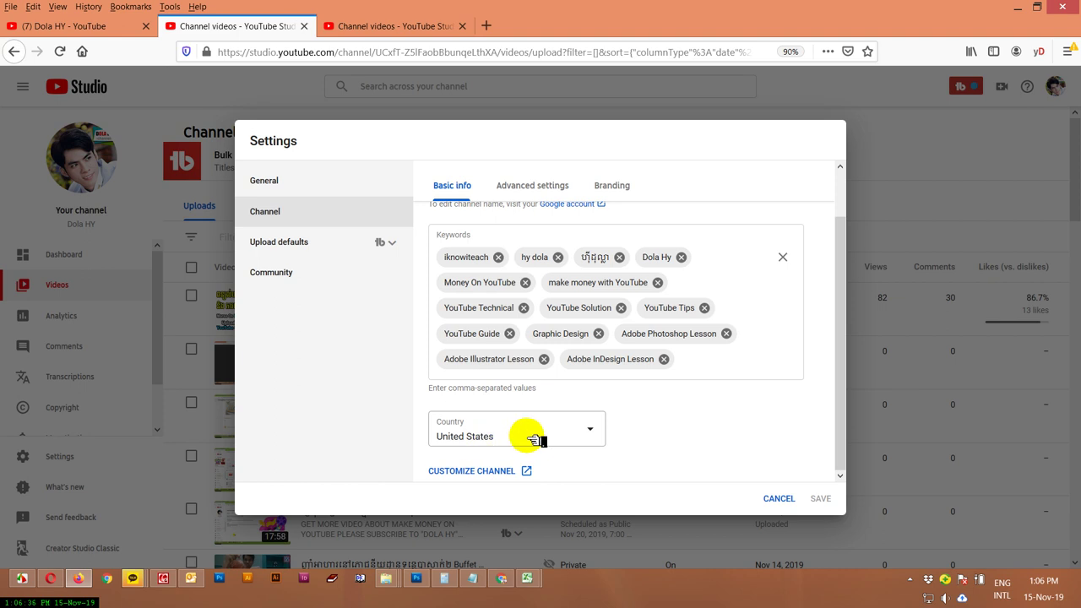
left_click(532, 186)
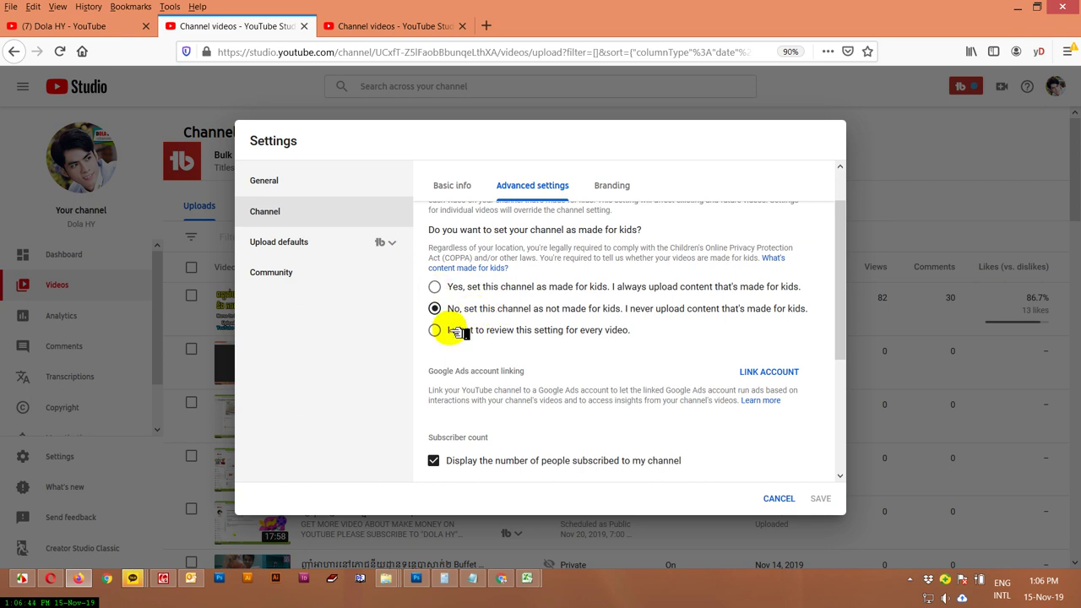
- Return to the Help article in Chrome and highlight the factors on subject matter, characters and "language of the video is intended for children to understand"
left_click(502, 579)
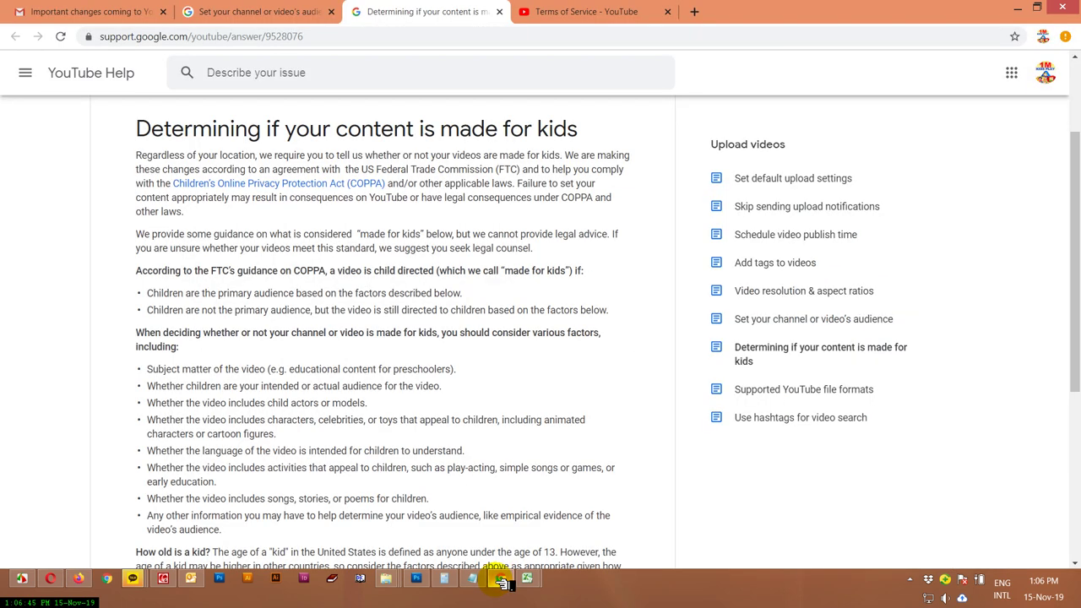
scroll(406, 385, "down", 1)
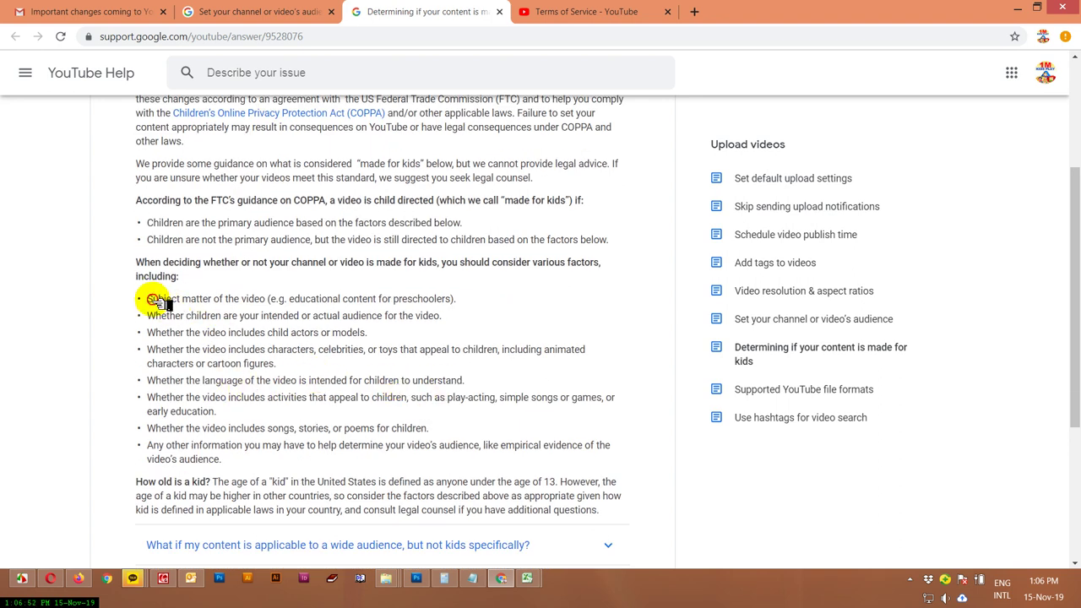
left_click_drag(152, 300, 193, 303)
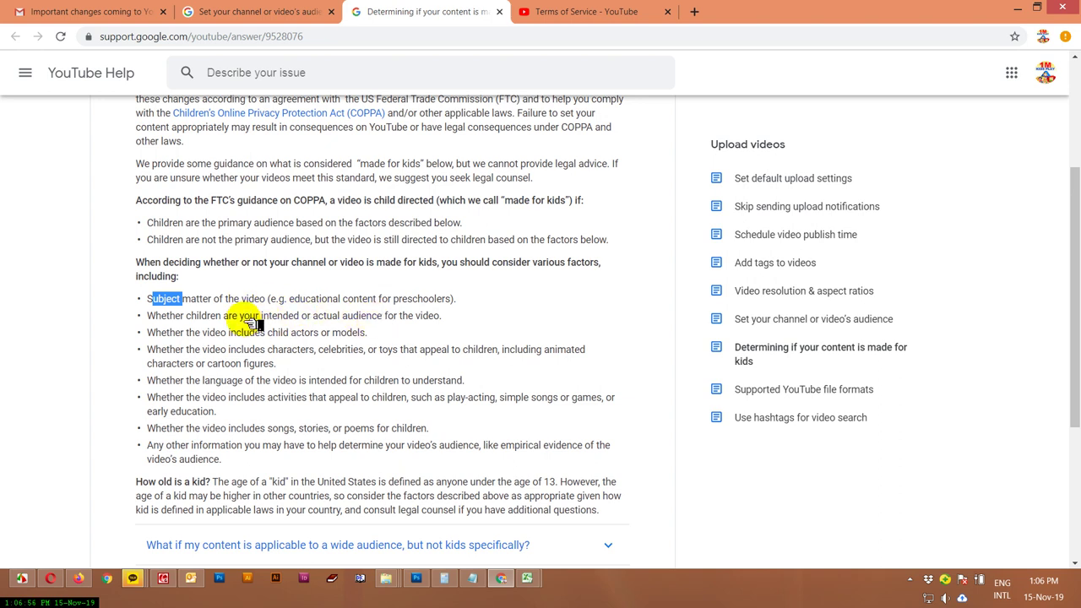
left_click_drag(243, 316, 313, 355)
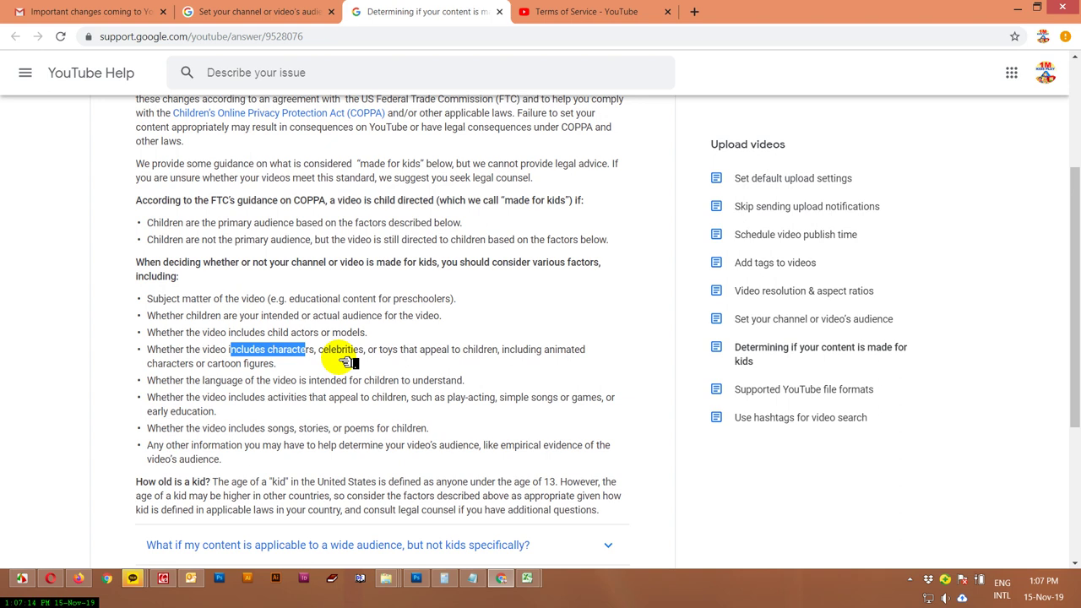
left_click_drag(465, 380, 216, 380)
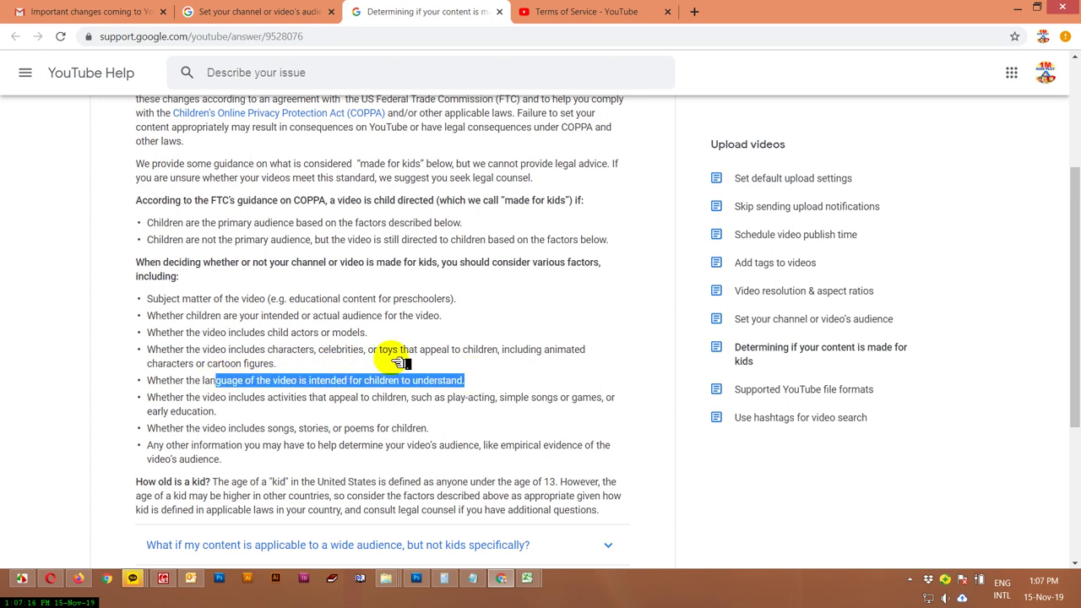
- Highlight "simple songs" and "activities that appeal to children" in the factor about activities in the video
scroll(397, 362, "down", 1)
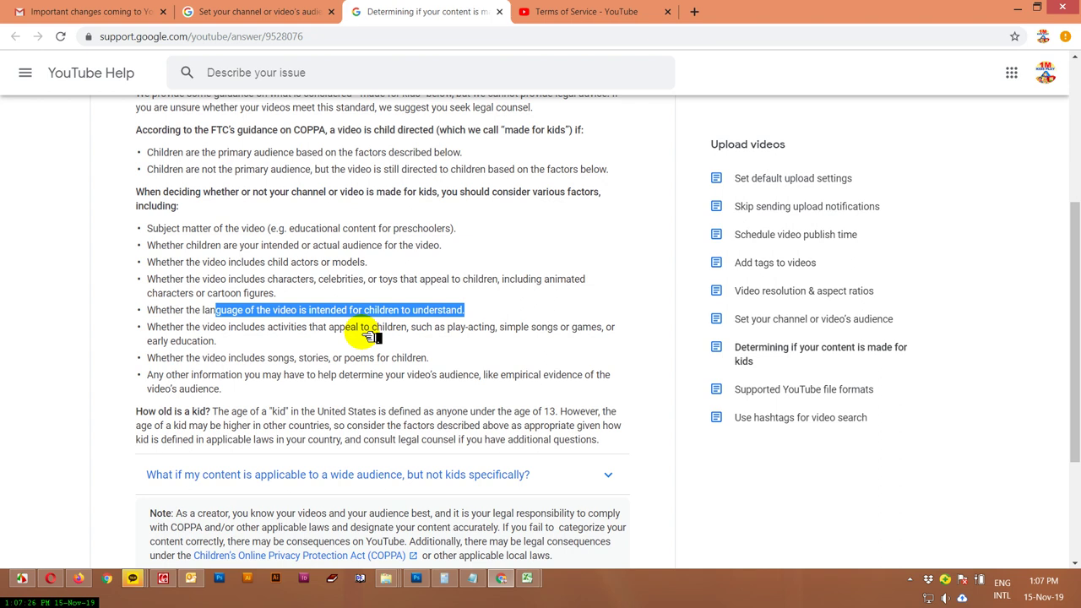
left_click_drag(358, 330, 494, 358)
left_click_drag(621, 327, 547, 333)
left_click(526, 335)
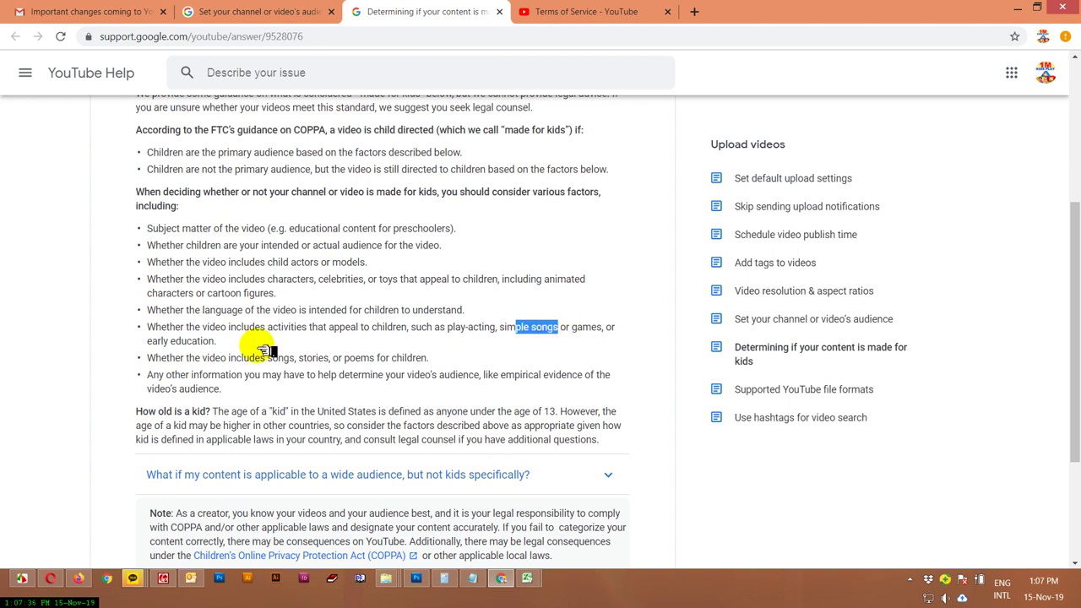
left_click(177, 329)
left_click_drag(179, 329, 366, 335)
left_click(366, 336)
left_click_drag(278, 330, 284, 329)
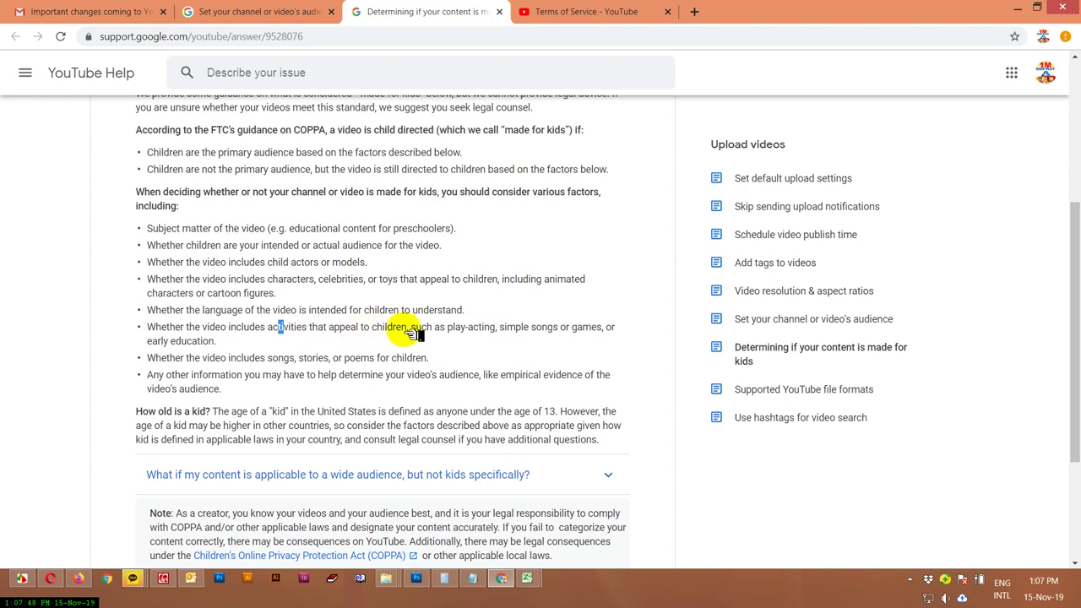
left_click_drag(406, 329, 271, 329)
left_click(452, 334)
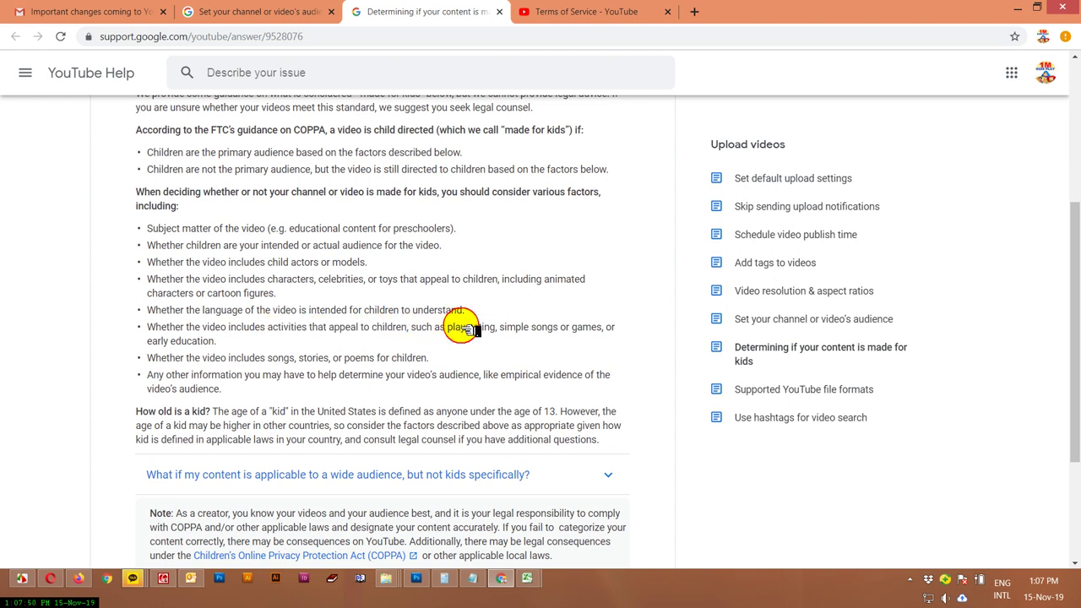
double_click(553, 330)
left_click(595, 334)
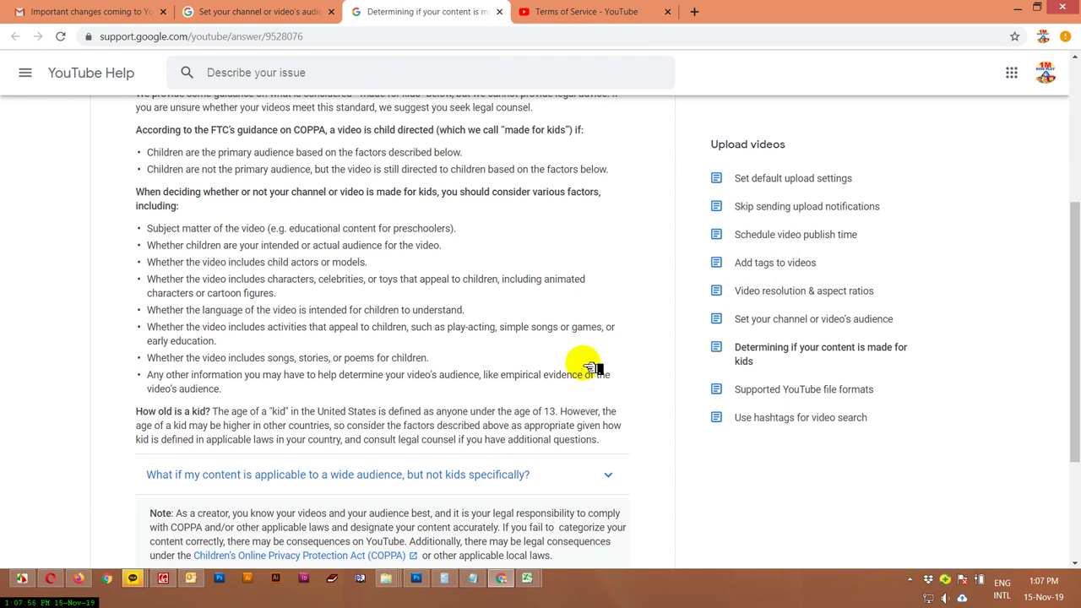
- Highlight "video includes songs" in the factor about songs, stories or poems for children
left_click_drag(242, 359, 303, 365)
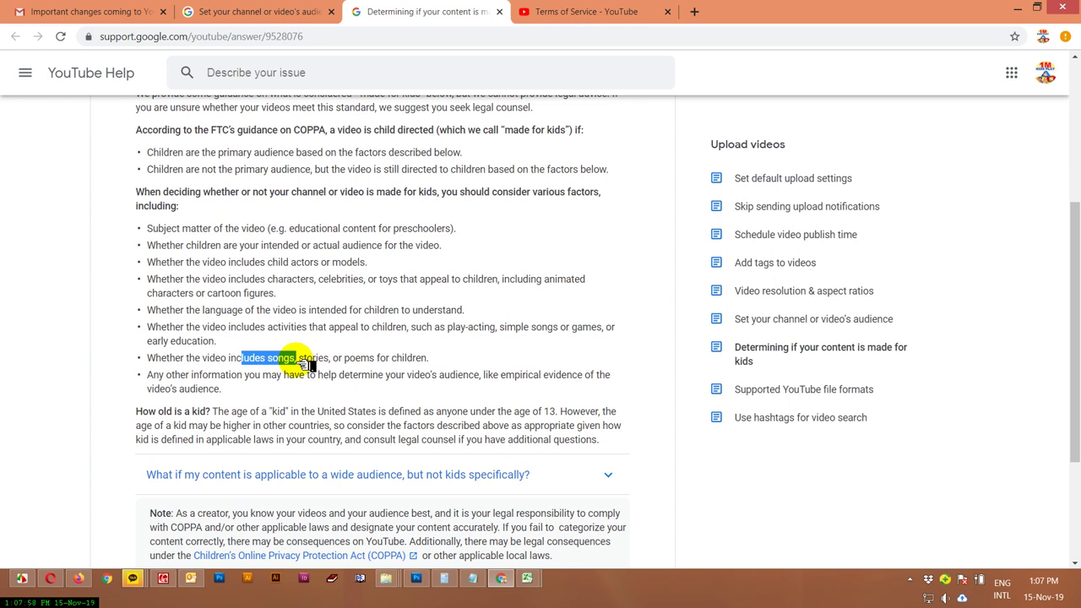
left_click(208, 366)
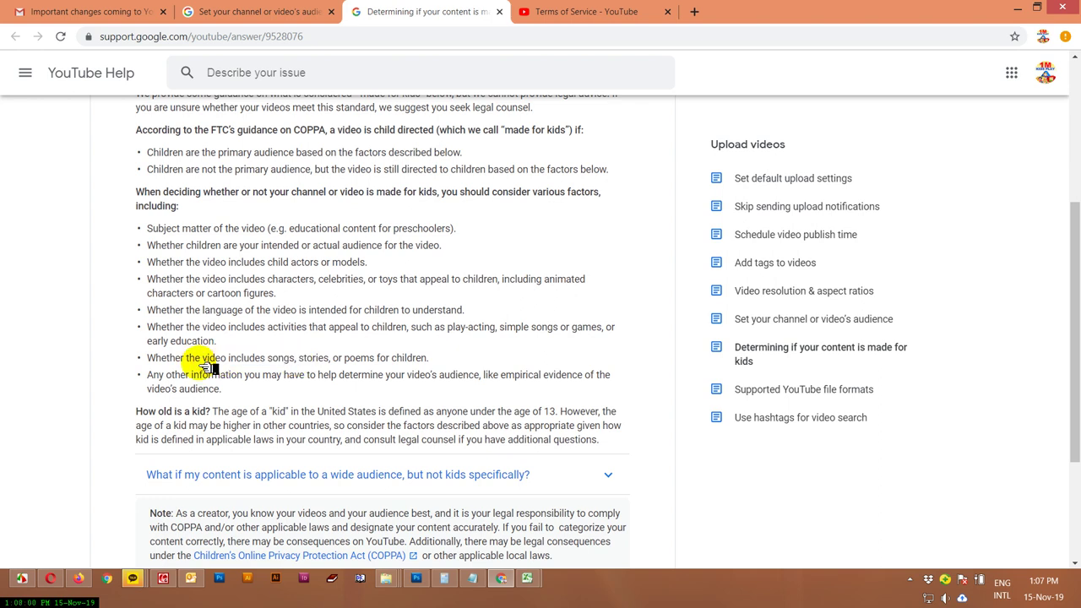
left_click_drag(209, 367, 279, 363)
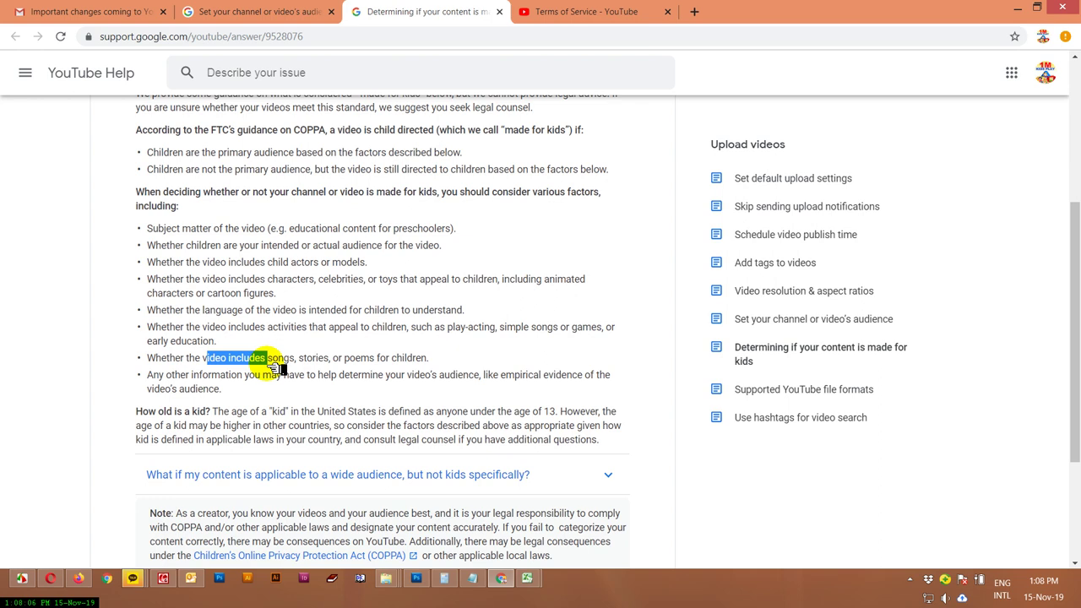
- Highlight "How old is a kid?" and "kid may be higher in other countries", and read the rest of the article
scroll(278, 368, "down", 1)
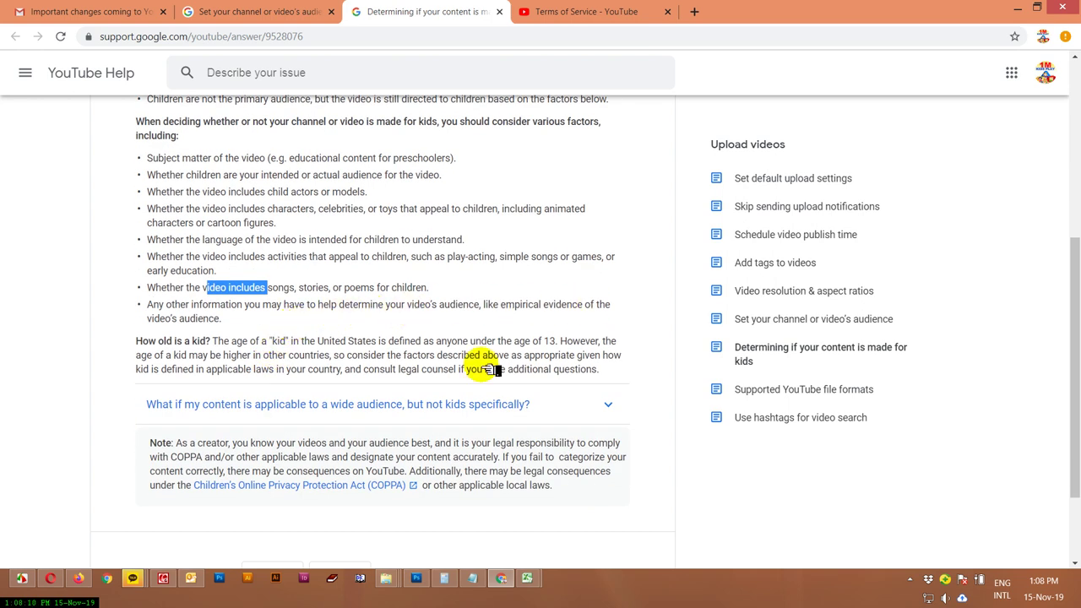
left_click_drag(157, 341, 200, 342)
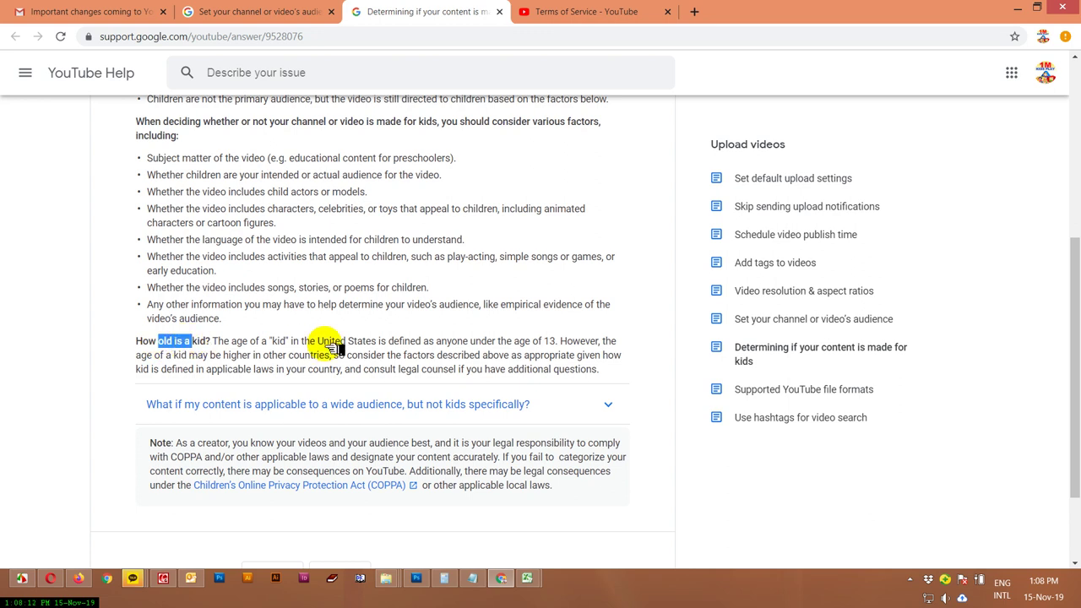
left_click_drag(557, 341, 336, 359)
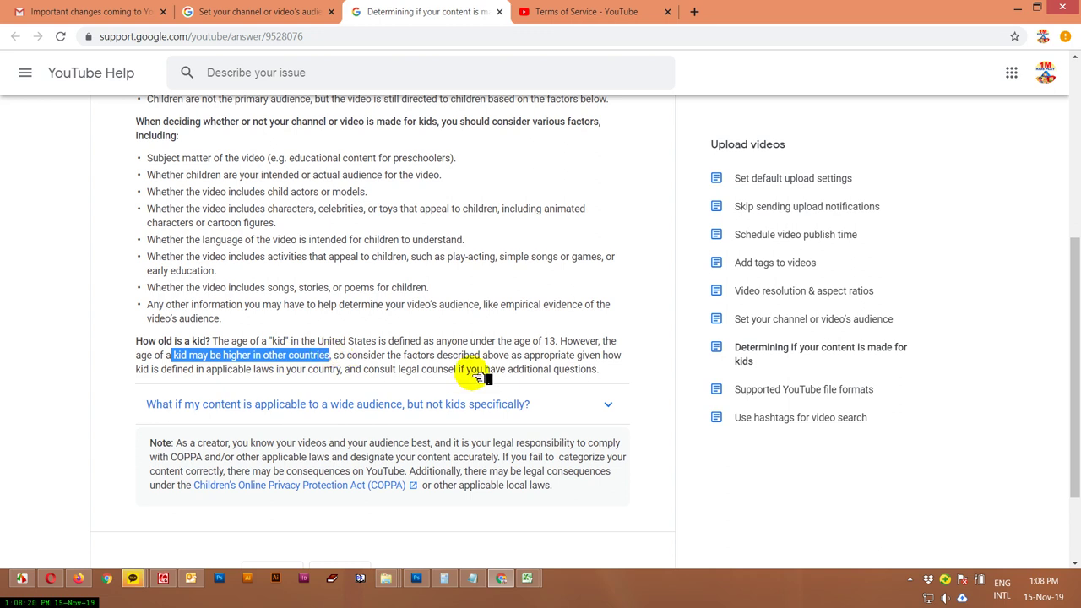
scroll(478, 377, "down", 3)
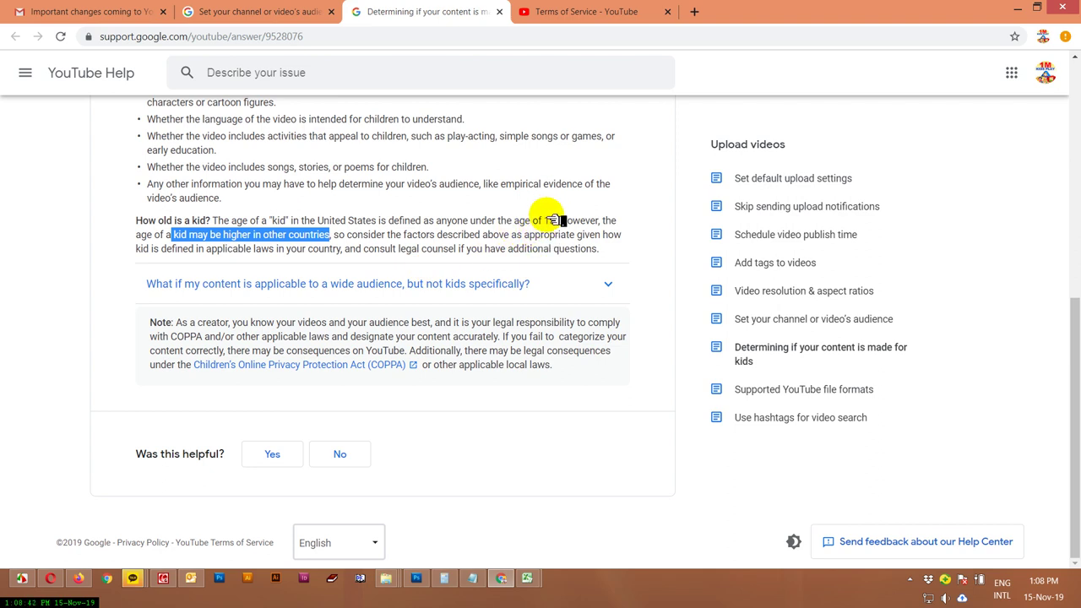
- Switch to the channel audience settings in Firefox and highlight the "No, set this channel as not made for kids" option text
left_click(84, 578)
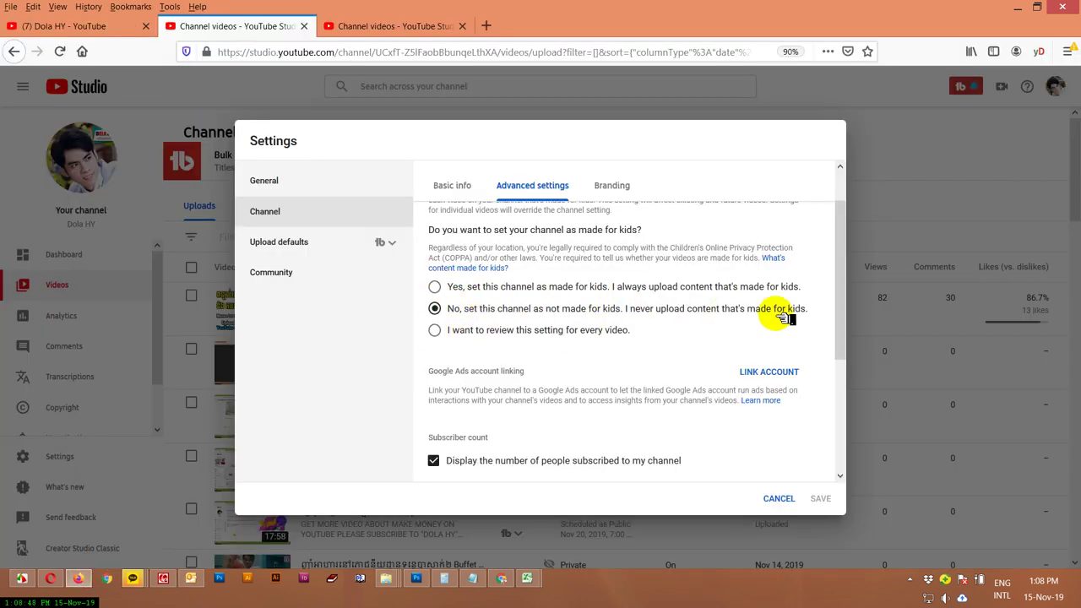
left_click_drag(816, 310, 701, 308)
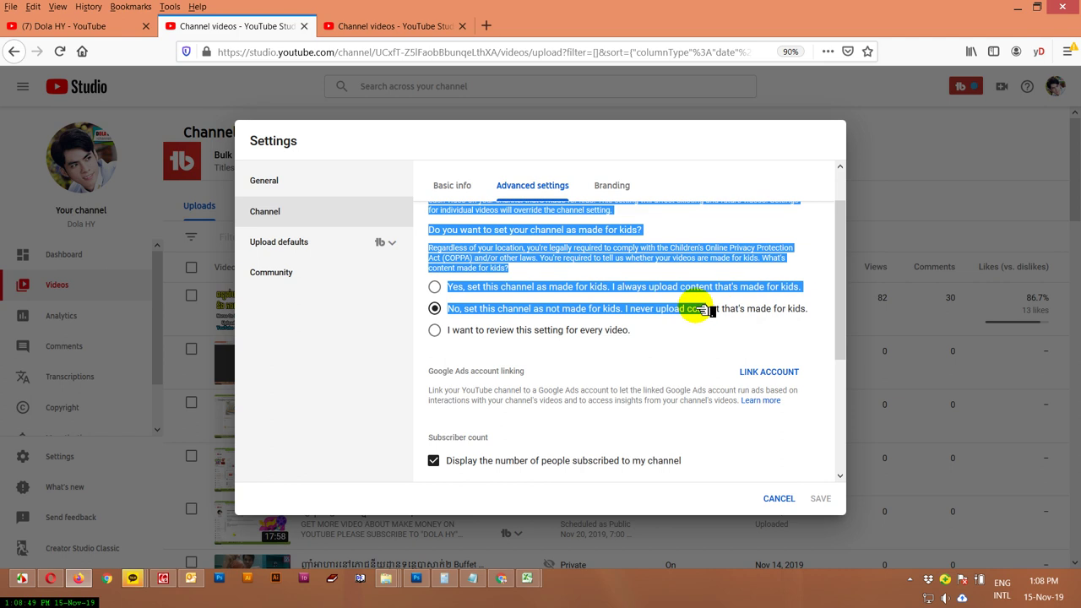
left_click(817, 310)
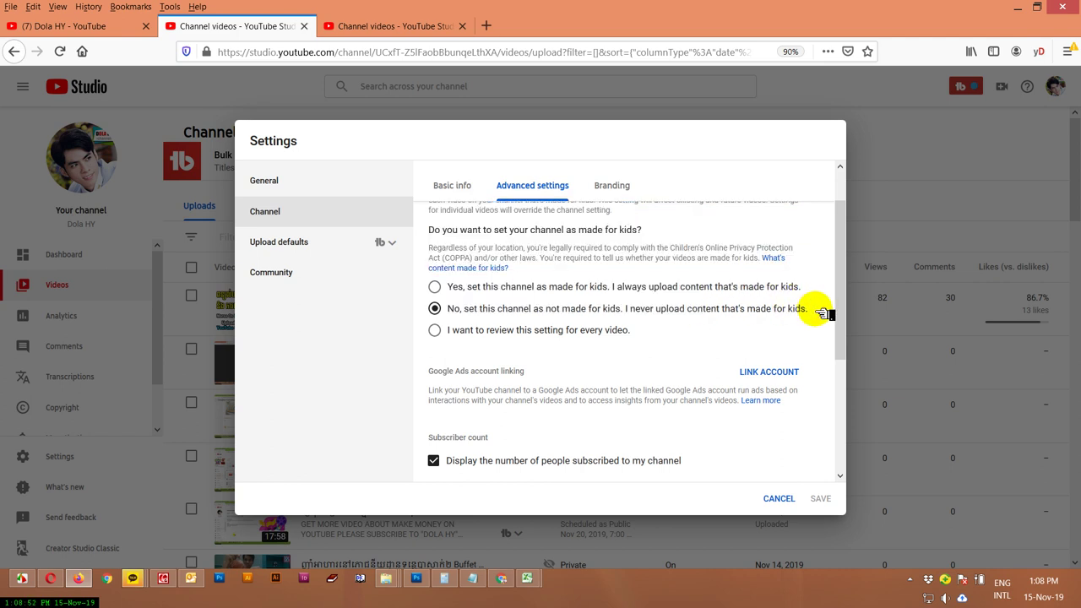
mouse_move(821, 313)
left_mouse_down()
mouse_move(756, 309)
mouse_move(820, 309)
left_mouse_up()
left_click(821, 309)
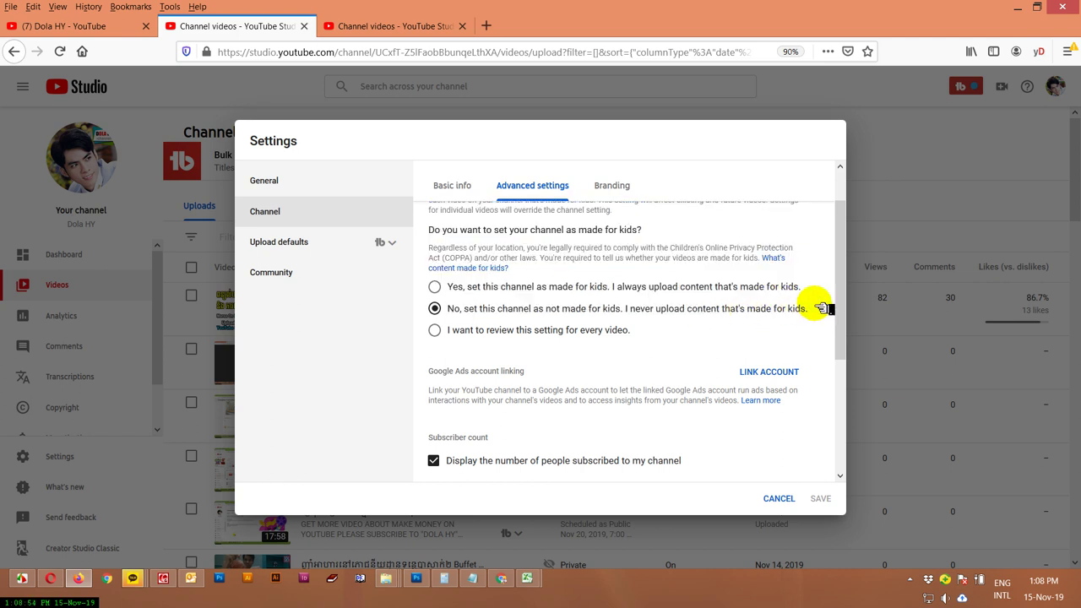